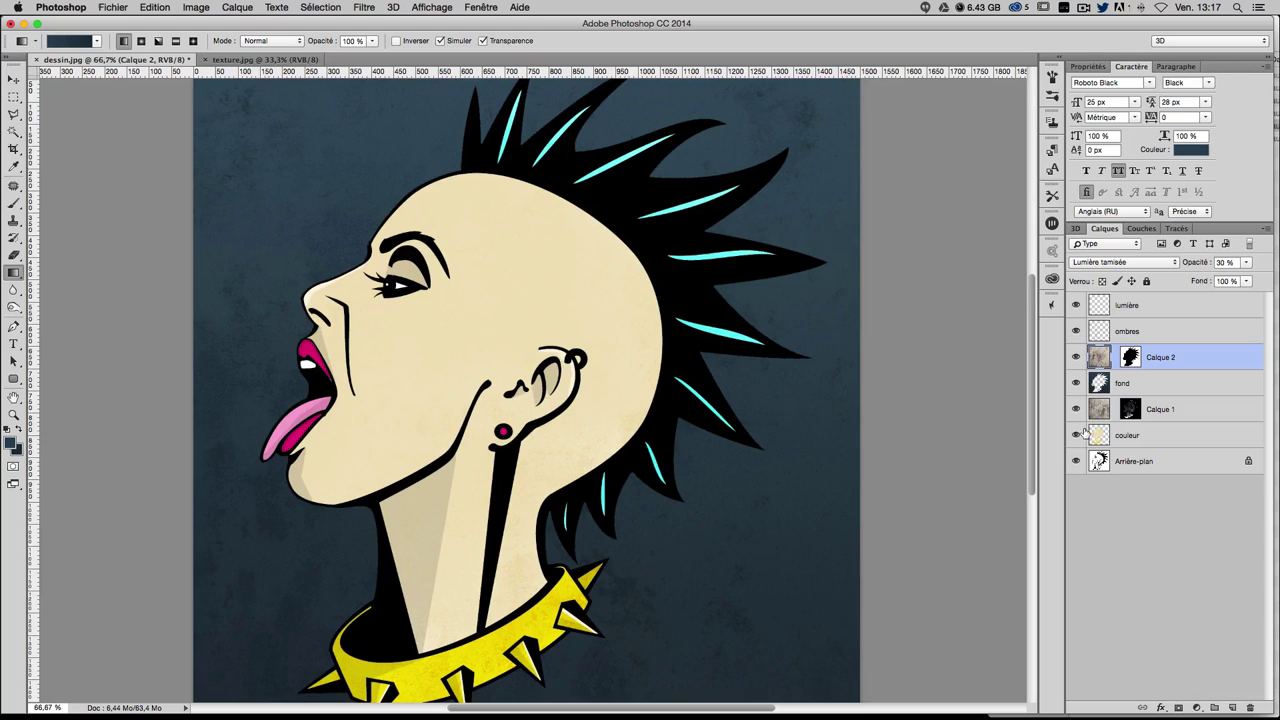
- Compare bare line art with the coloured version, then preview dessin.jpg, texture.jpg and dessin2.png
left_click_drag(1077, 440, 1076, 308)
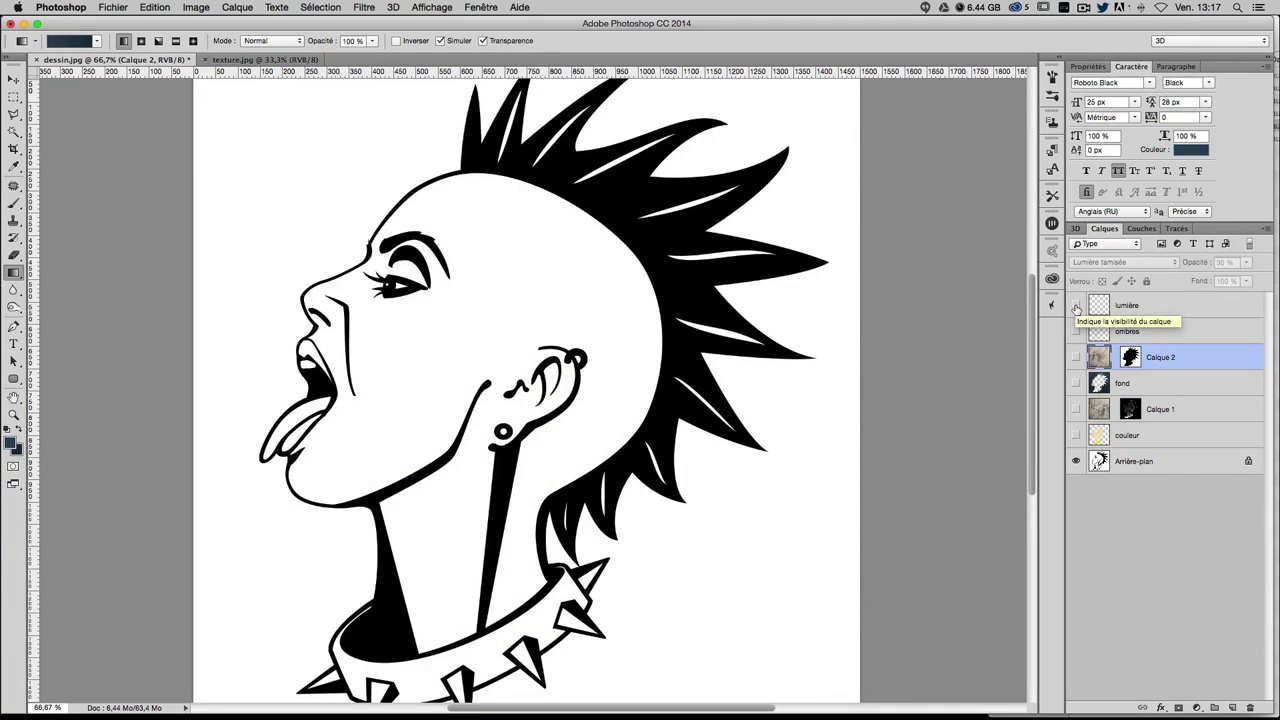
left_click_drag(1076, 437, 1076, 311)
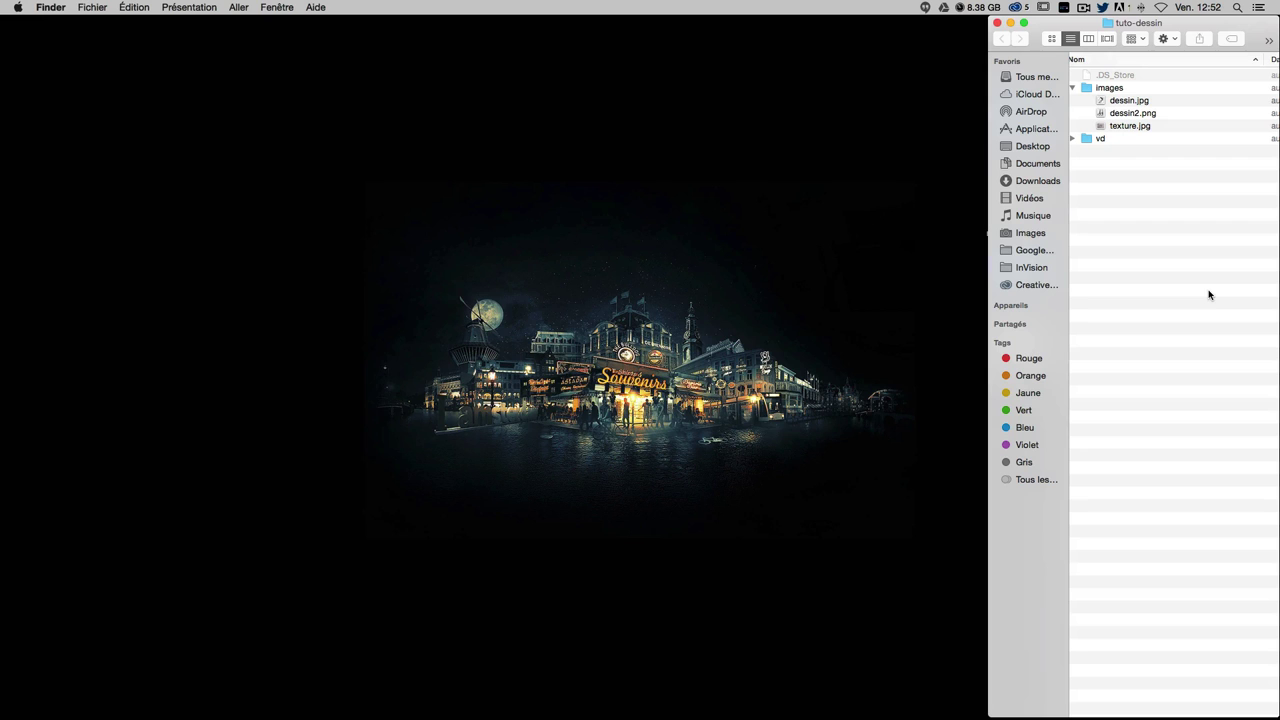
double_click(1135, 100)
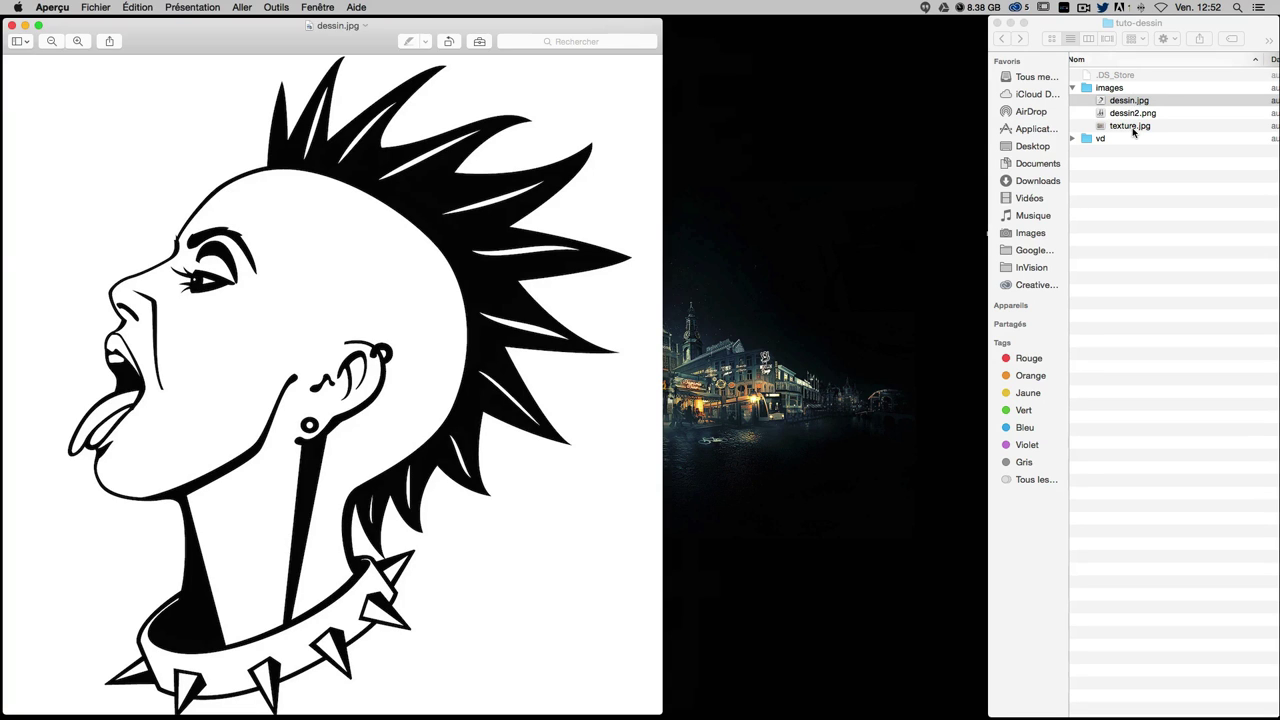
key("super+w")
double_click(1130, 126)
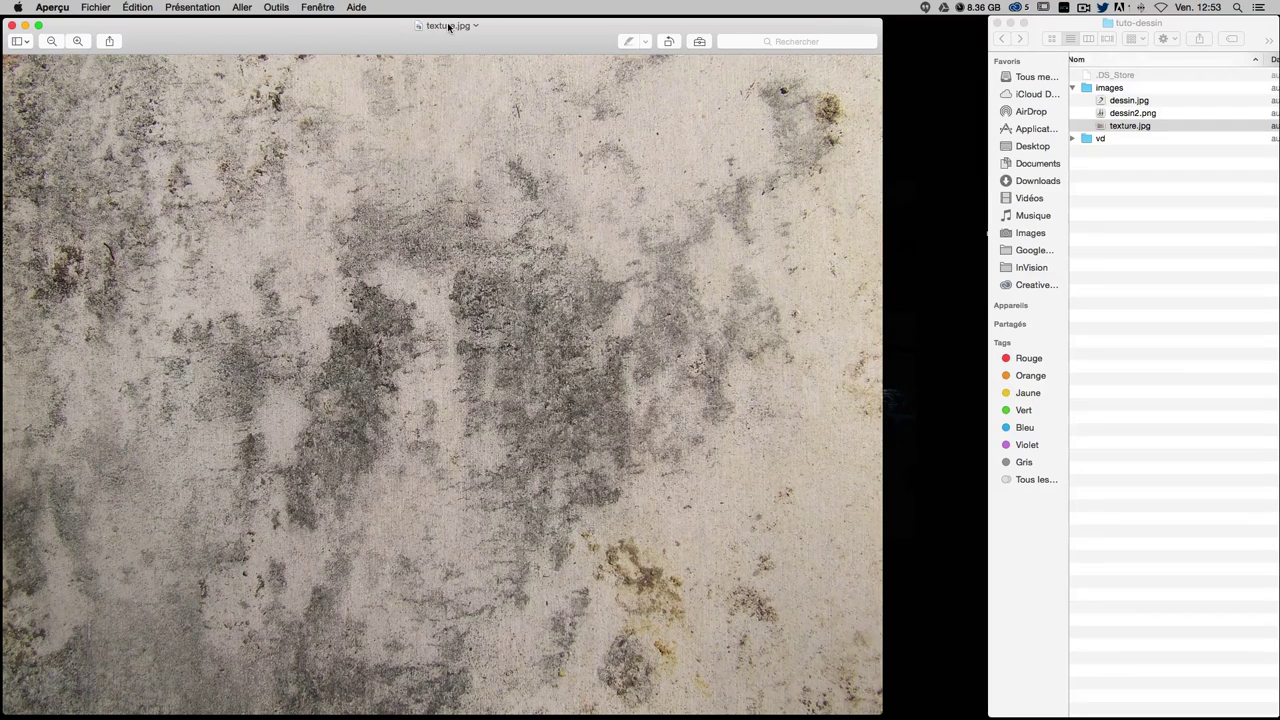
key("super+w")
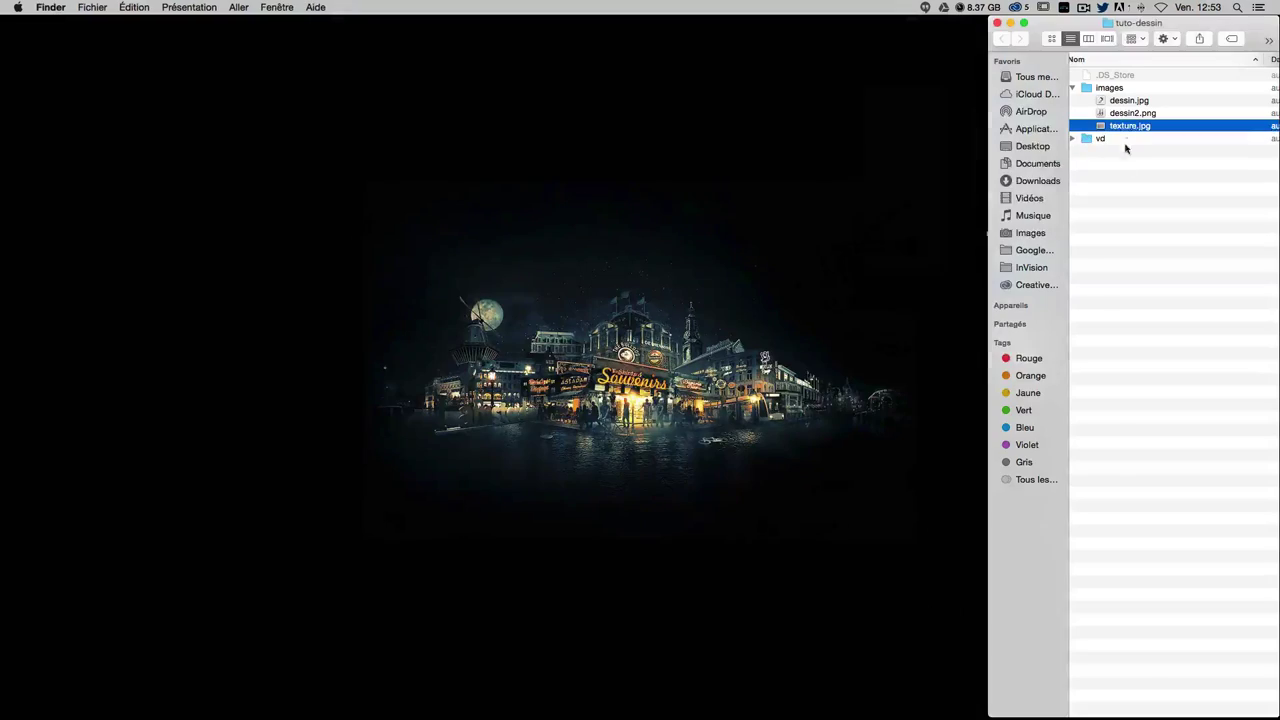
double_click(1133, 113)
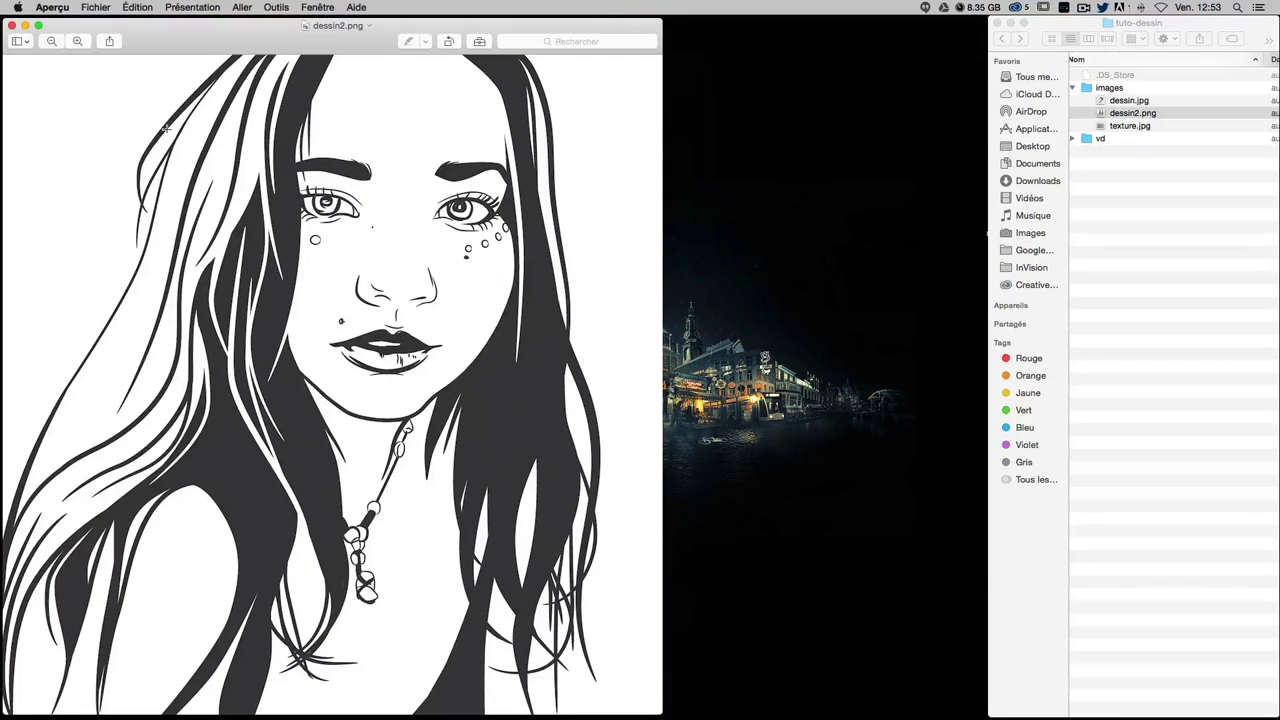
key("super+w")
- Select dessin.jpg in the file list and bring up its context menu
left_click(1148, 258)
left_click(1122, 102)
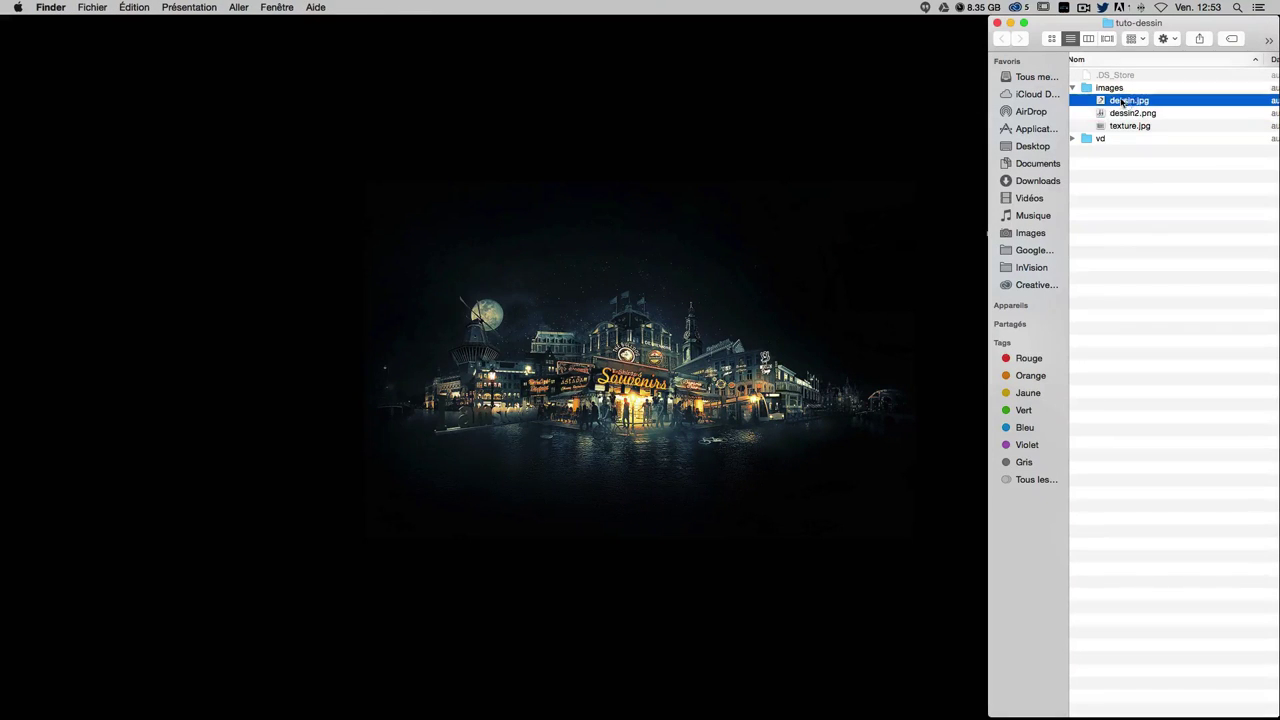
right_click(1120, 104)
mouse_move(968, 122)
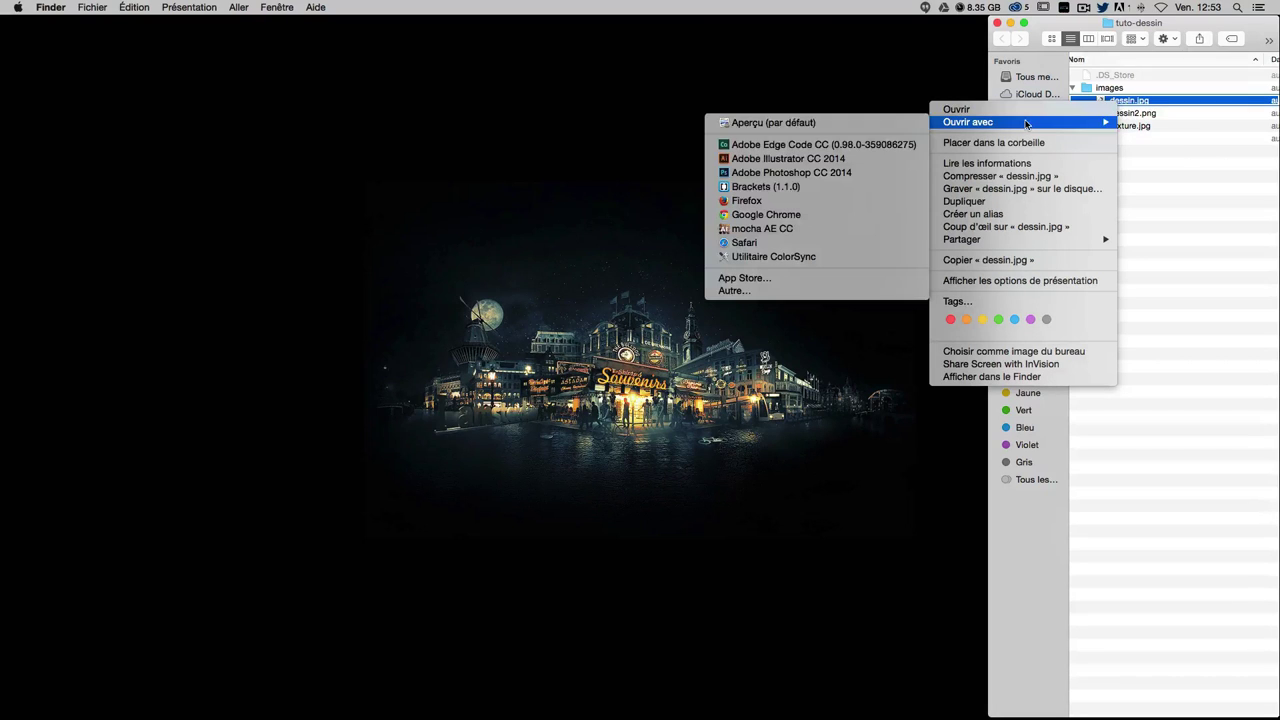
- Open dessin.jpg with Photoshop CC 2014 and zoom the view in to 66.7%
left_click(800, 172)
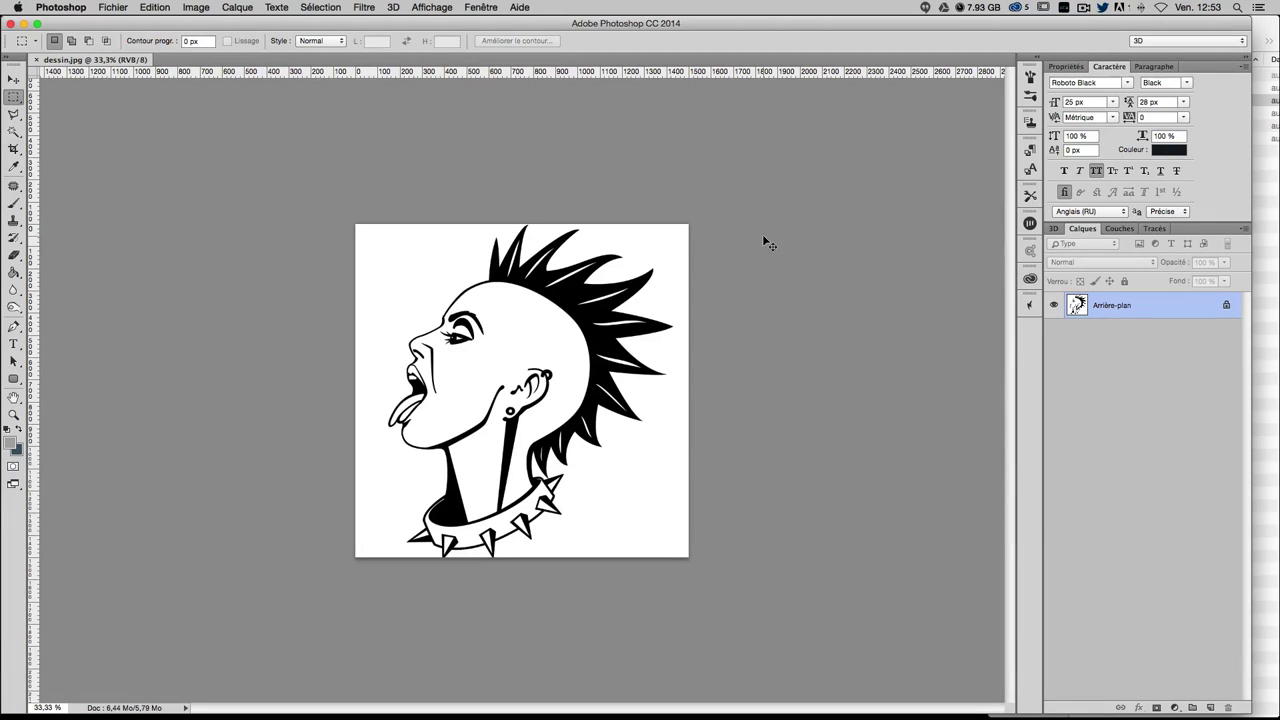
key("super+plus")
key("super+plus")
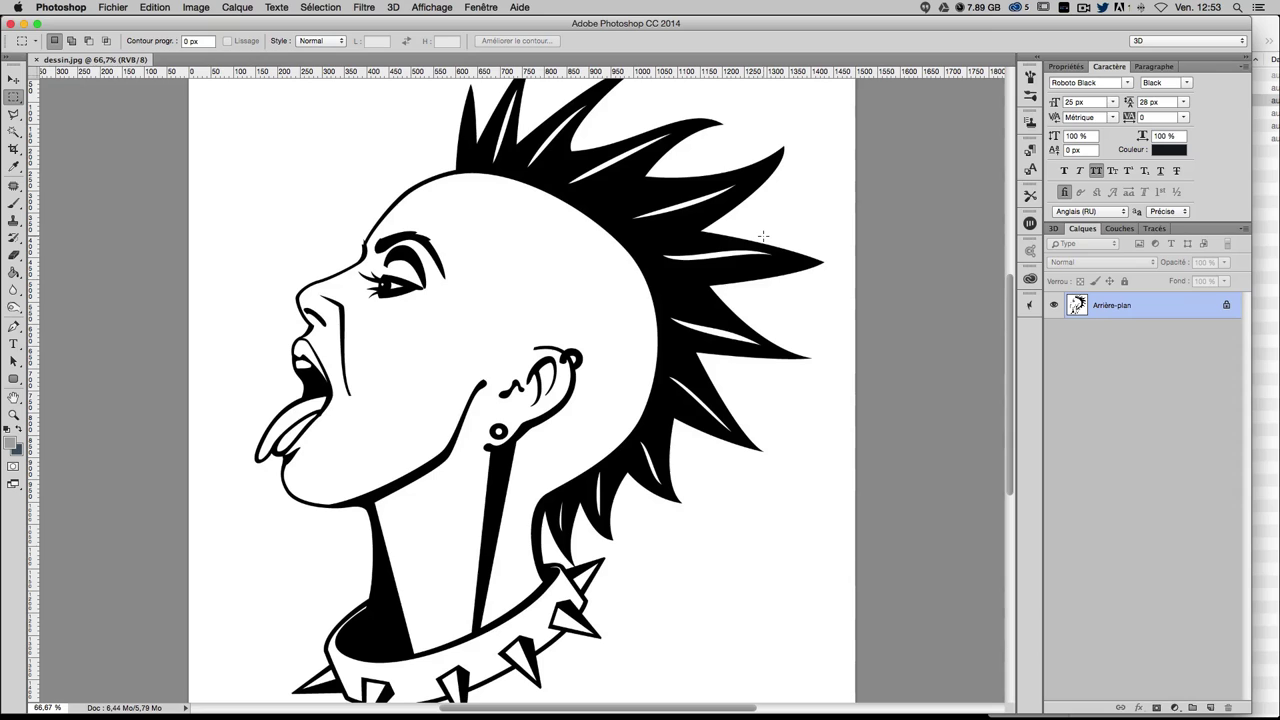
key("ctrl+l")
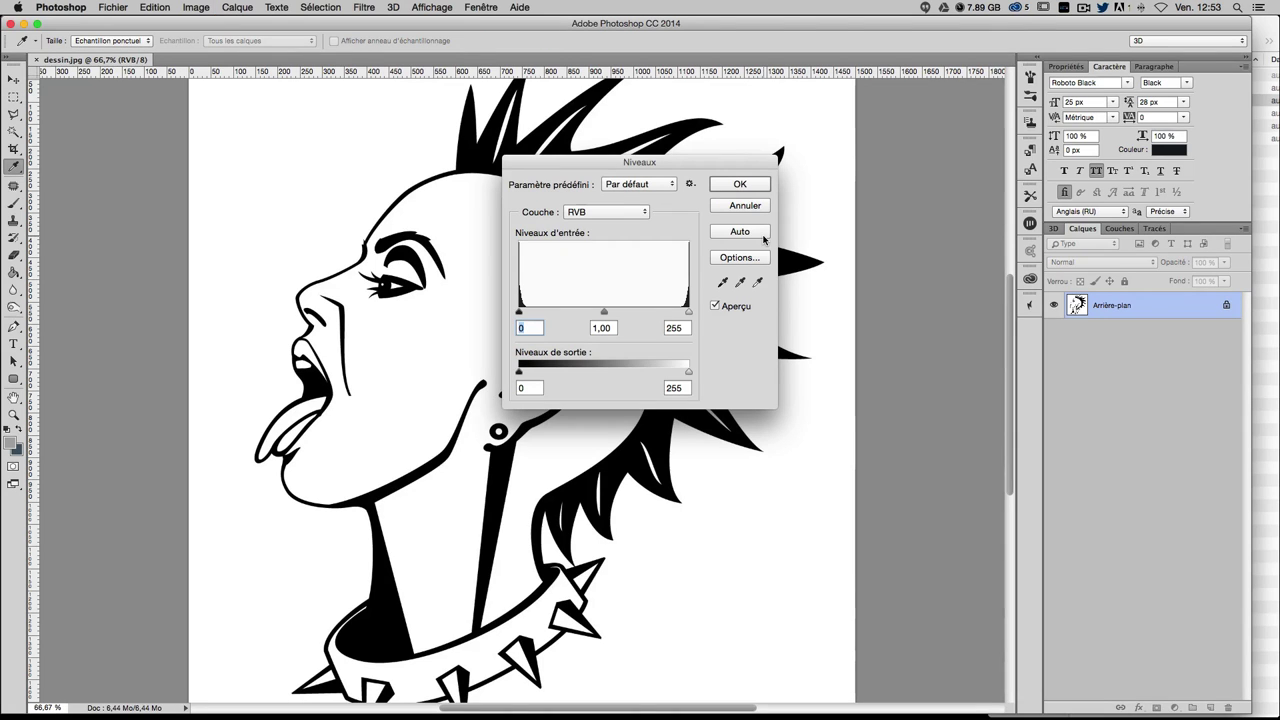
key("Escape")
key("ctrl+l")
mouse_move(522, 313)
left_mouse_down()
mouse_move(565, 316)
mouse_move(519, 316)
left_mouse_up()
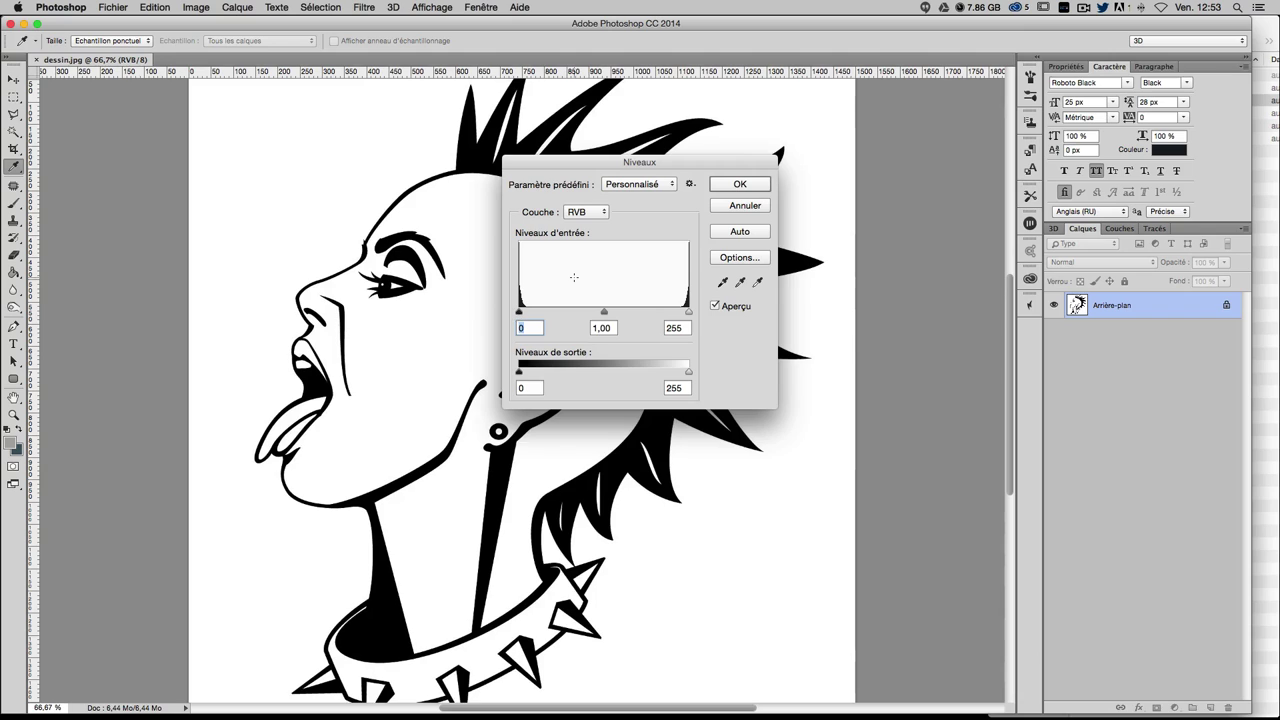
left_click_drag(604, 313, 604, 316)
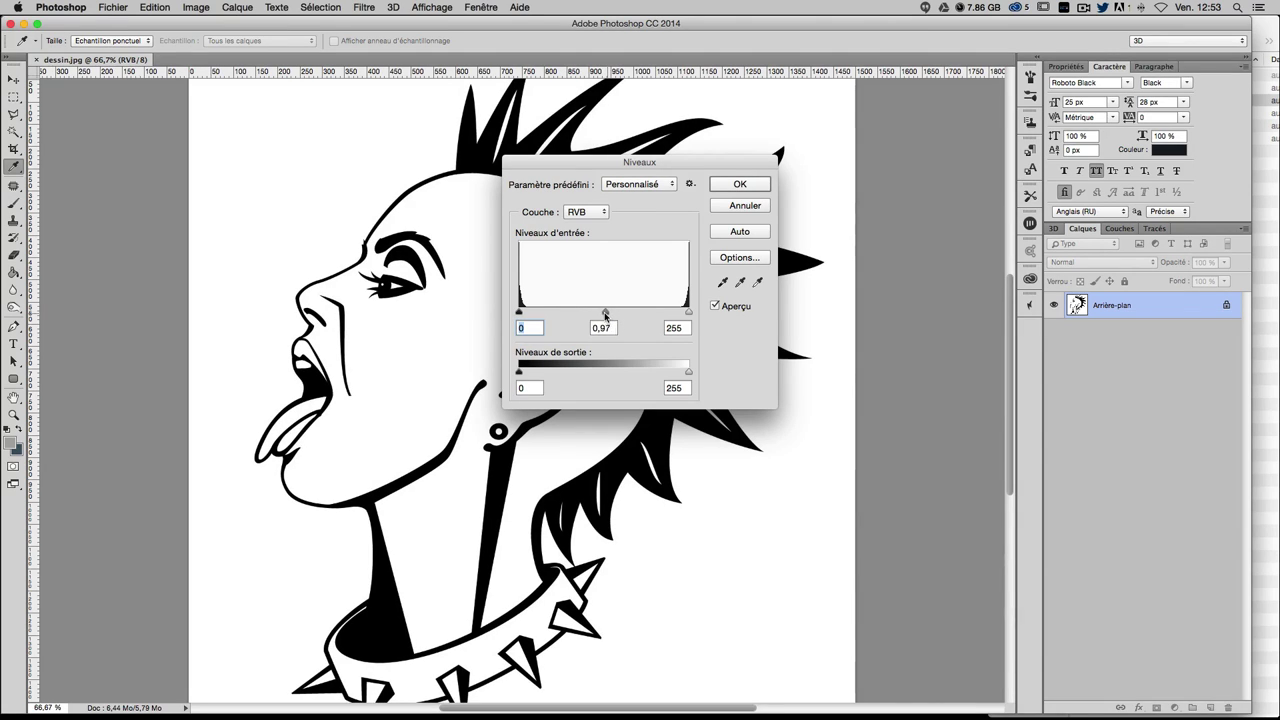
left_click(740, 205)
key("m")
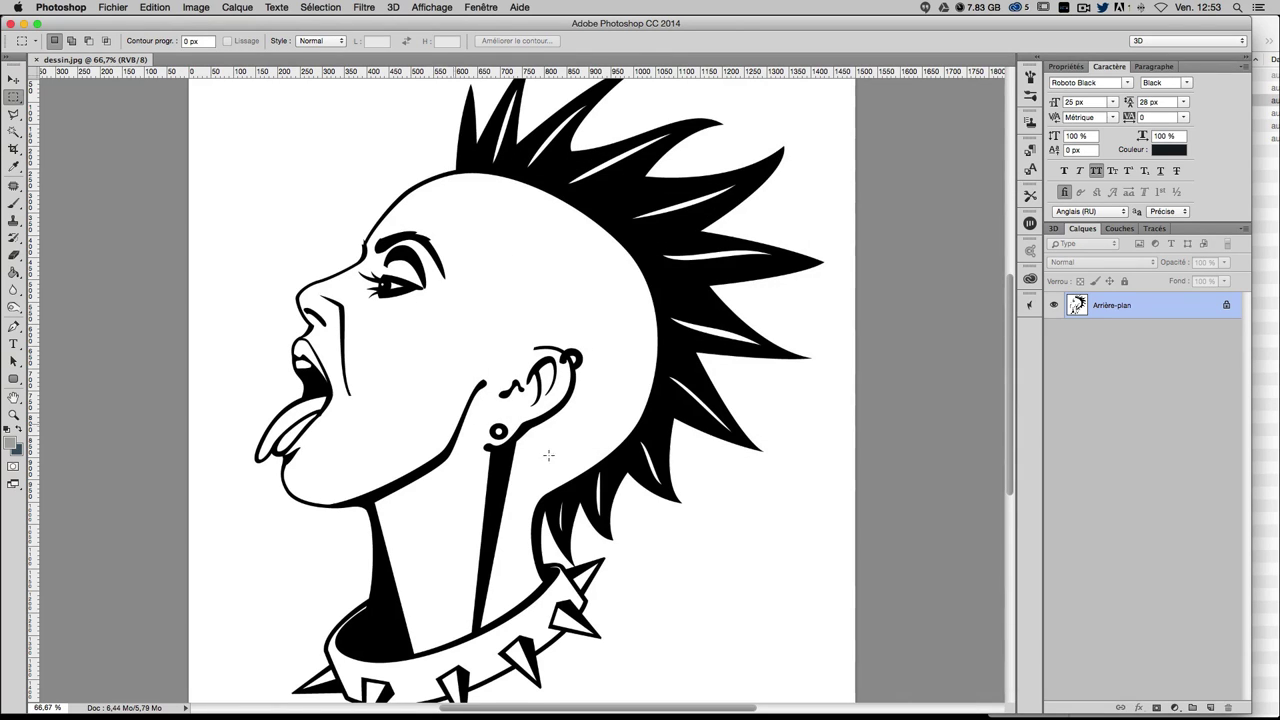
- Create a new empty layer named 'couleur' above the Arrière-plan layer
scroll(590, 221, "down", 2)
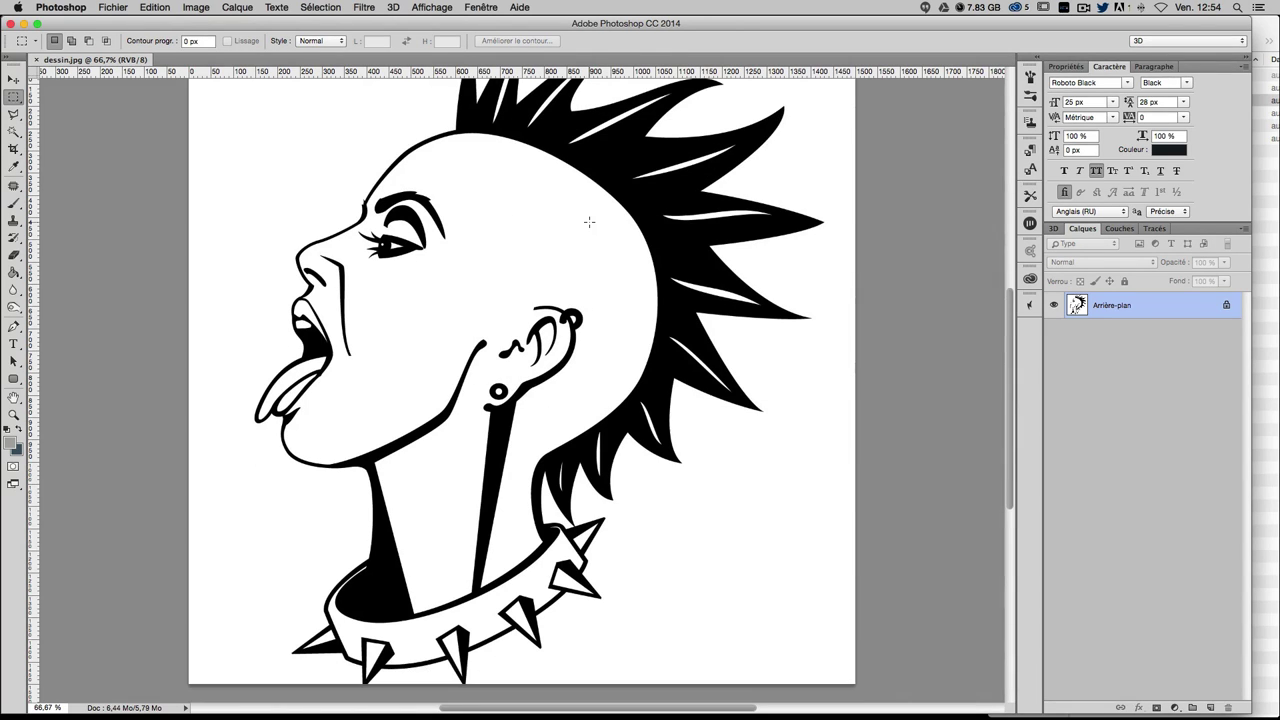
scroll(589, 221, "up", 1)
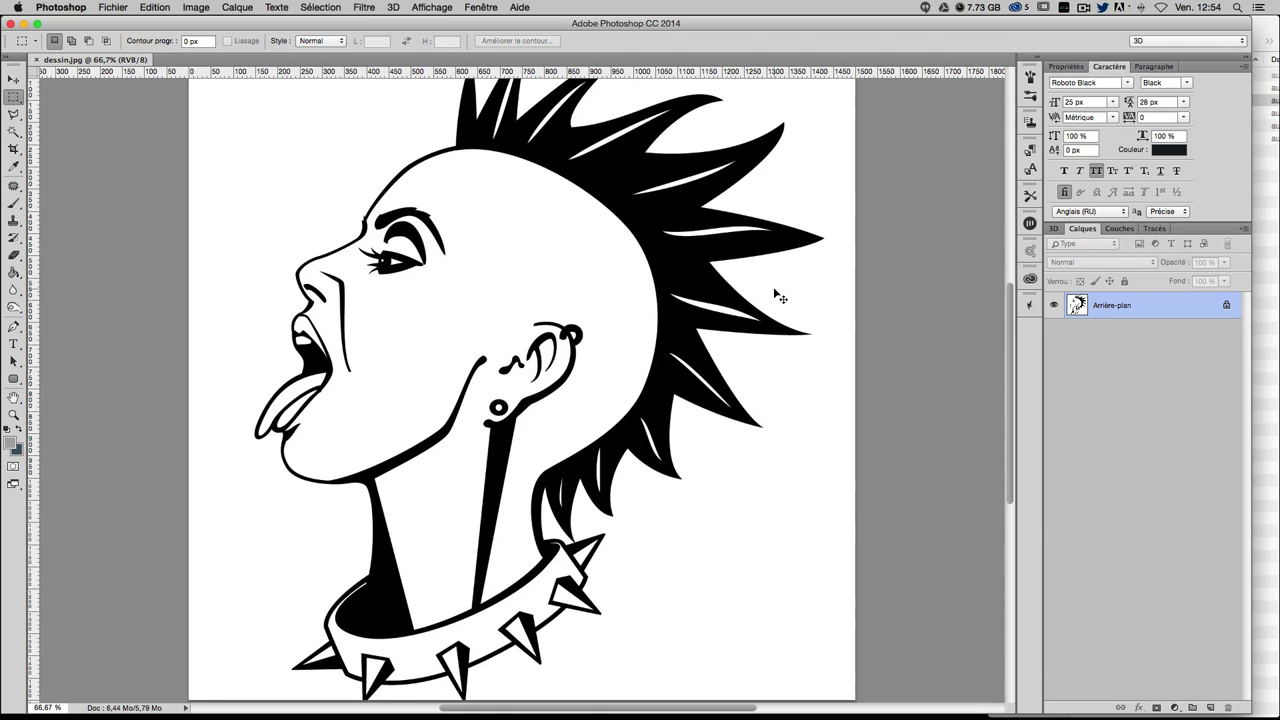
key("ctrl+shift+n")
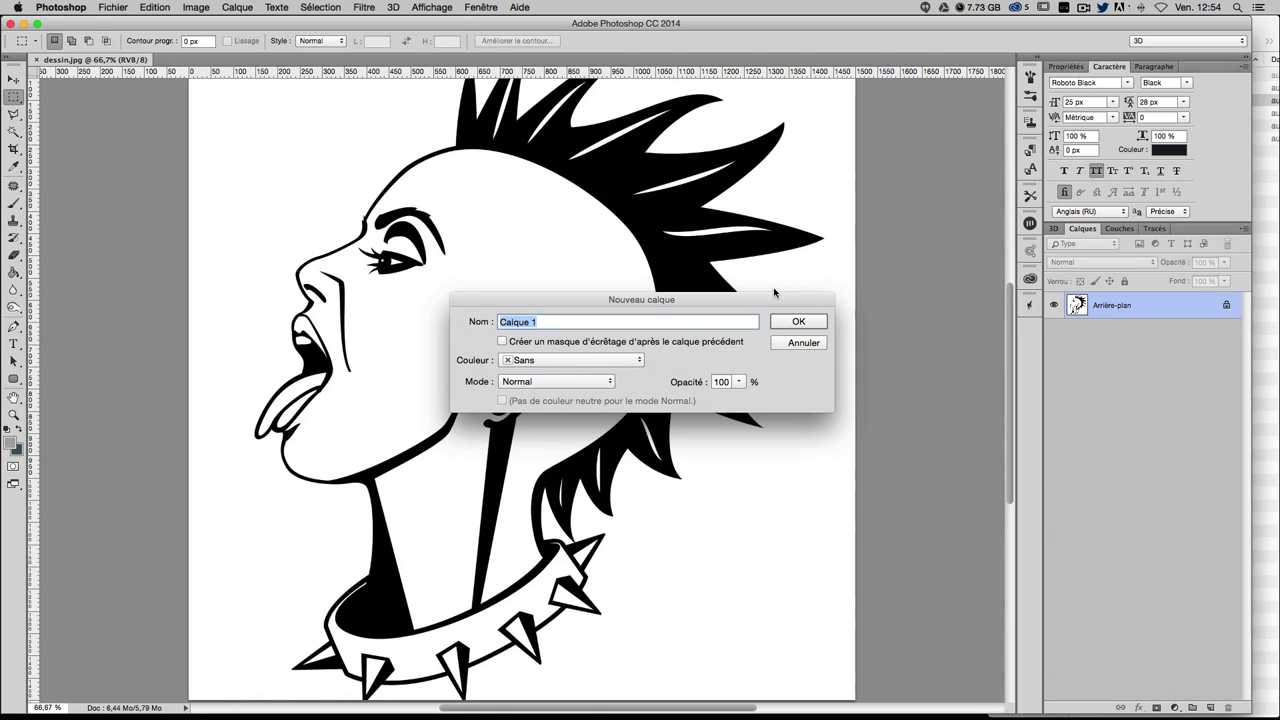
type("cou")
type("leur")
key("Return")
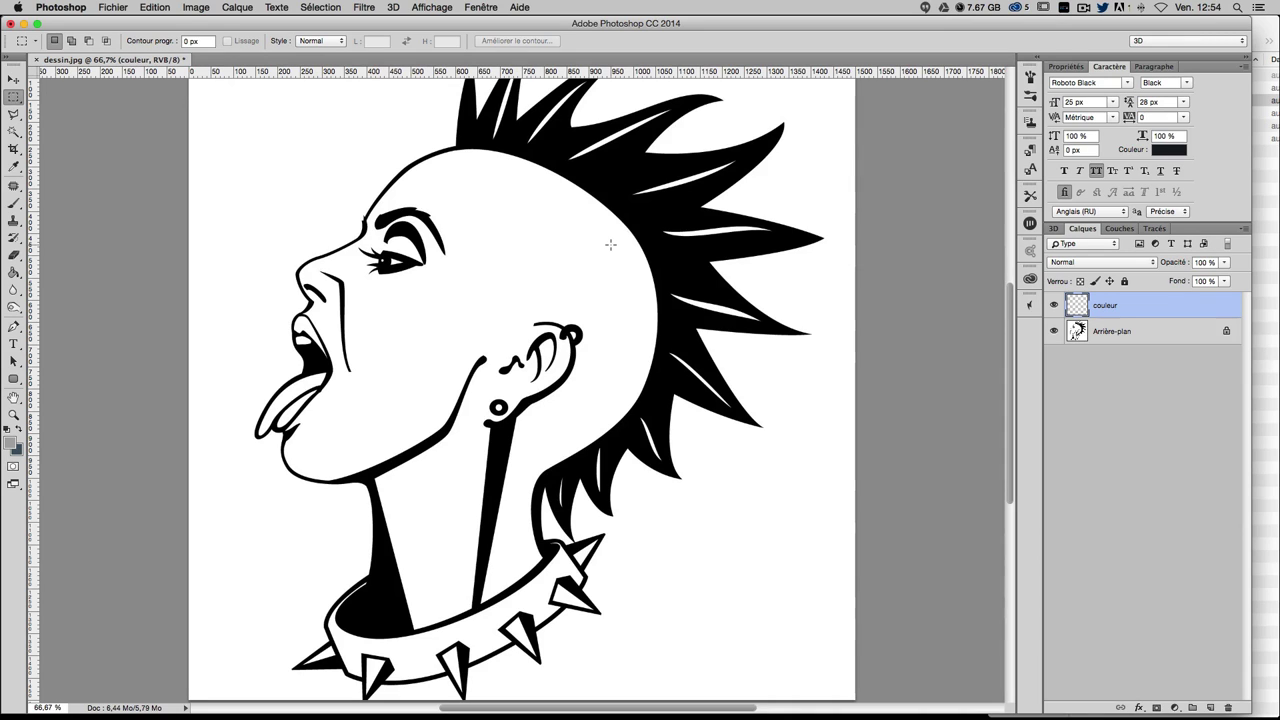
- Swap the gradient tool slot for the Paint Bucket tool
key("g")
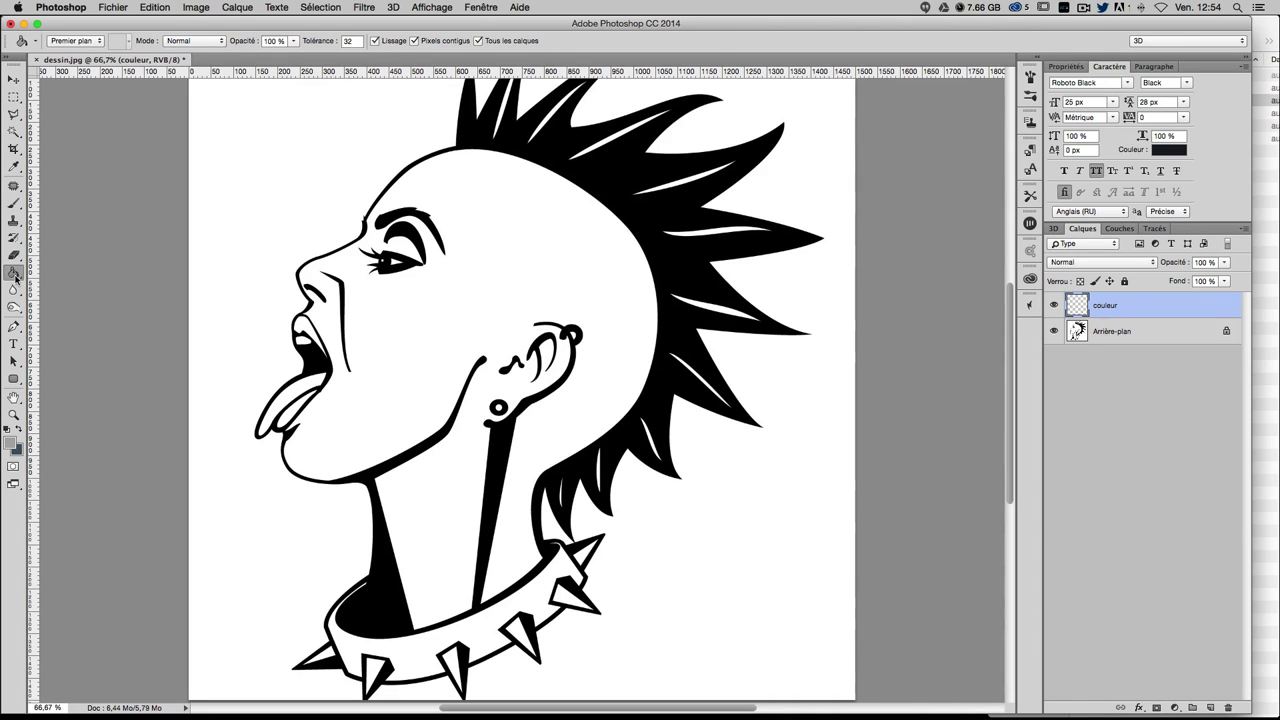
right_click(14, 273)
left_click(60, 269)
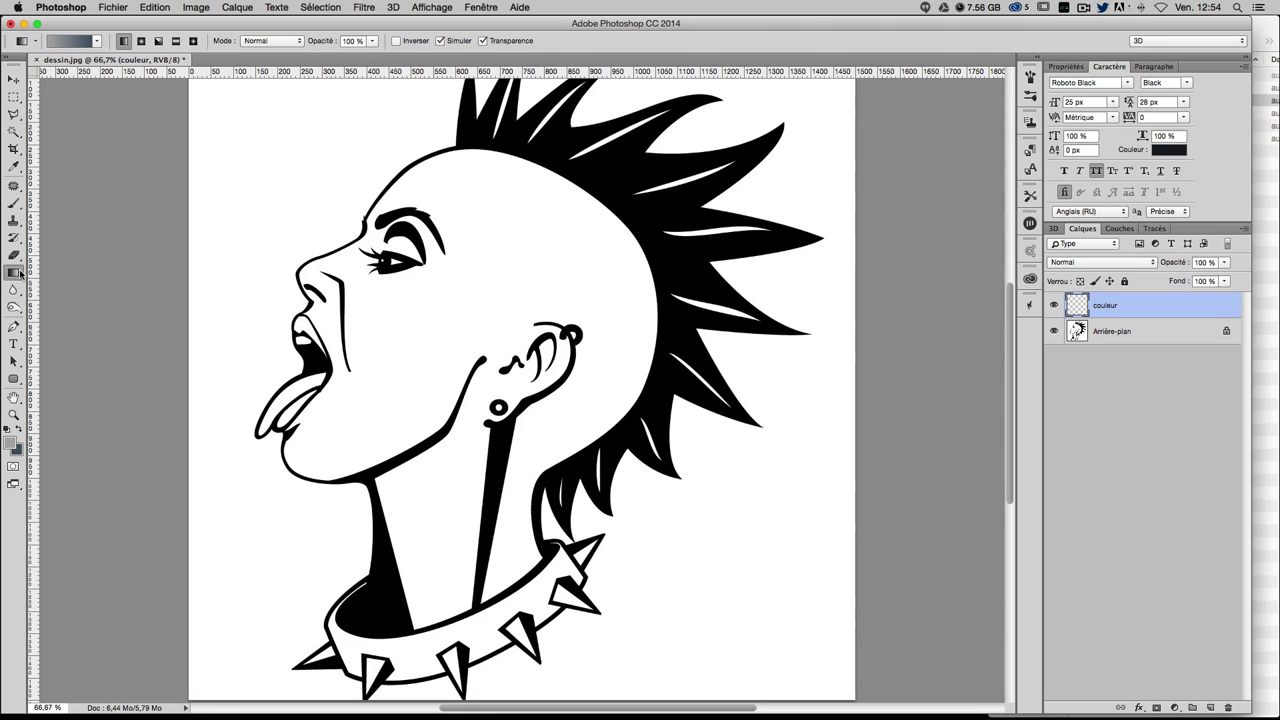
right_click(20, 272)
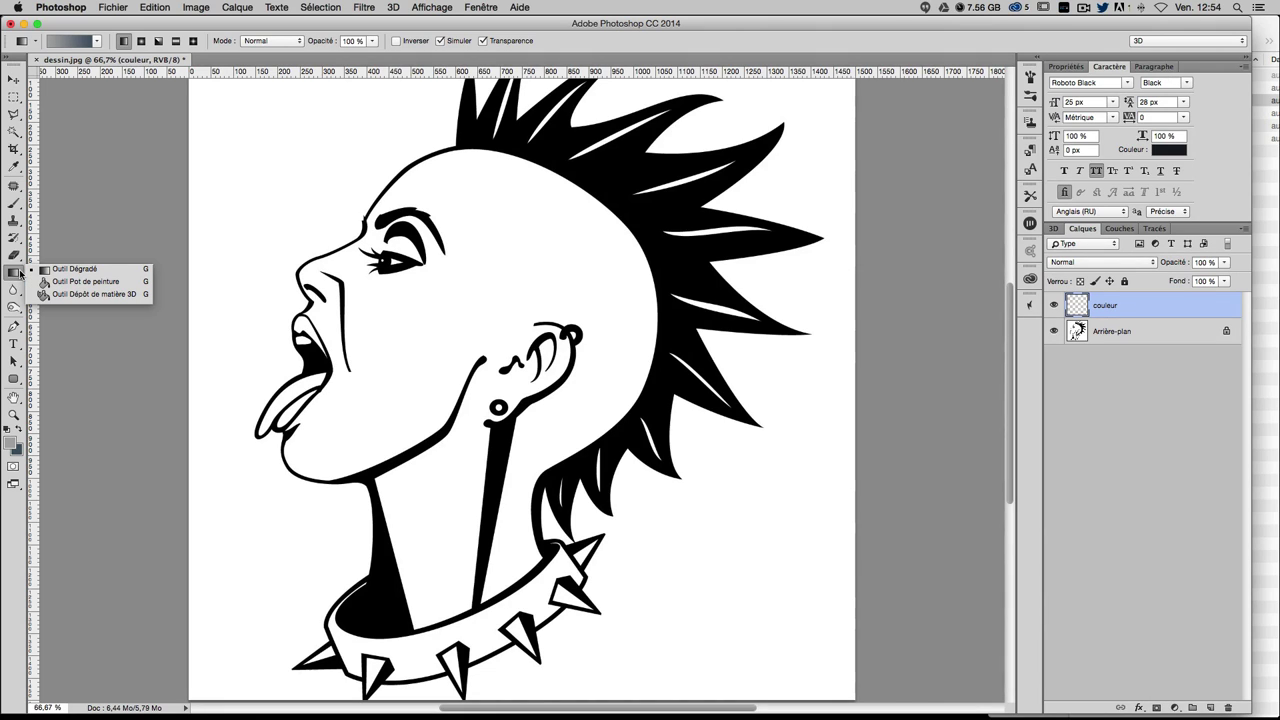
left_click(66, 287)
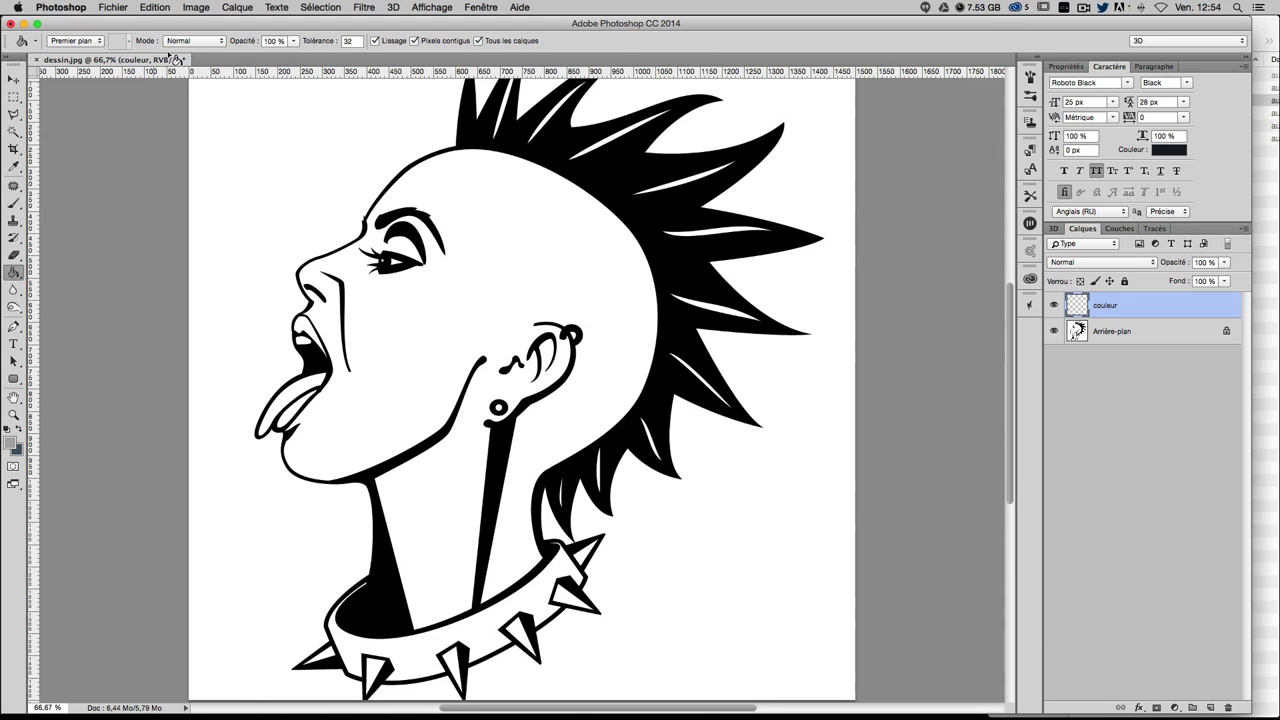
- Check the Image > Mode options without changes, then bring up the foreground colour picker
left_click(197, 8)
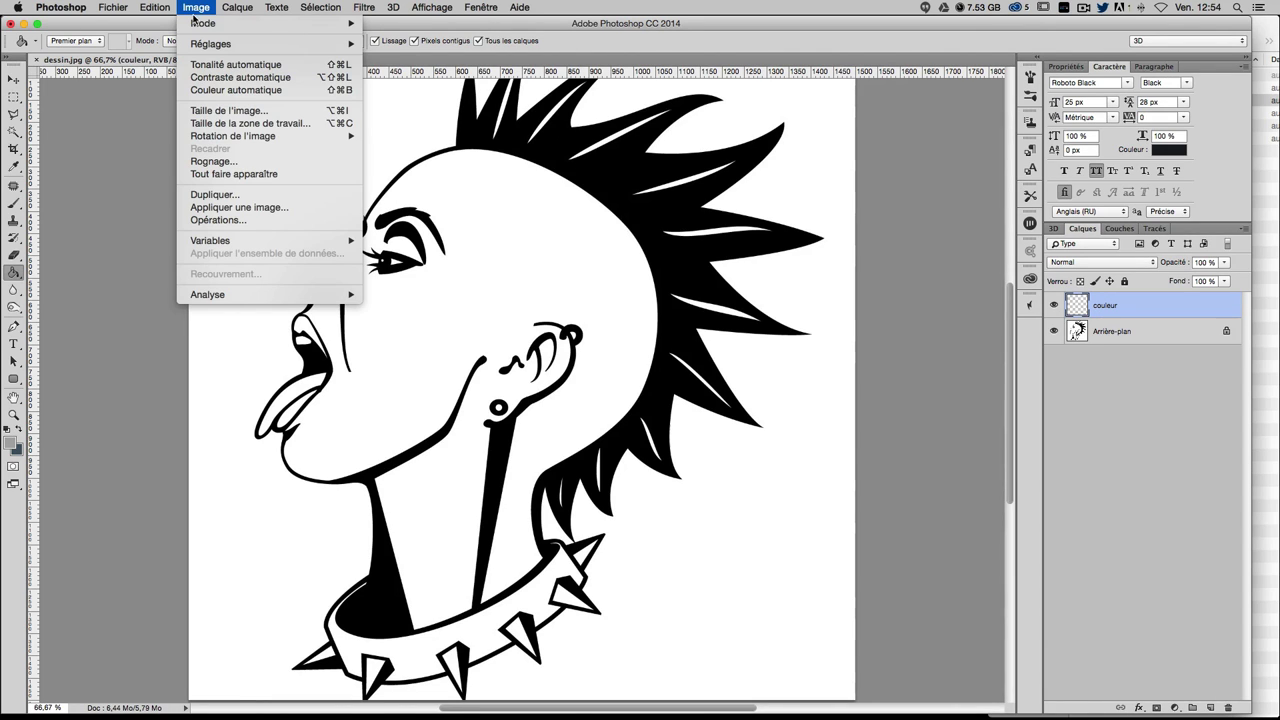
mouse_move(220, 23)
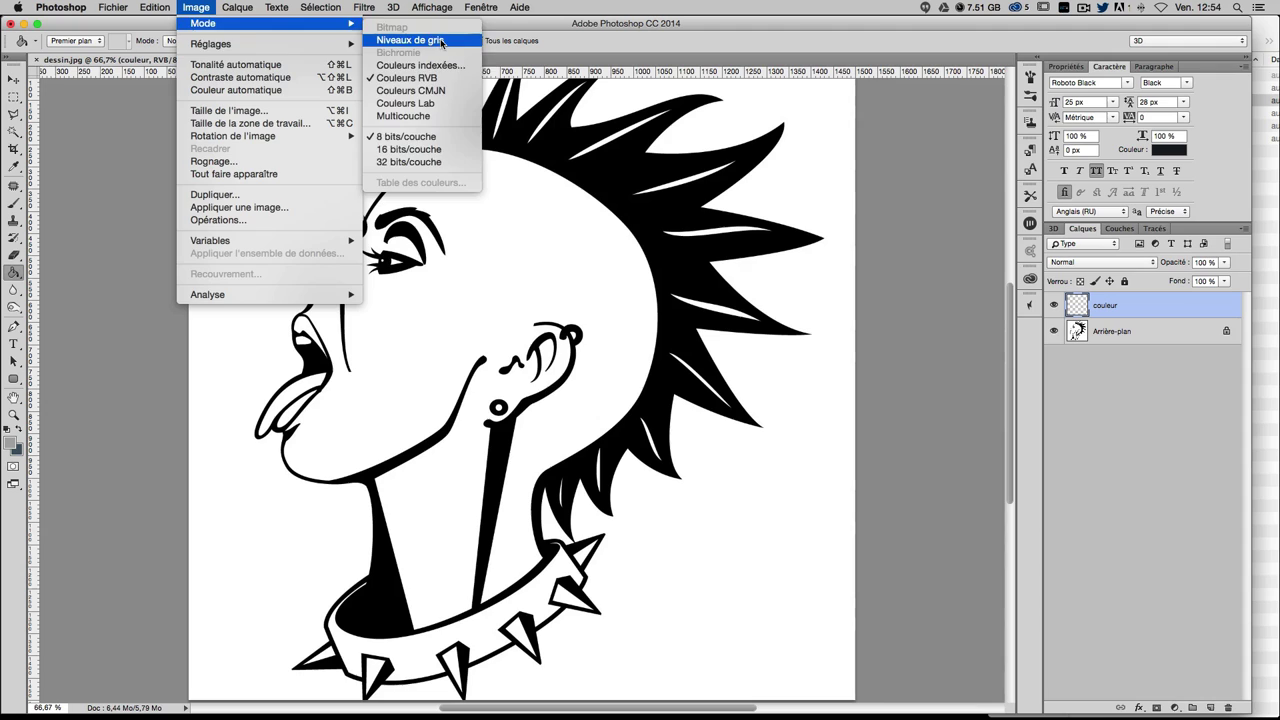
left_click(195, 8)
left_click(195, 8)
left_click(195, 8)
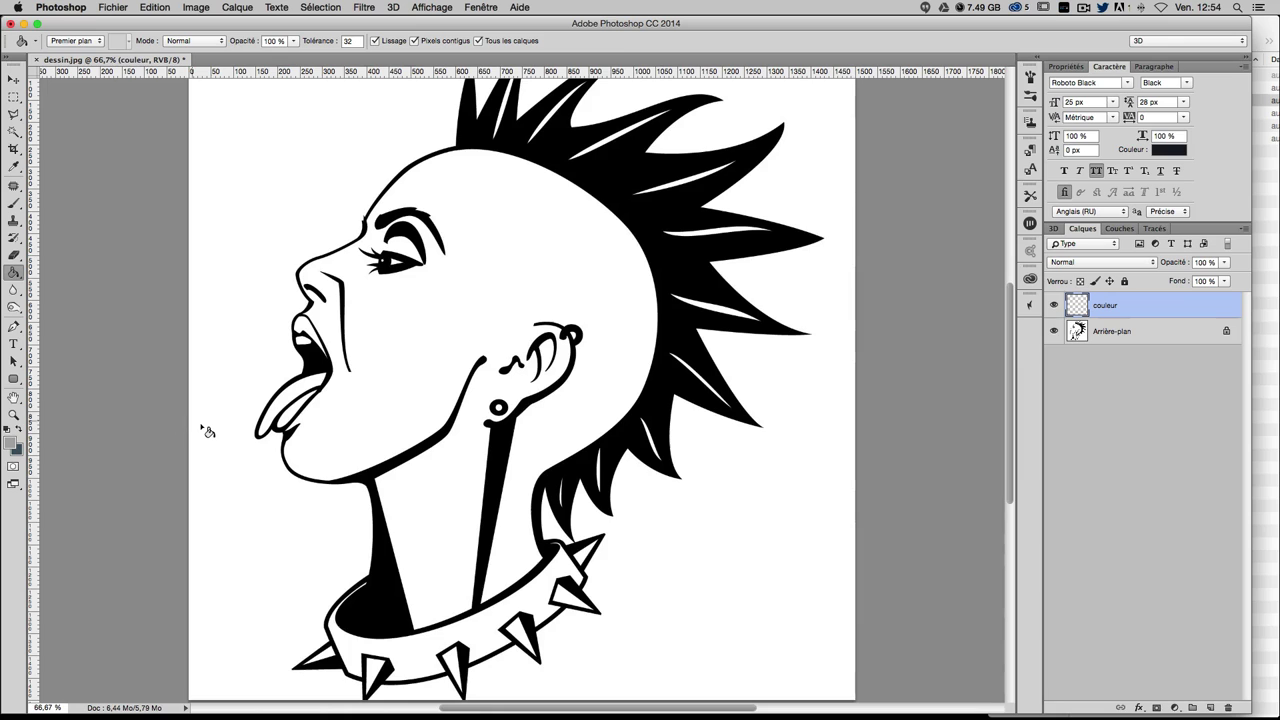
scroll(205, 430, "up", 2)
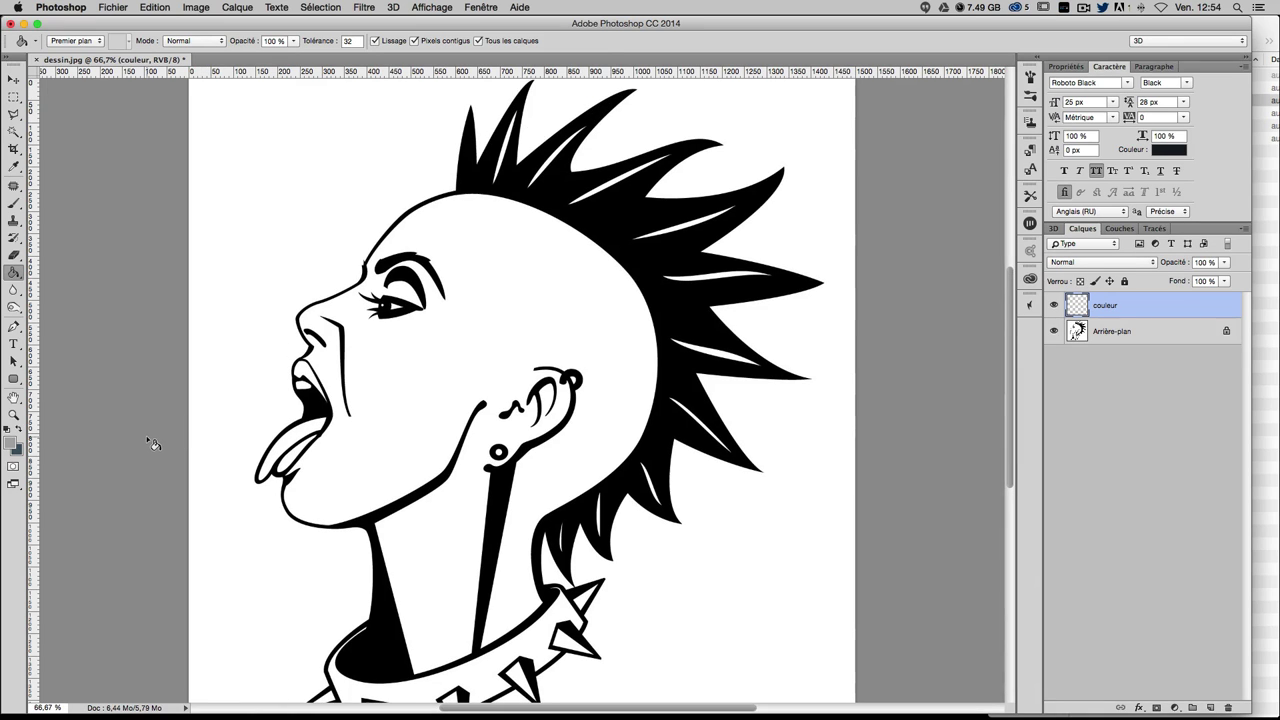
scroll(149, 440, "down", 1)
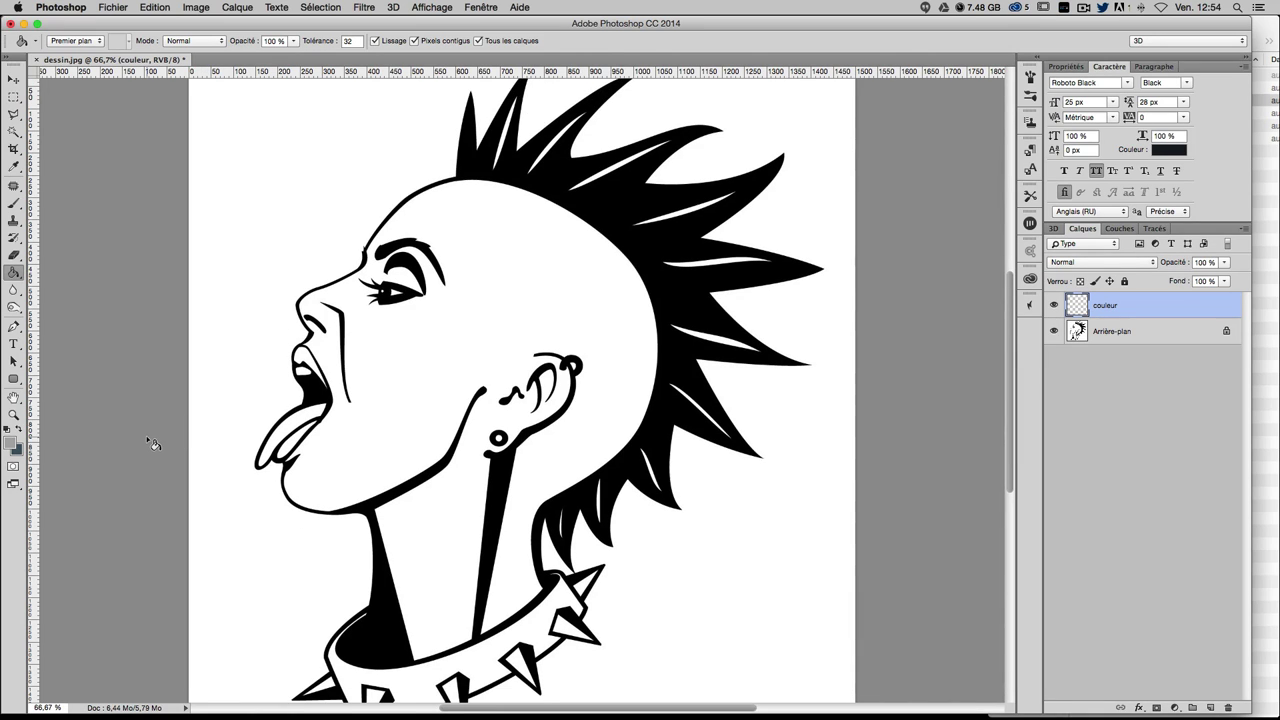
left_click(14, 445)
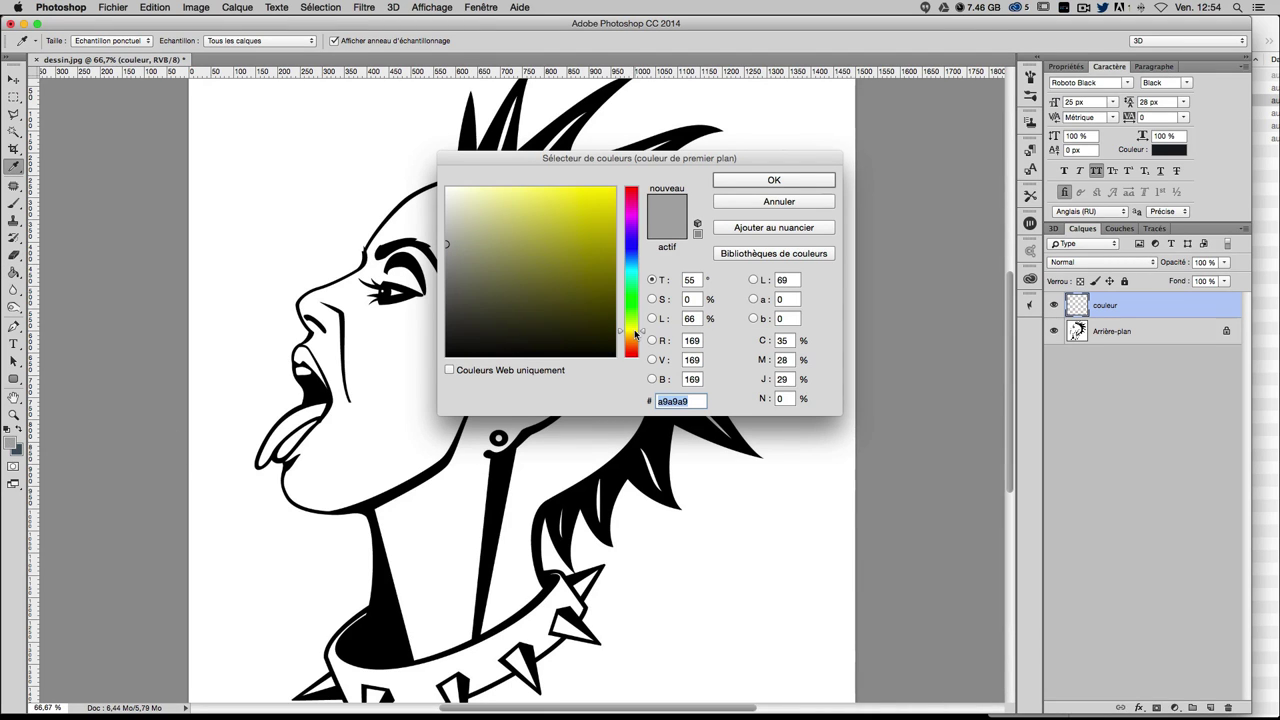
- Set the foreground colour to pale beige f0dfbb and select the Paint Bucket tool
left_click(636, 331)
left_click_drag(636, 331, 636, 332)
left_click_drag(643, 334, 643, 336)
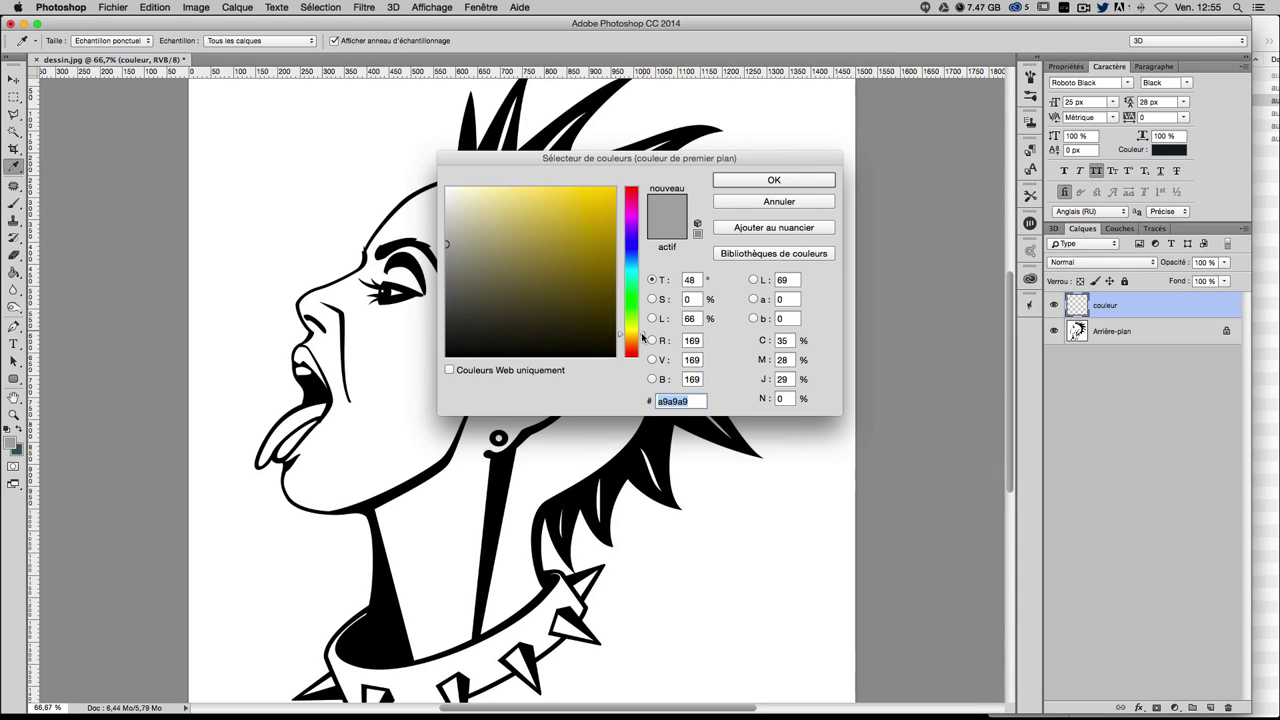
left_click(482, 204)
left_click_drag(482, 204, 489, 200)
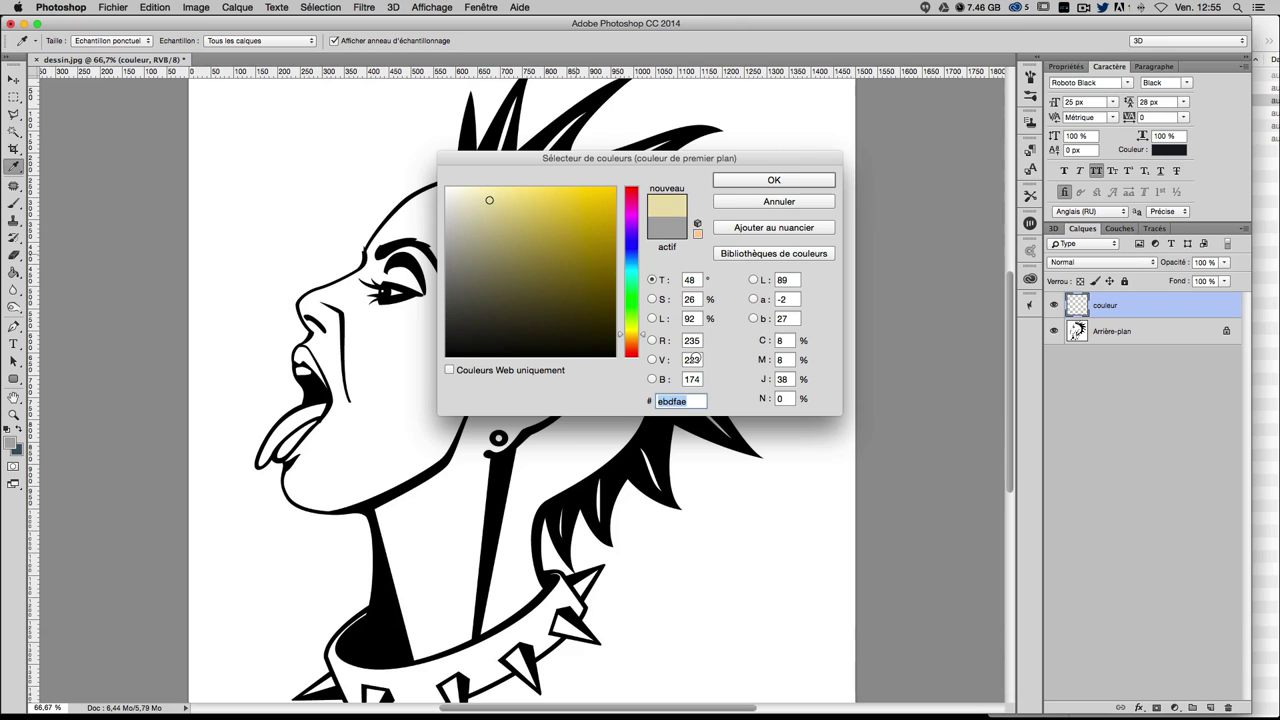
left_click_drag(643, 336, 643, 339)
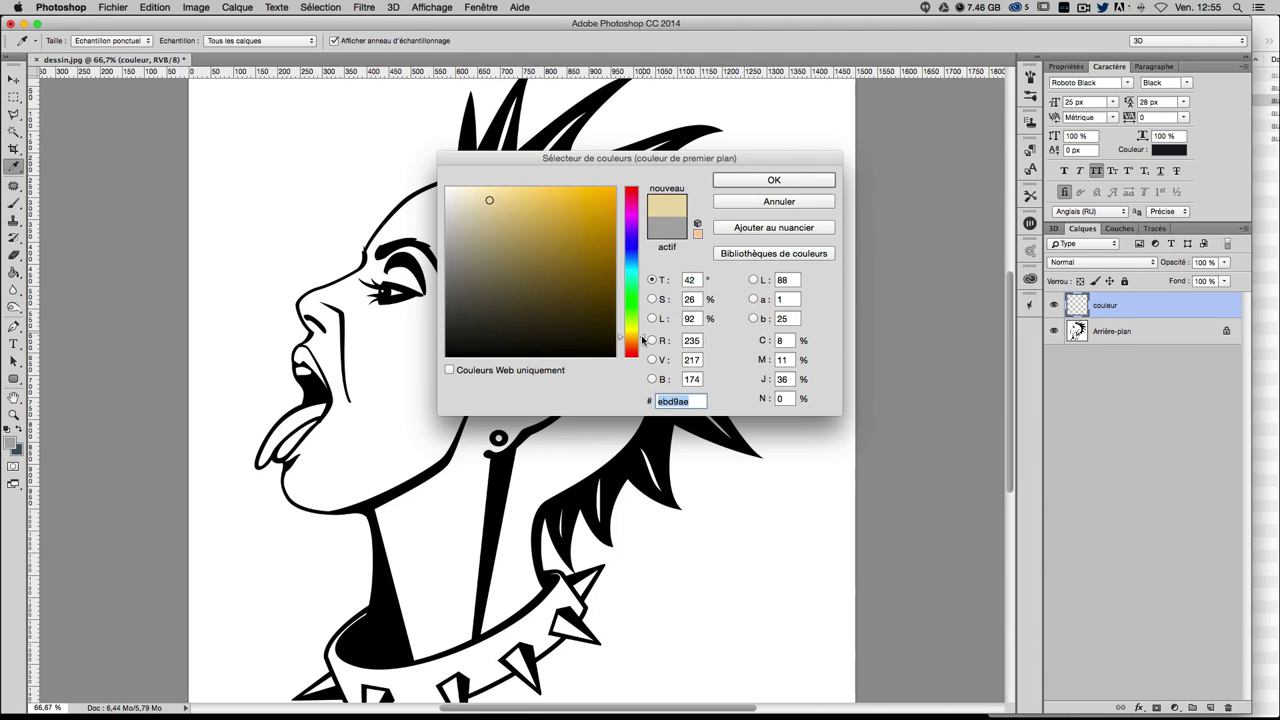
left_click_drag(495, 213, 485, 196)
left_click(663, 401)
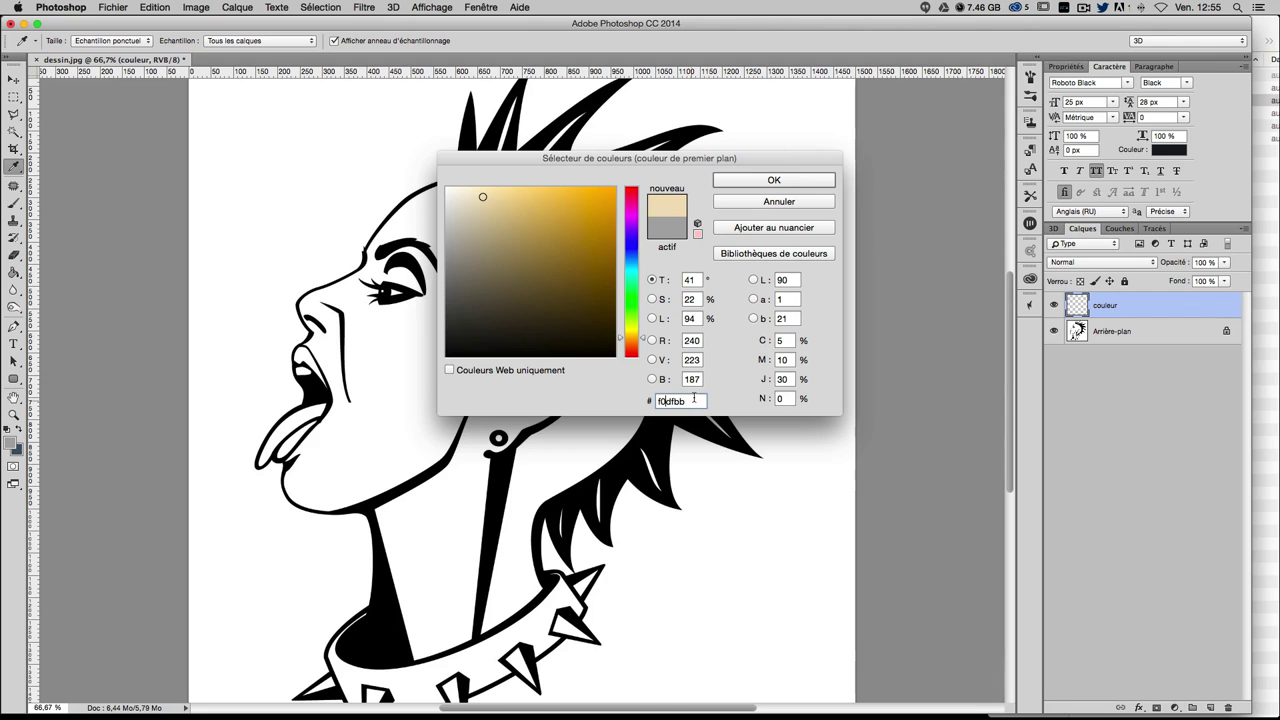
left_click(762, 186)
key("g")
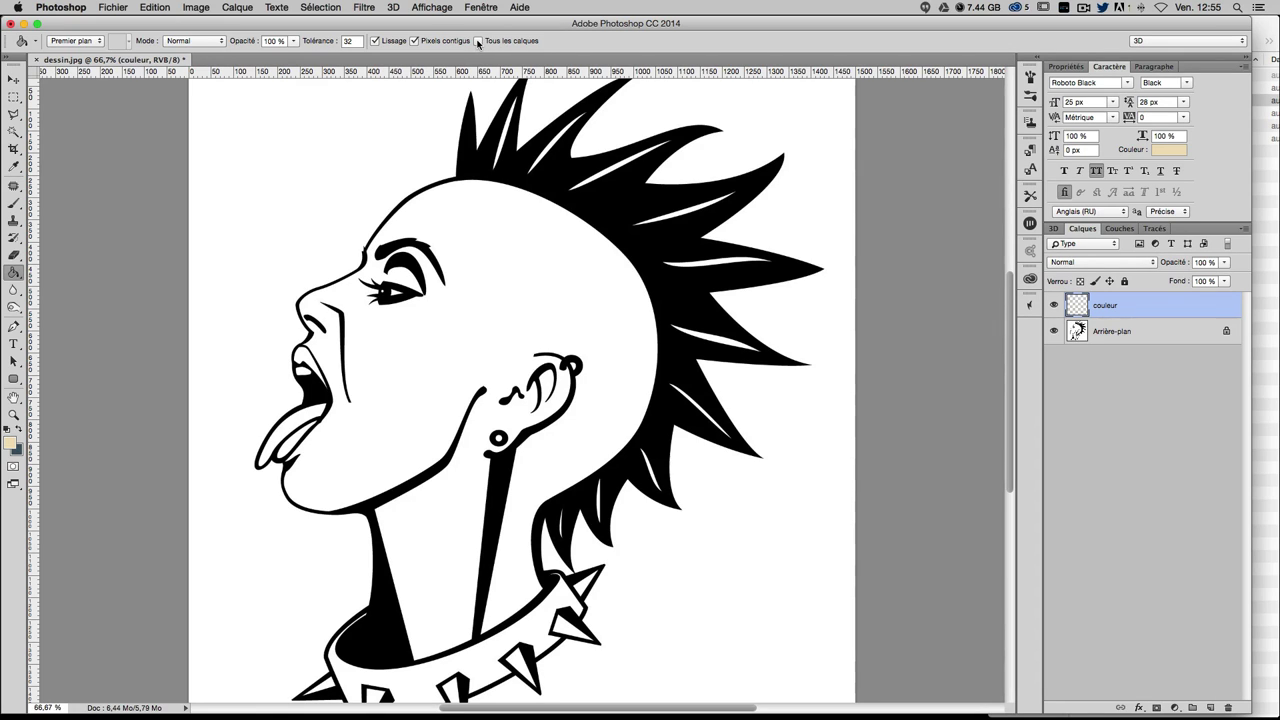
- Bucket-fill the face, scalp, neck and earring hole beige, undoing the full-canvas fills
left_click(521, 246)
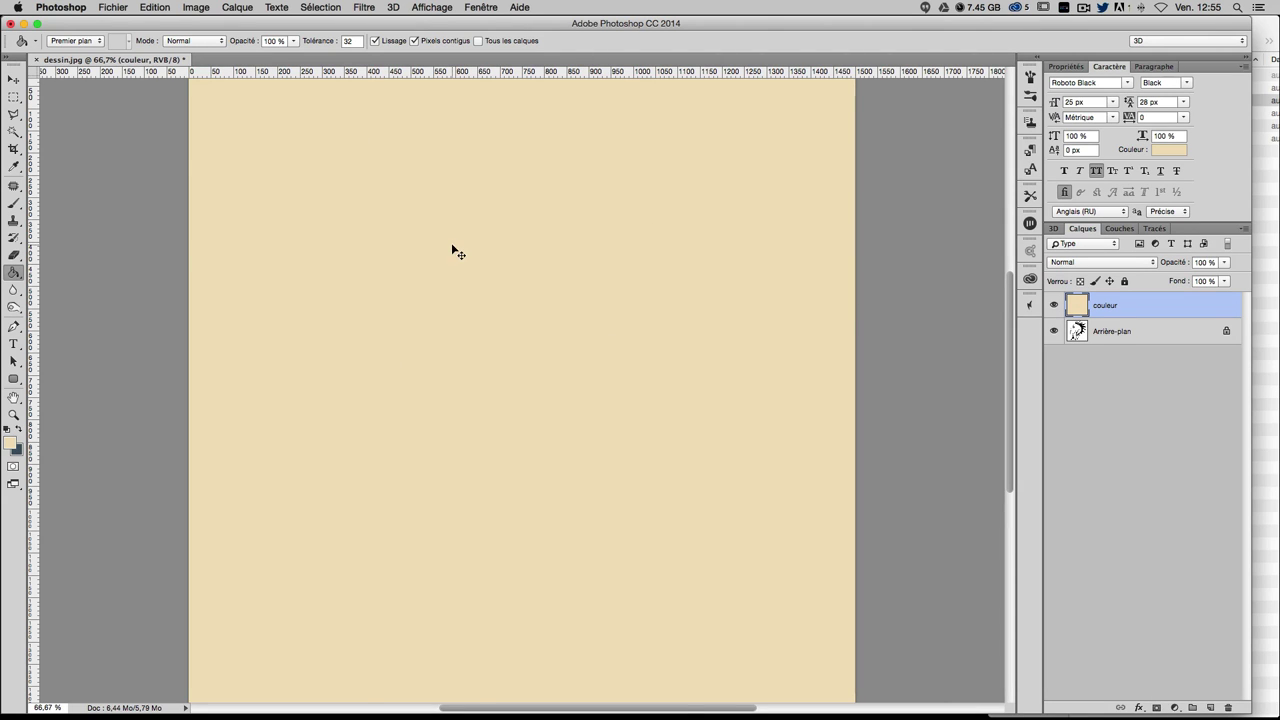
key("ctrl+z")
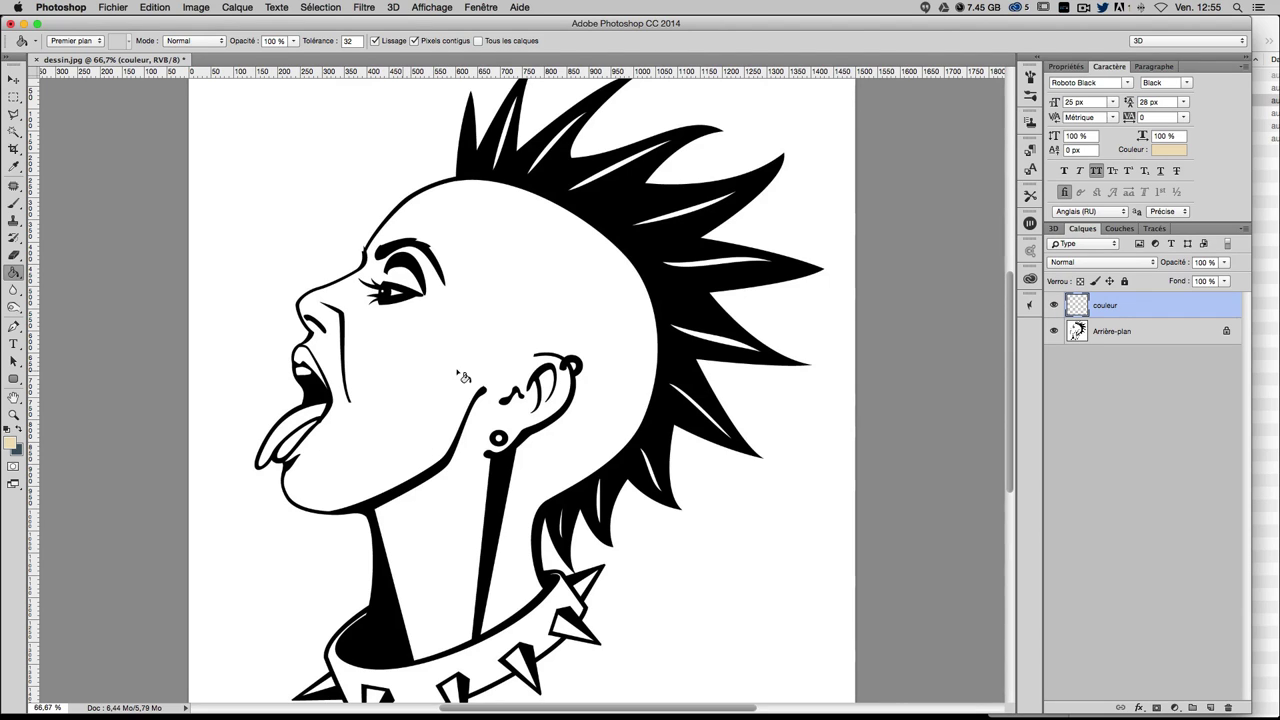
left_click(494, 268)
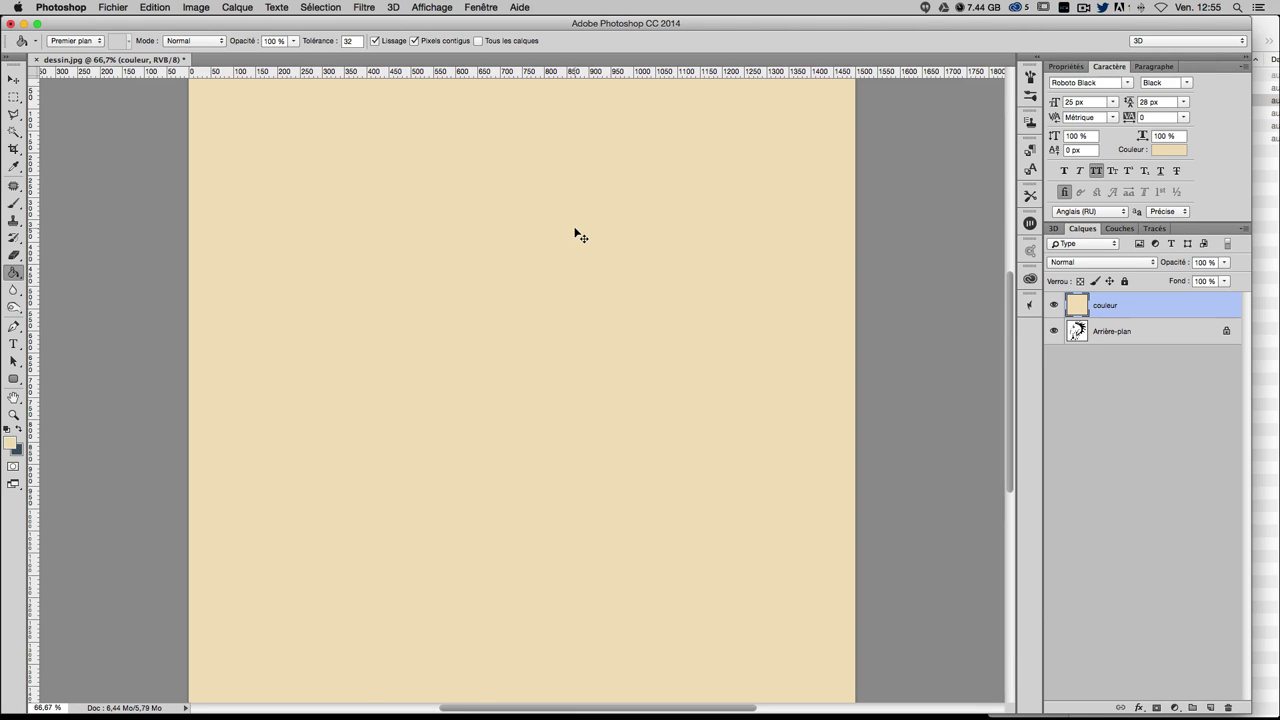
key("ctrl+z")
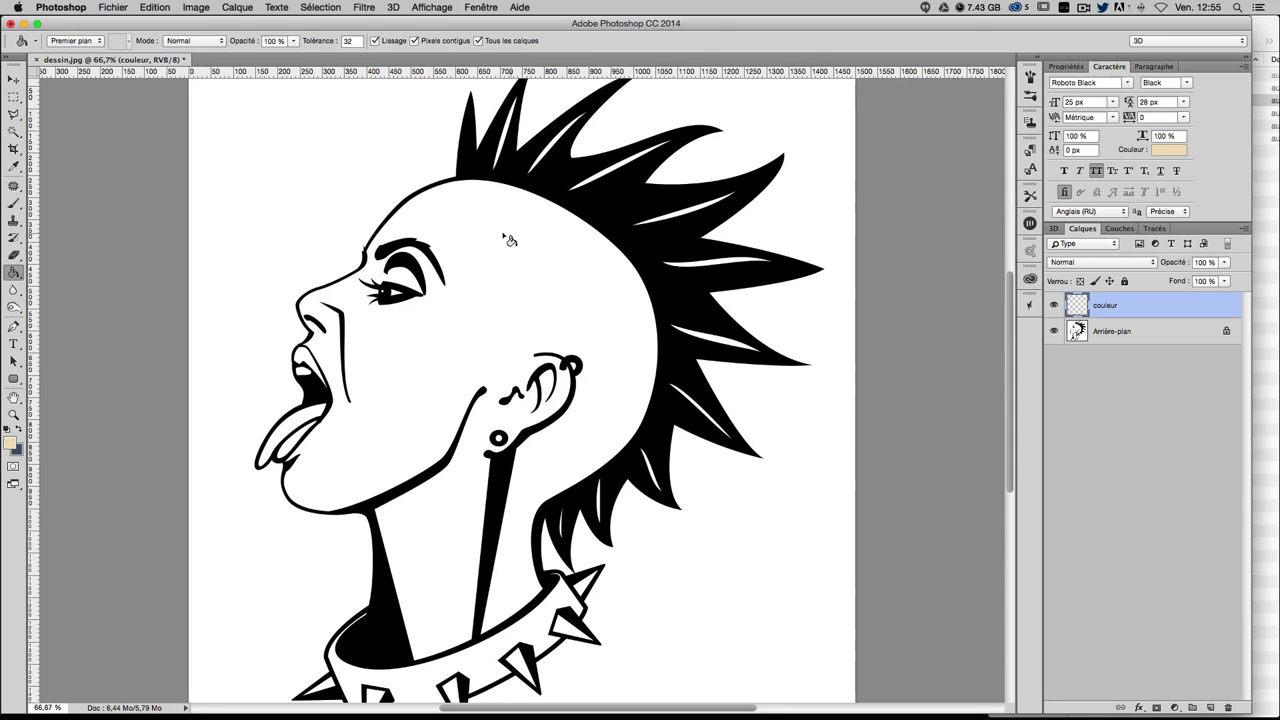
left_click(467, 221)
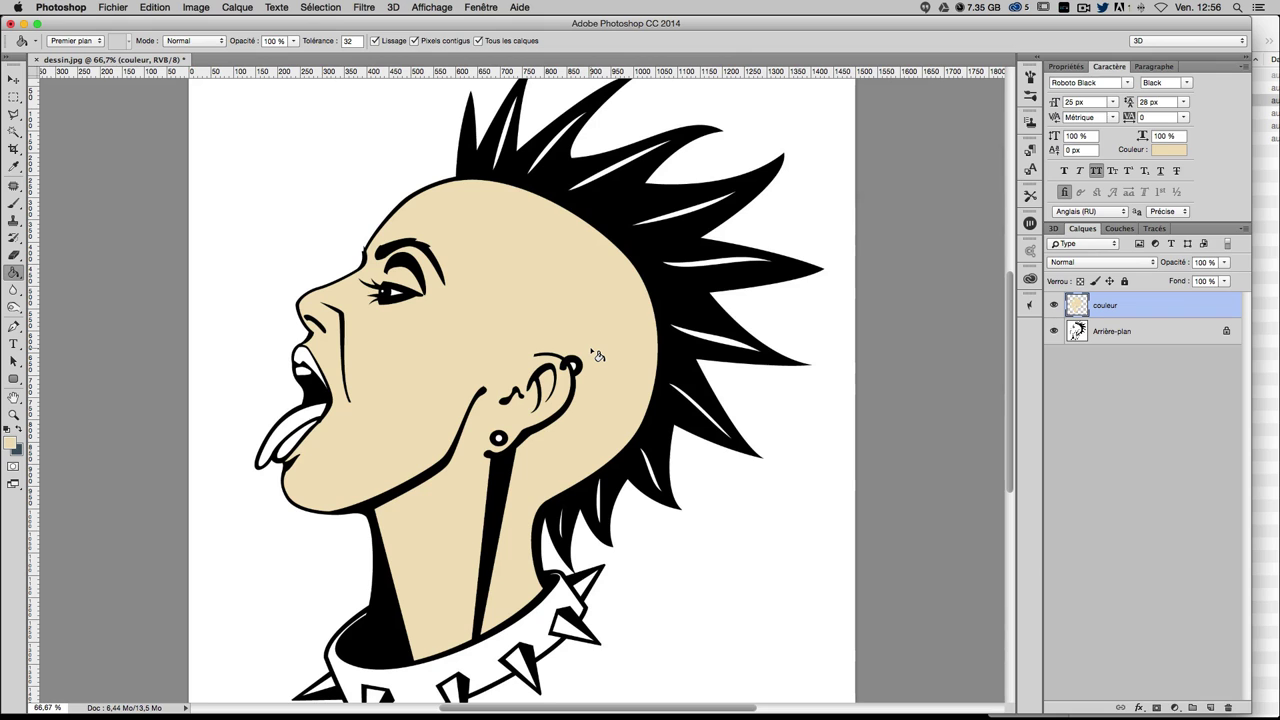
key("super+plus")
key("super+plus")
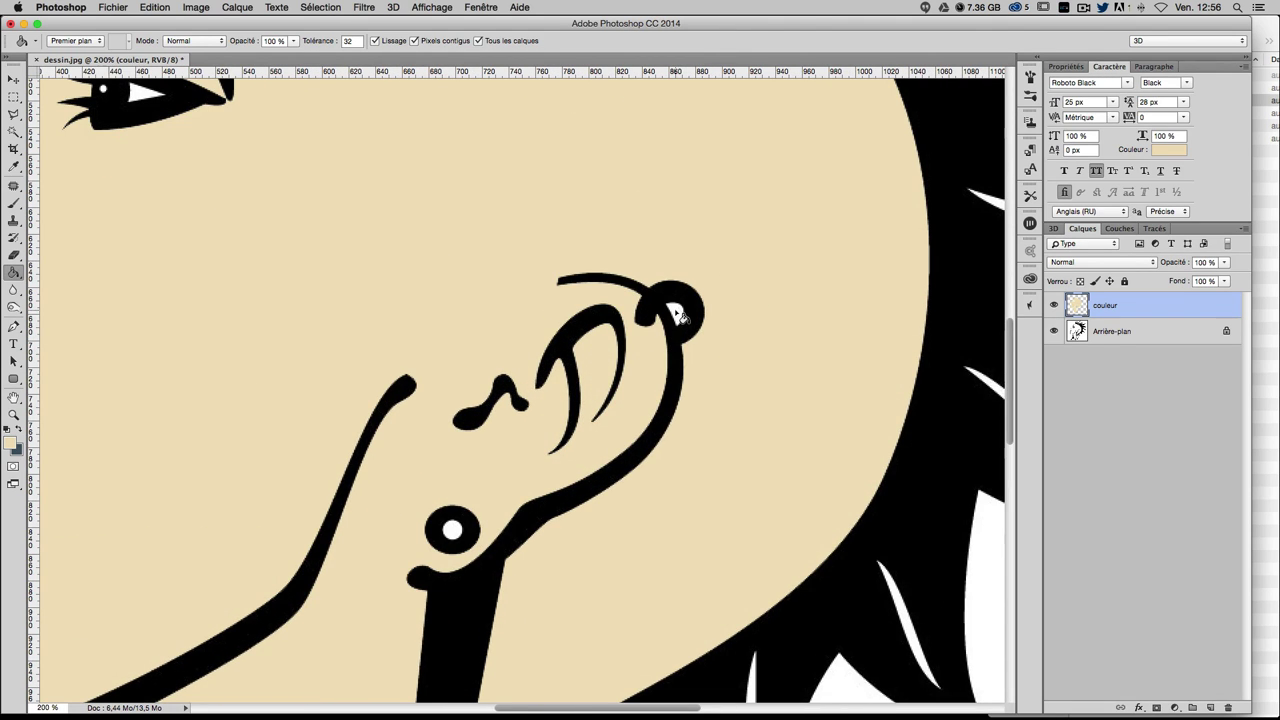
left_click(678, 316)
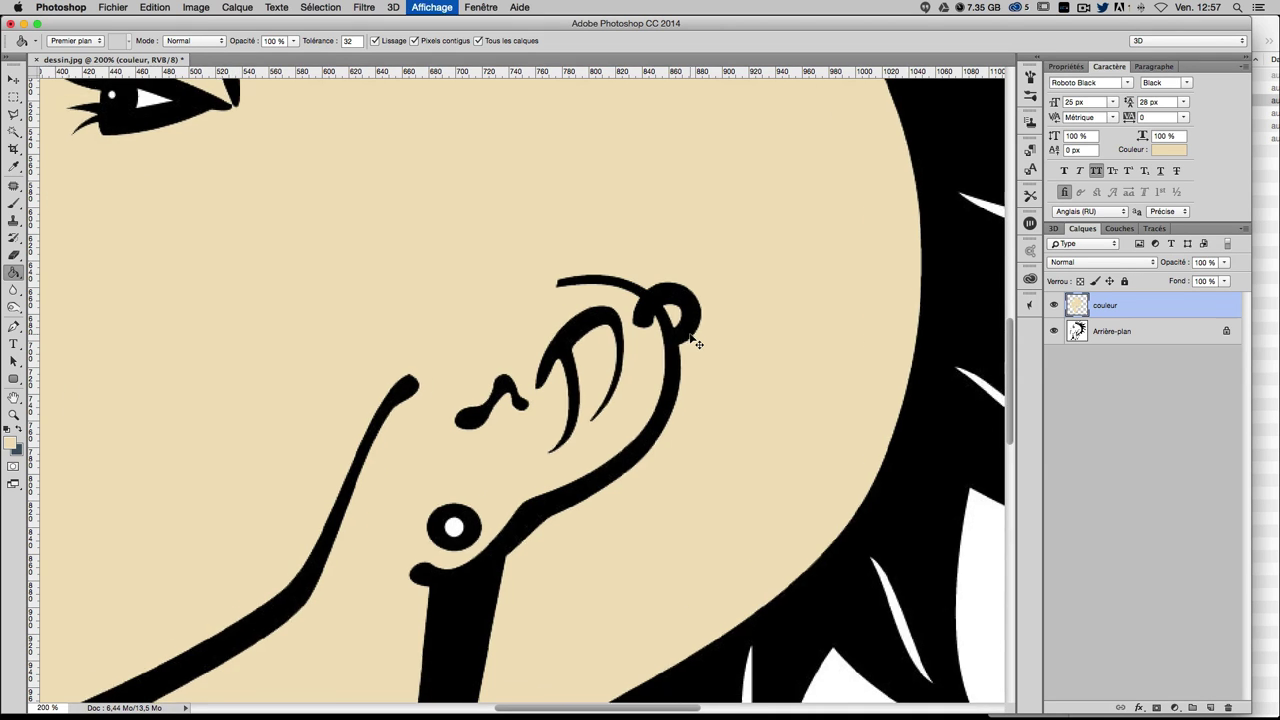
key("ctrl+minus")
key("ctrl+minus")
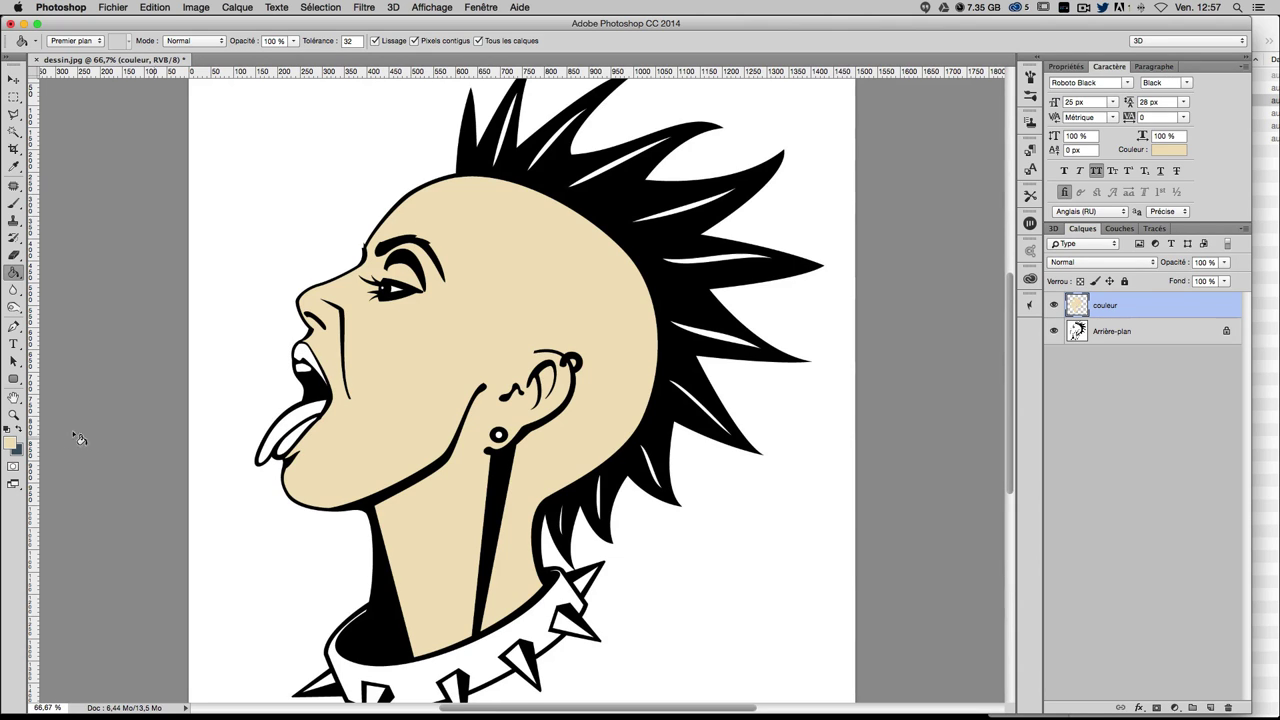
- Set the foreground colour to magenta e11a77 and select the Paint Bucket tool
left_click(10, 443)
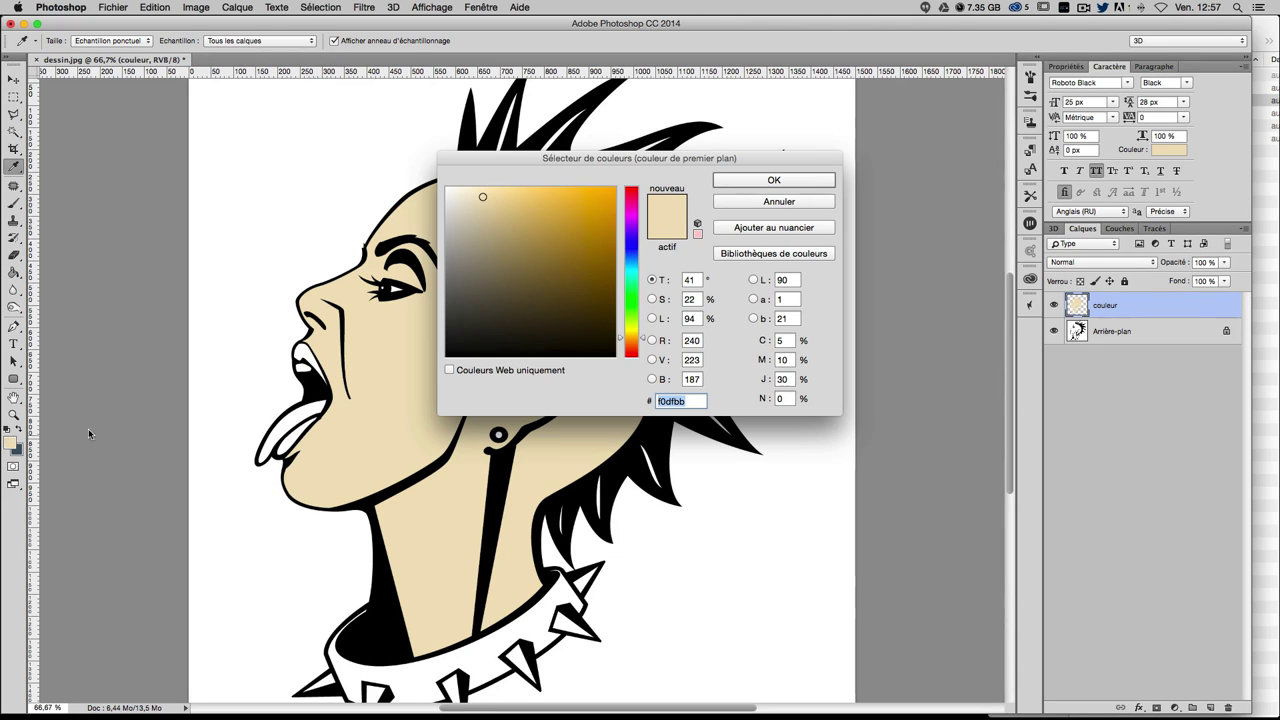
left_click(632, 205)
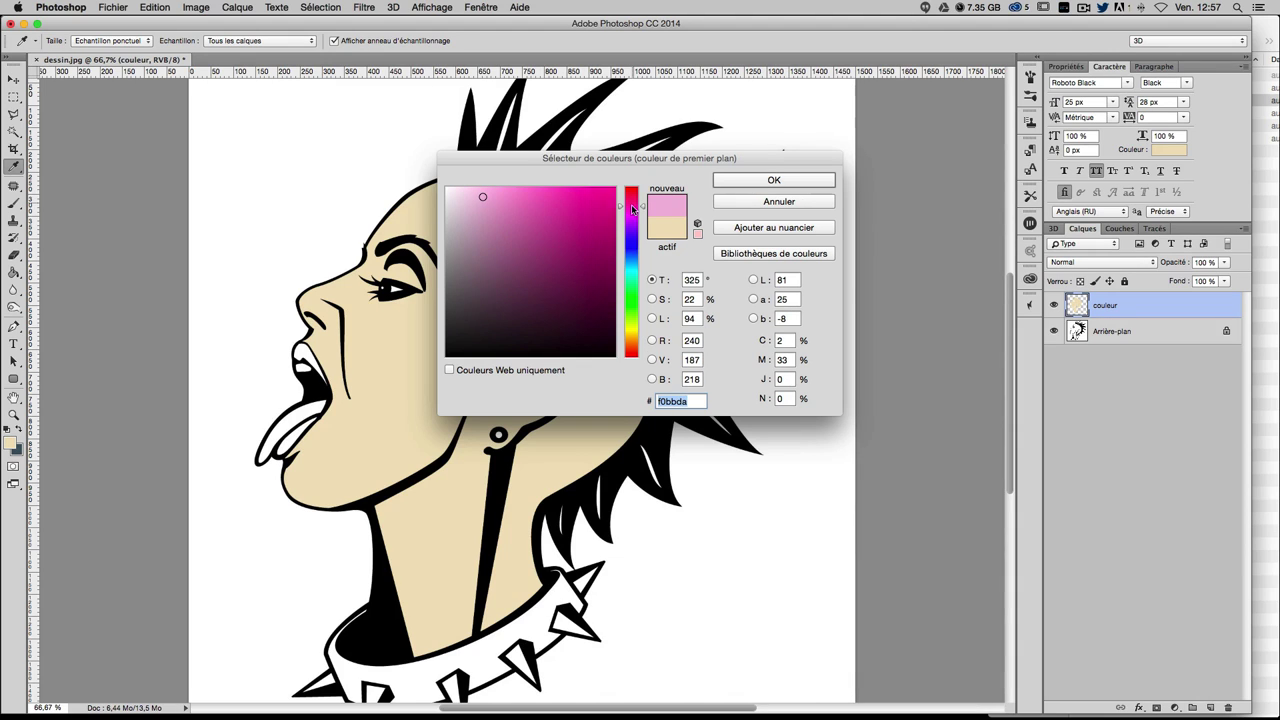
mouse_move(577, 215)
left_mouse_down()
mouse_move(632, 200)
mouse_move(596, 206)
left_mouse_up()
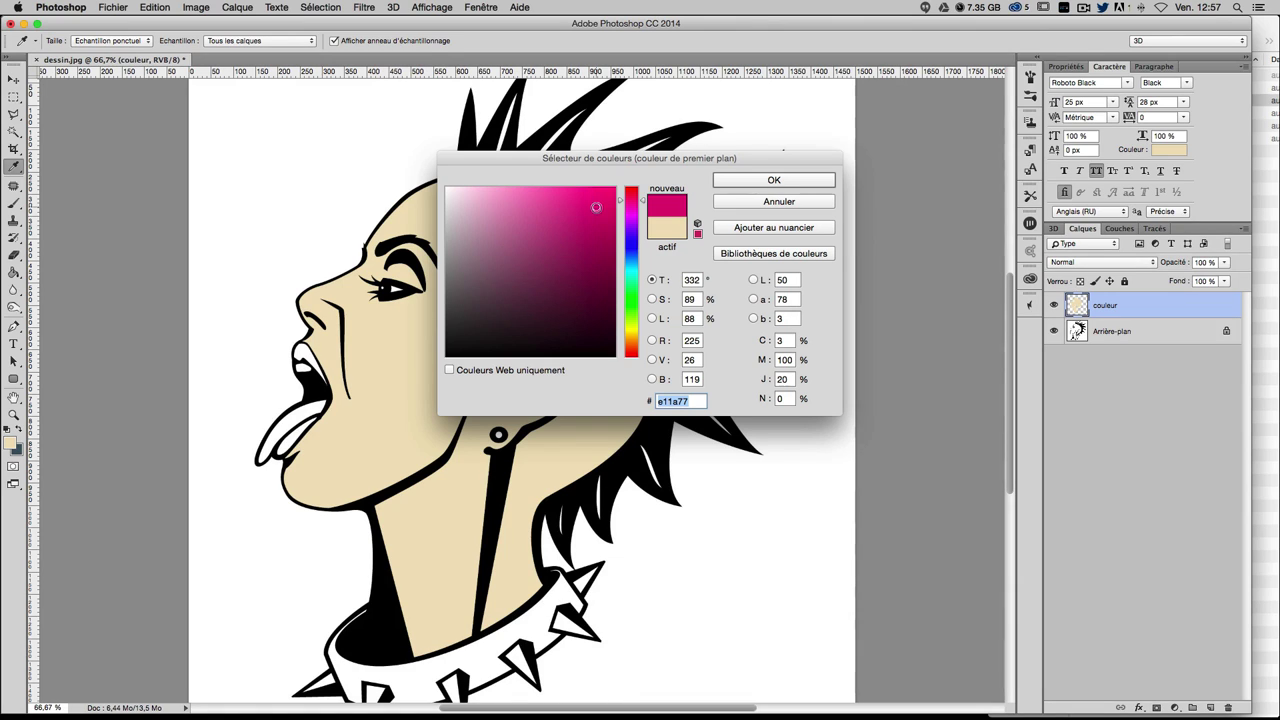
left_click(670, 401)
left_click_drag(685, 401, 647, 401)
left_click(774, 180)
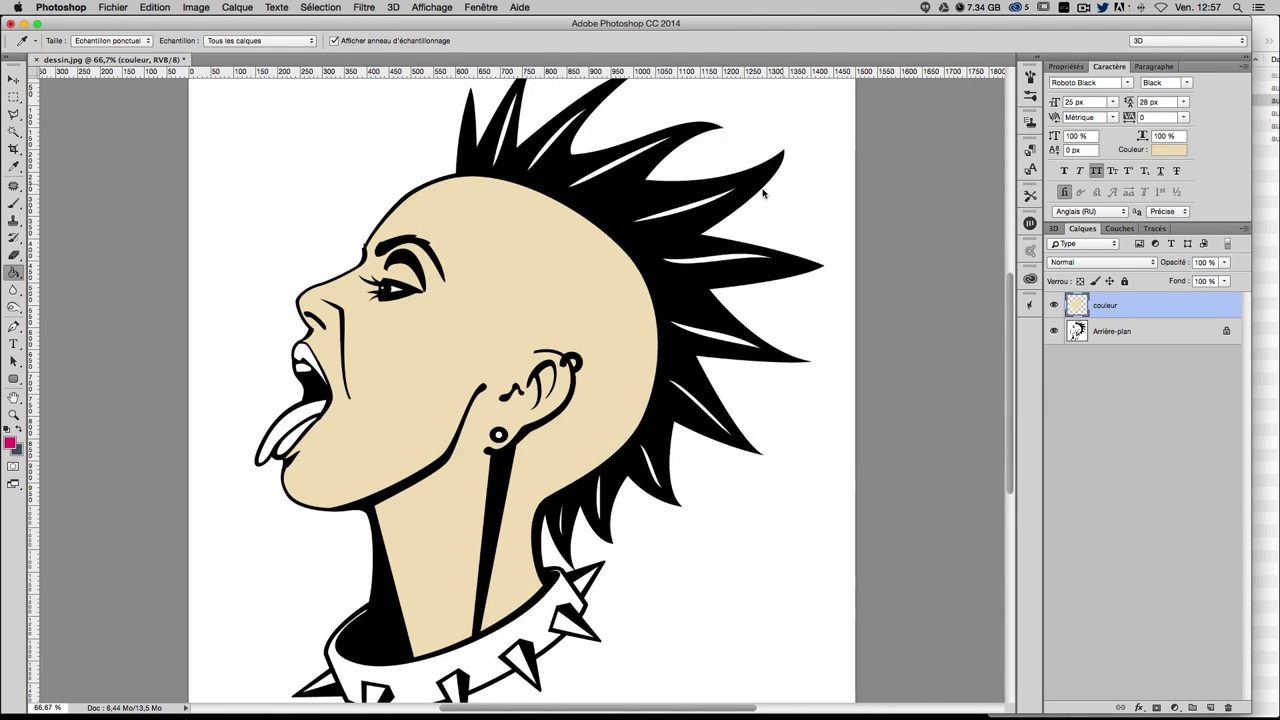
key("g")
- At 200% zoom, fill the upper lip, lower lip and neck earring centre with magenta
key("ctrl+plus")
key("ctrl+plus")
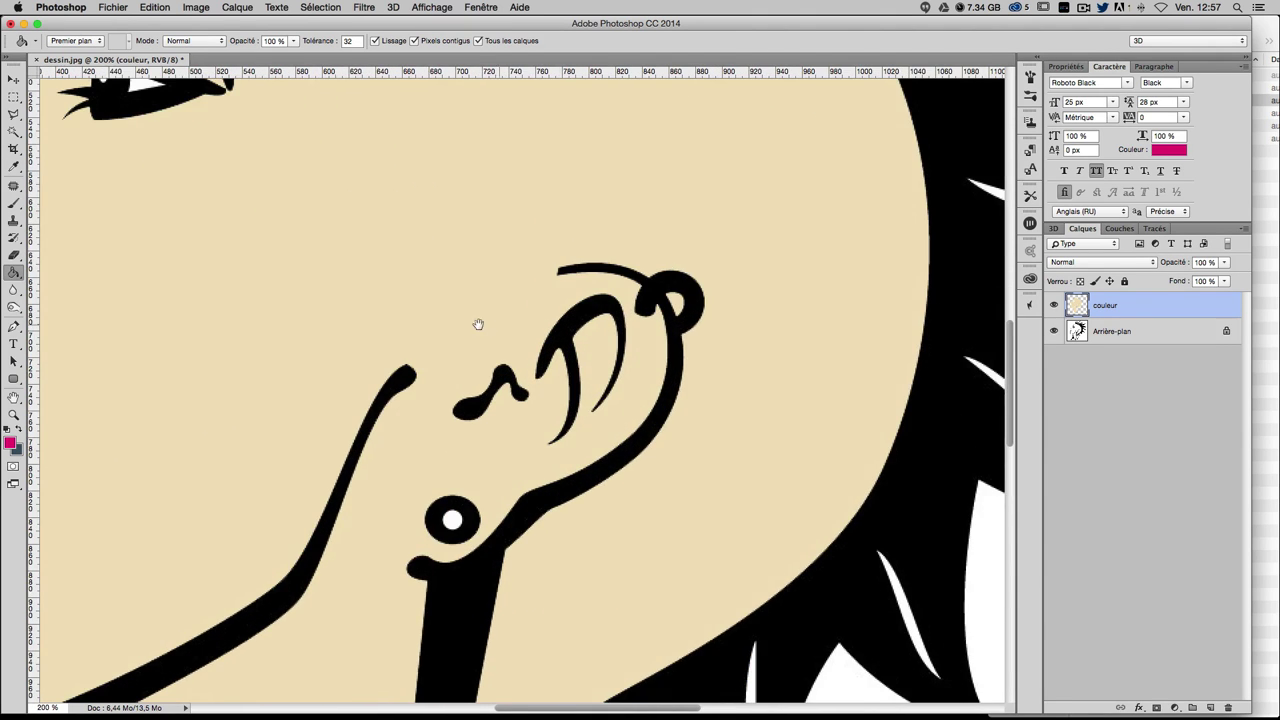
left_click_drag(477, 323, 879, 309)
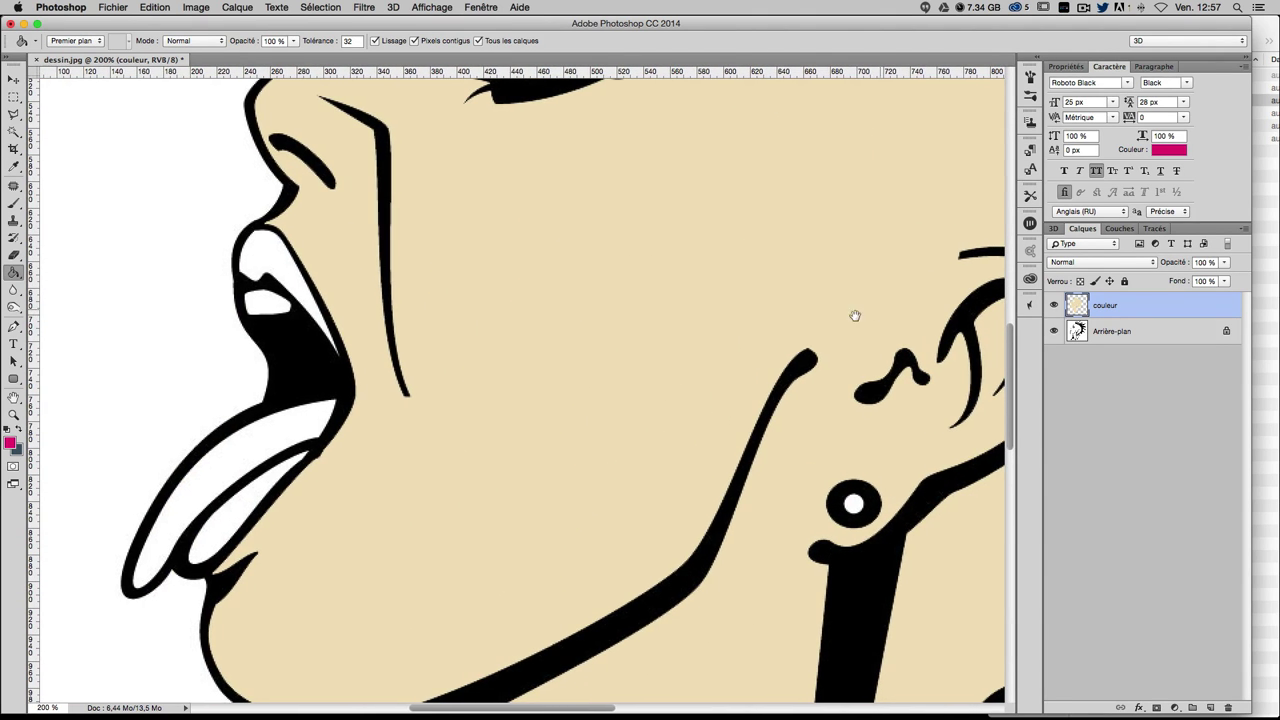
left_click(279, 268)
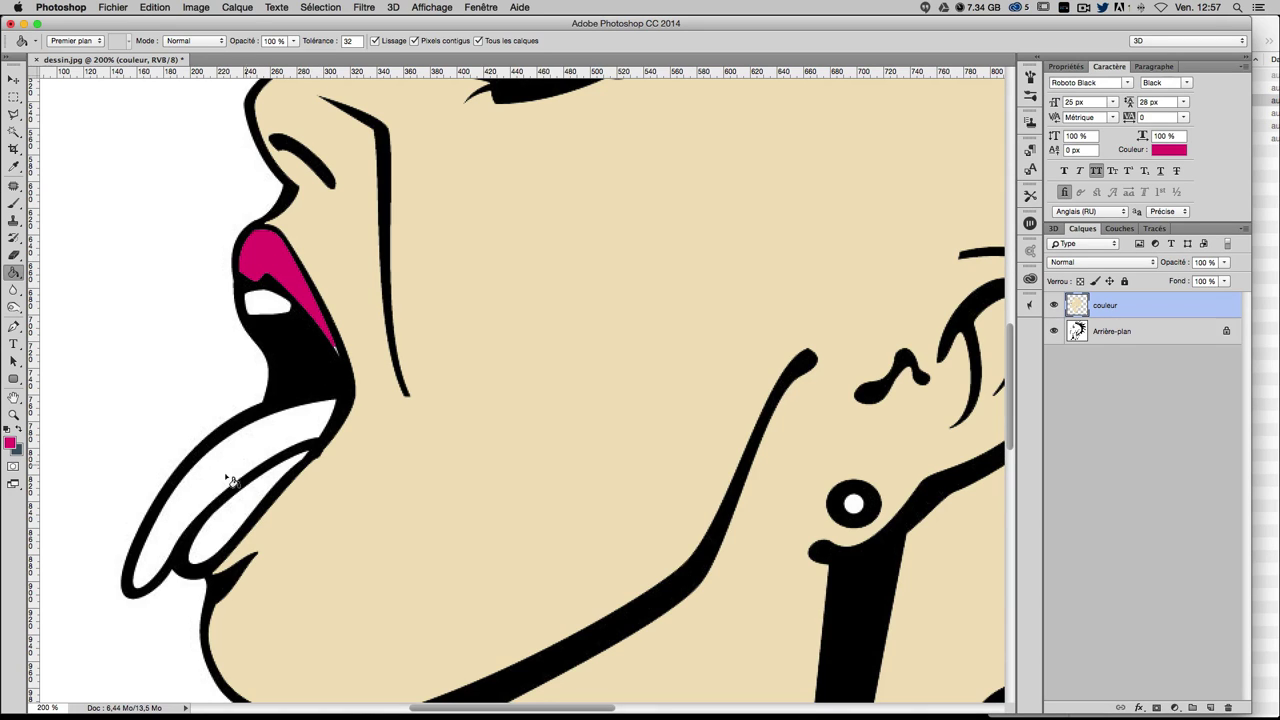
left_click(226, 530)
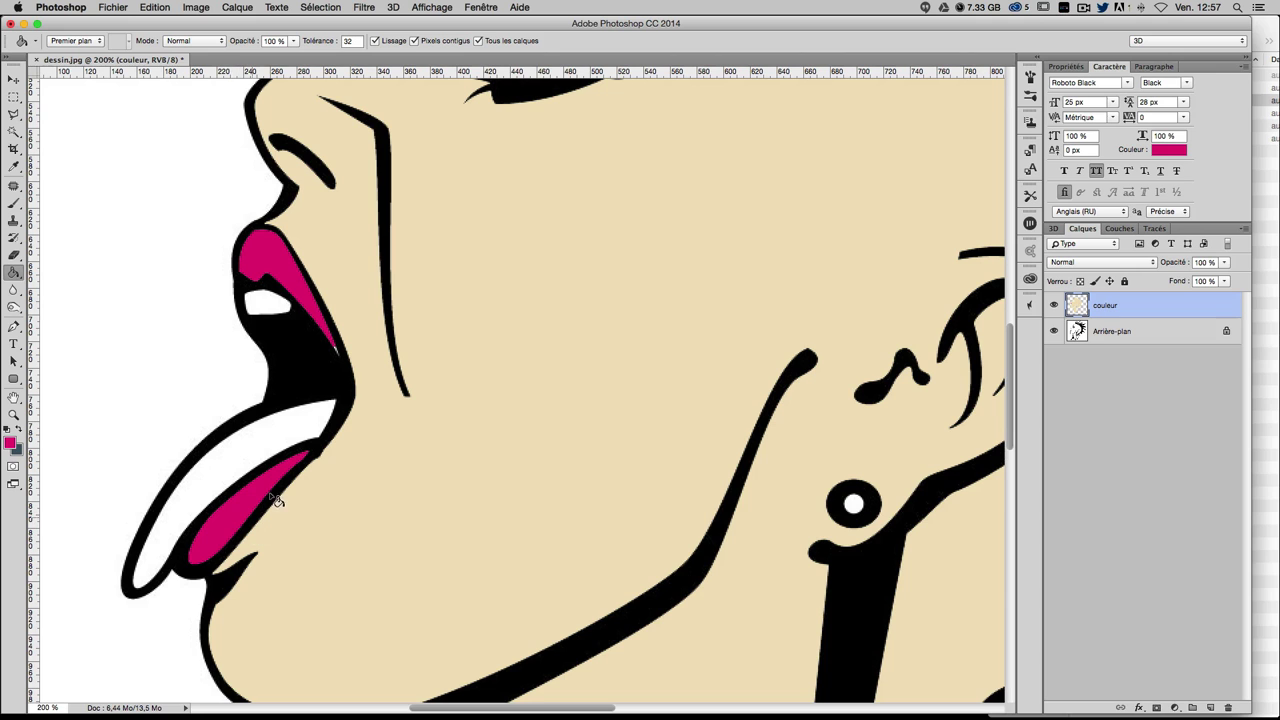
key("super+h")
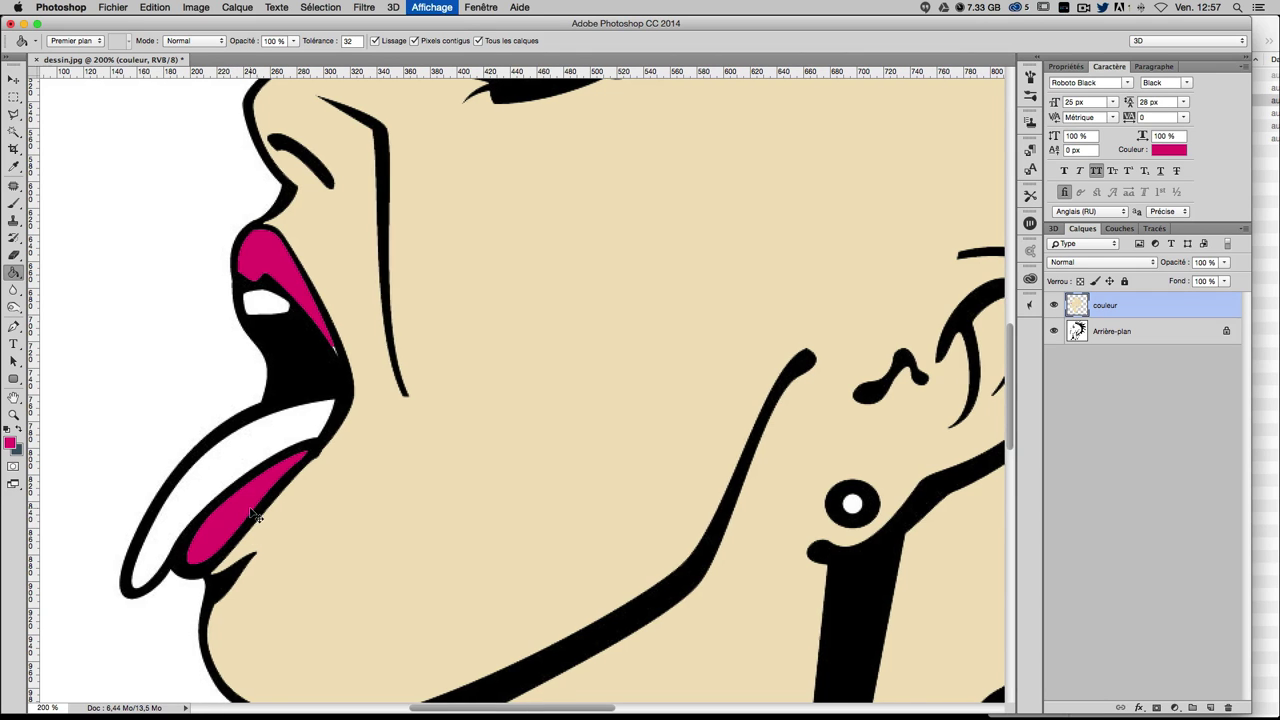
key("super+minus")
key("super+minus")
key("super+minus")
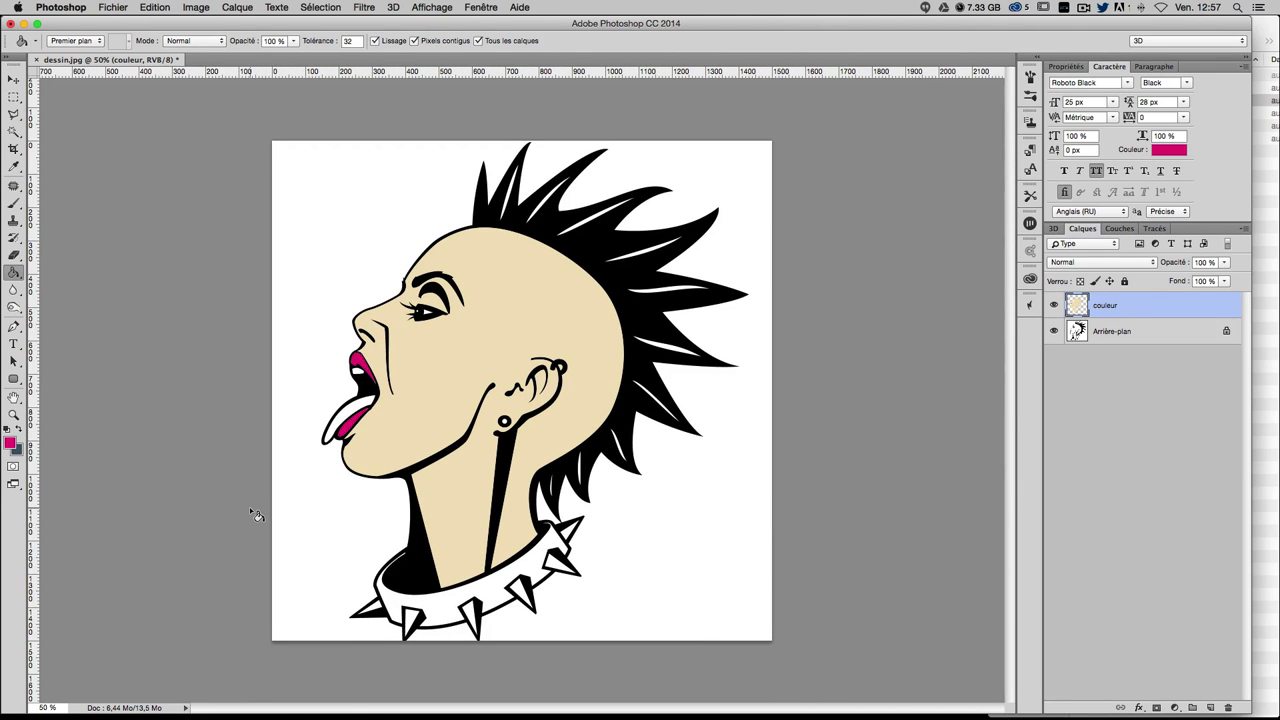
key("super+plus")
key("super+plus")
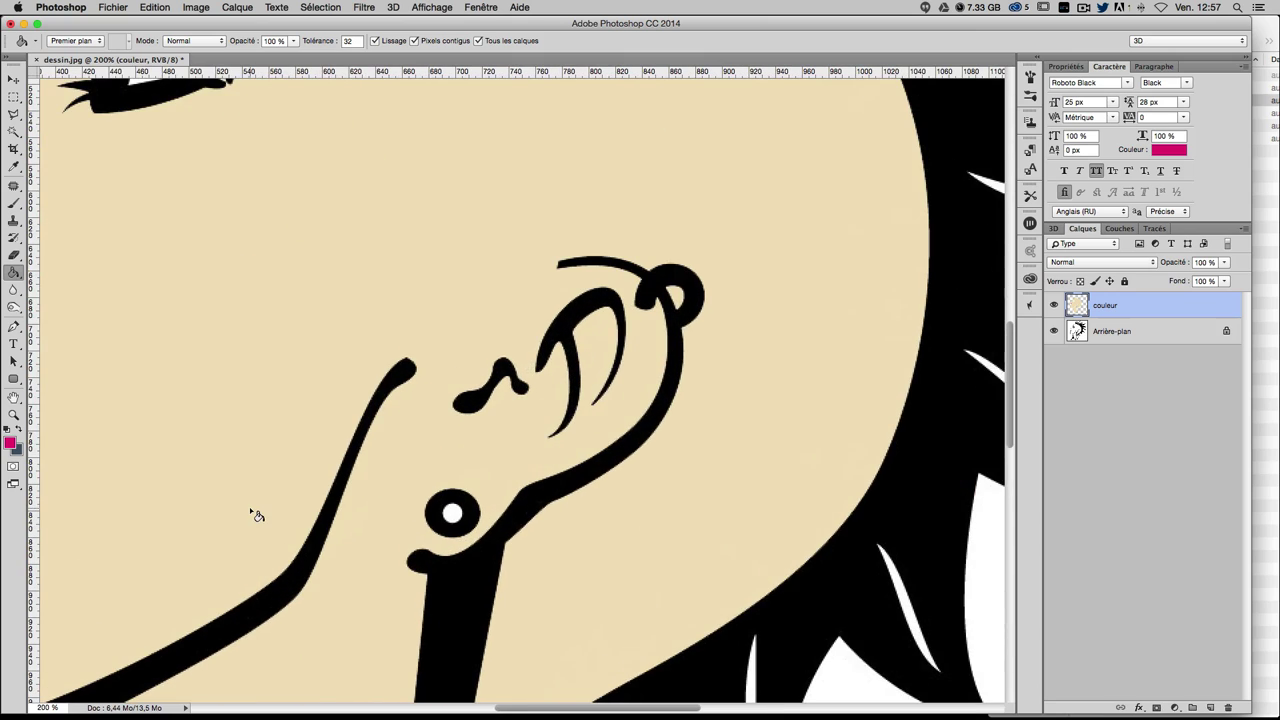
left_click_drag(269, 483, 662, 444)
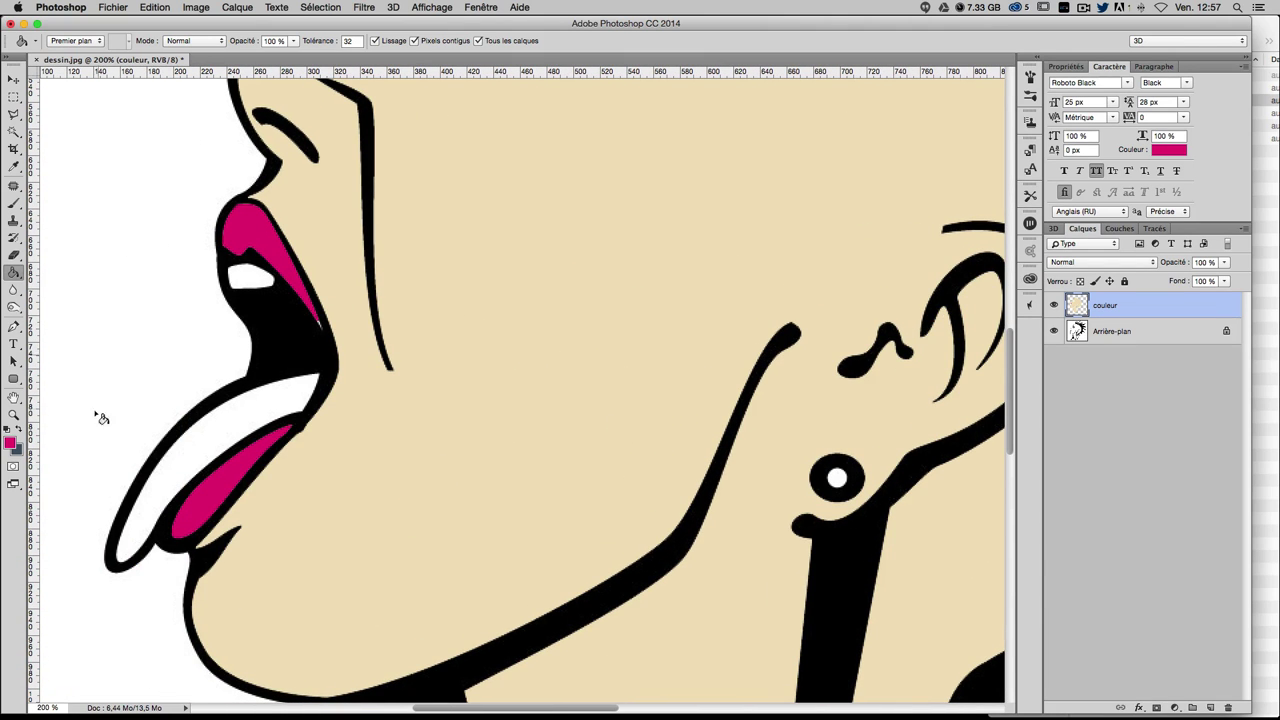
left_click(837, 479)
- Choose a light pink foreground colour and fill the tongue with it
left_click(9, 443)
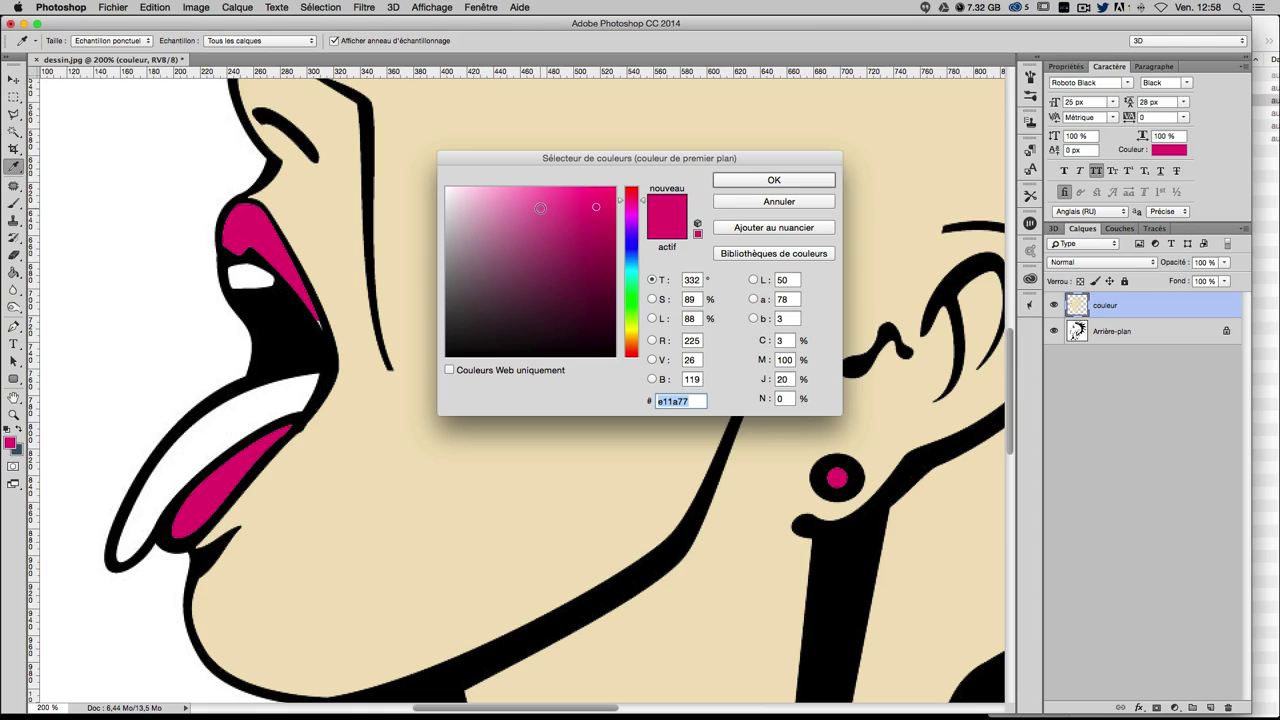
left_click_drag(505, 205, 507, 201)
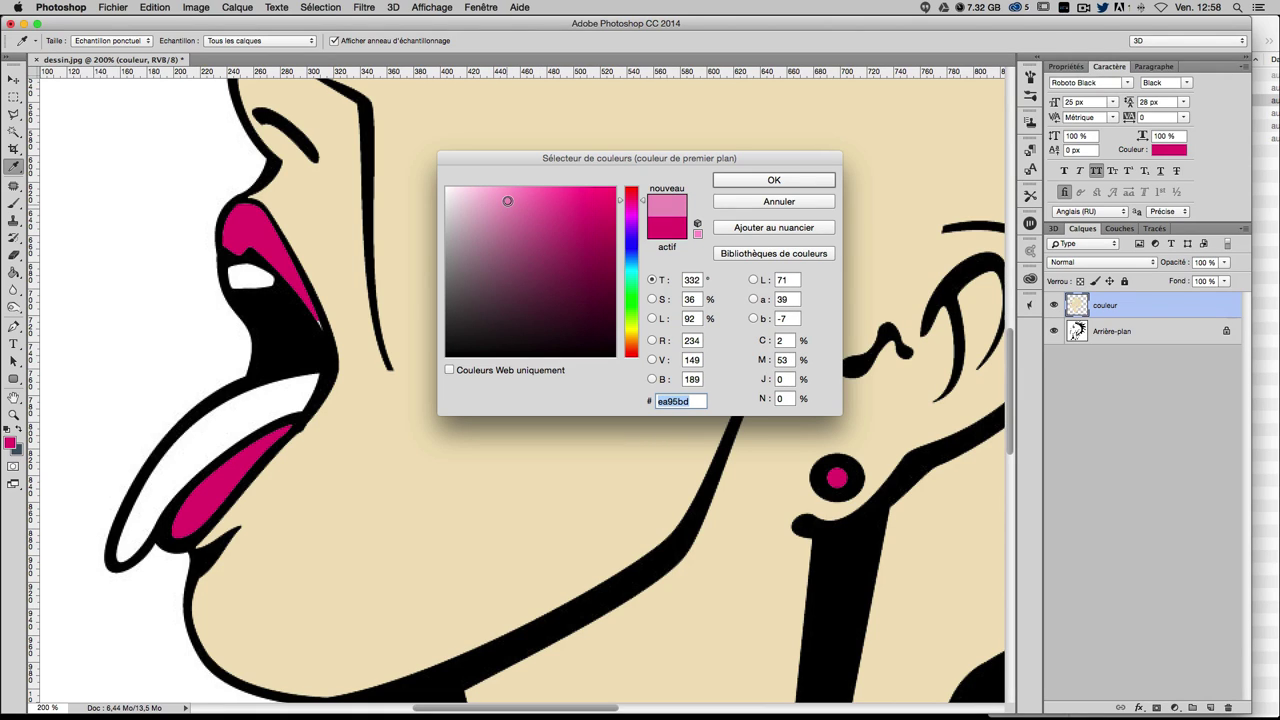
left_click_drag(646, 207, 645, 216)
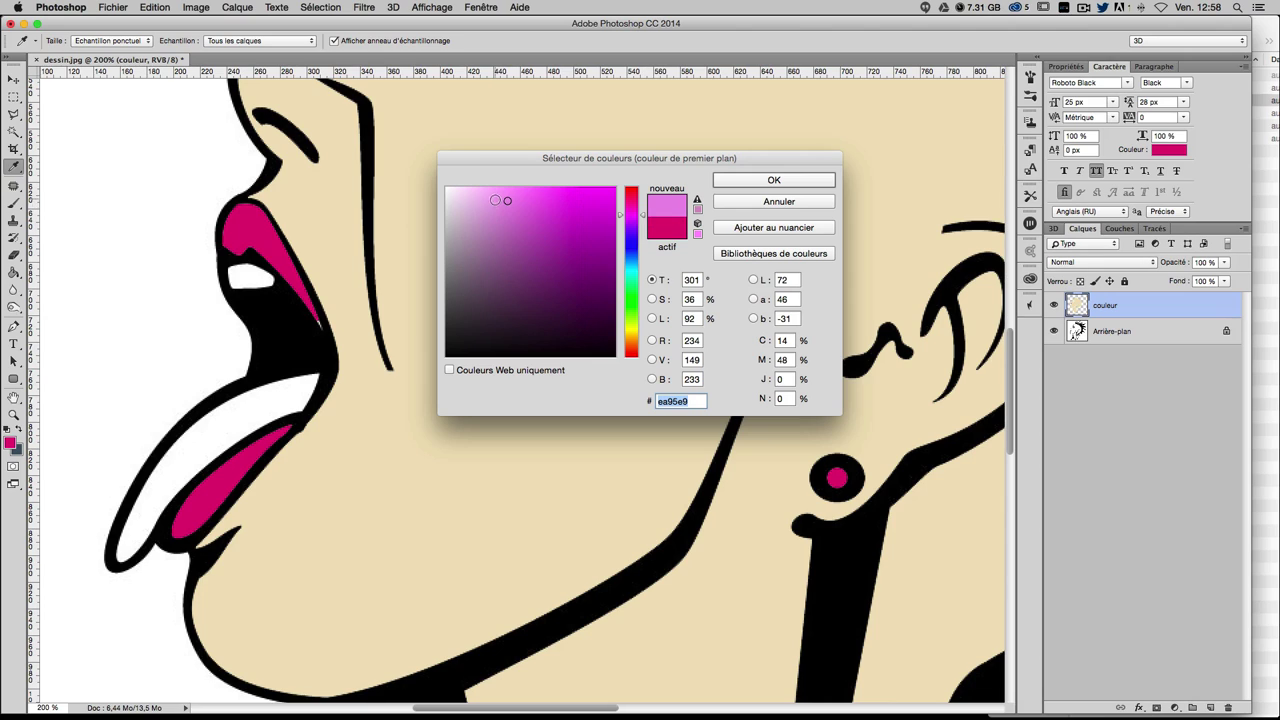
left_click_drag(507, 200, 489, 194)
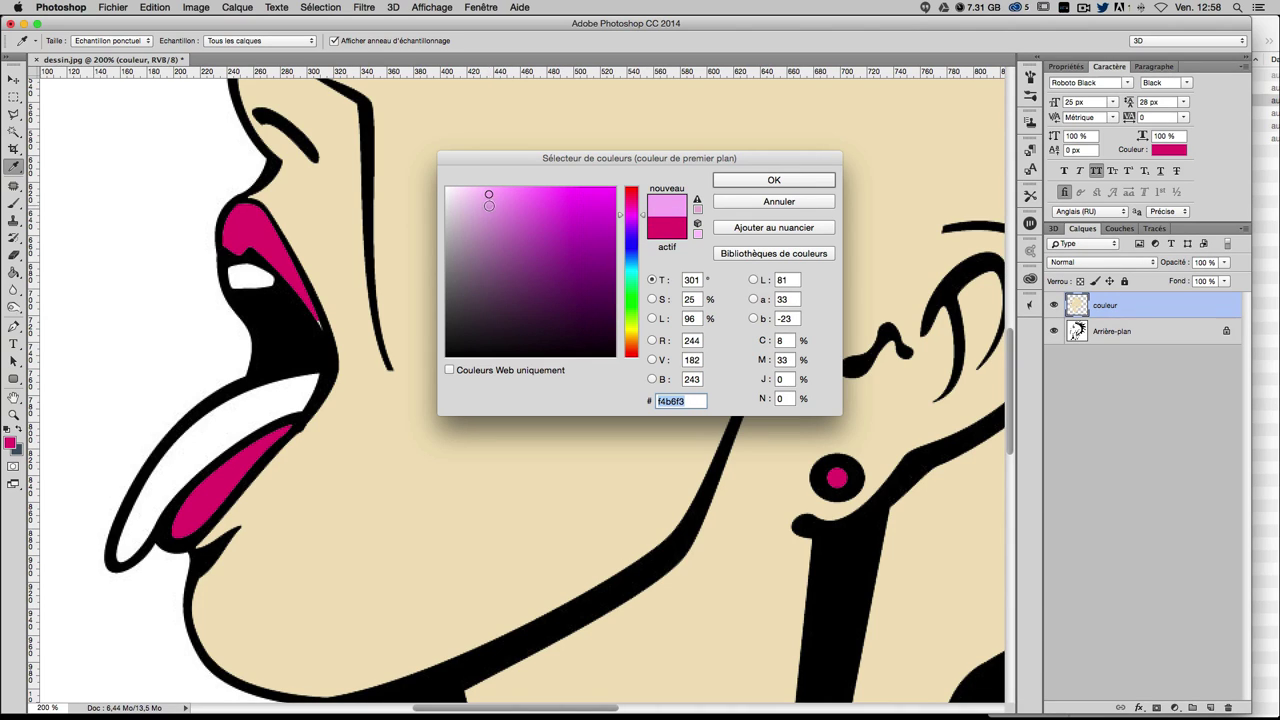
left_click(670, 399)
left_click(774, 181)
key("g")
left_click(239, 423)
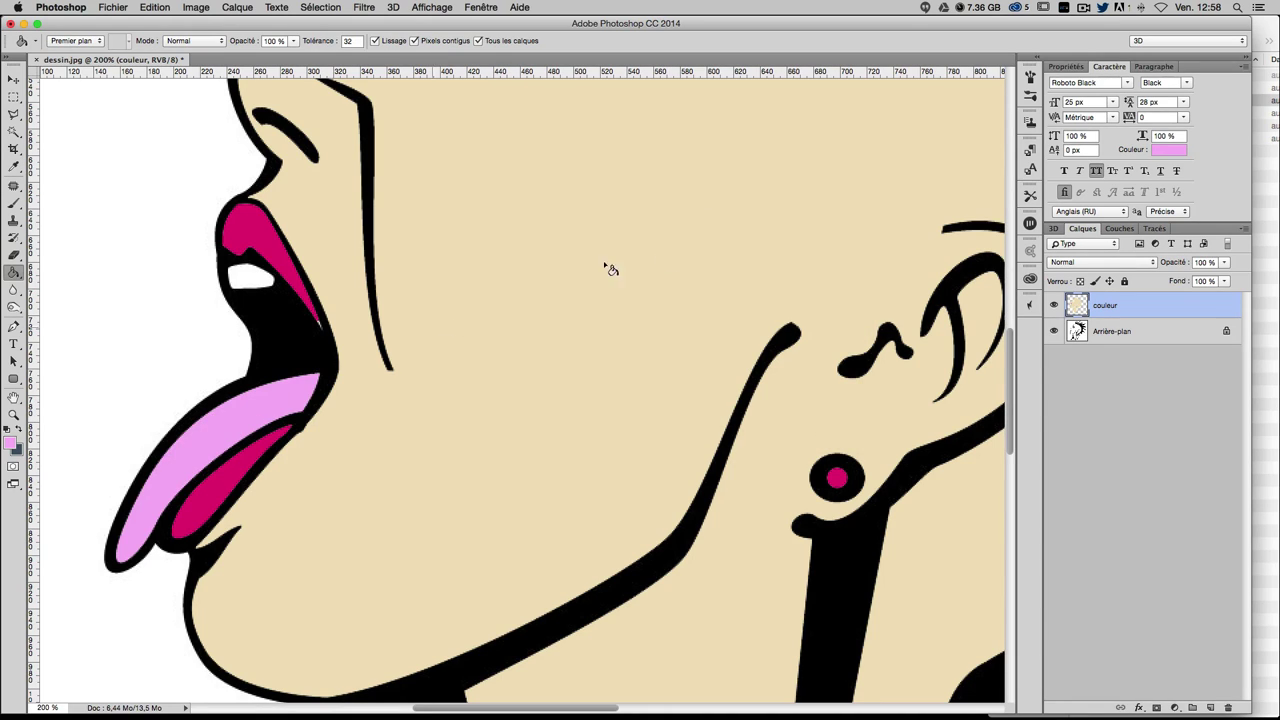
- Refill the tongue with a more saturated pink, then zoom out to the whole illustration
left_click(10, 442)
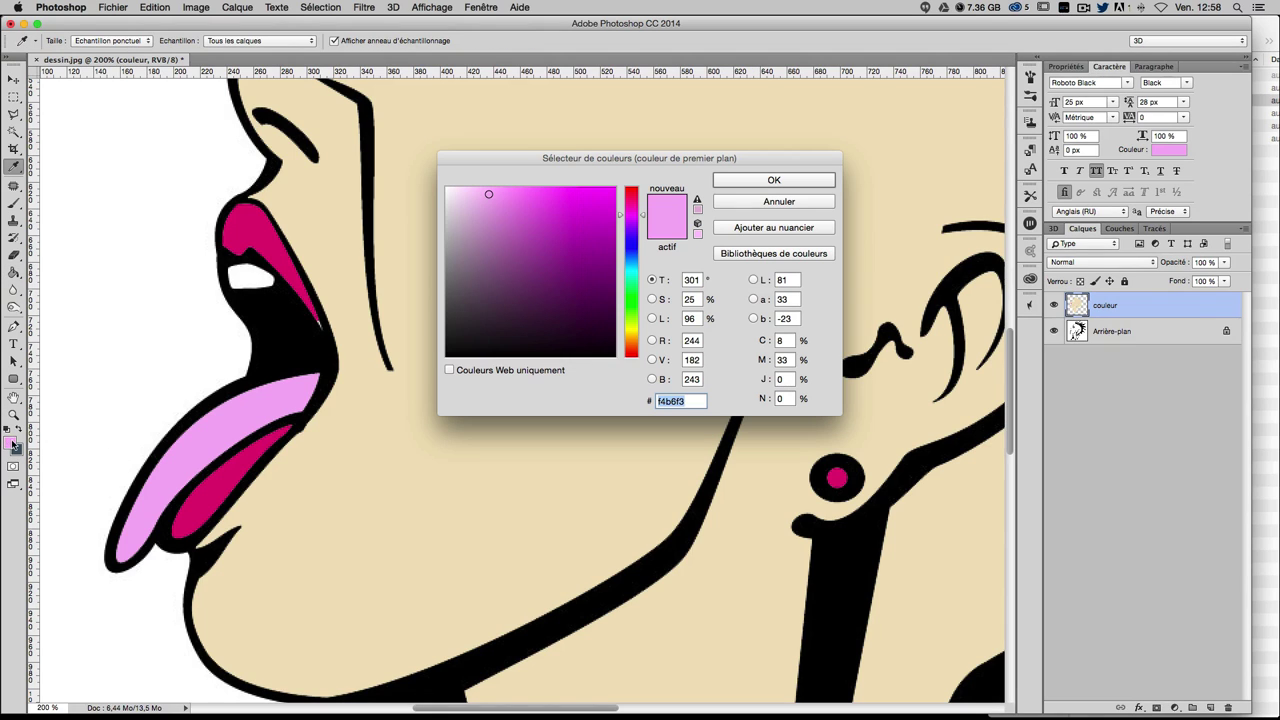
left_click(642, 212)
left_click_drag(641, 206, 641, 200)
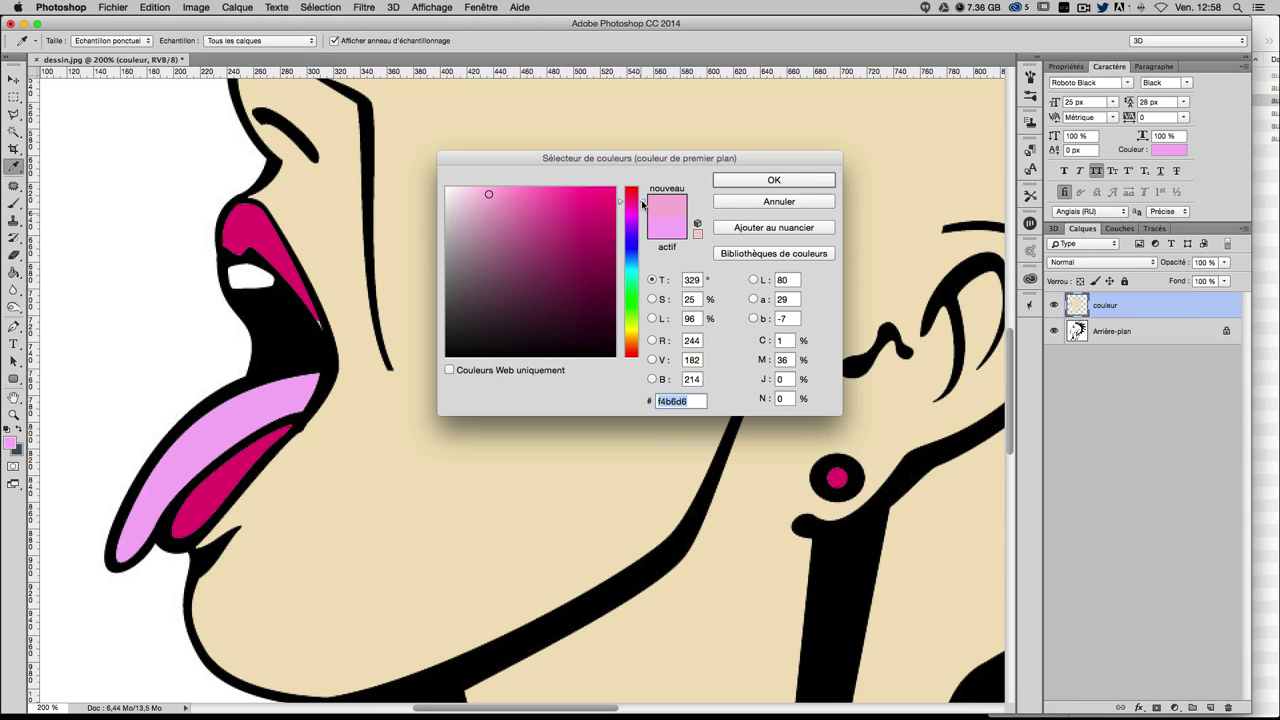
left_click_drag(503, 194, 501, 193)
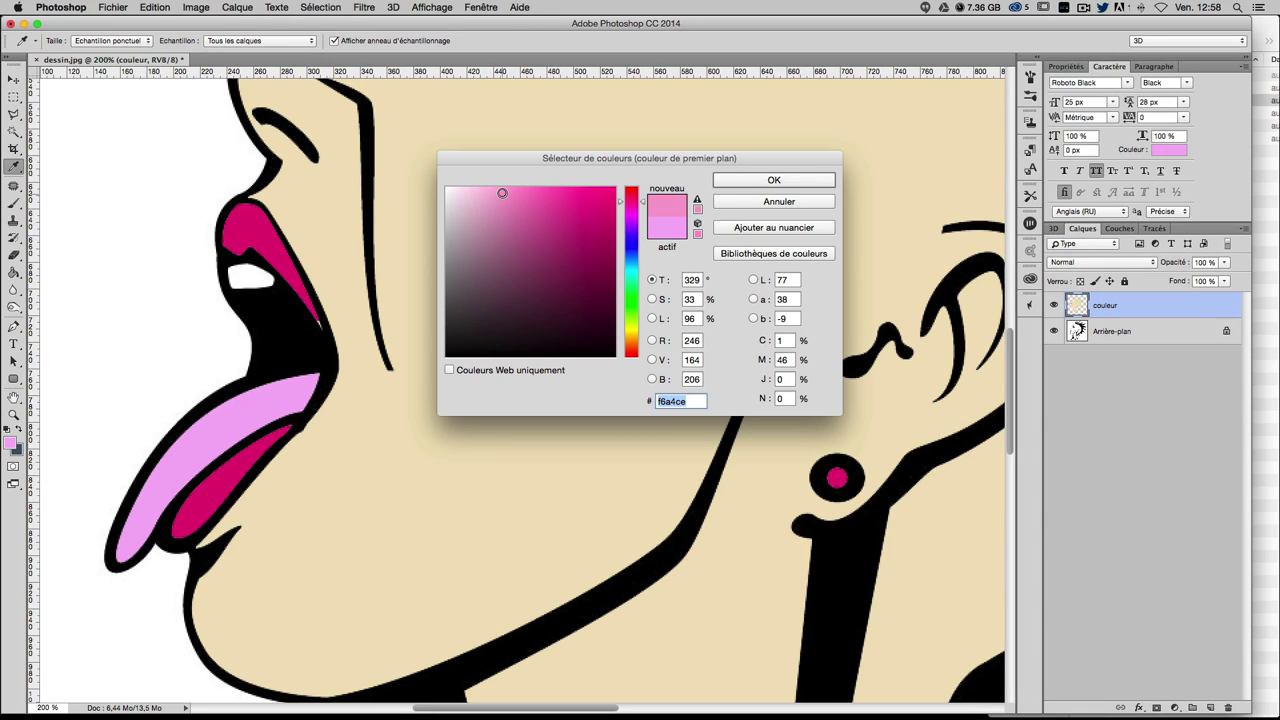
left_click(677, 400)
left_click(774, 180)
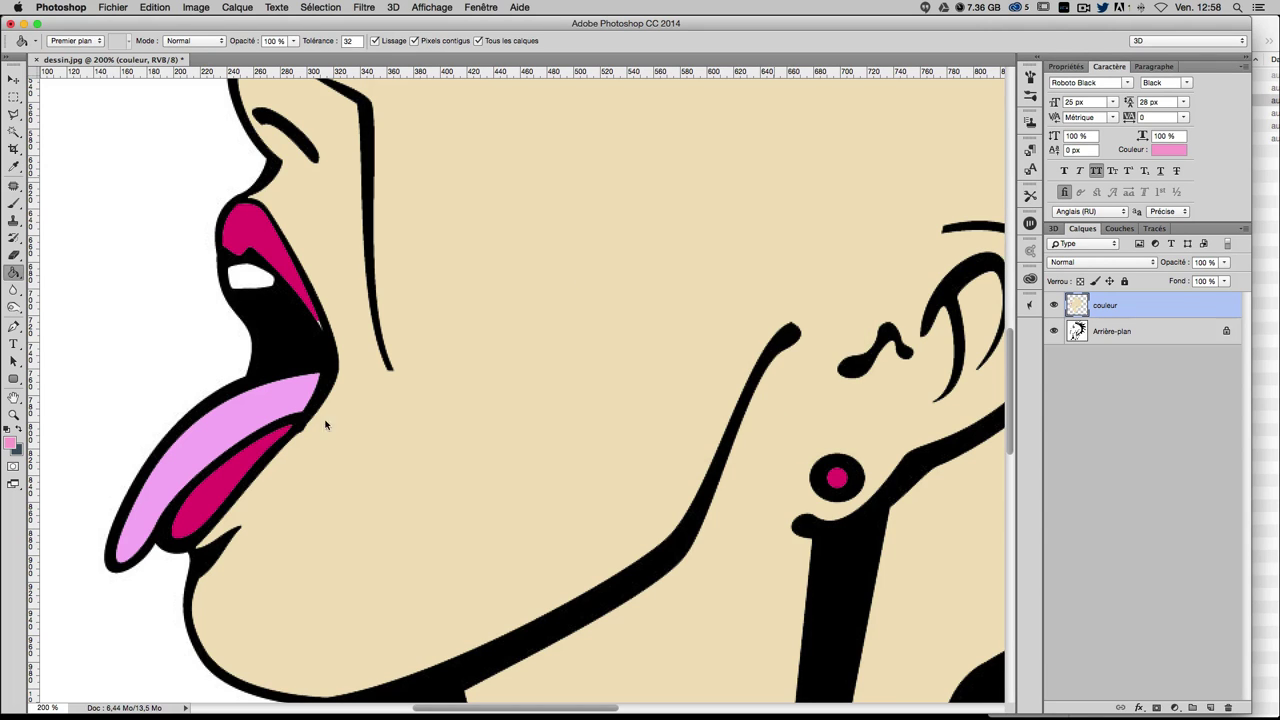
left_click(224, 435)
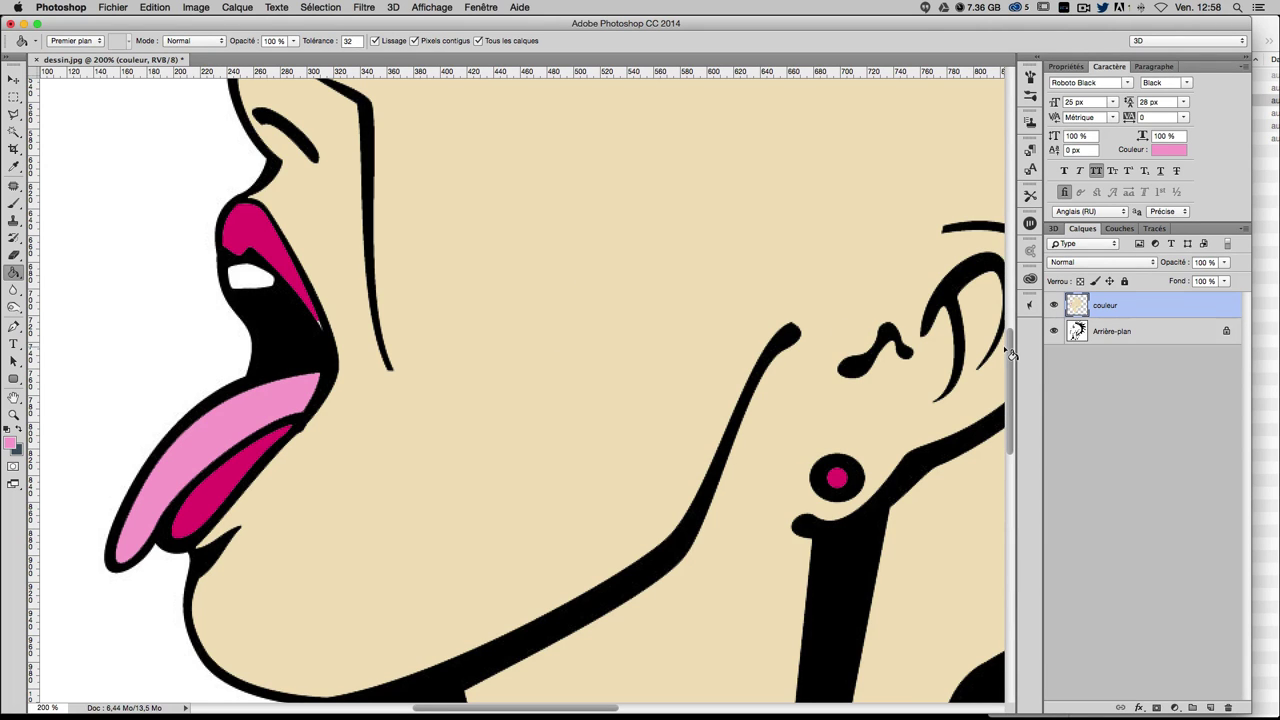
key("super+minus")
key("super+minus")
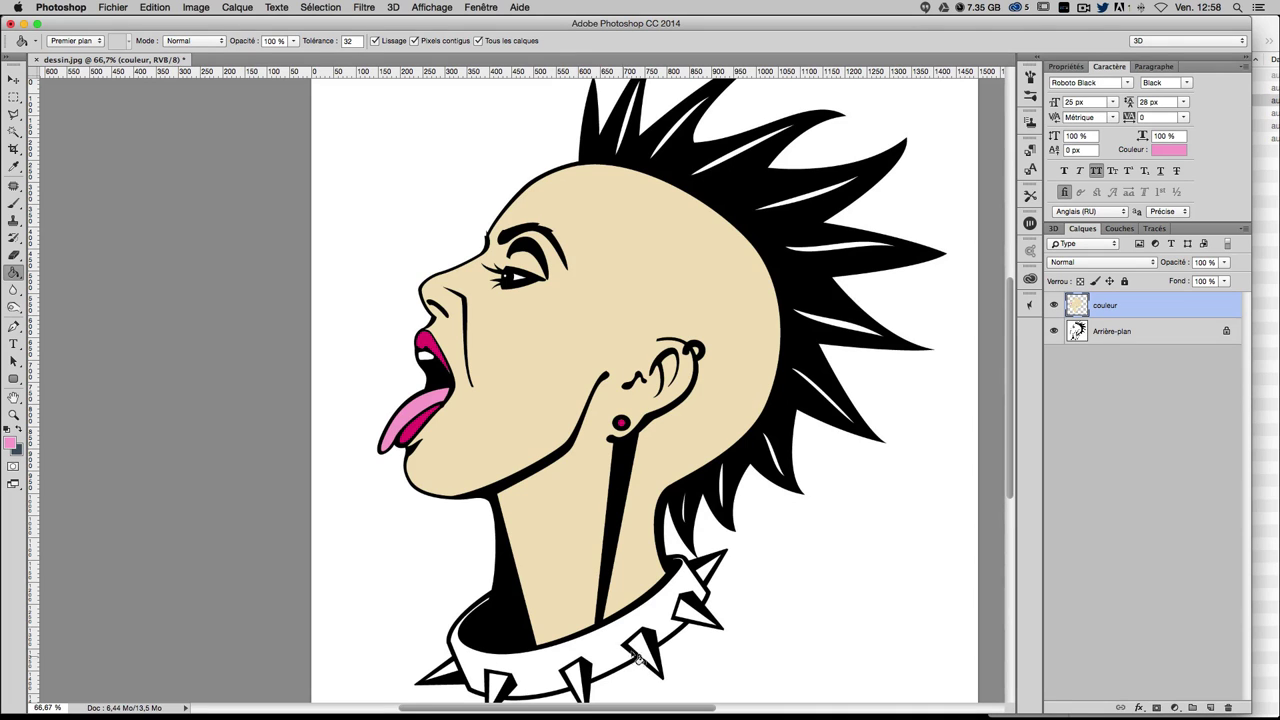
scroll(639, 657, "down", 1)
scroll(497, 637, "down", 2)
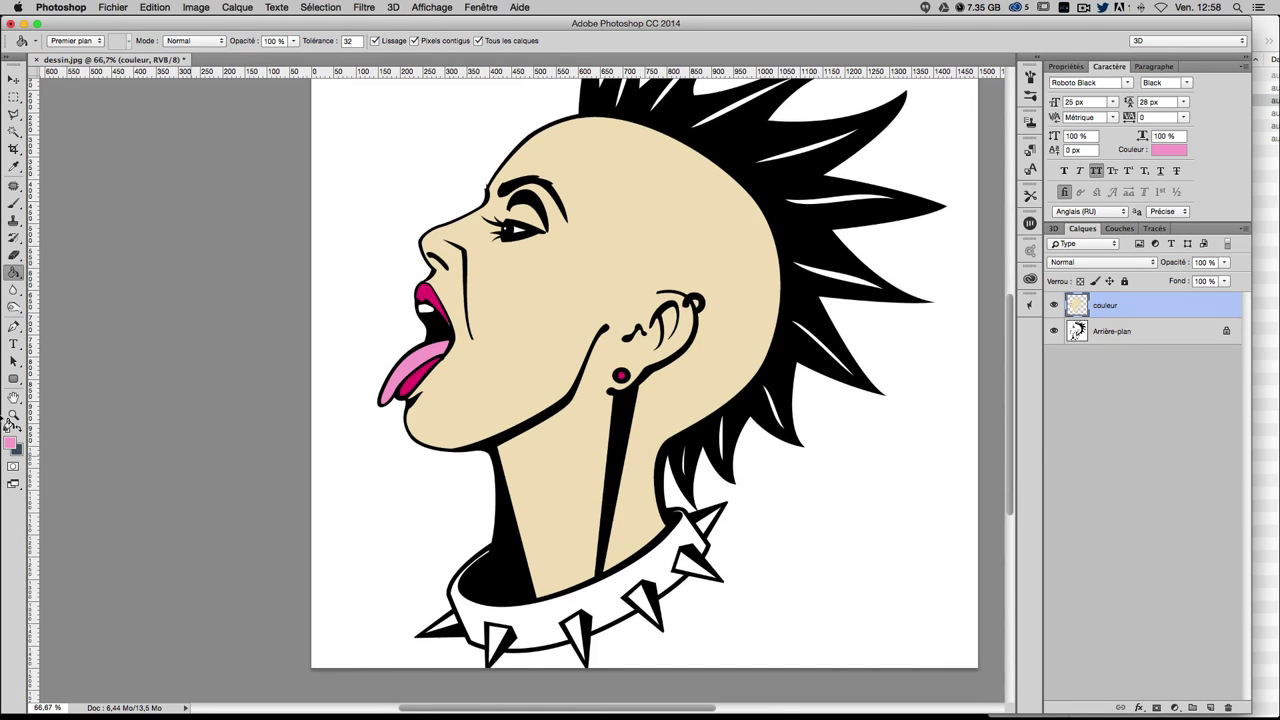
- Tune the foreground colour to golden yellow edce25 with the hue slider and colour field
left_click(10, 441)
left_click_drag(643, 159, 997, 162)
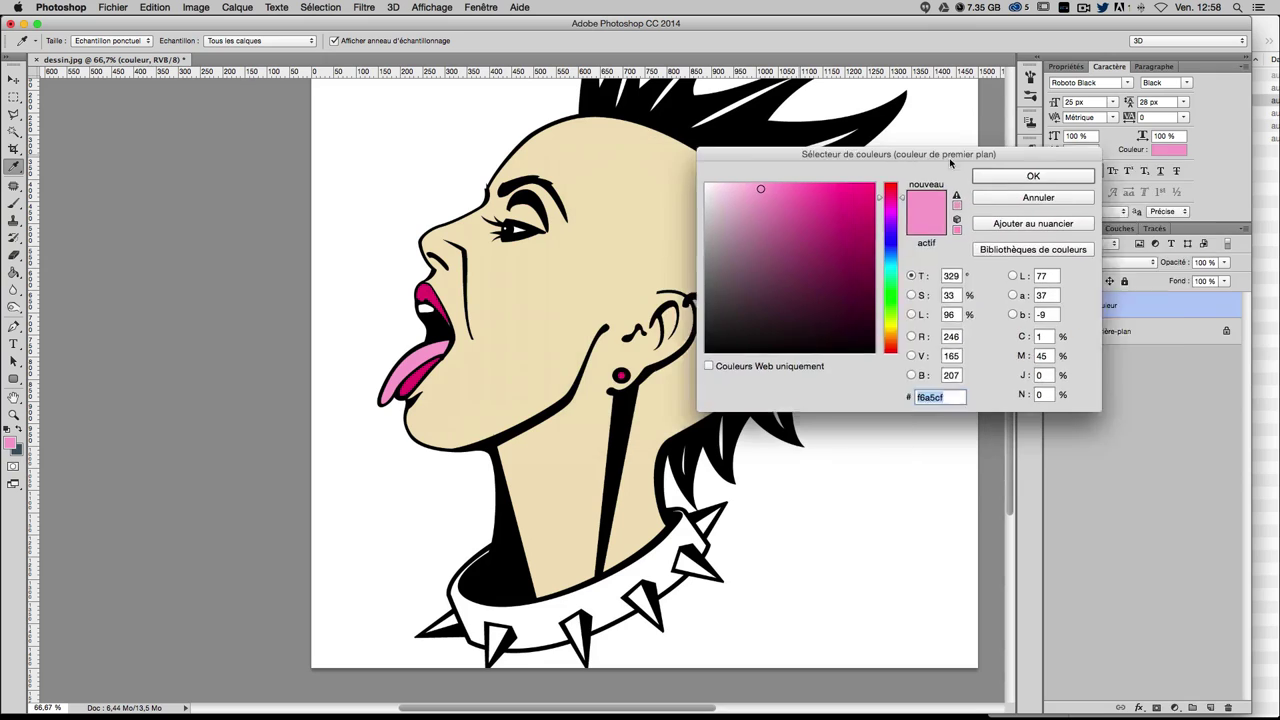
left_click(985, 335)
left_click_drag(985, 337, 985, 335)
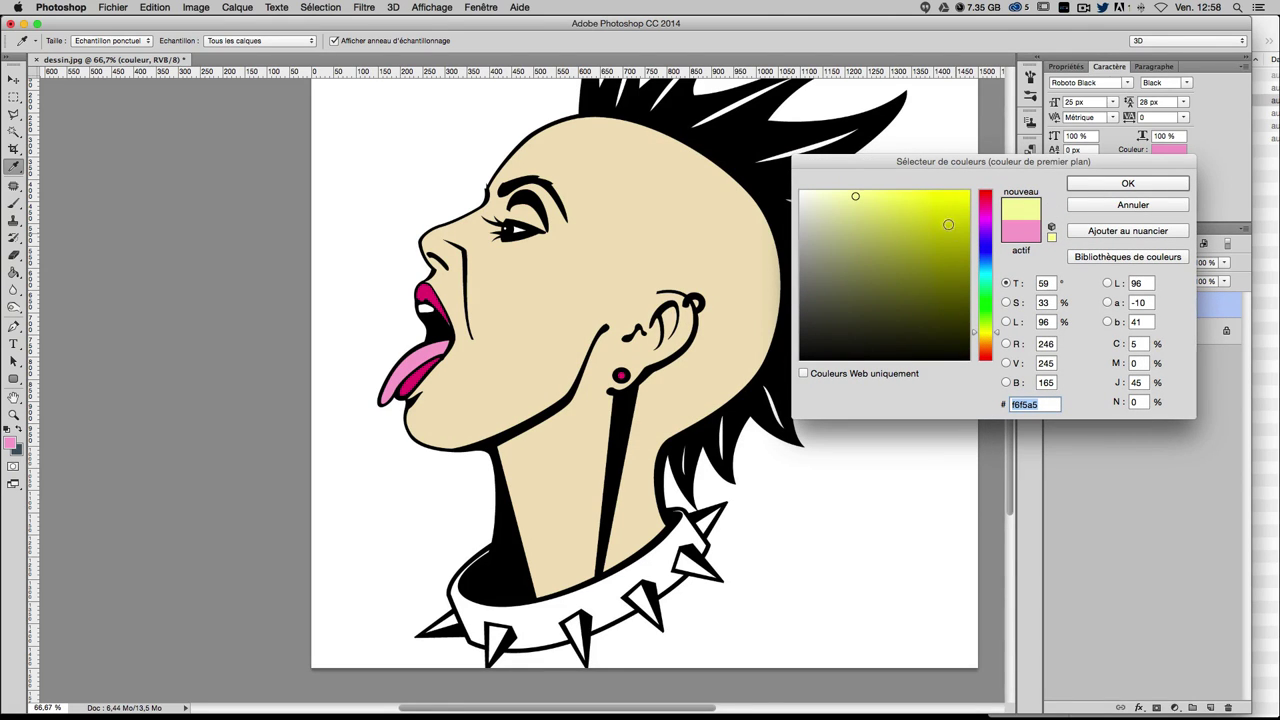
left_click(937, 205)
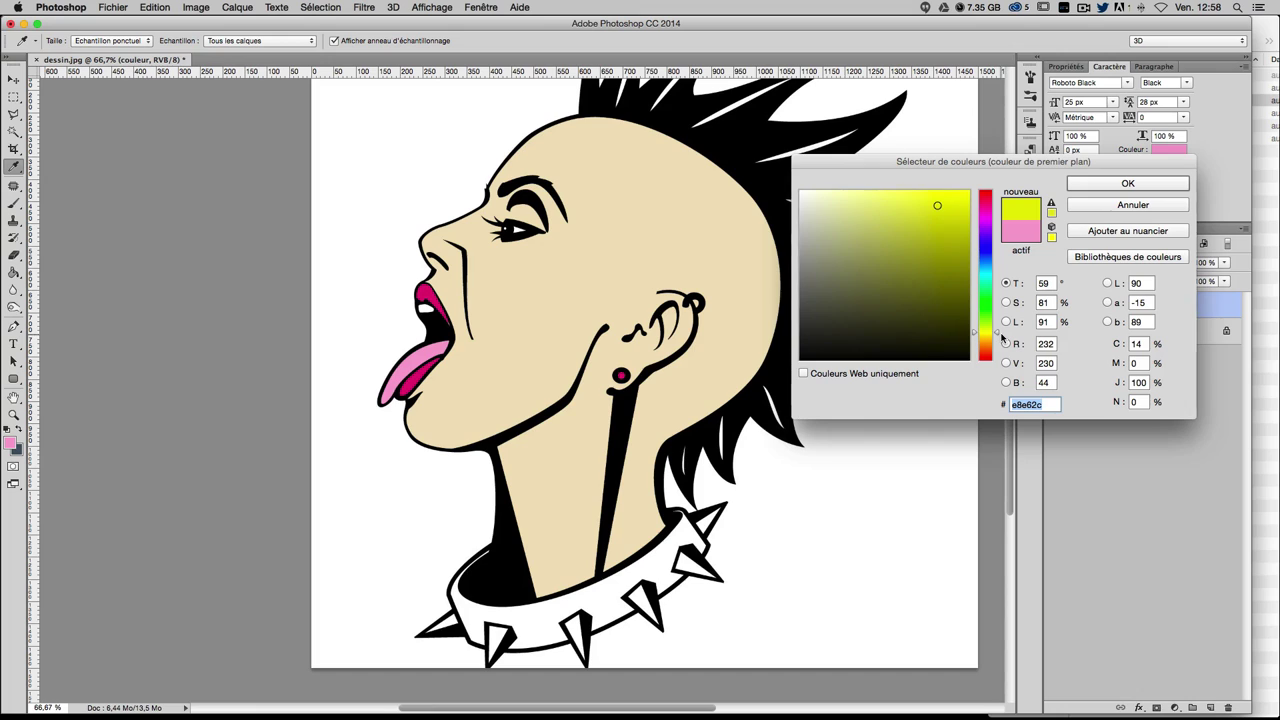
left_click_drag(1000, 338, 1000, 342)
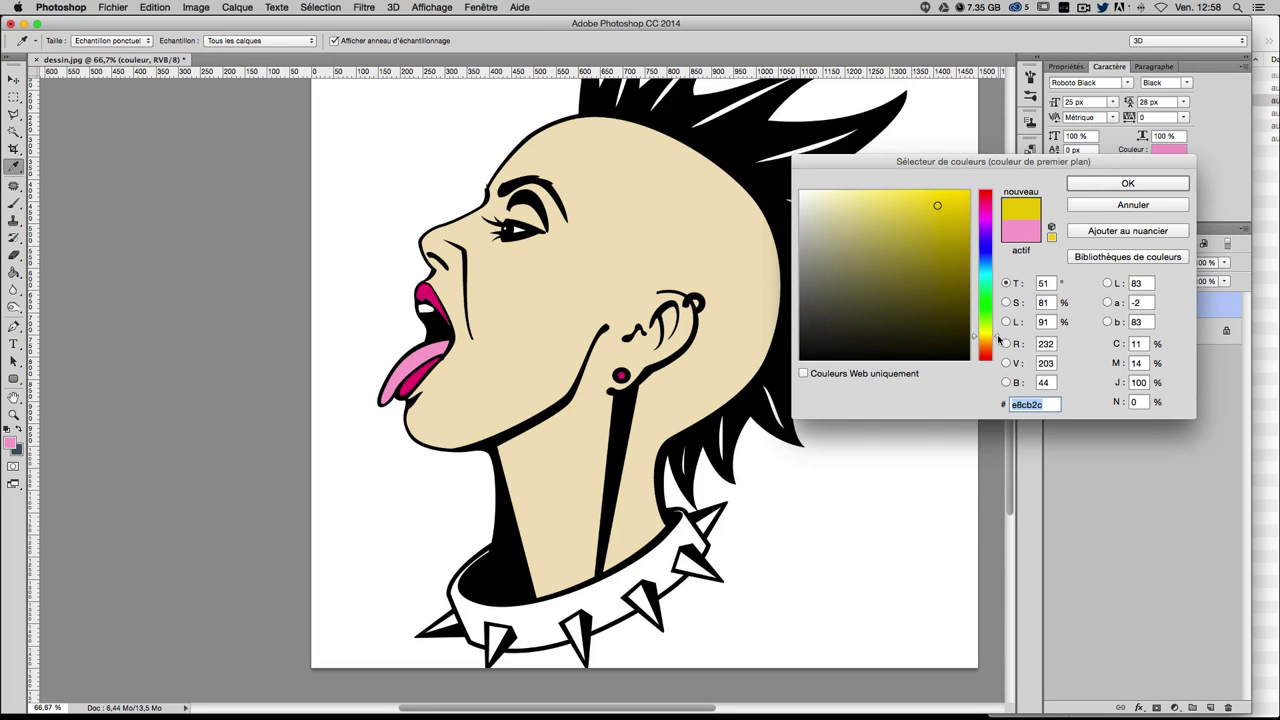
left_click_drag(938, 205, 968, 163)
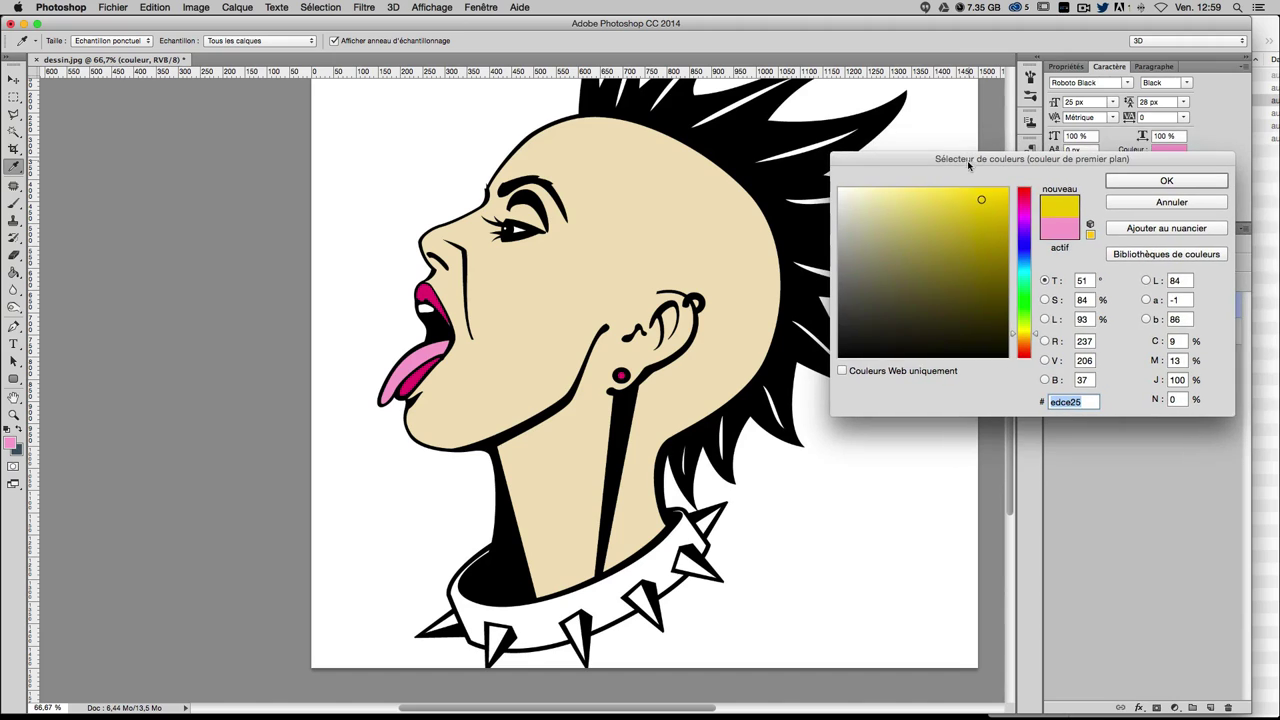
left_click(1054, 401)
left_click(1162, 183)
- Fill the collar band with yellow, then zoom in and frame the whole collar
key("g")
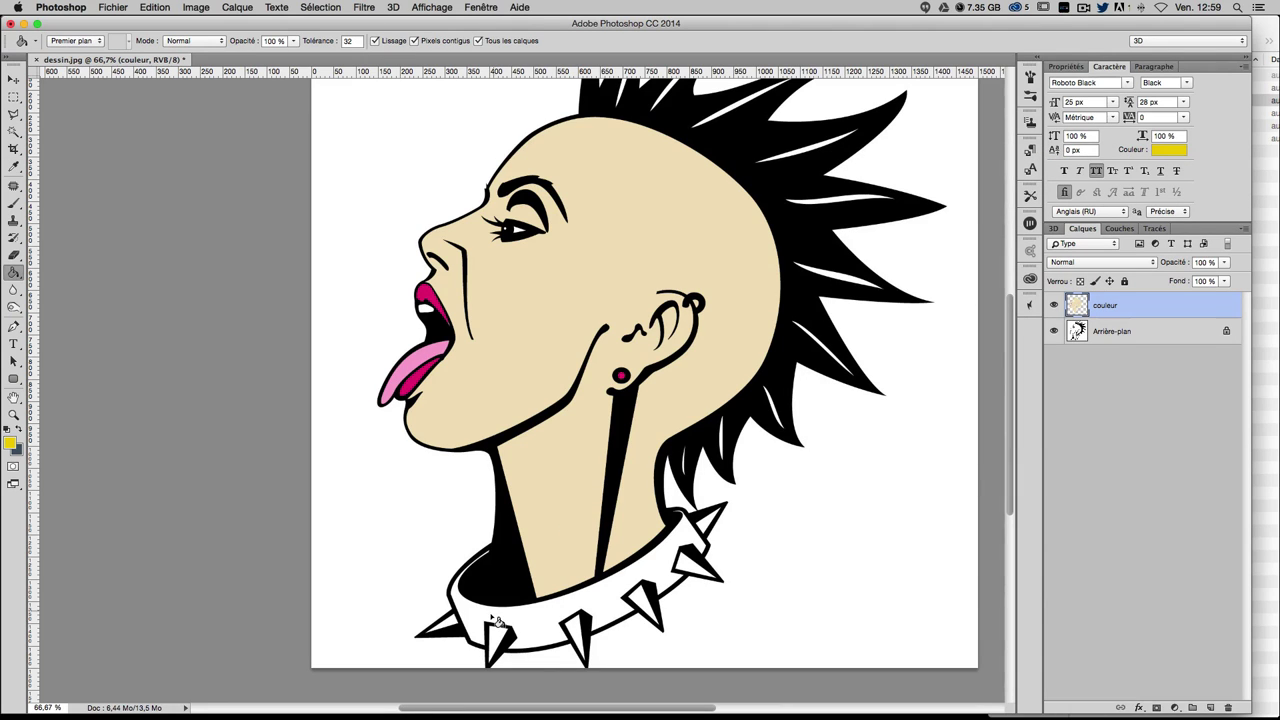
left_click(498, 622)
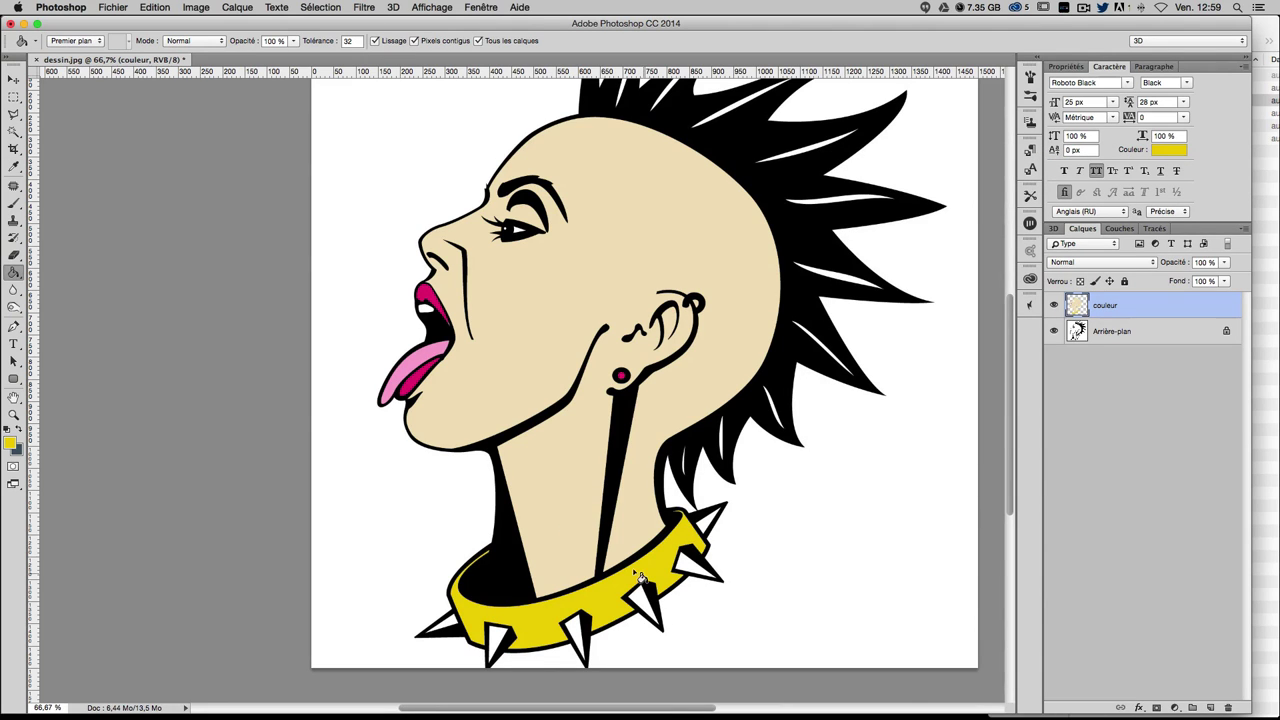
key("ctrl+1")
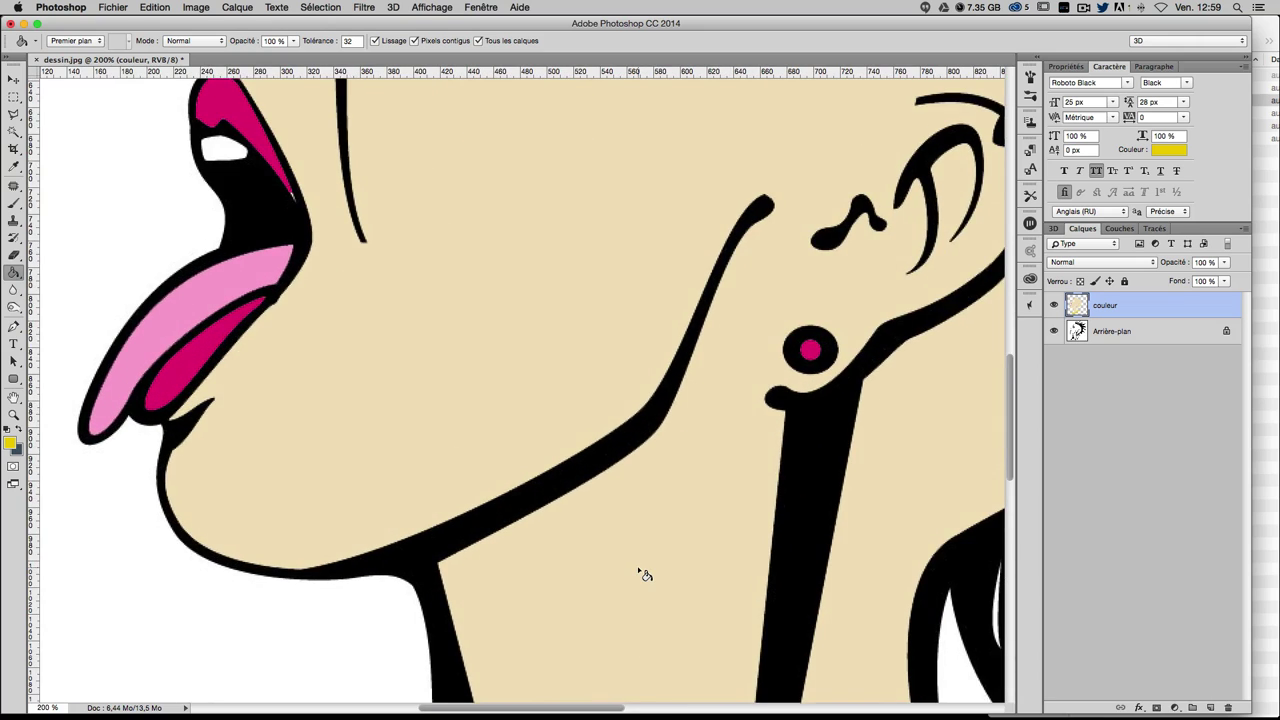
key("ctrl+plus")
mouse_move(646, 571)
left_mouse_down()
mouse_move(694, 526)
mouse_move(676, 426)
left_mouse_up()
scroll(676, 426, "right", 3)
scroll(676, 426, "down", 2)
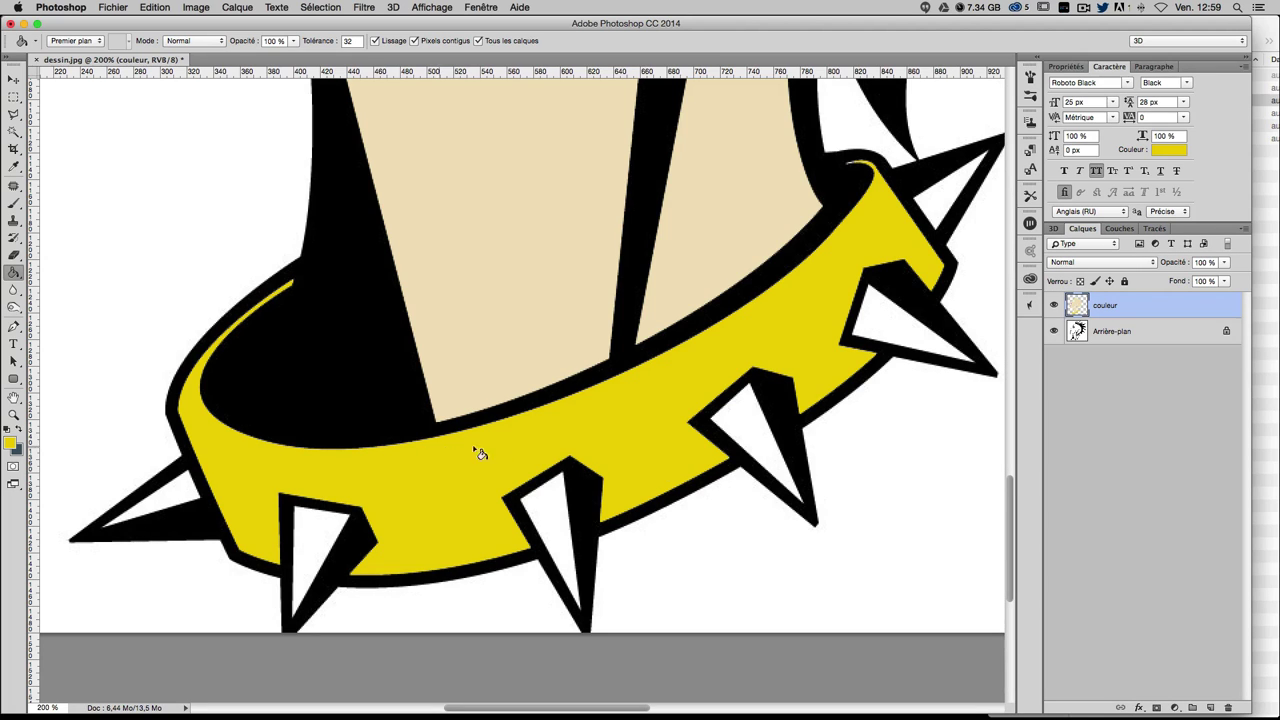
mouse_move(586, 449)
left_mouse_down()
mouse_move(583, 409)
mouse_move(597, 424)
left_mouse_up()
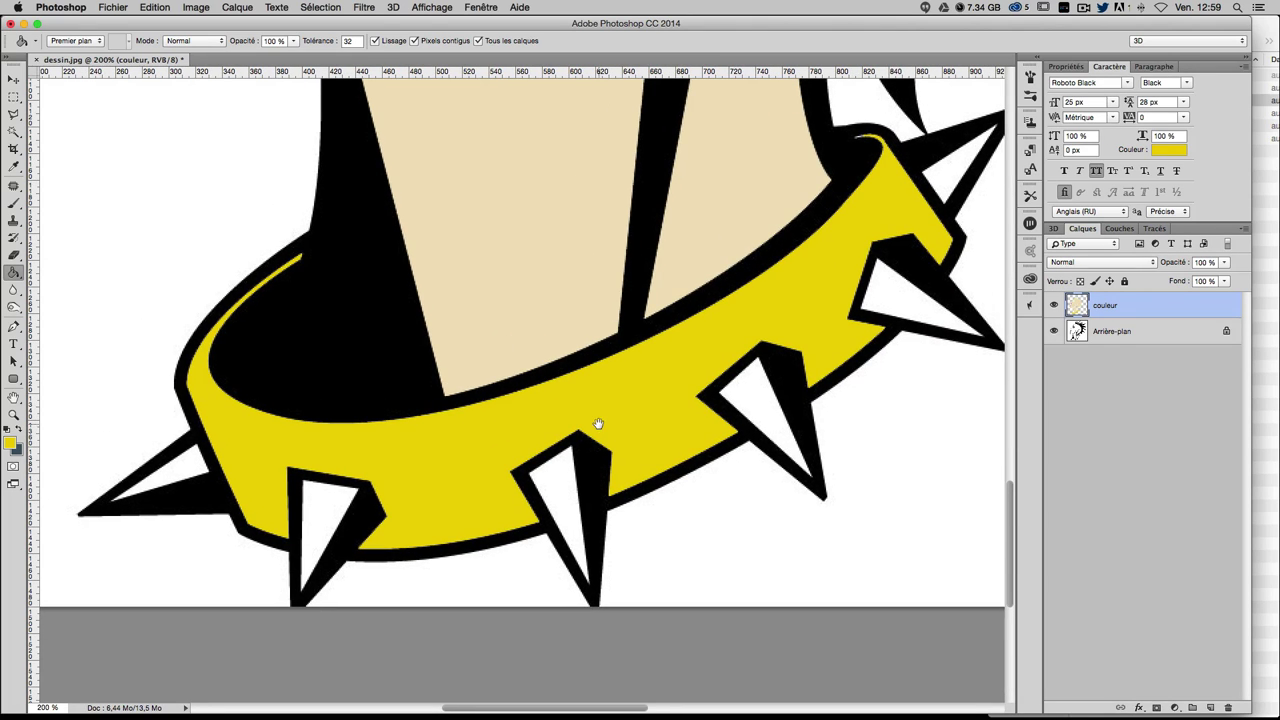
- Fill each collar spike yellow, undo the outline fill, then zoom out to the head
left_click(189, 474)
left_click(335, 517)
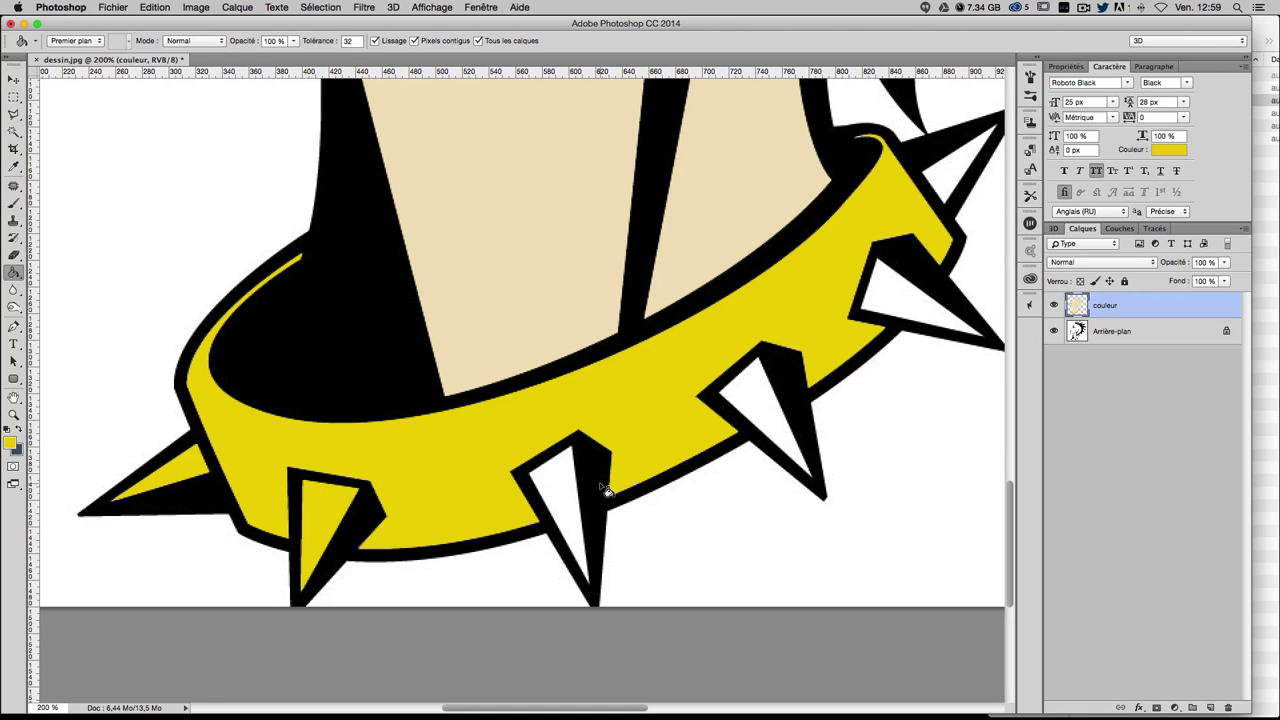
left_click(553, 486)
left_click(722, 405)
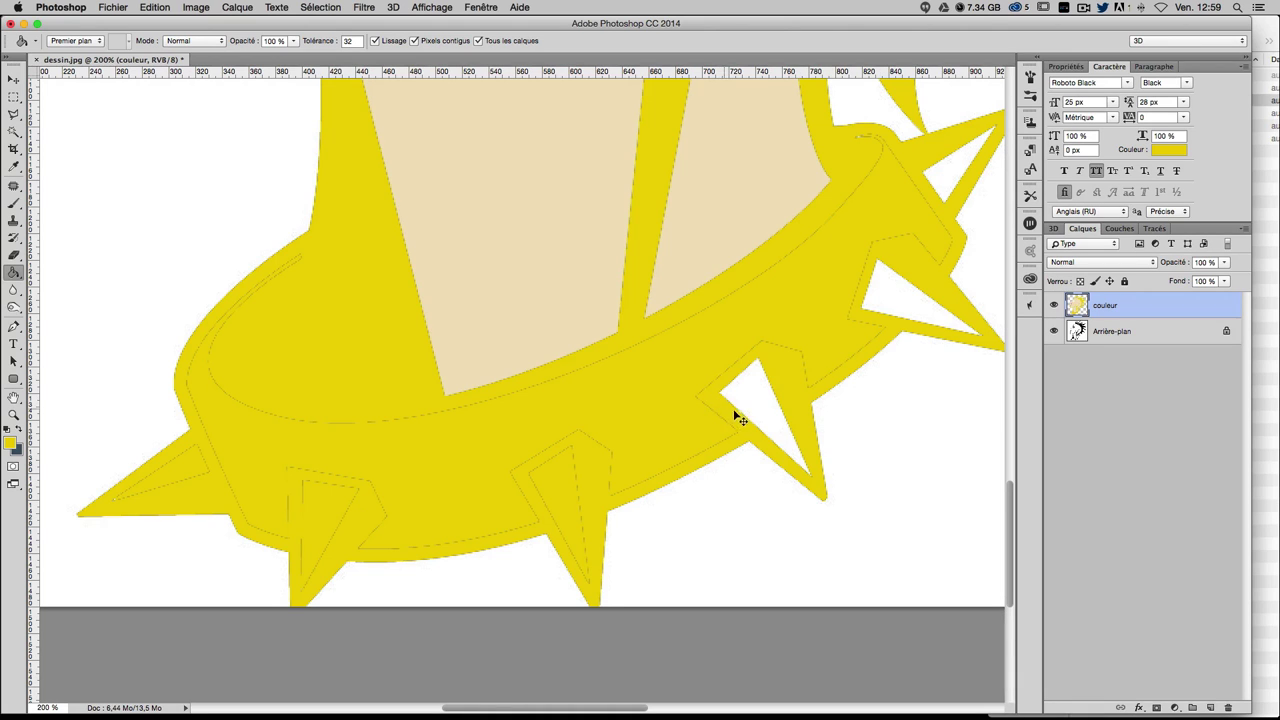
key("super+z")
left_click(755, 402)
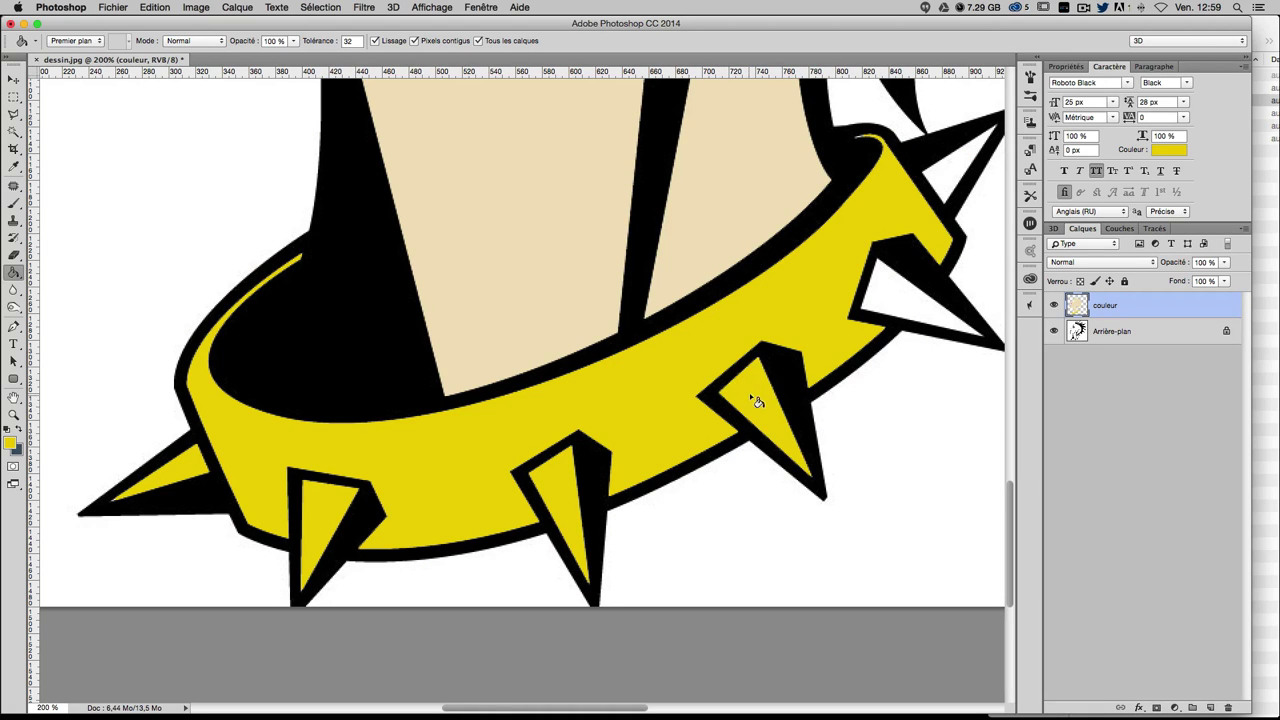
left_click(903, 292)
scroll(905, 290, "up", 3)
left_click(952, 282)
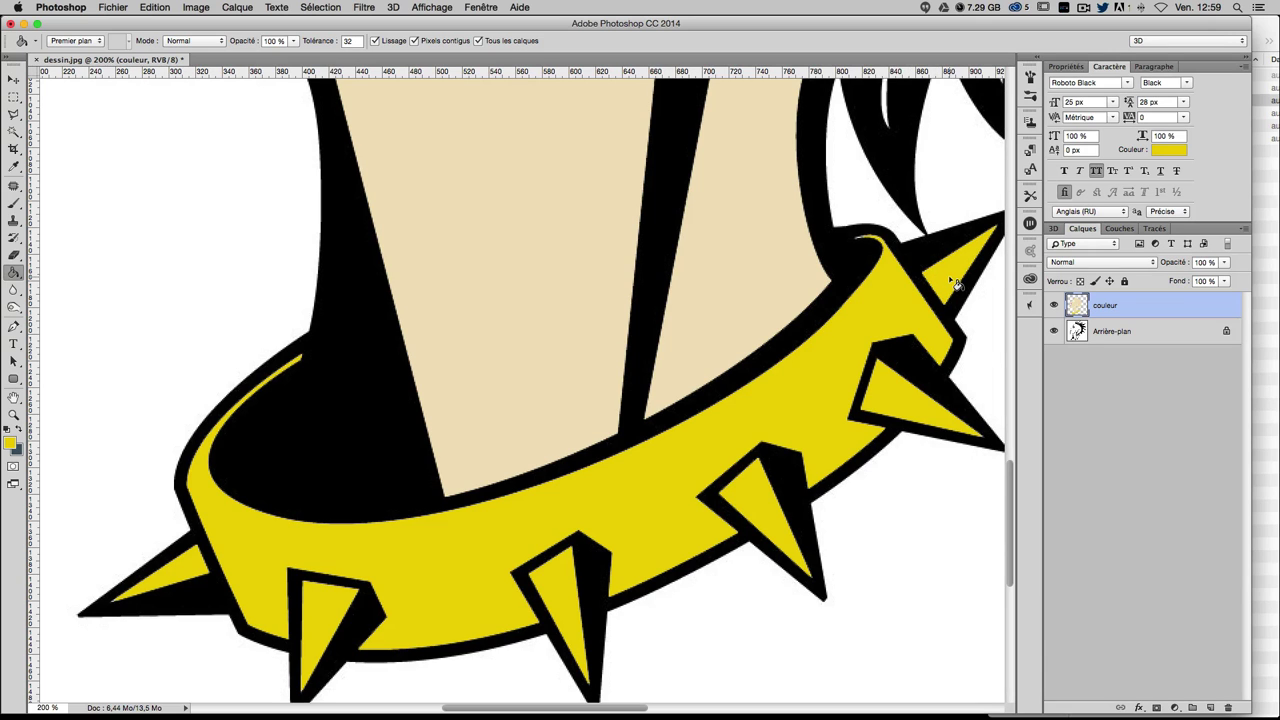
key("super+minus")
key("super+minus")
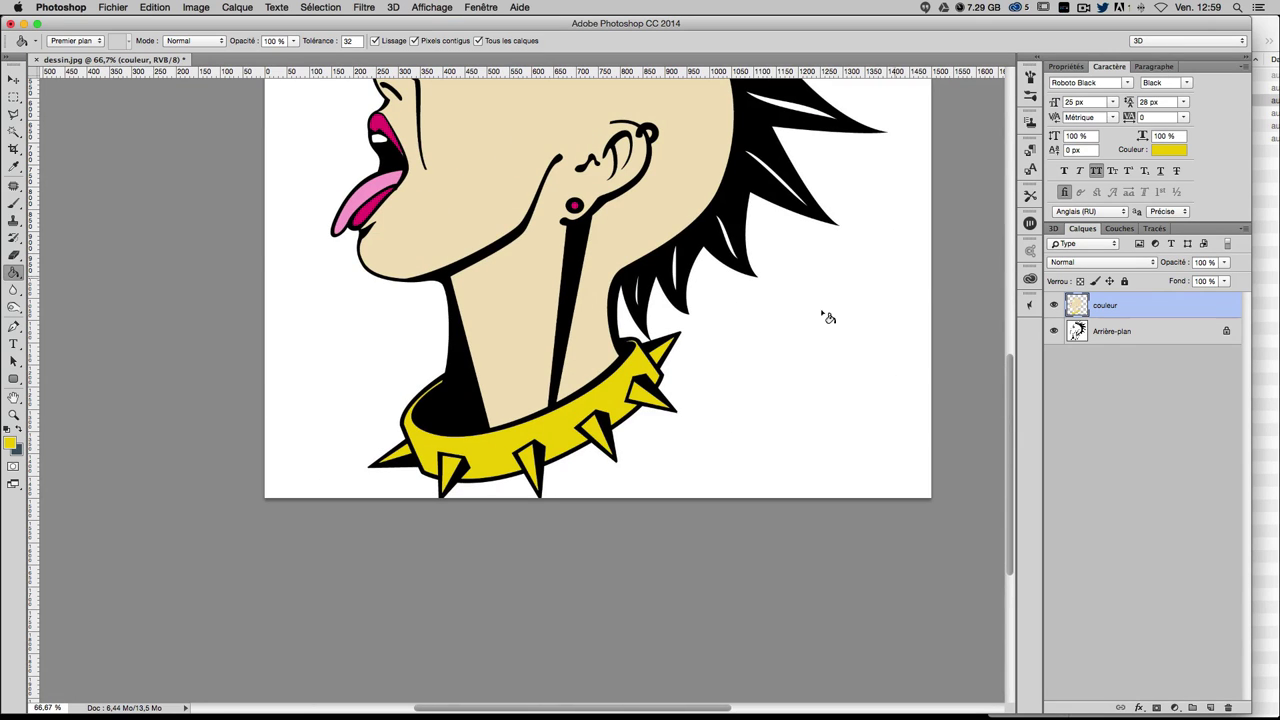
scroll(828, 317, "up", 5)
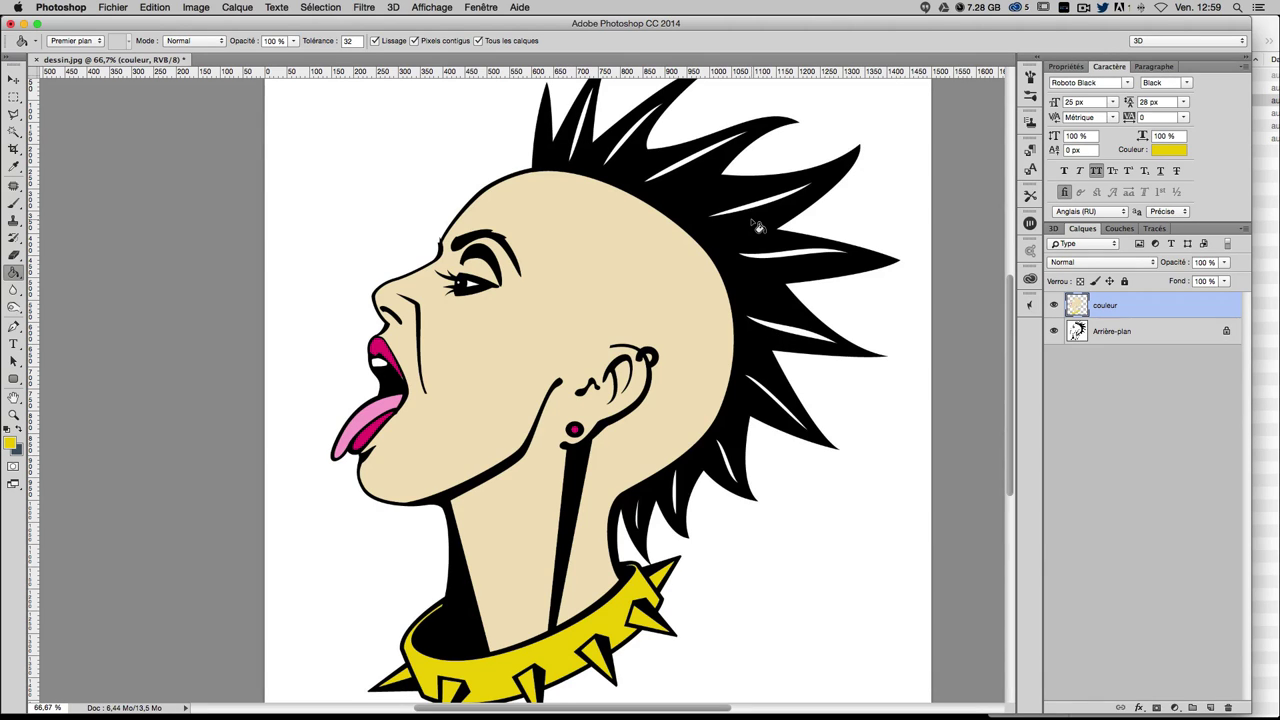
scroll(759, 240, "down", 1)
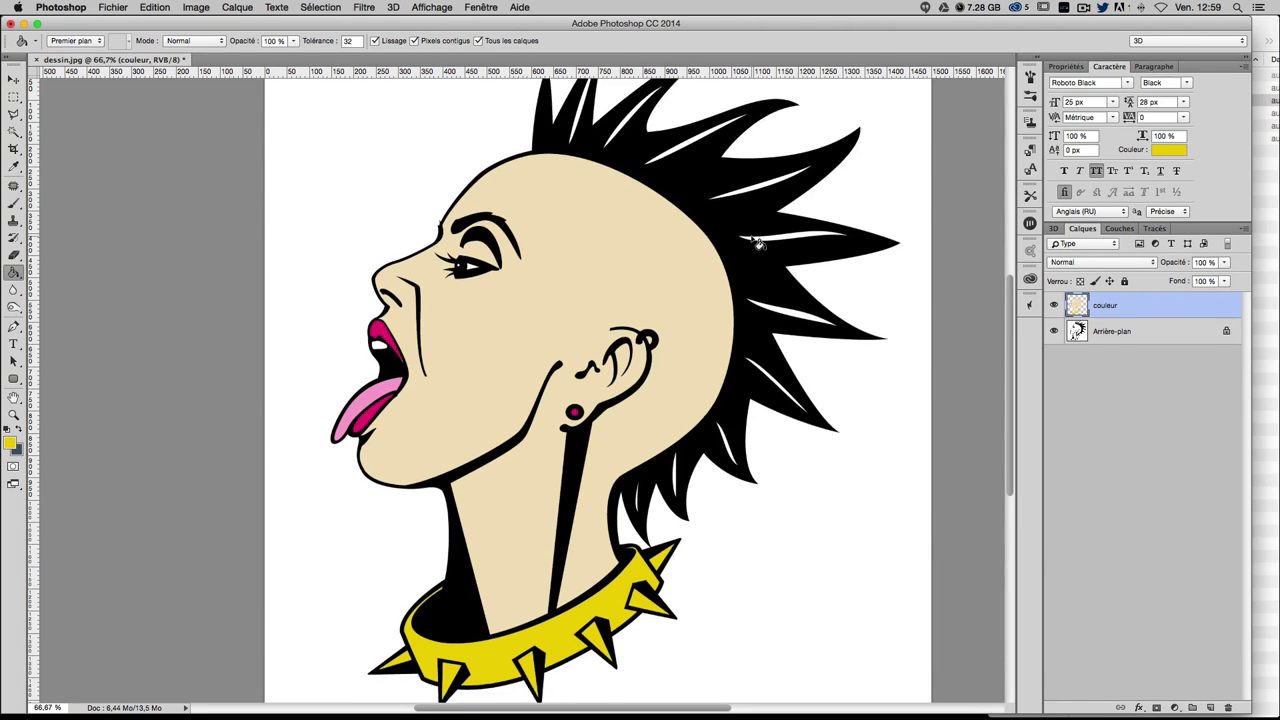
scroll(759, 243, "up", 1)
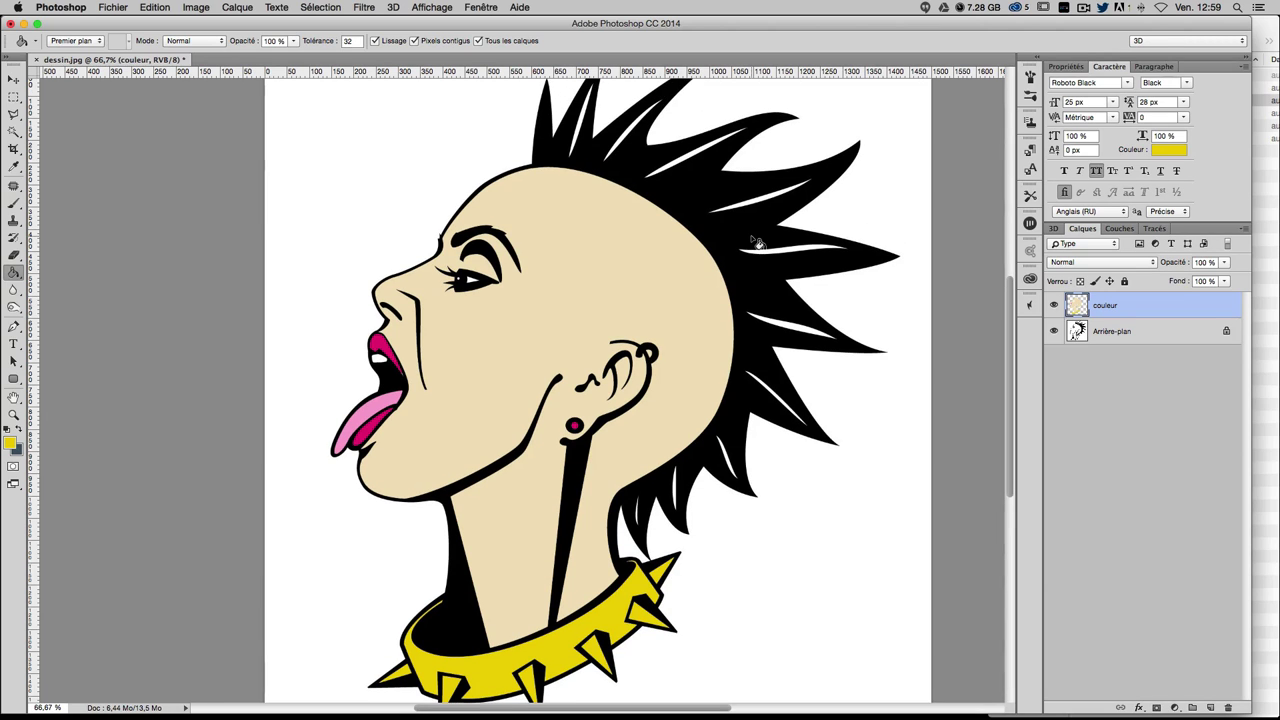
scroll(759, 243, "up", 1)
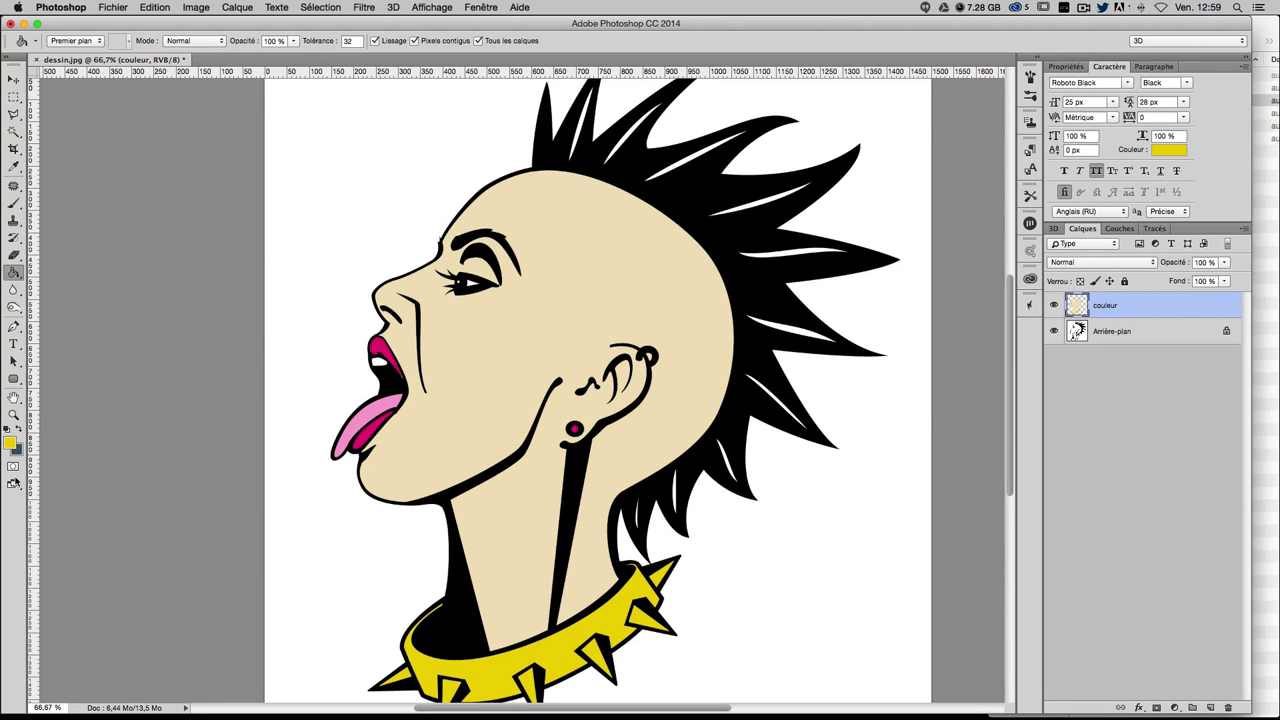
- Set the foreground colour to a light cyan
left_click(12, 445)
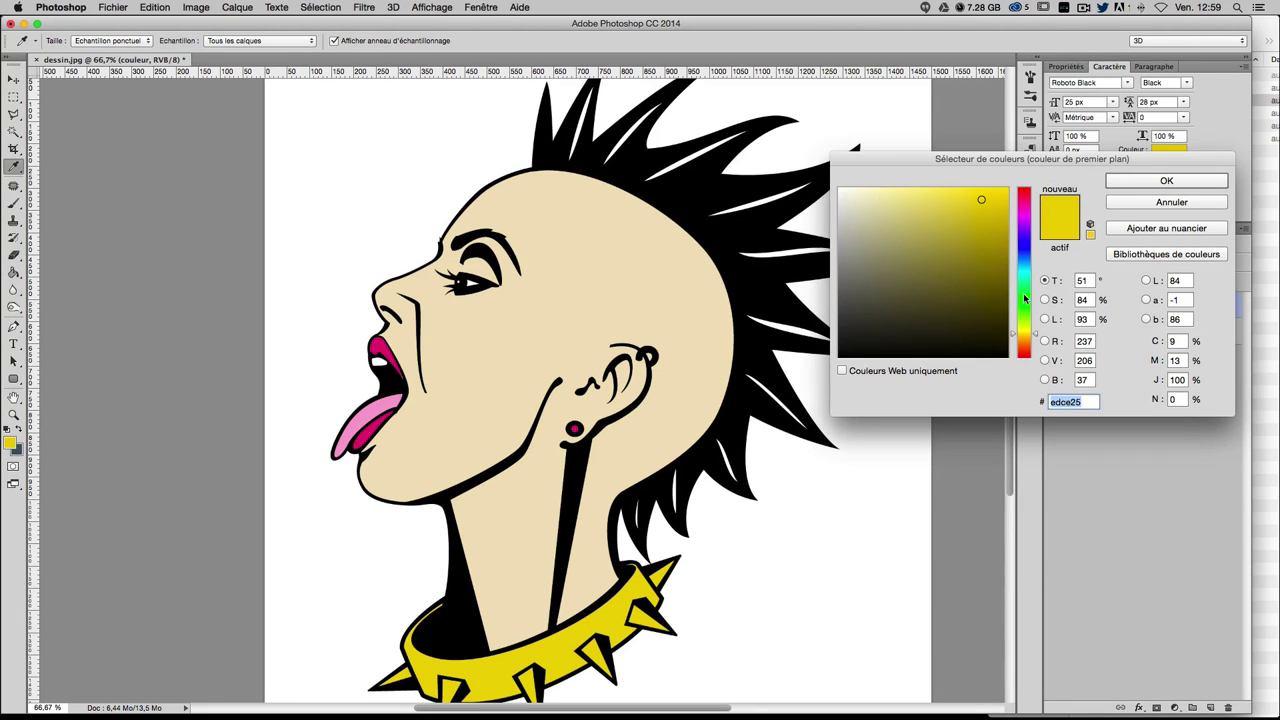
left_click_drag(1025, 284, 1030, 272)
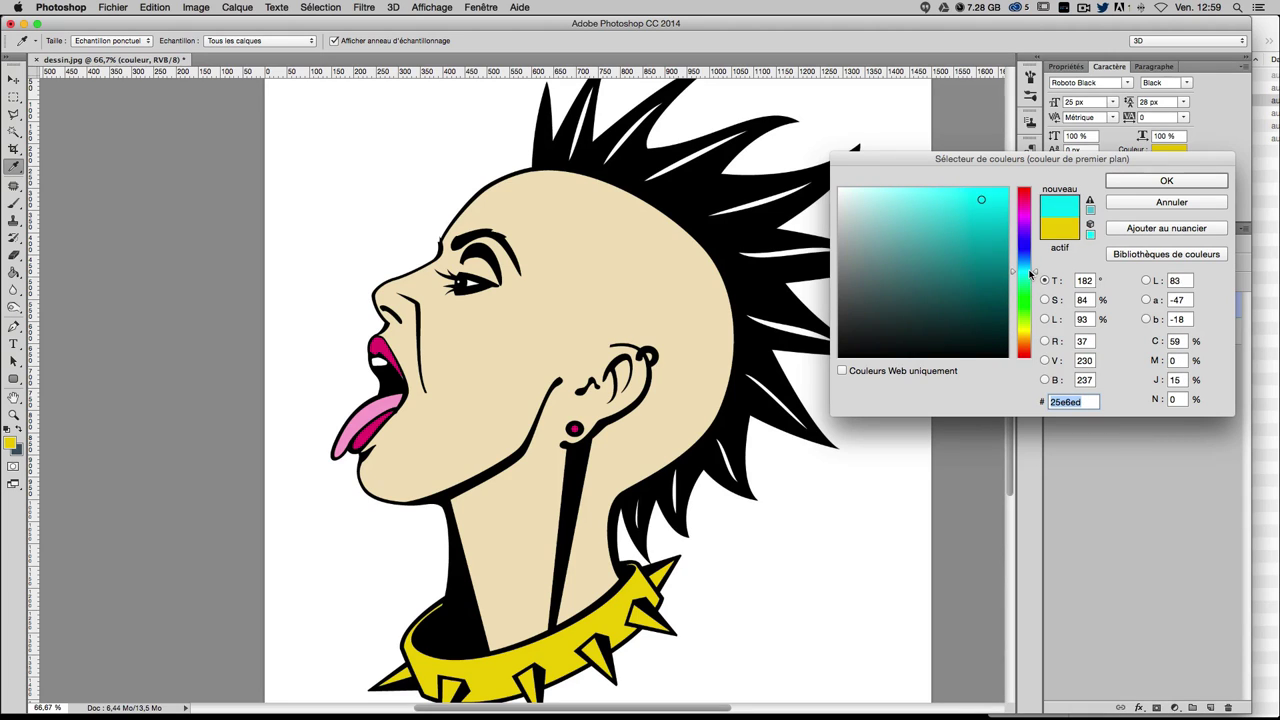
left_click_drag(952, 206, 940, 186)
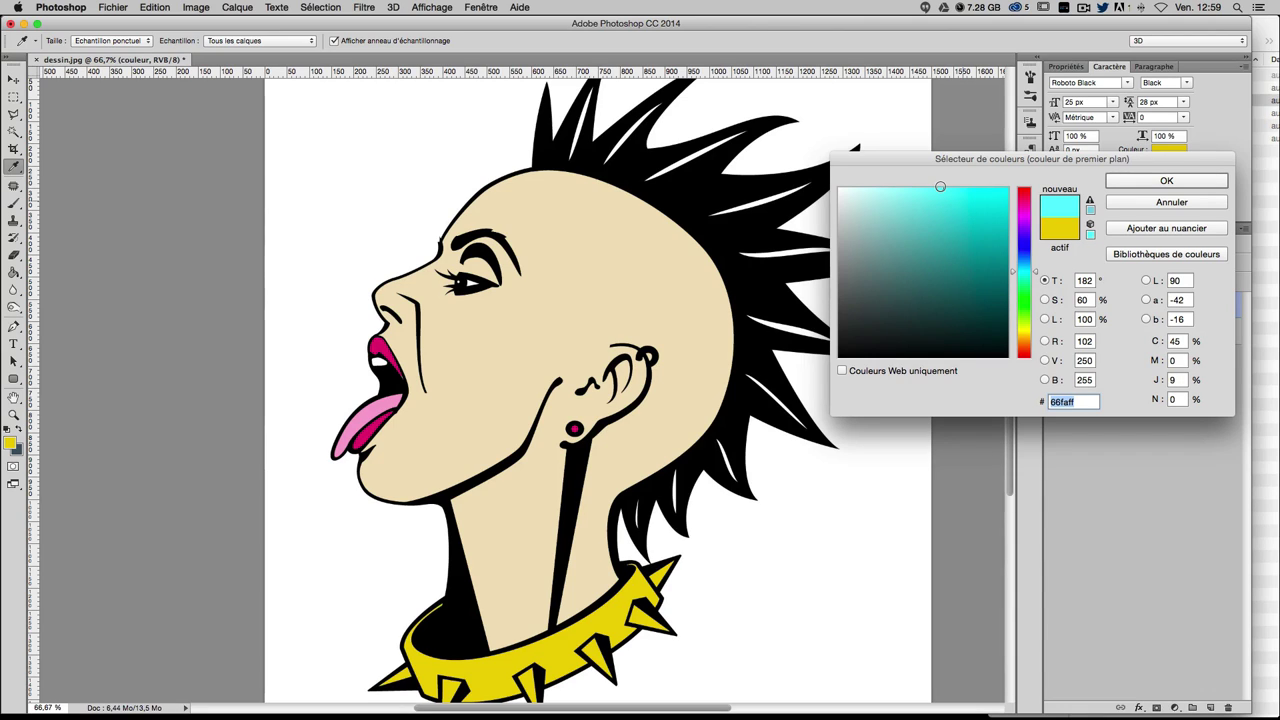
left_click_drag(940, 186, 943, 190)
left_click_drag(1034, 276, 1035, 273)
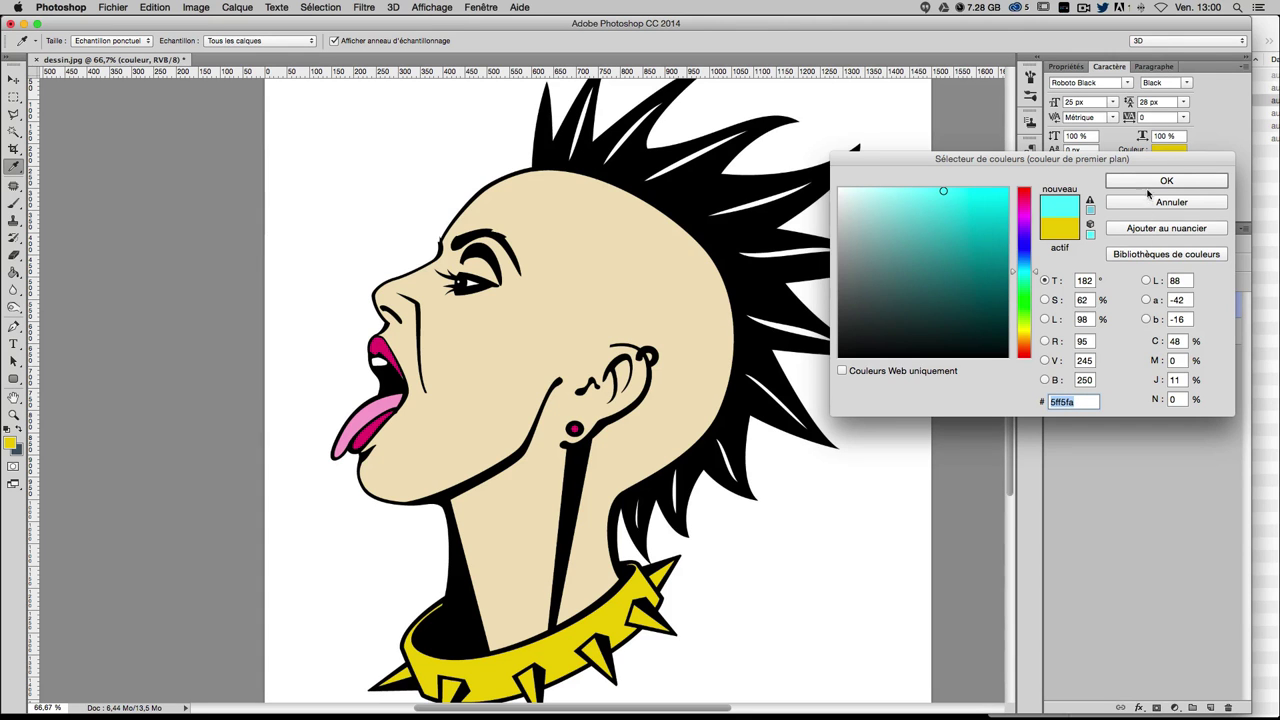
left_click(1150, 184)
- Paint Bucket cyan into the first white slivers between the hair spikes near the face
key("g")
key("ctrl+plus")
key("ctrl+plus")
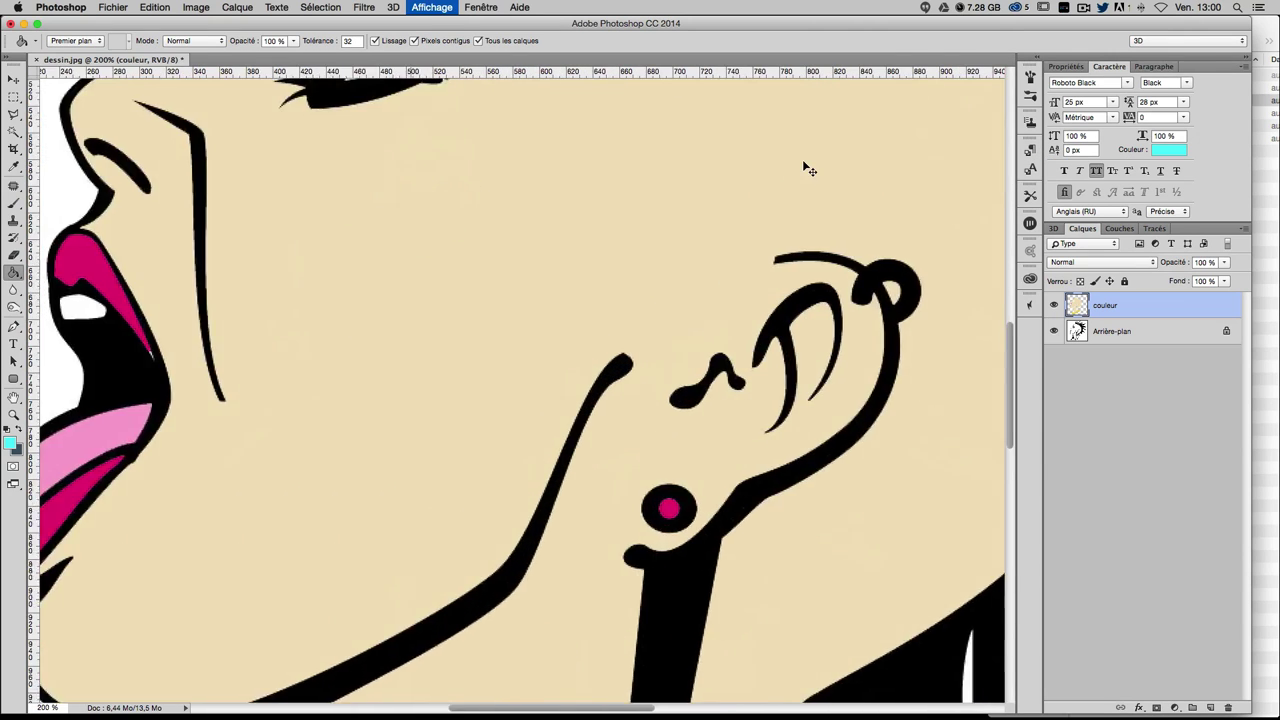
key("ctrl+plus")
mouse_move(808, 166)
left_mouse_down()
mouse_move(627, 438)
mouse_move(620, 663)
left_mouse_up()
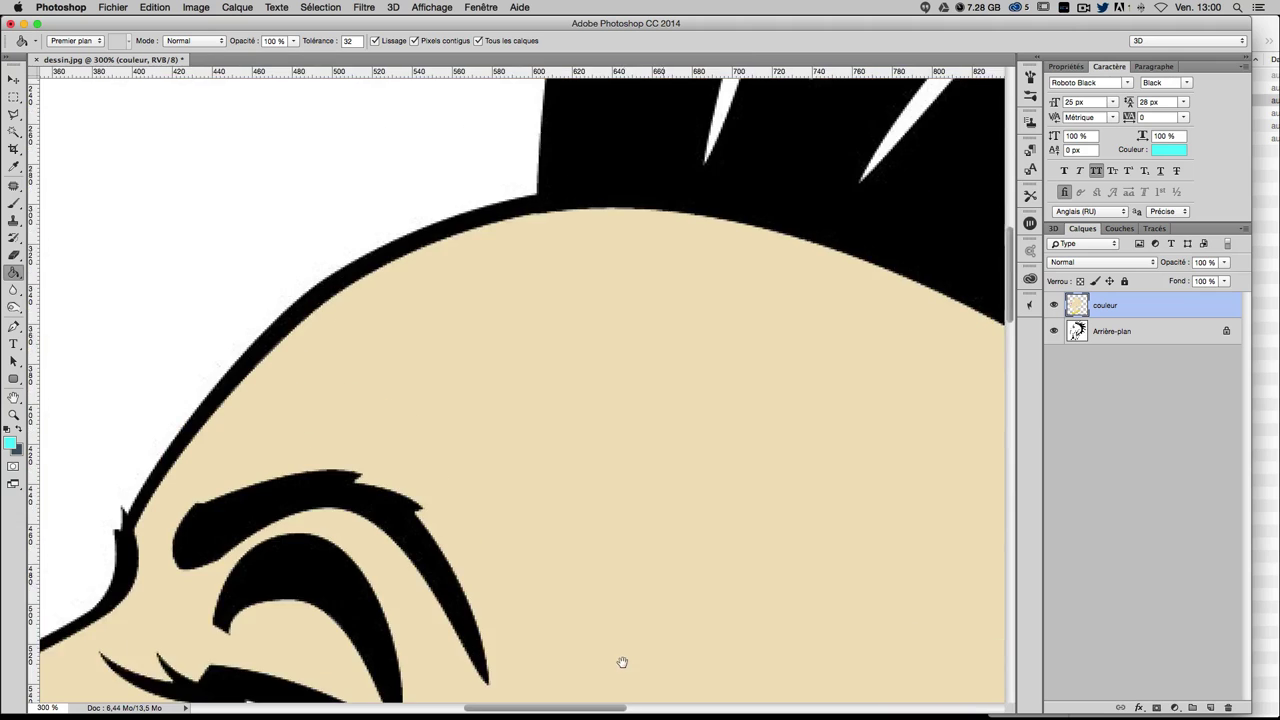
left_click_drag(649, 466, 580, 657)
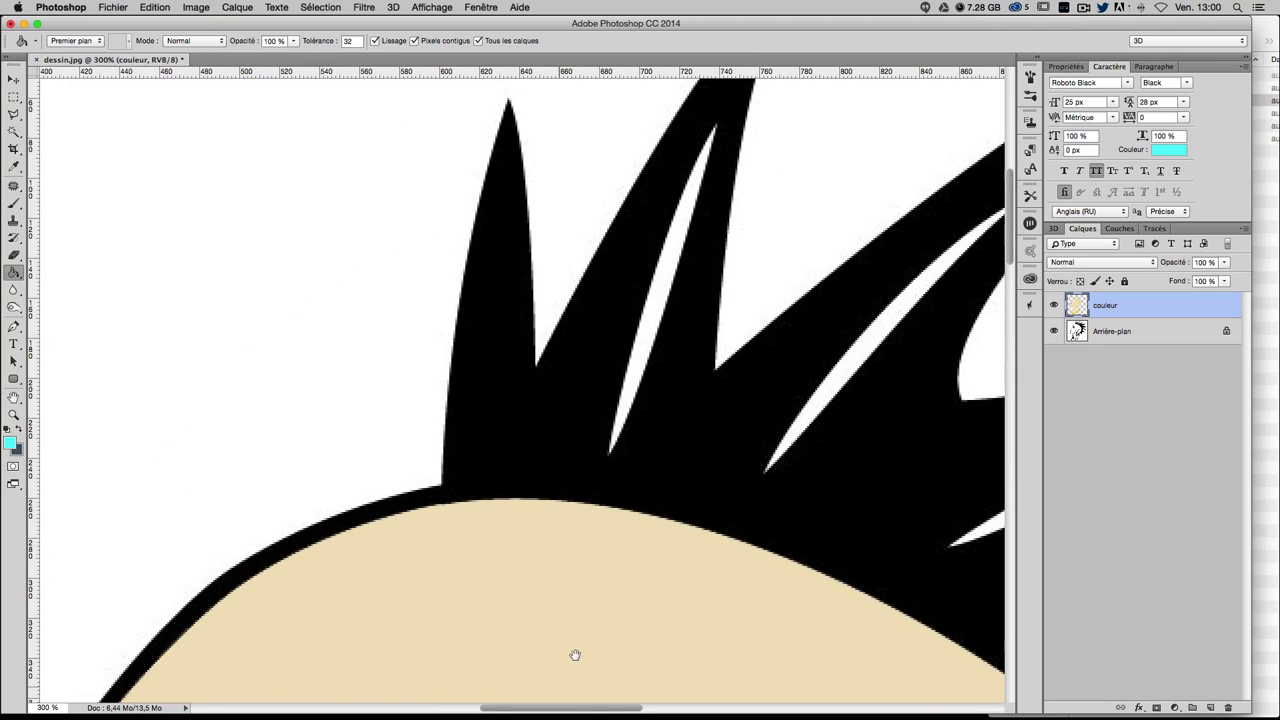
left_click(613, 447)
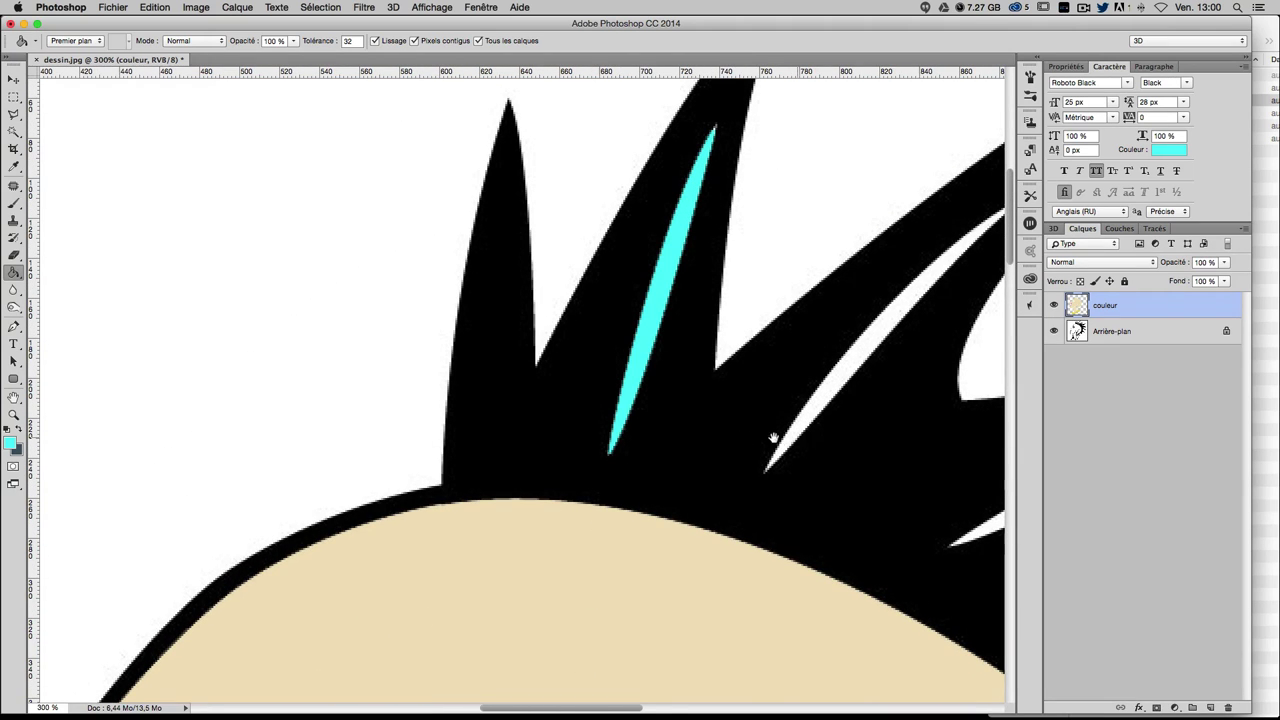
mouse_move(771, 436)
left_mouse_down()
mouse_move(596, 438)
mouse_move(683, 423)
mouse_move(525, 338)
left_mouse_up()
left_click(561, 466)
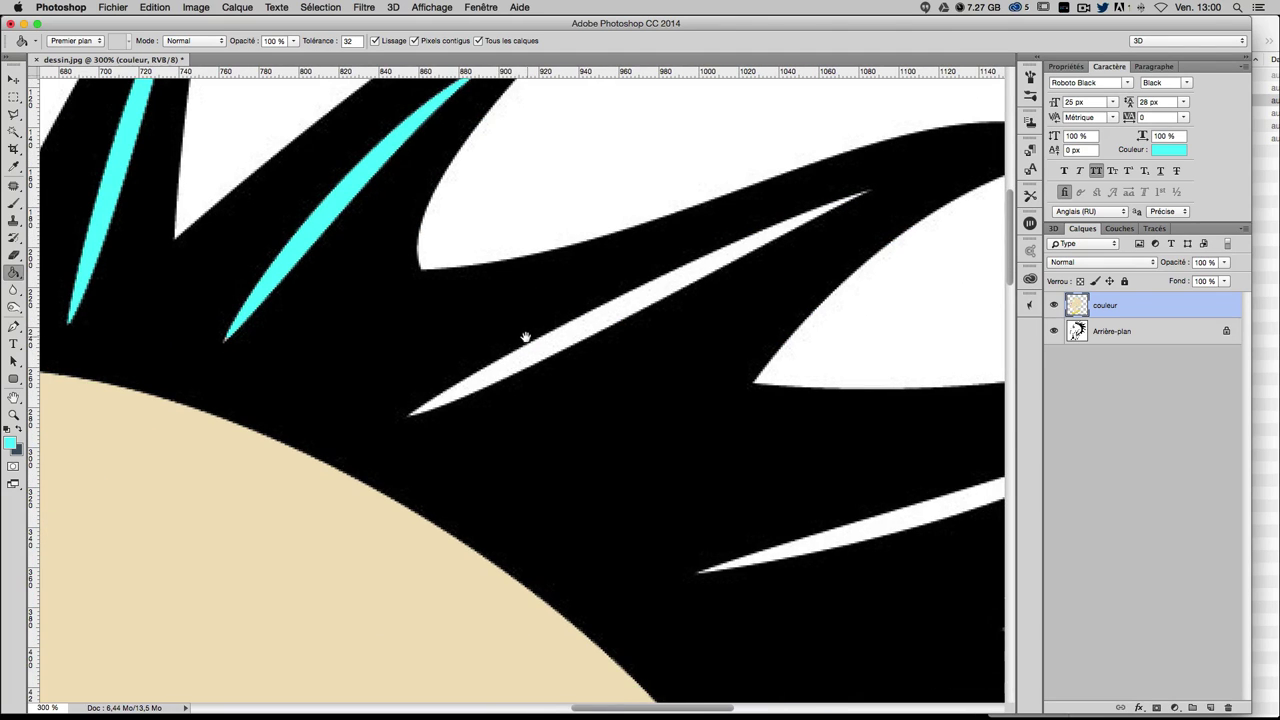
left_click(416, 413)
left_click(420, 415)
left_click_drag(814, 471, 567, 235)
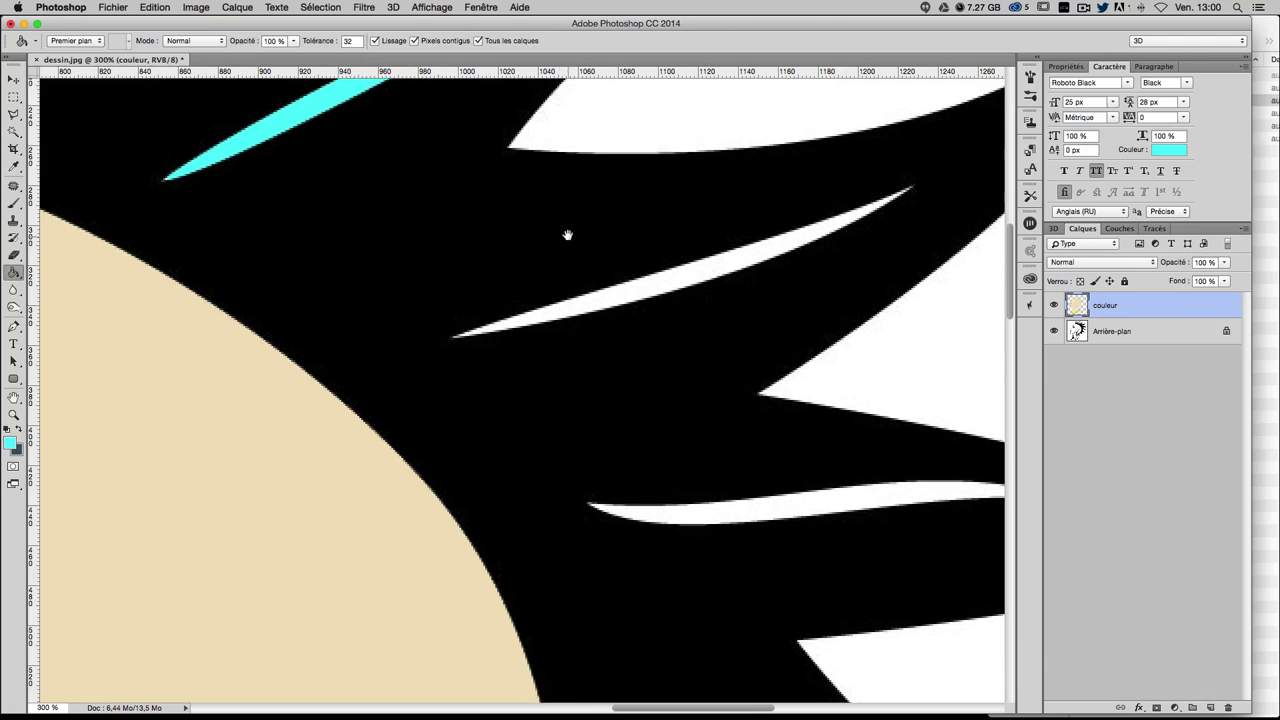
left_click(465, 335)
- Fill the remaining white slivers along the upper and lower hair spikes with cyan
left_click_drag(765, 389, 726, 220)
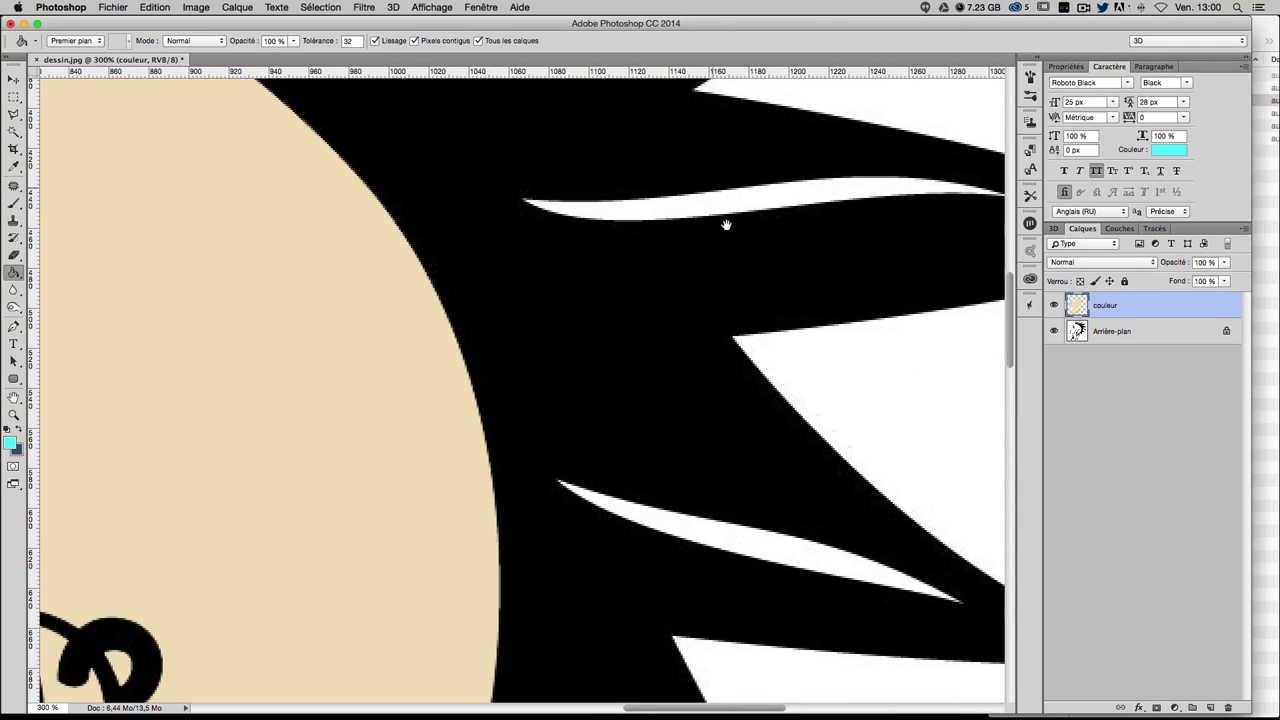
mouse_move(708, 281)
left_mouse_down()
mouse_move(623, 297)
mouse_move(640, 320)
left_mouse_up()
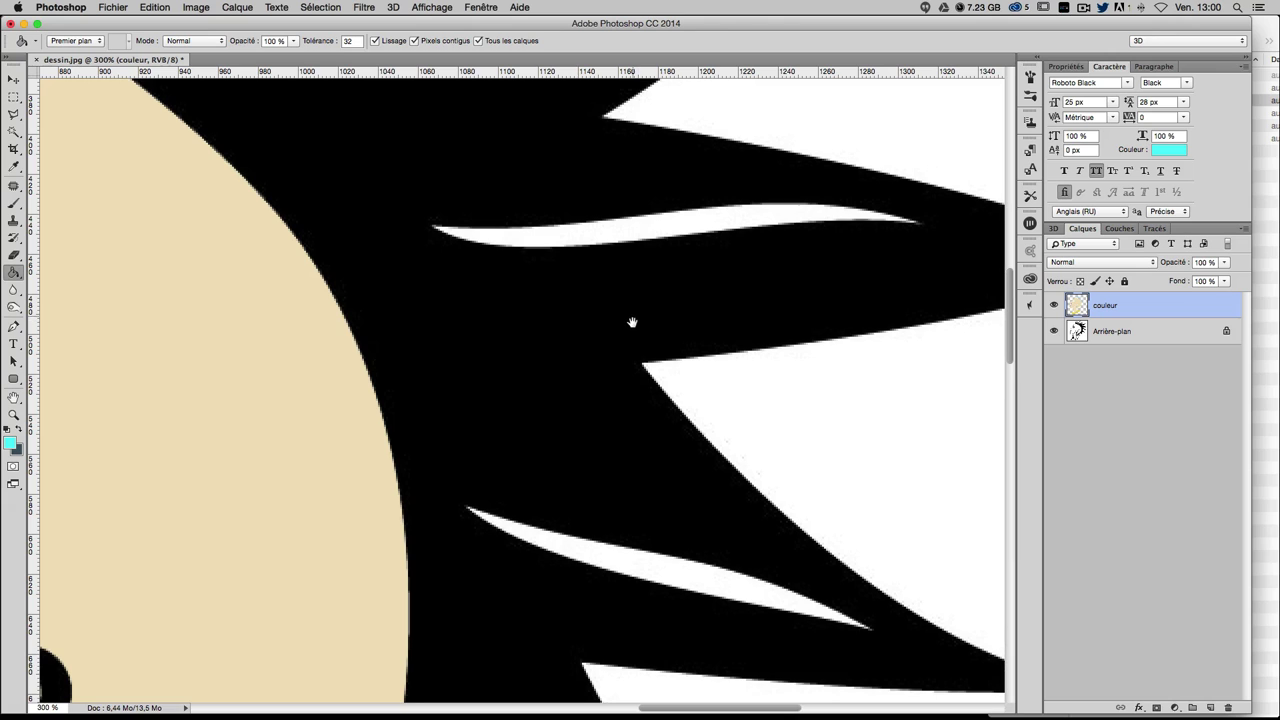
mouse_move(628, 243)
left_mouse_down()
mouse_move(643, 360)
mouse_move(626, 249)
left_mouse_up()
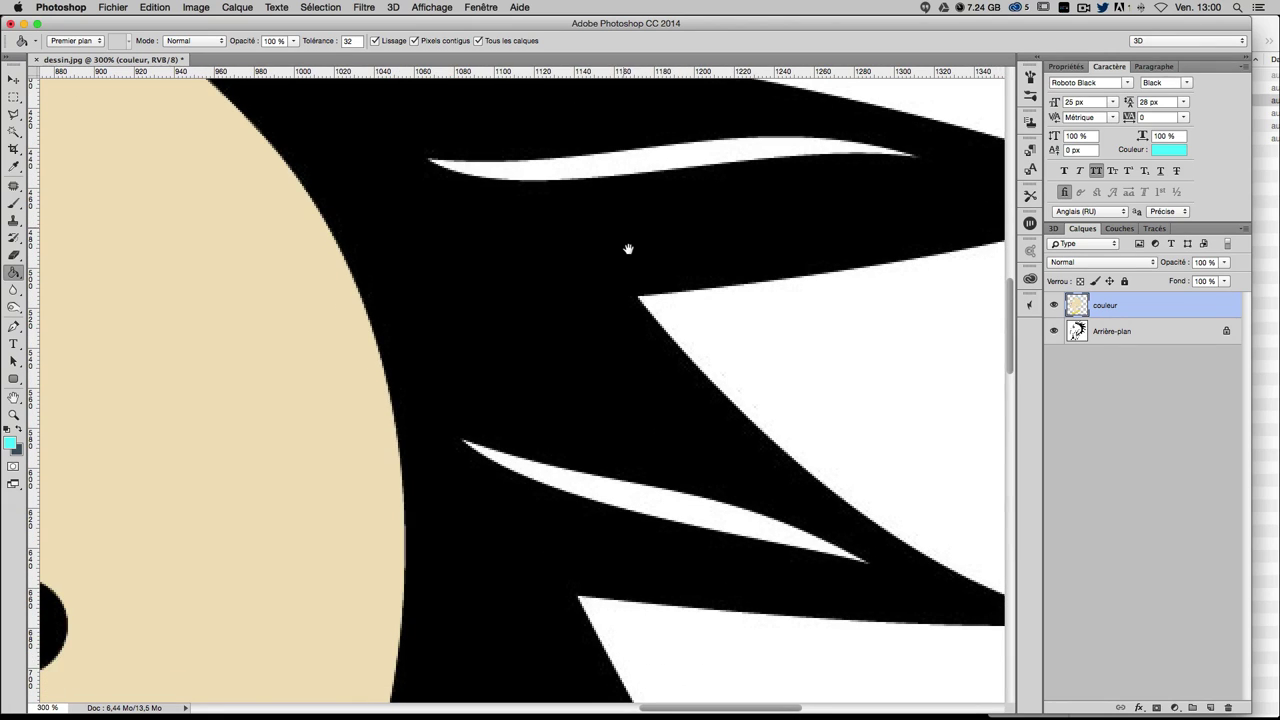
left_click(436, 165)
left_click_drag(633, 434, 631, 209)
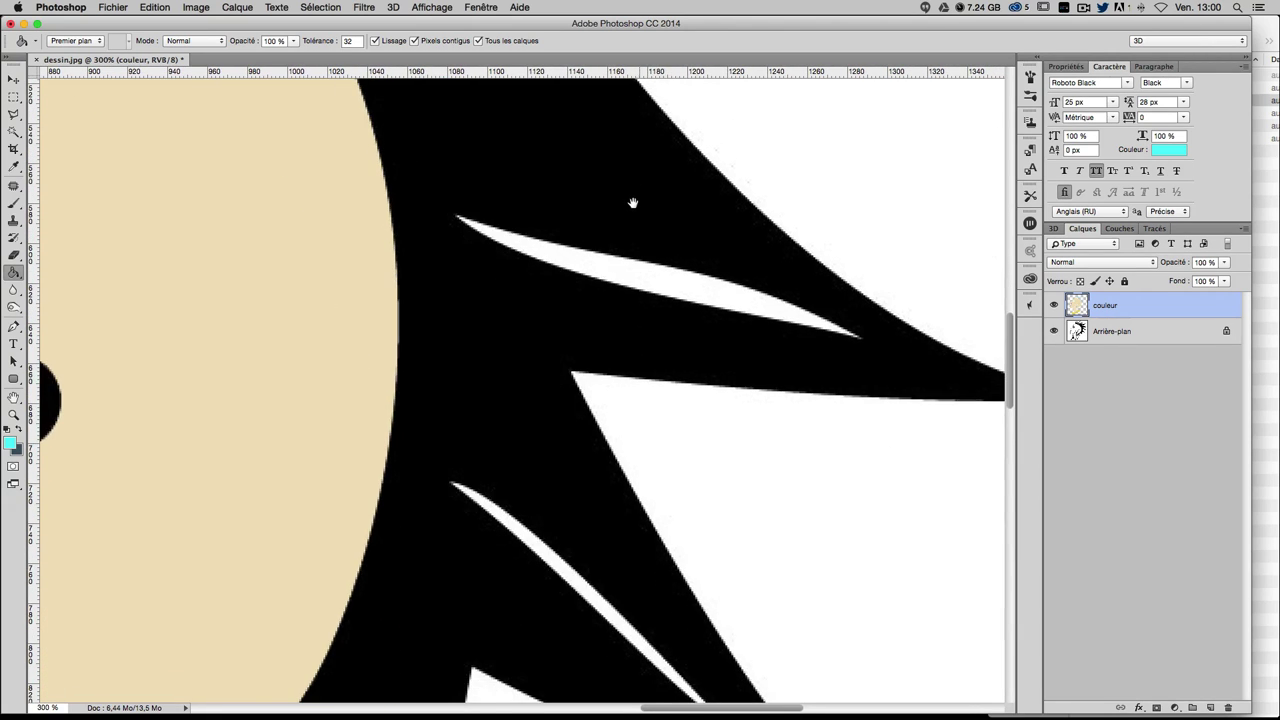
left_click(474, 224)
left_click_drag(573, 495, 588, 186)
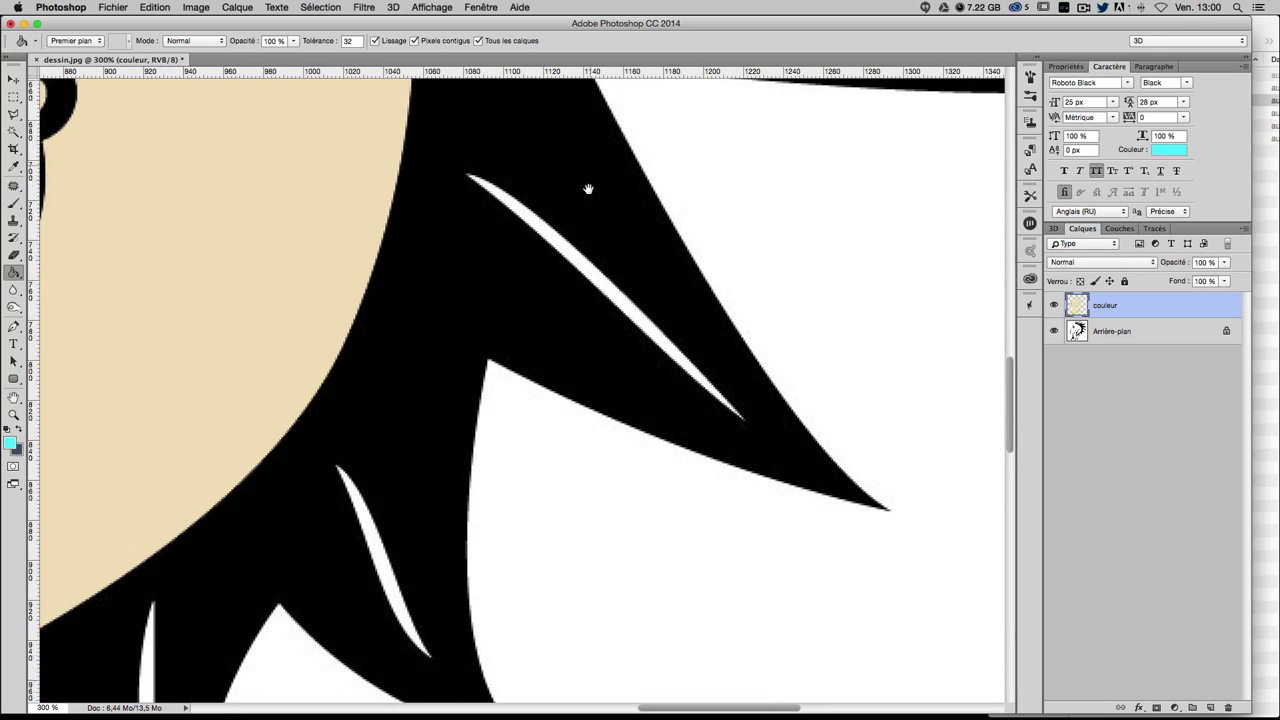
left_click(488, 188)
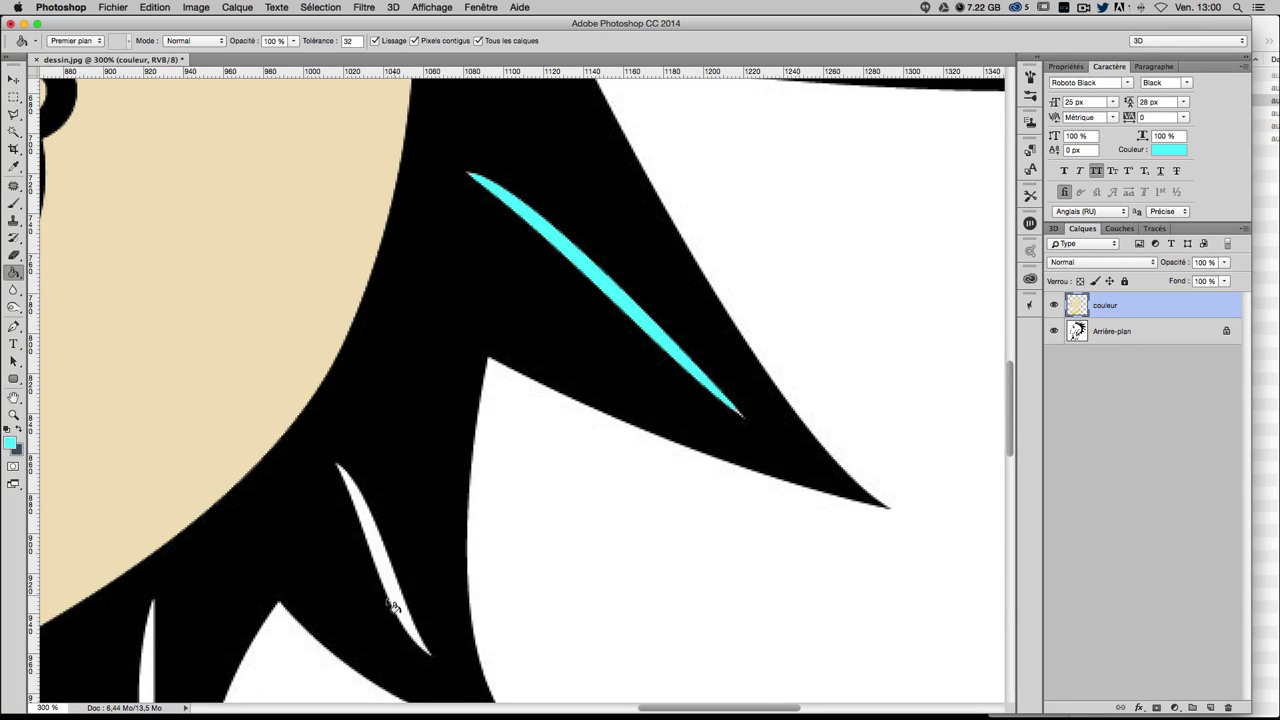
left_click(350, 480)
left_click_drag(457, 437, 567, 240)
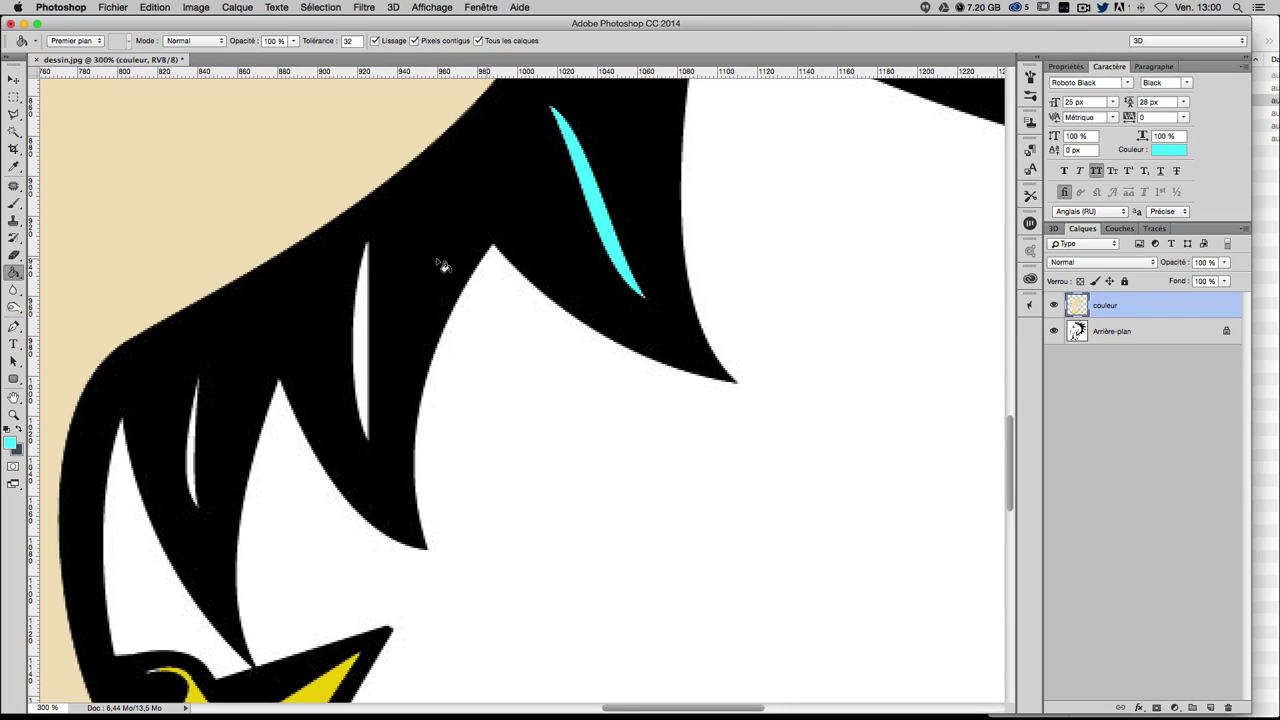
left_click(366, 254)
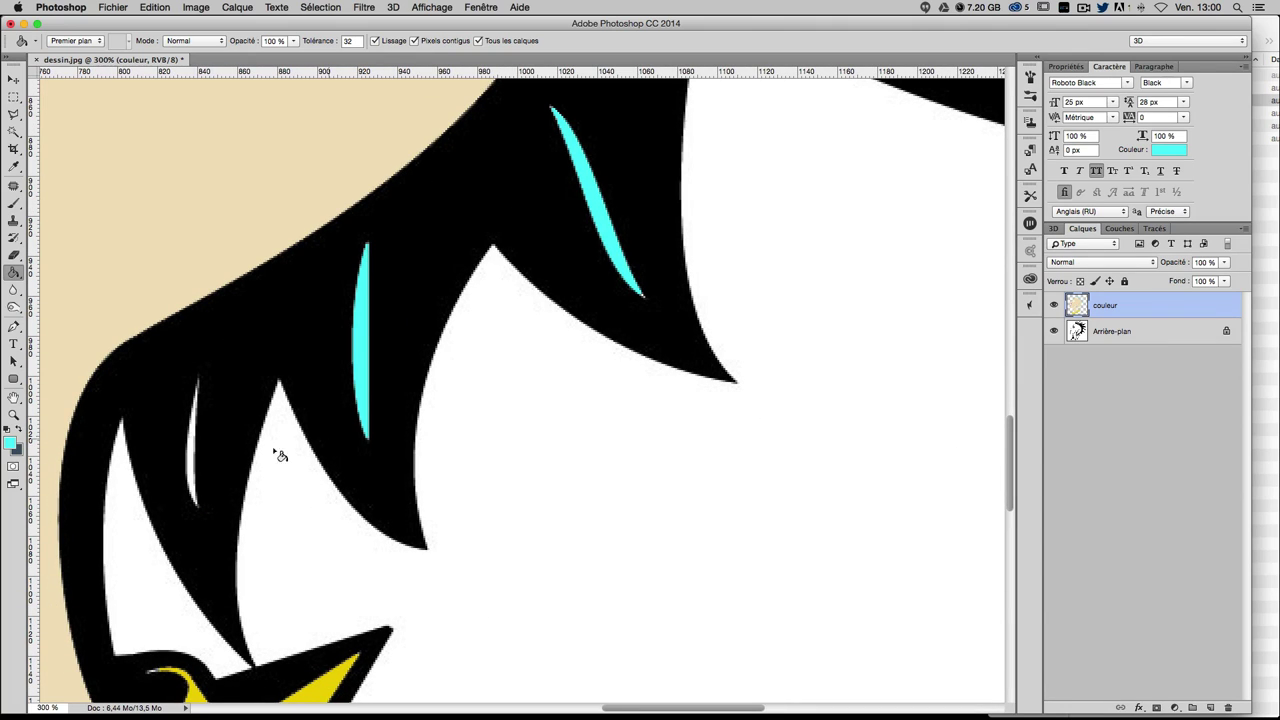
left_click(196, 396)
key("super+minus")
key("super+minus")
key("super+minus")
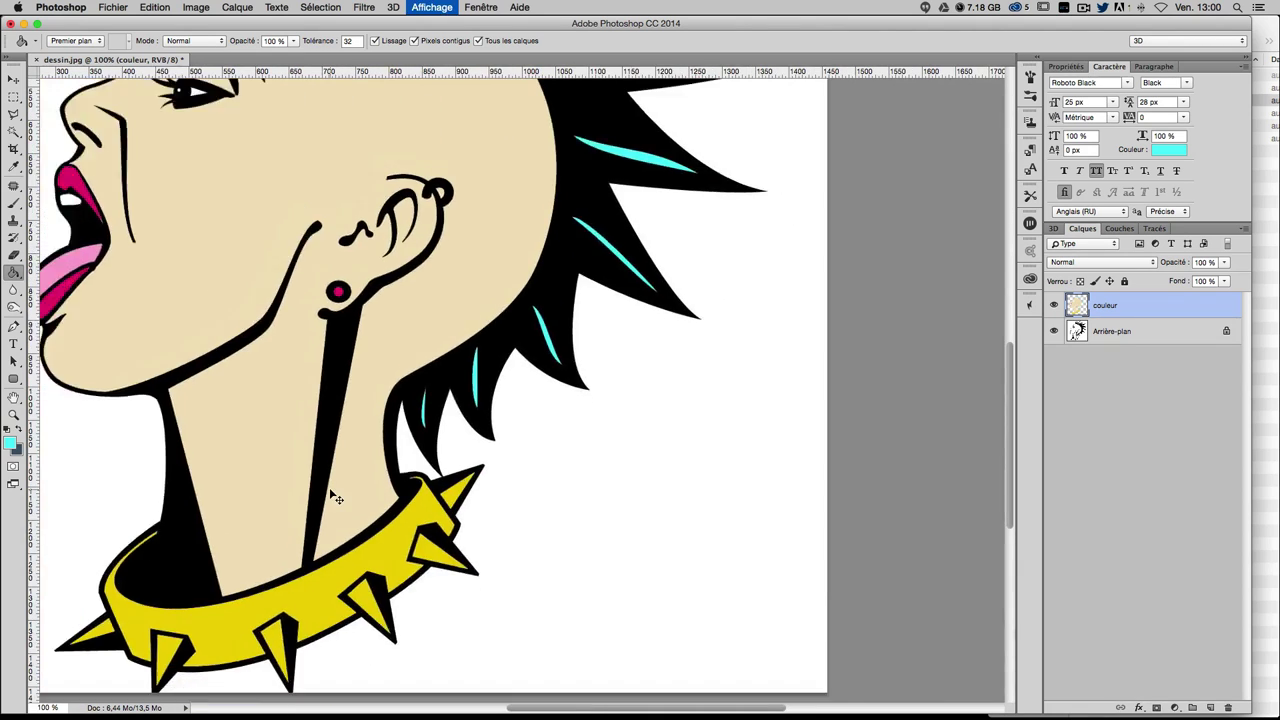
key("super+minus")
key("super+minus")
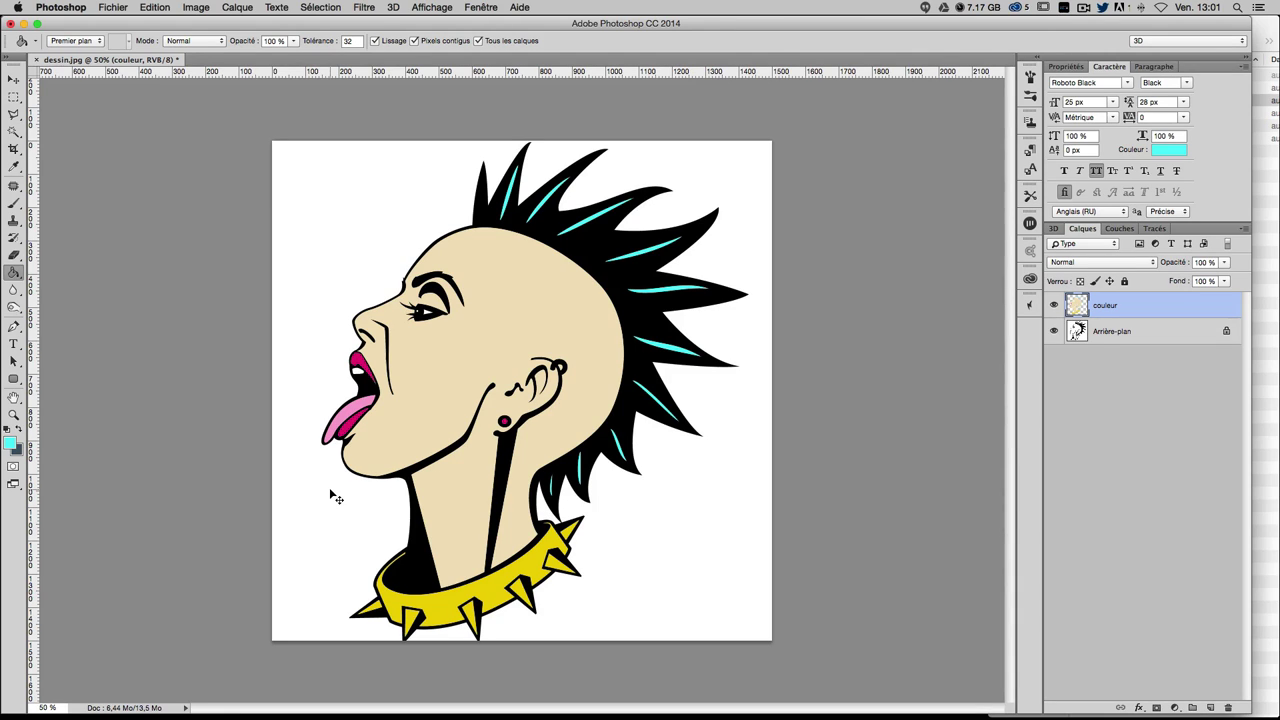
- Add a new layer named ombres above couleur
key("ctrl+shift+n")
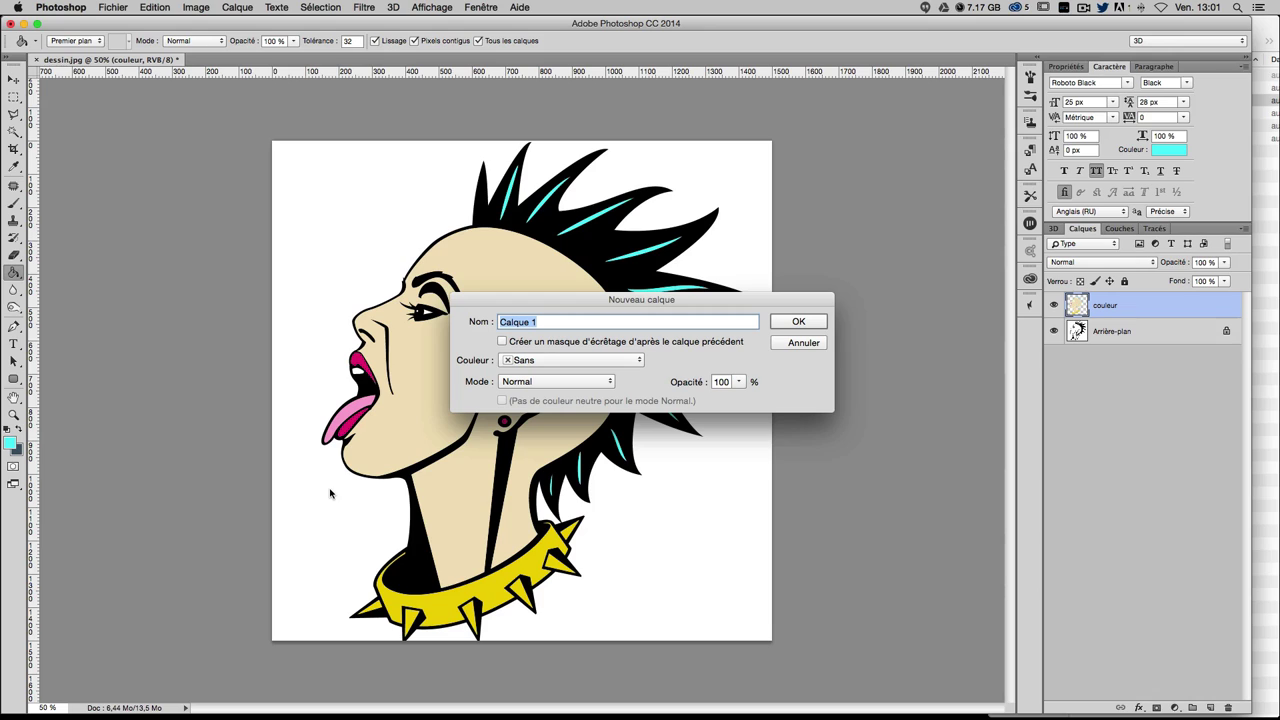
type("c")
key("Return")
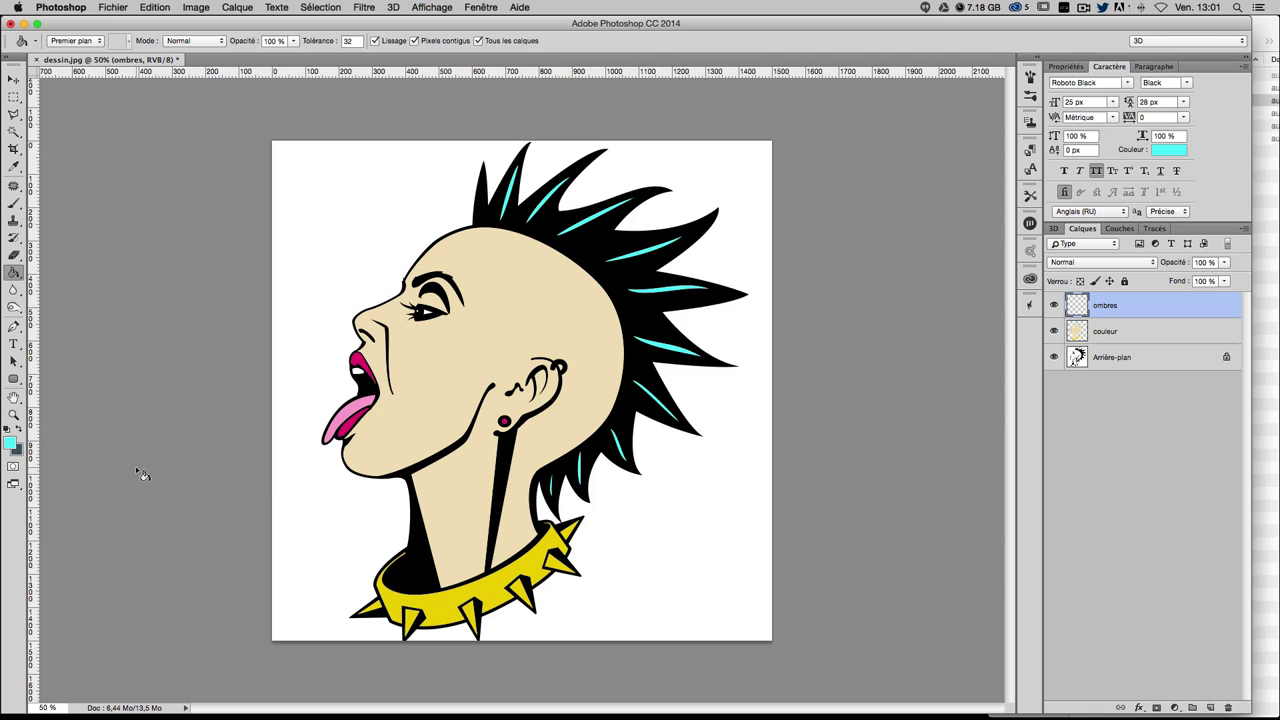
- Set the foreground colour to light grey c8c8c8
left_click(10, 442)
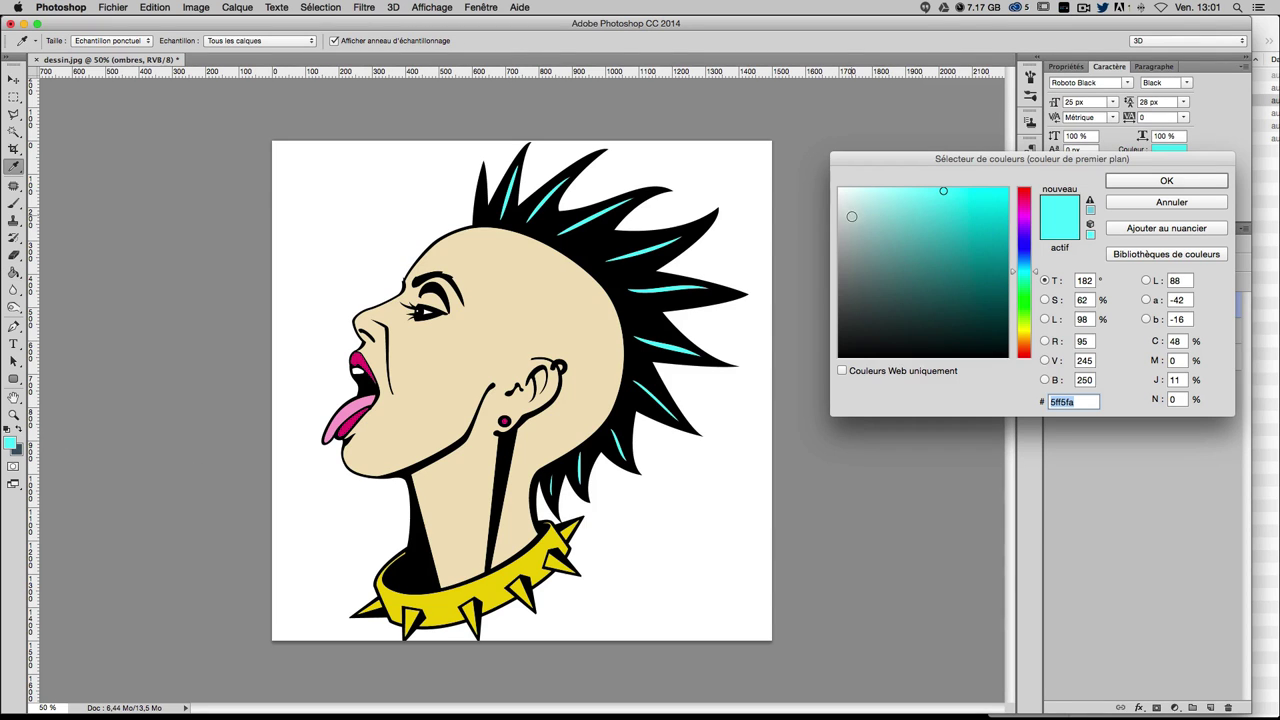
left_click_drag(848, 218, 819, 223)
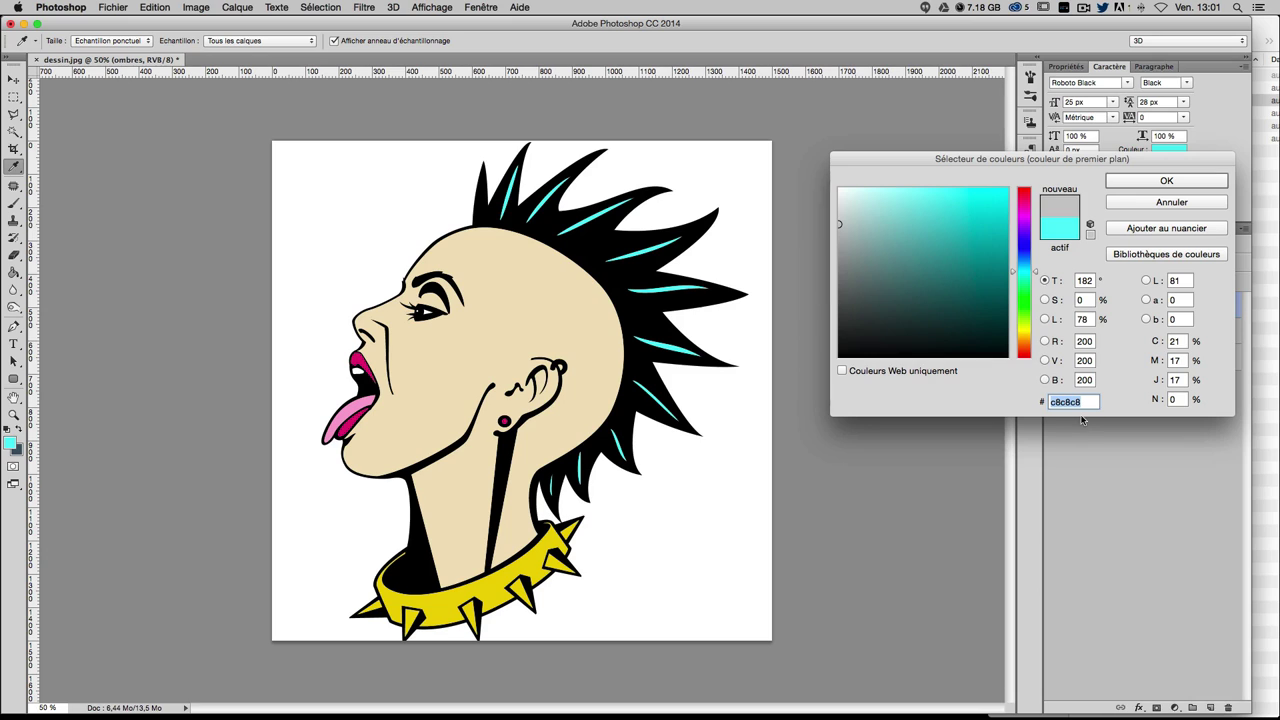
left_click(1139, 186)
key("g")
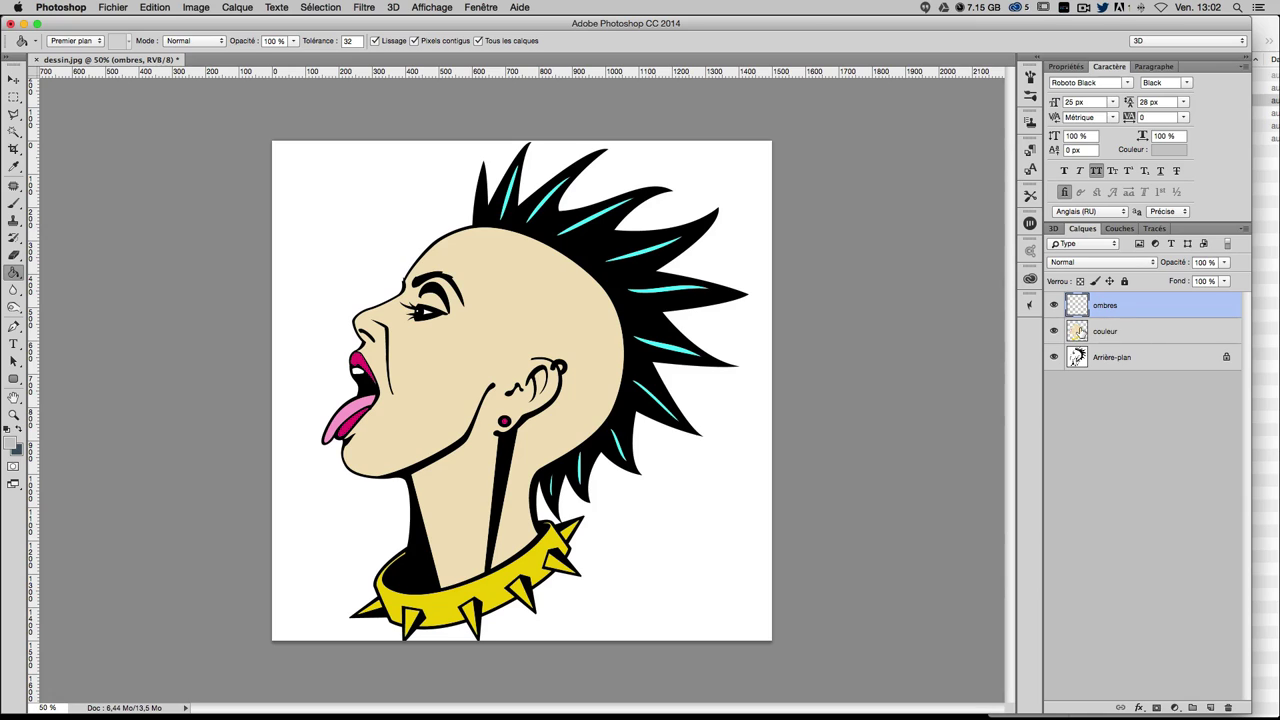
- Load the couleur layer's transparency as a selection and return to the ombres layer
left_click(1138, 334)
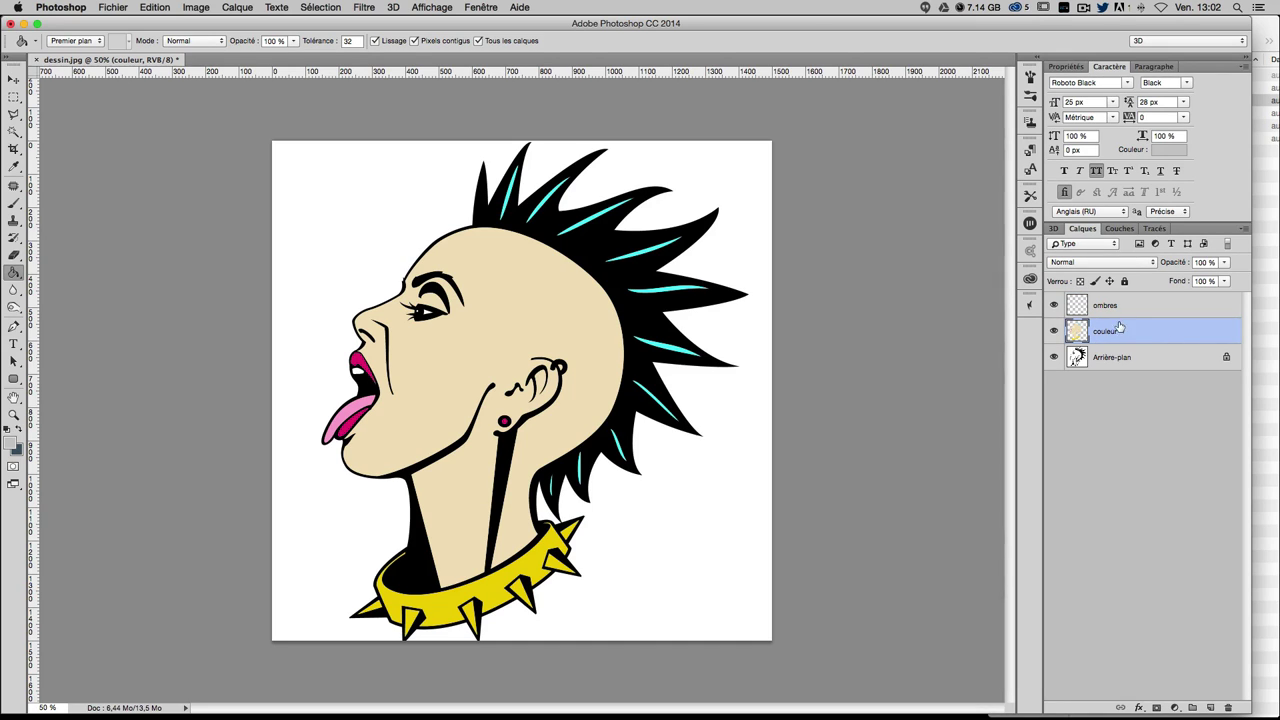
left_click(320, 8)
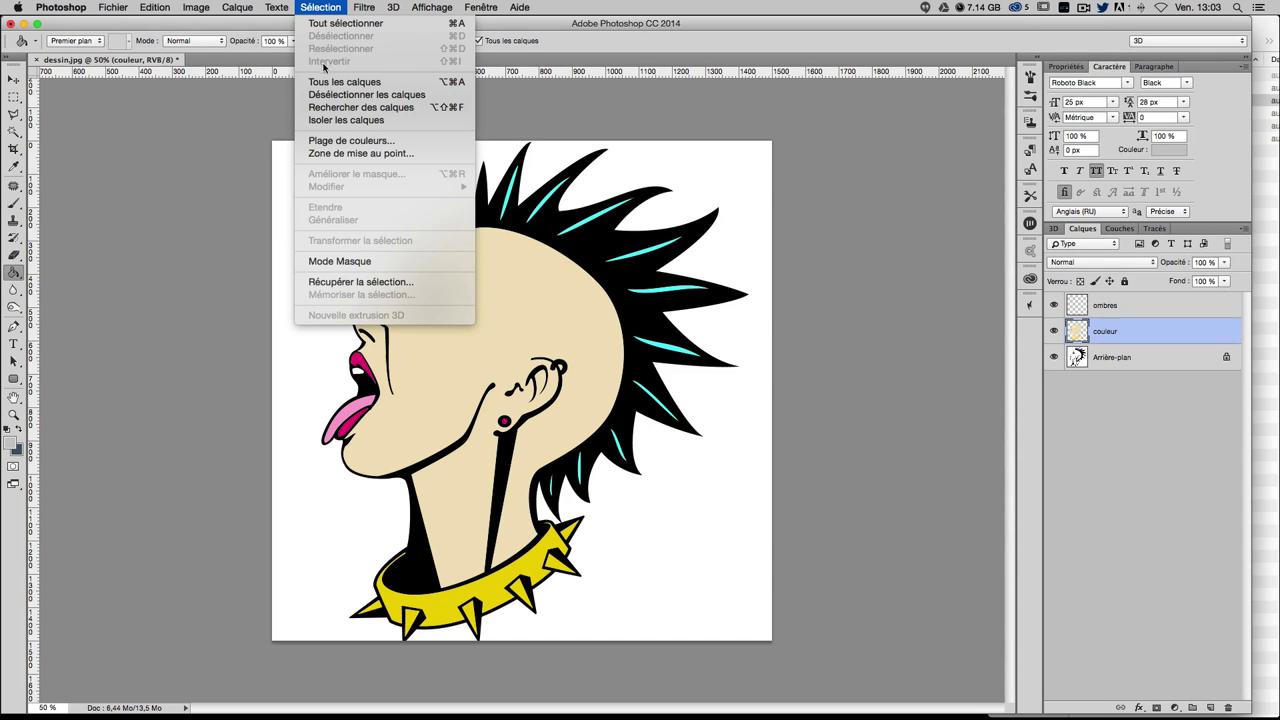
left_click(357, 281)
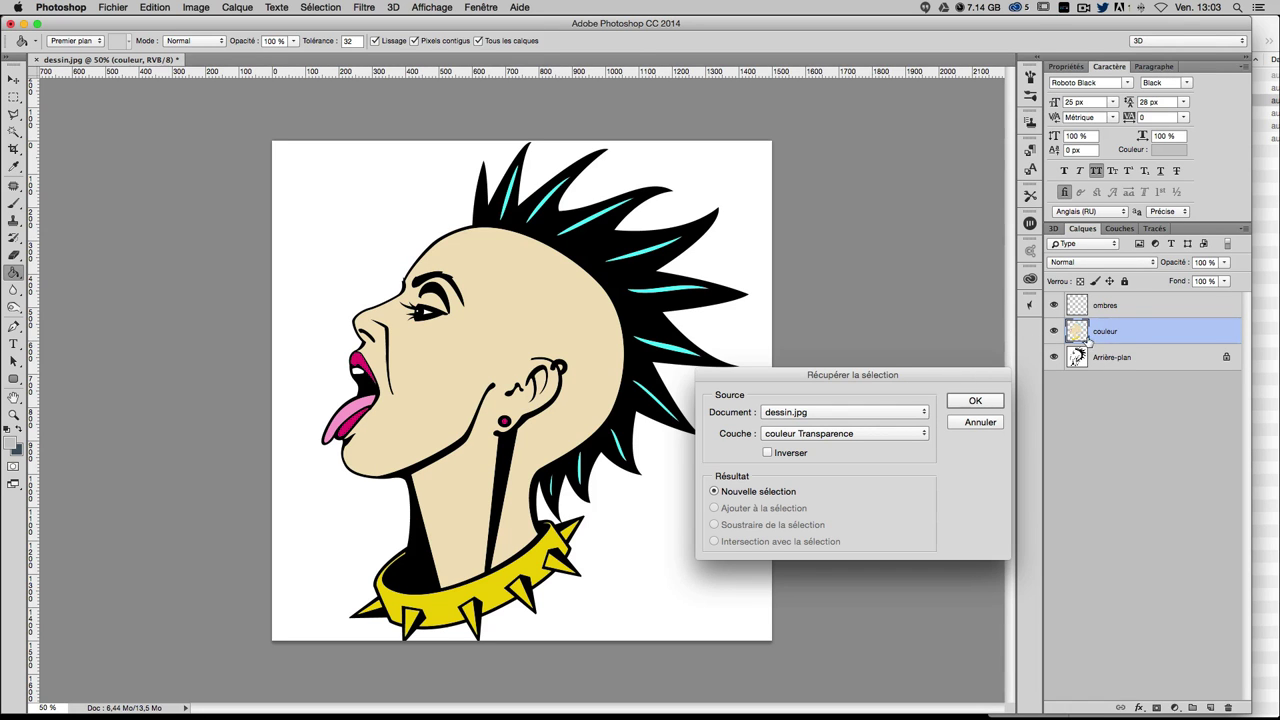
left_click(976, 401)
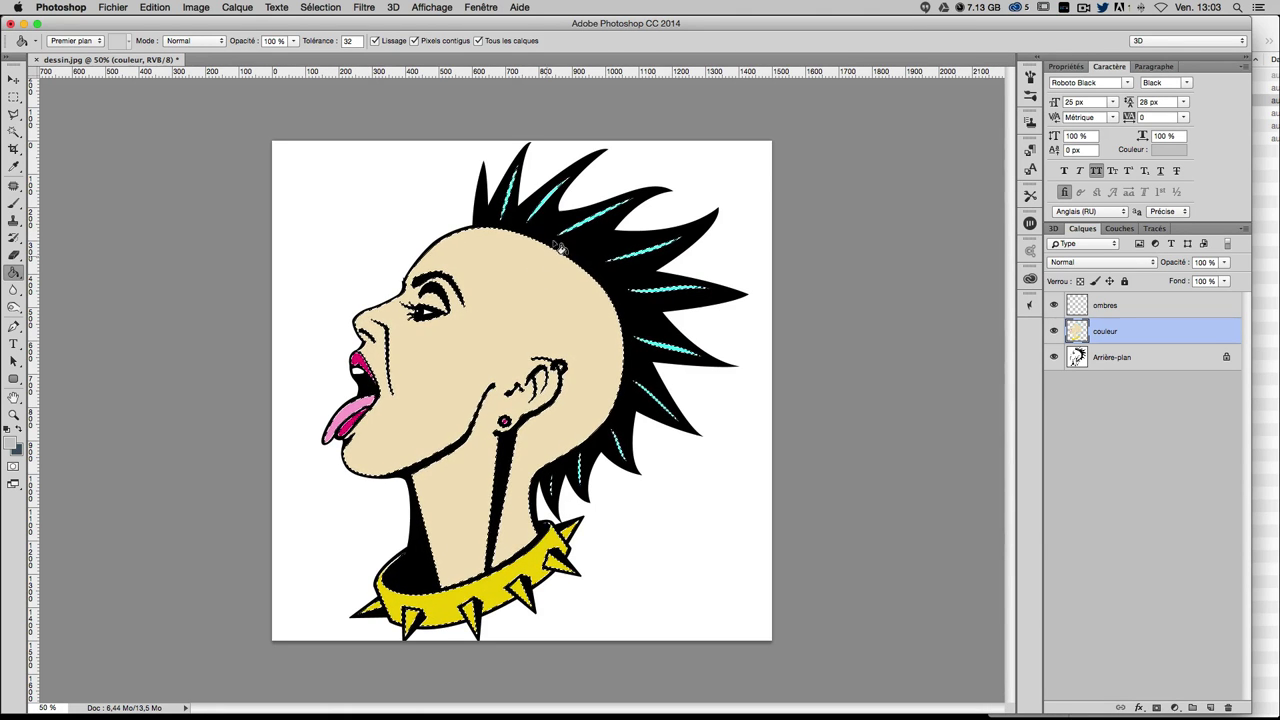
left_click(1128, 316)
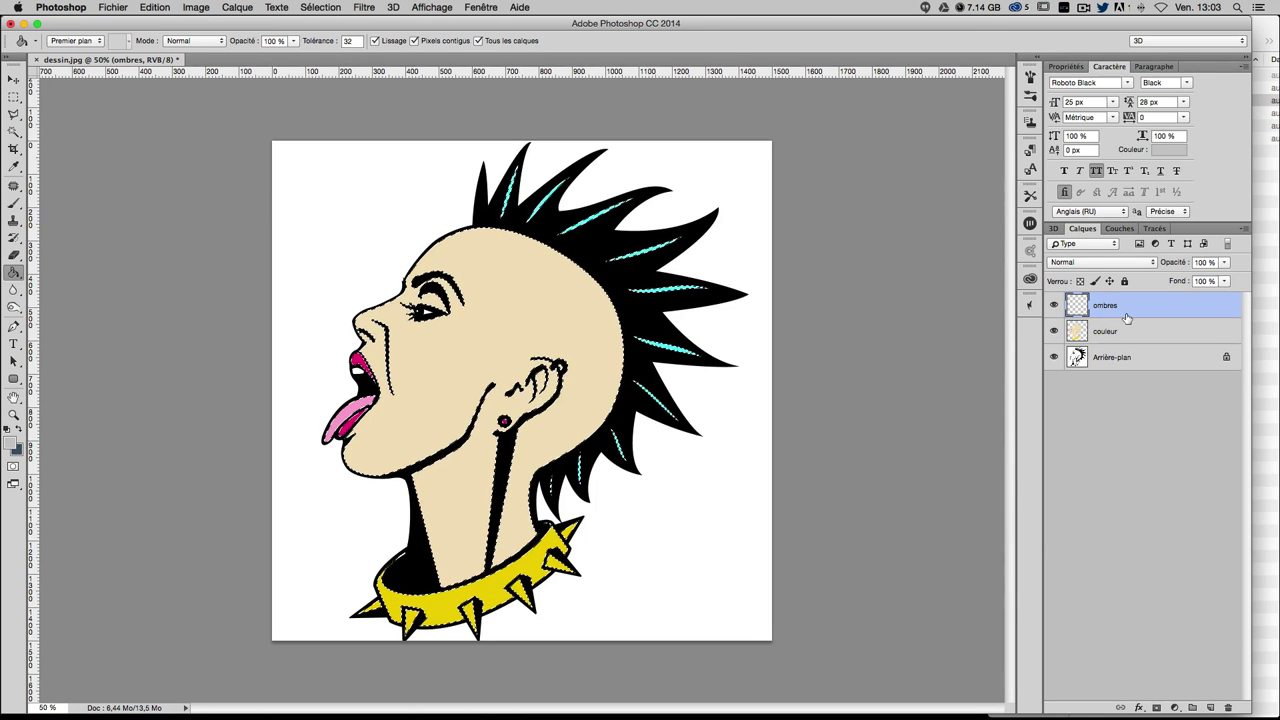
key("b")
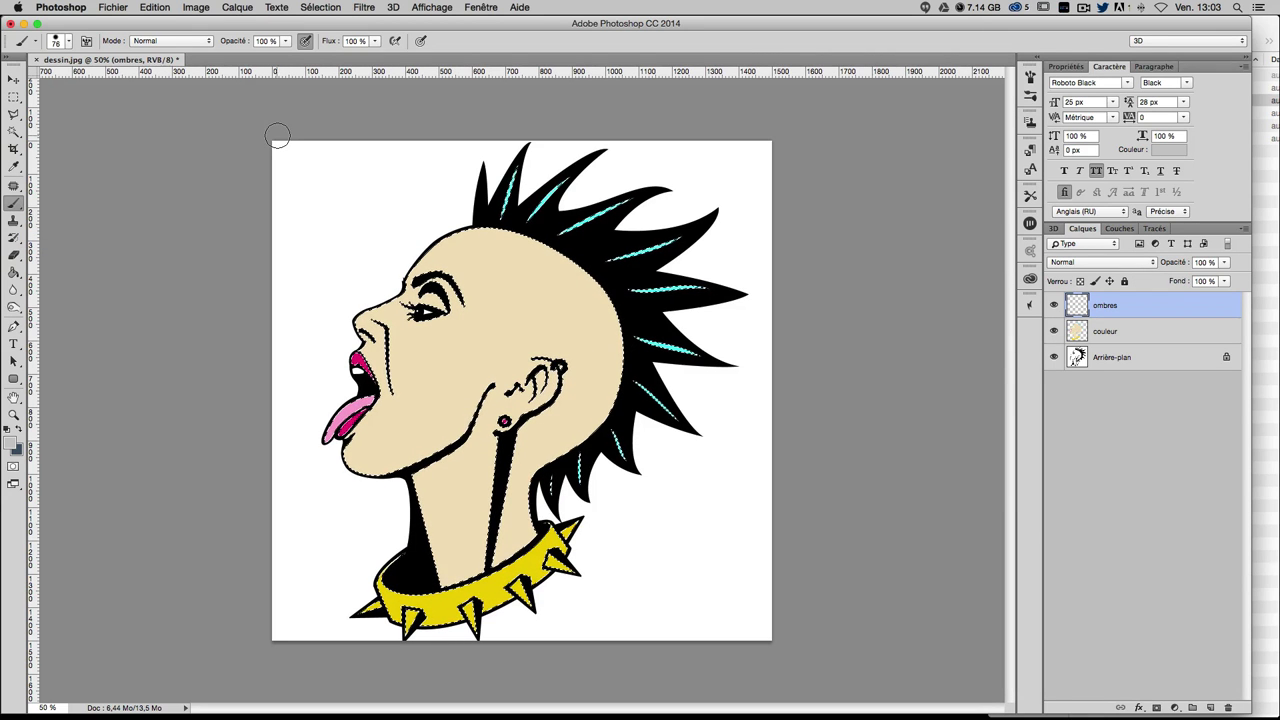
- Zoom to 100% and shrink the brush to 33 px
key("ctrl+plus")
key("ctrl+plus")
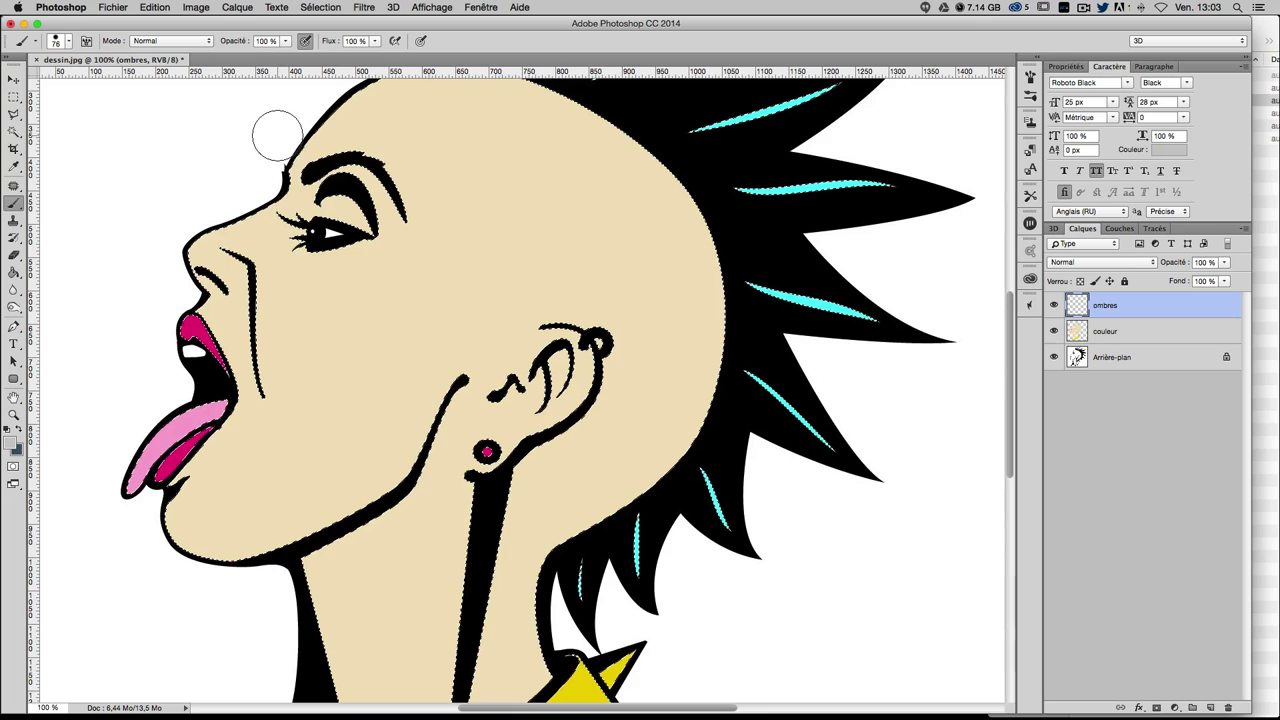
scroll(360, 250, "down", 5)
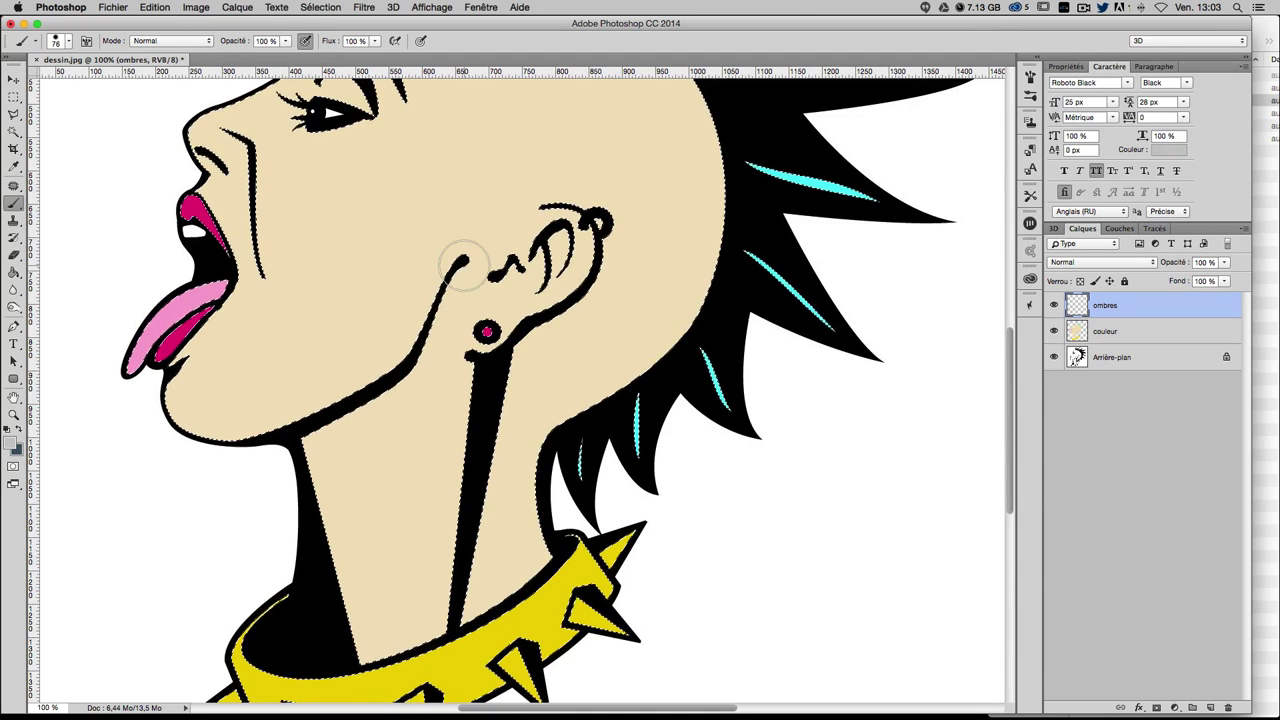
left_click_drag(463, 265, 447, 270)
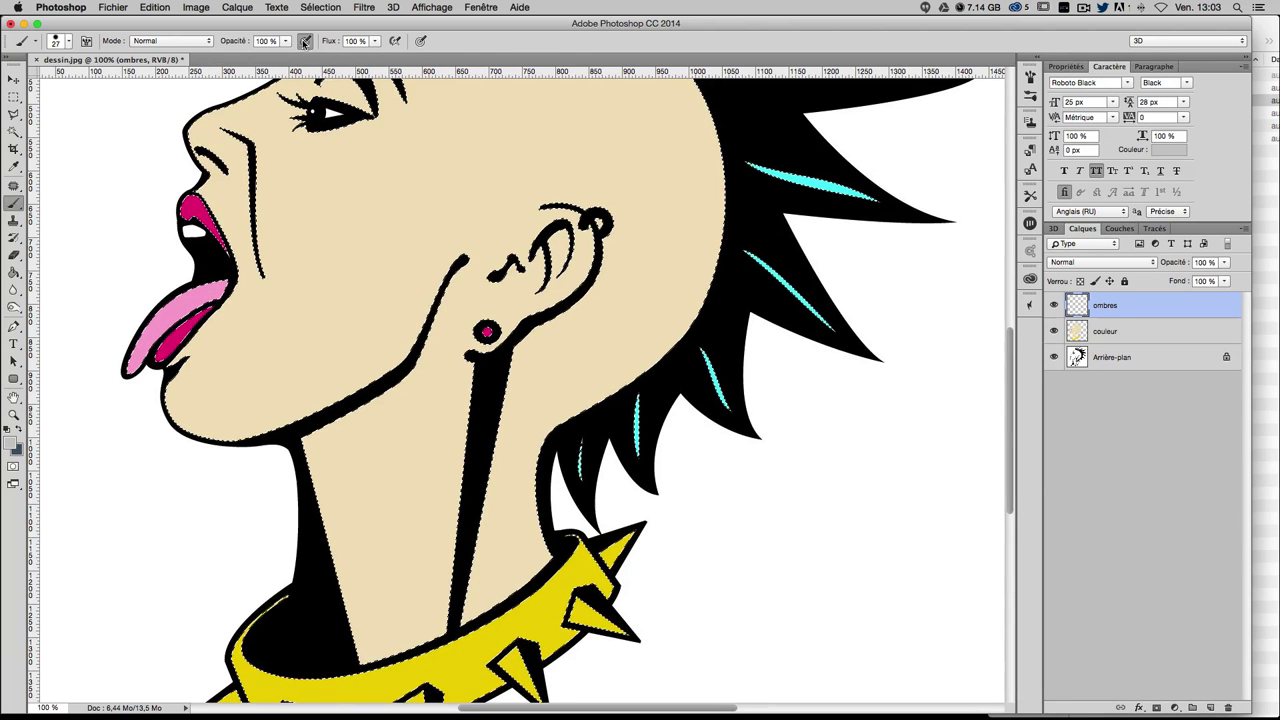
scroll(260, 130, "up", 2)
scroll(300, 155, "down", 1)
scroll(307, 162, "down", 2)
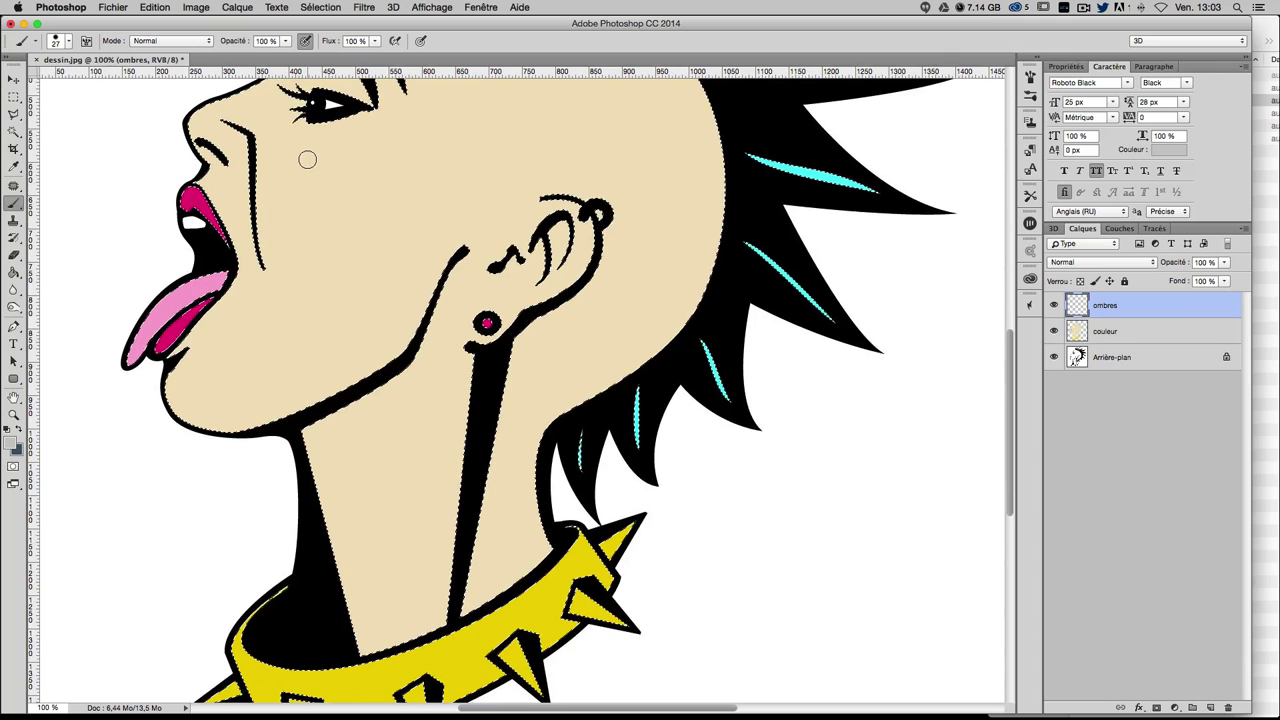
- Set the ombres layer to Produit and paint a shadow down the neck's left edge
left_click(1075, 262)
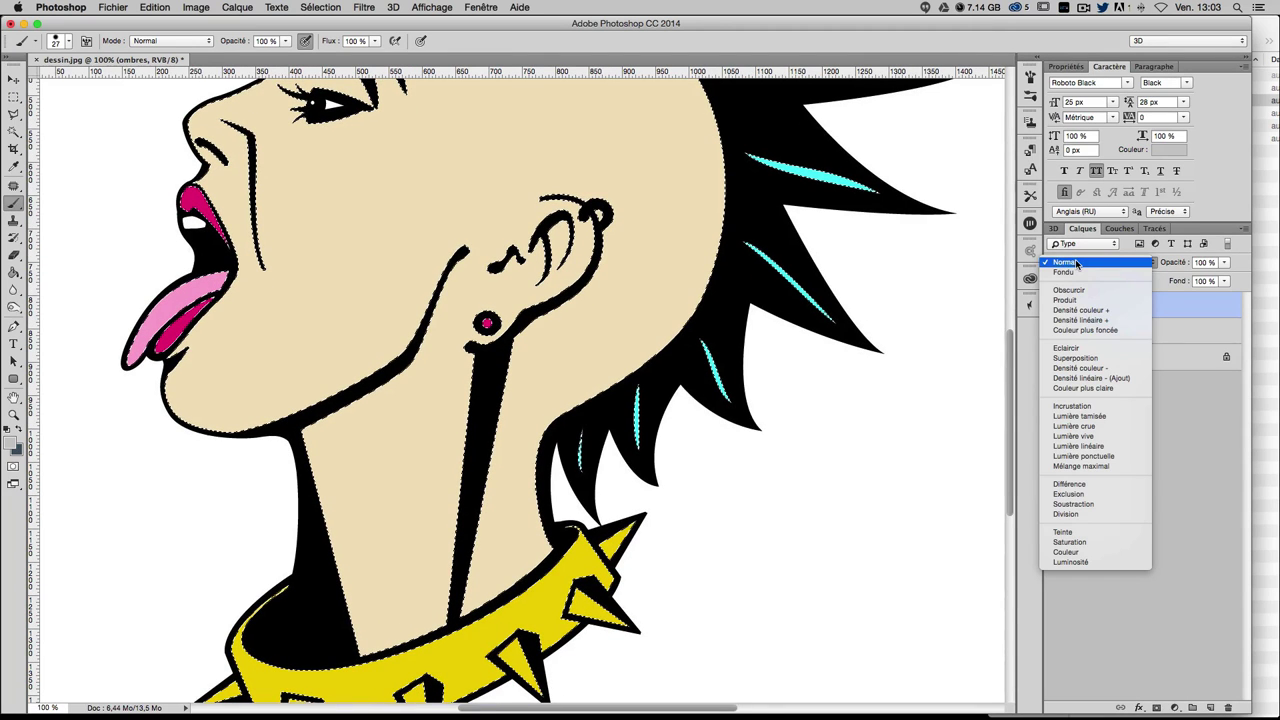
left_click(1065, 300)
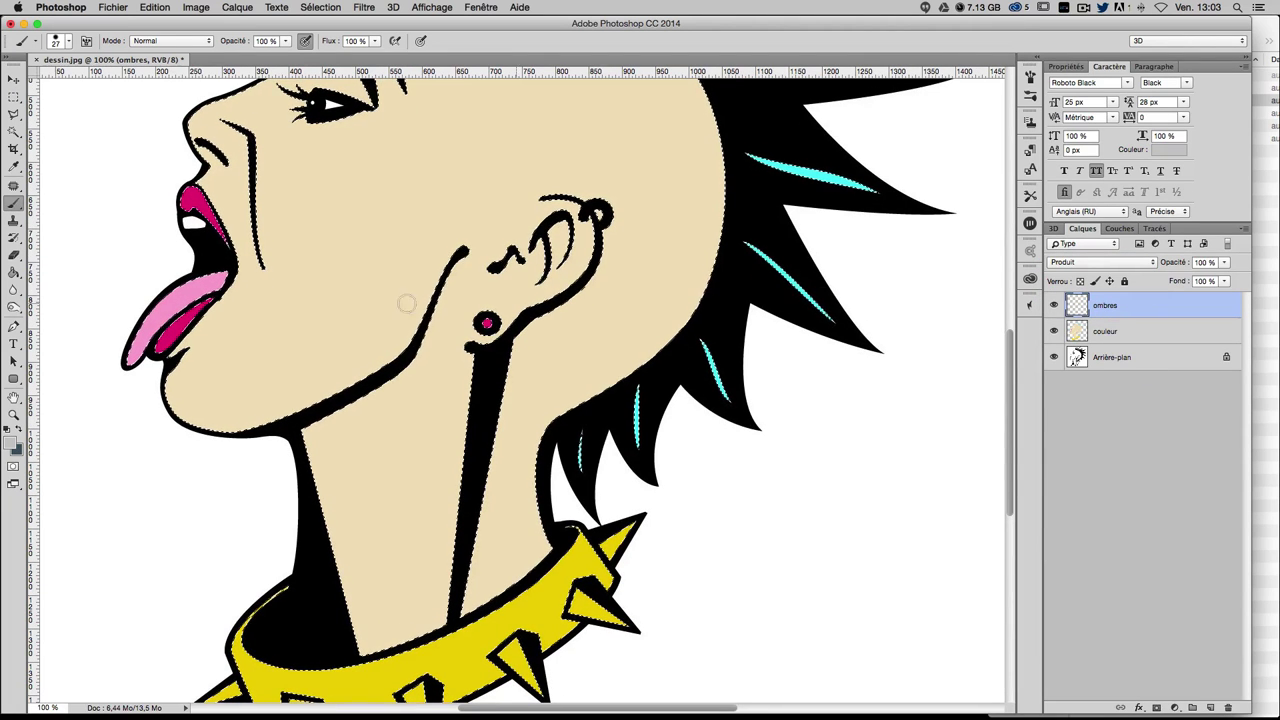
scroll(454, 374, "down", 4)
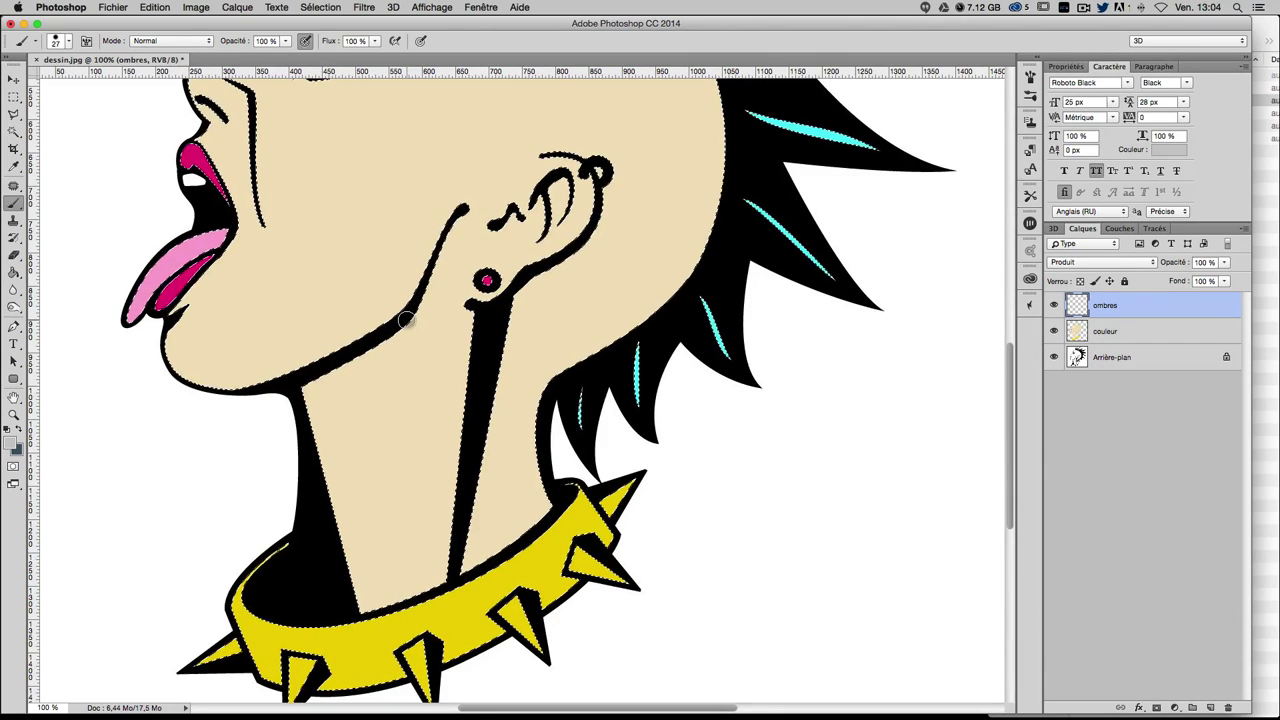
left_click(356, 610, "shift")
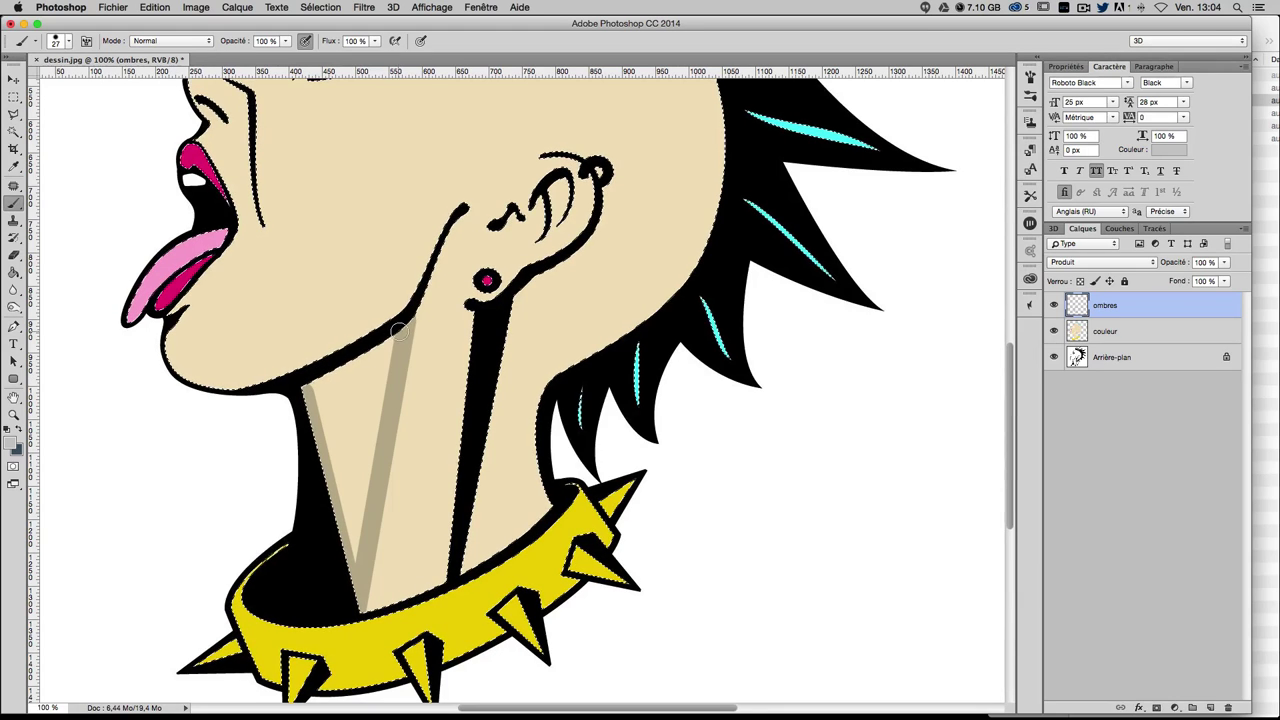
mouse_move(321, 399)
left_mouse_down()
mouse_move(342, 515)
mouse_move(368, 395)
mouse_move(341, 457)
left_mouse_up()
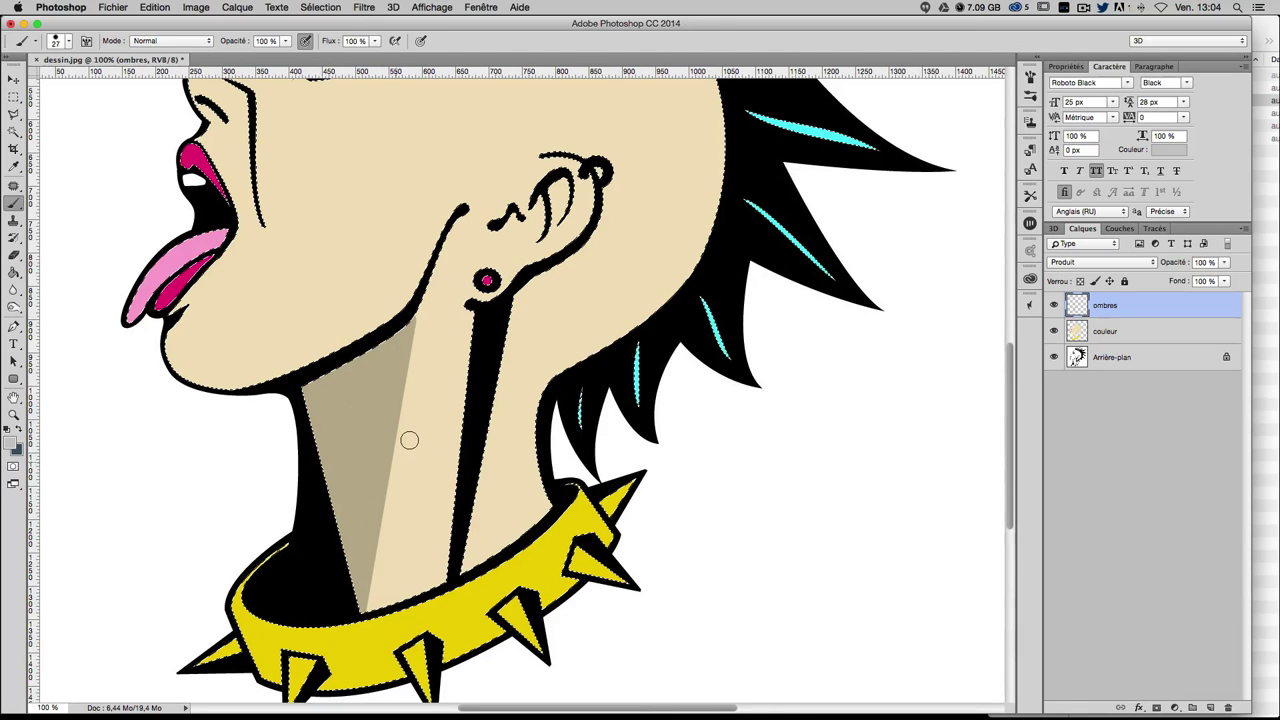
- Set the ombres layer opacity to 50% and the brush mode to Luminosité
left_click(1204, 262)
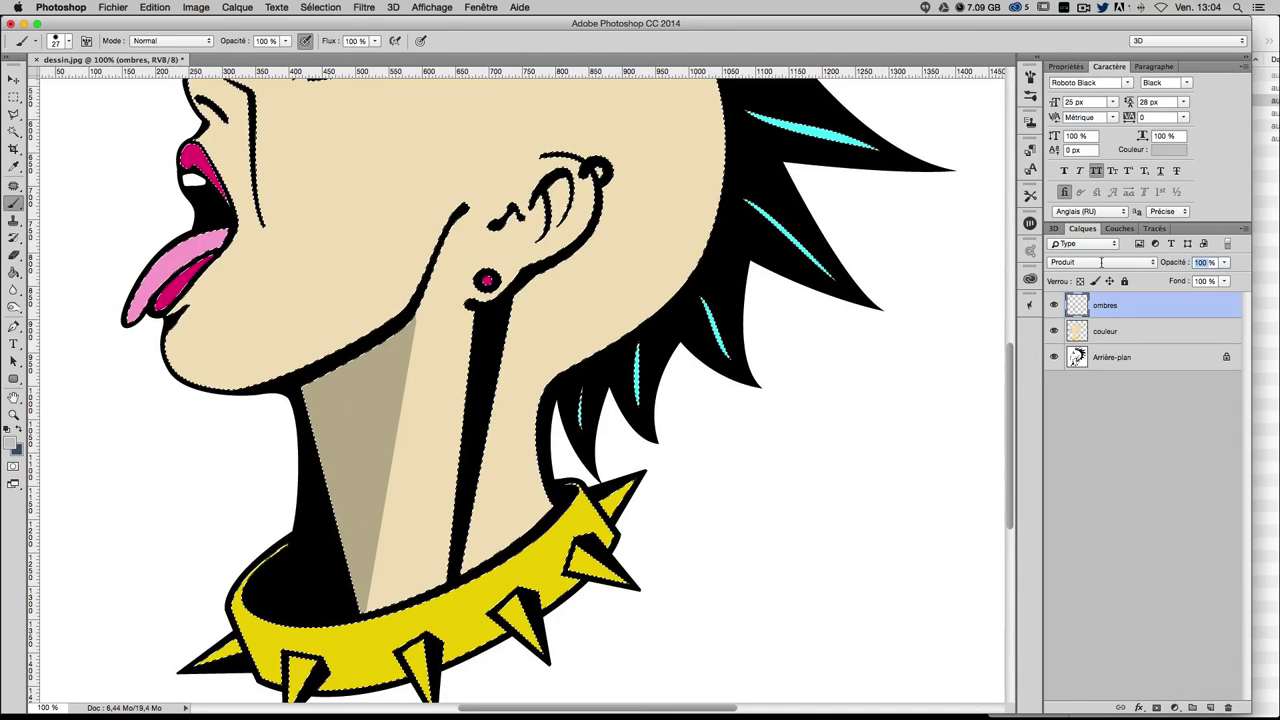
type("50")
key("Return")
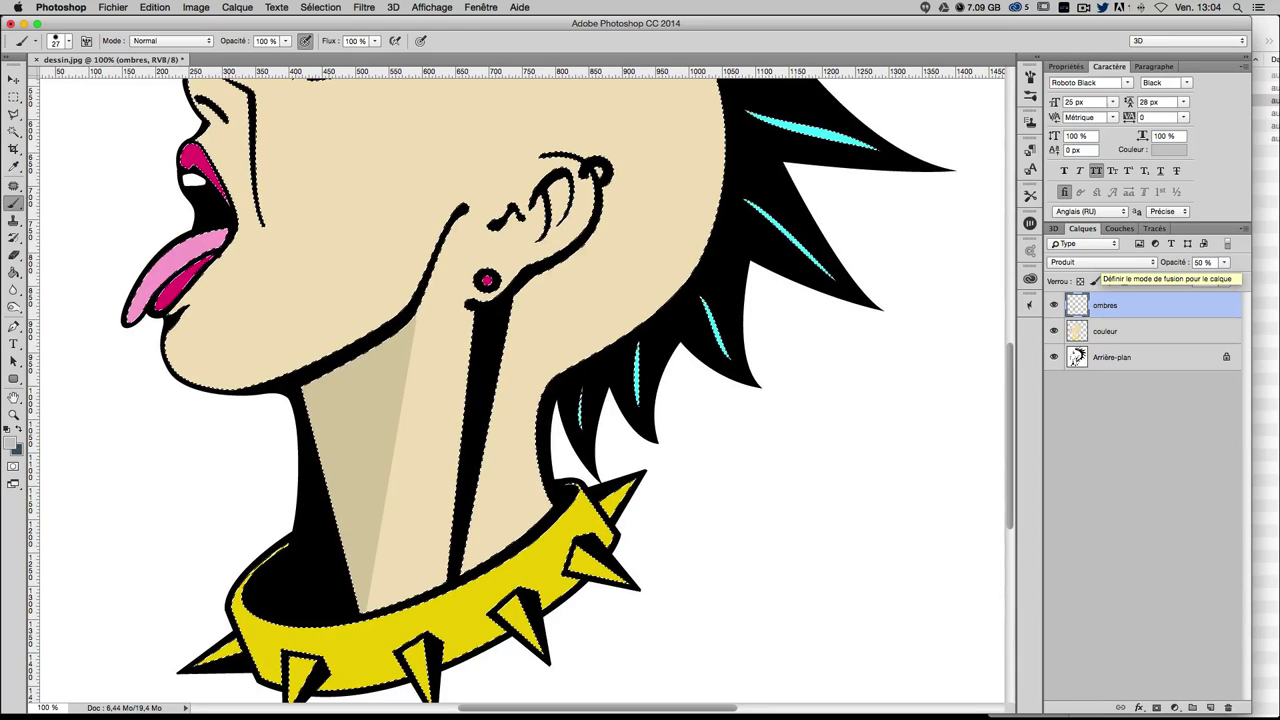
scroll(490, 353, "down", 1)
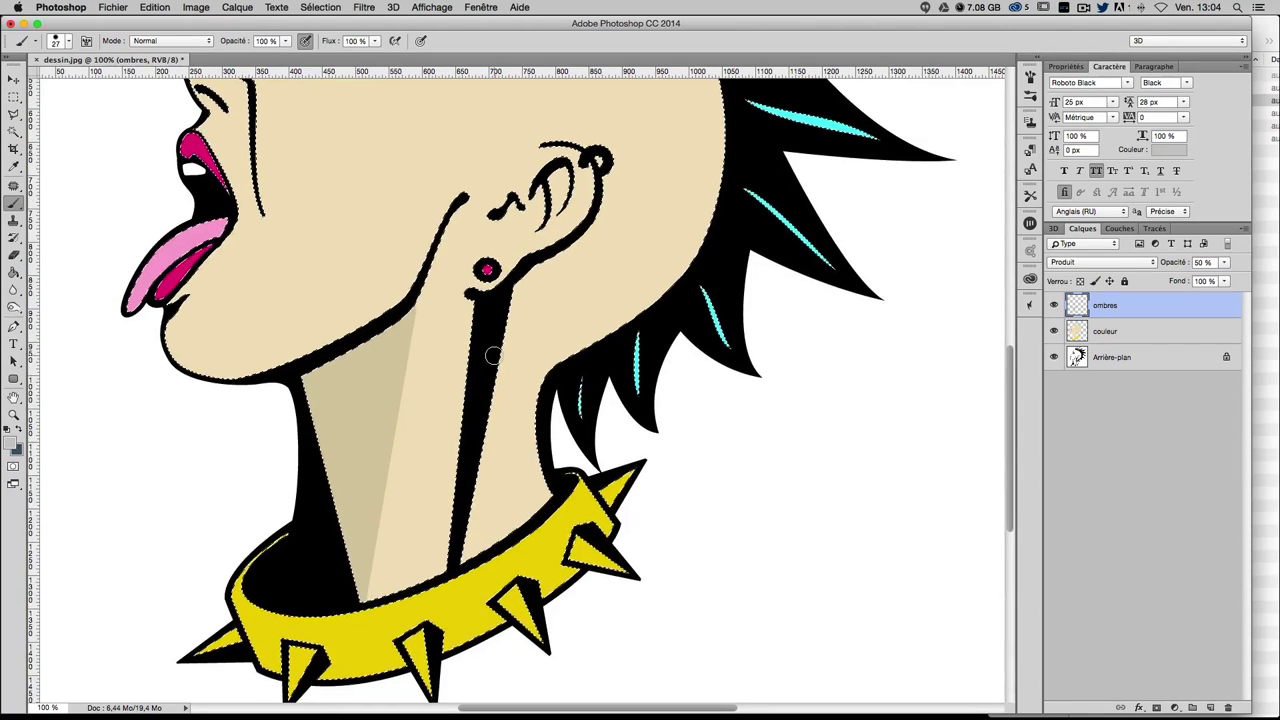
scroll(490, 355, "up", 5)
key("shift+alt+y")
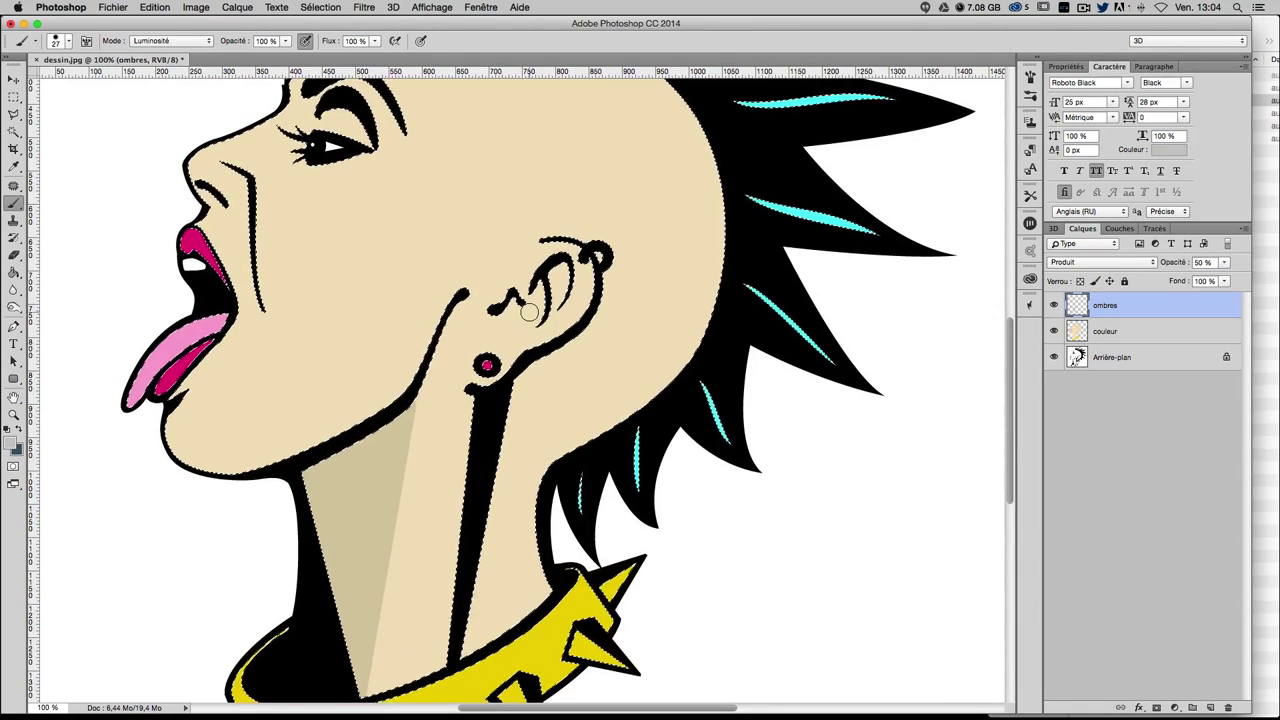
- With an 8 px brush, shade beneath the ear squiggle and along the inner ear curve
key("ctrl+minus")
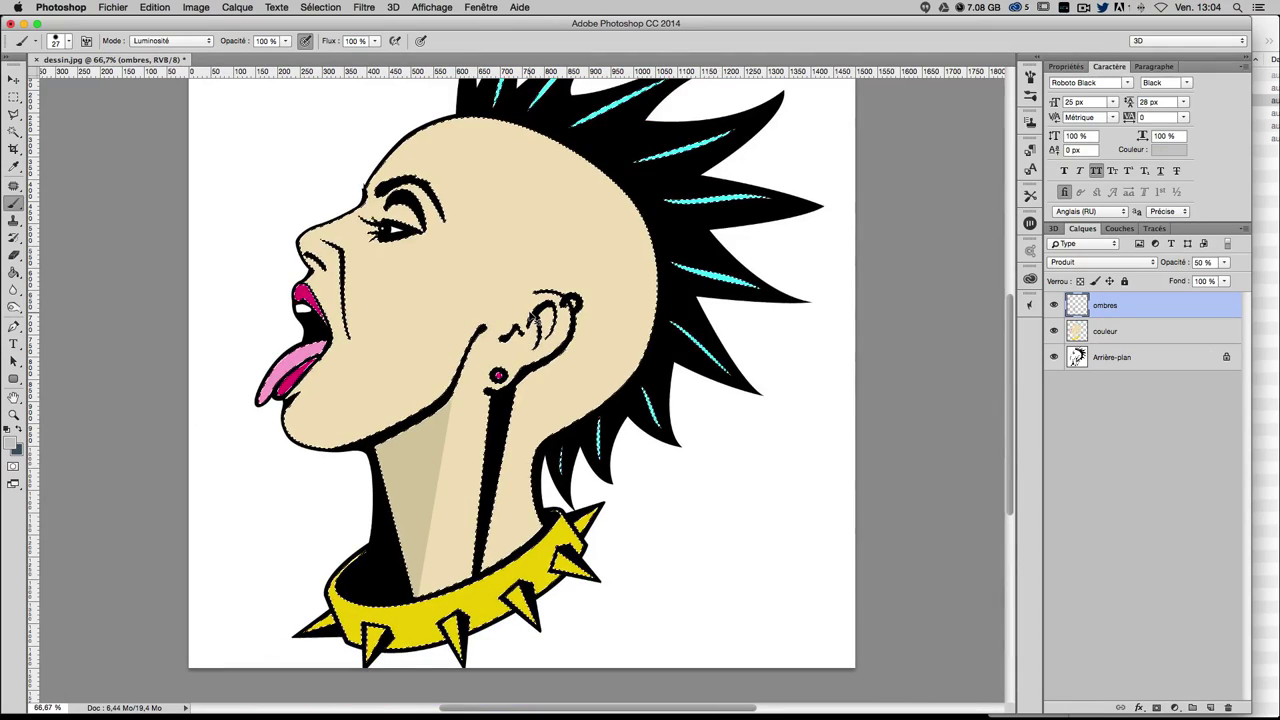
key("ctrl+plus")
key("ctrl+plus")
key("ctrl+plus")
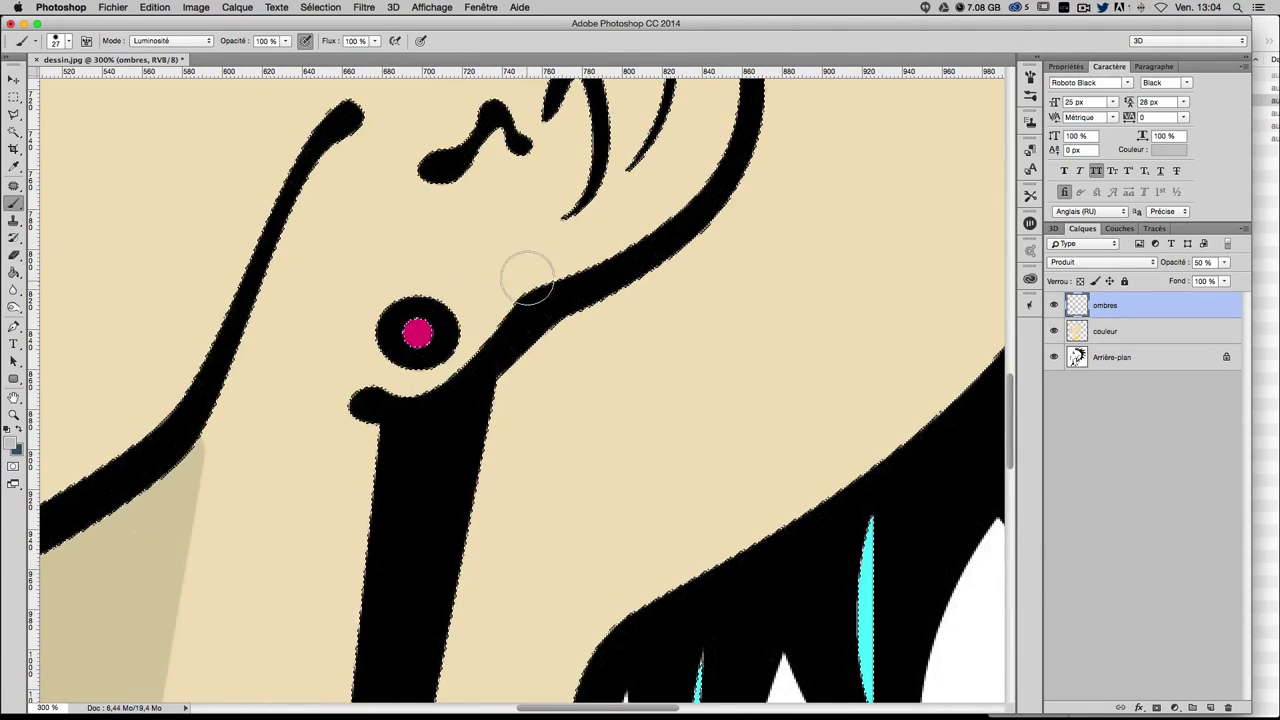
left_click_drag(514, 210, 493, 220)
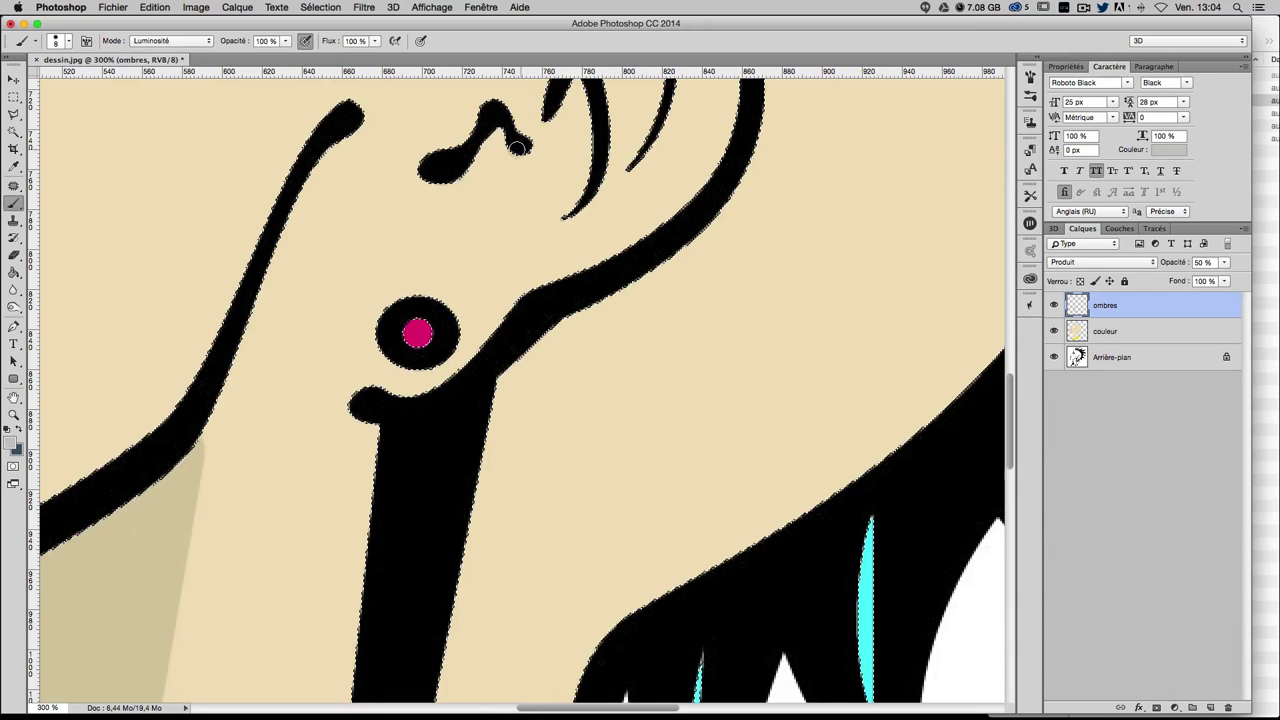
left_click_drag(518, 148, 495, 140)
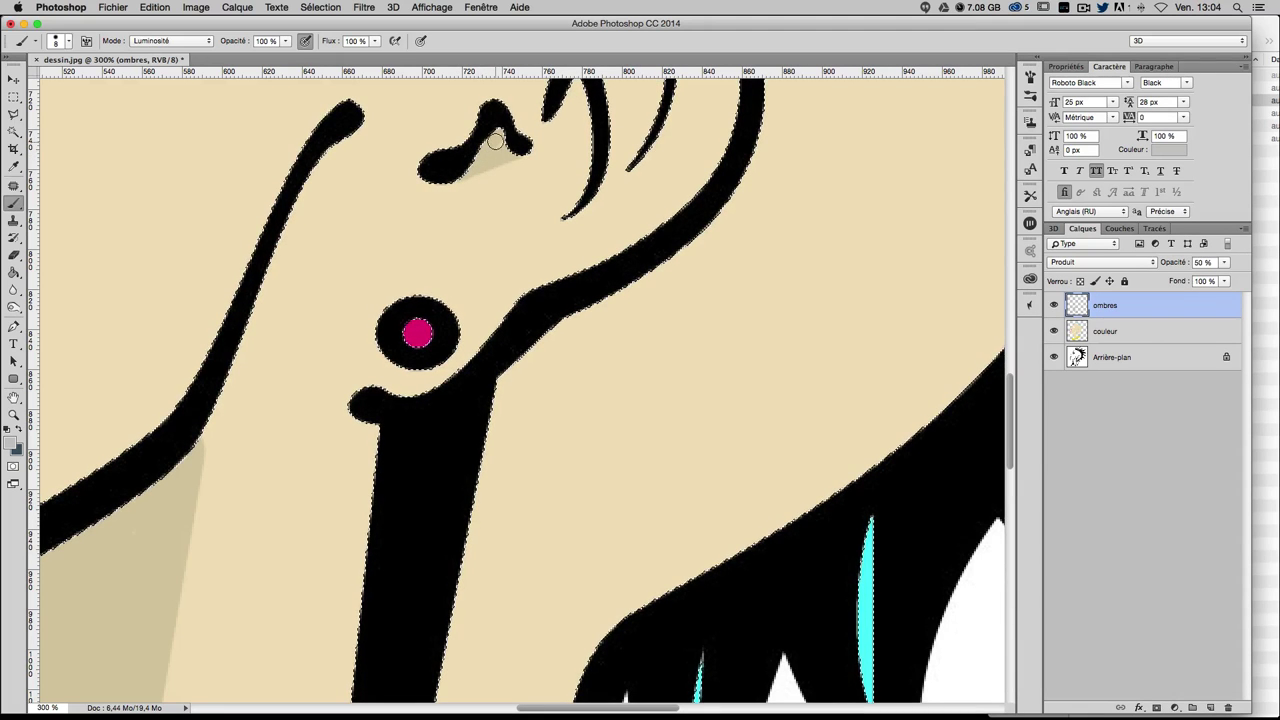
scroll(580, 180, "up", 1)
scroll(563, 150, "up", 3)
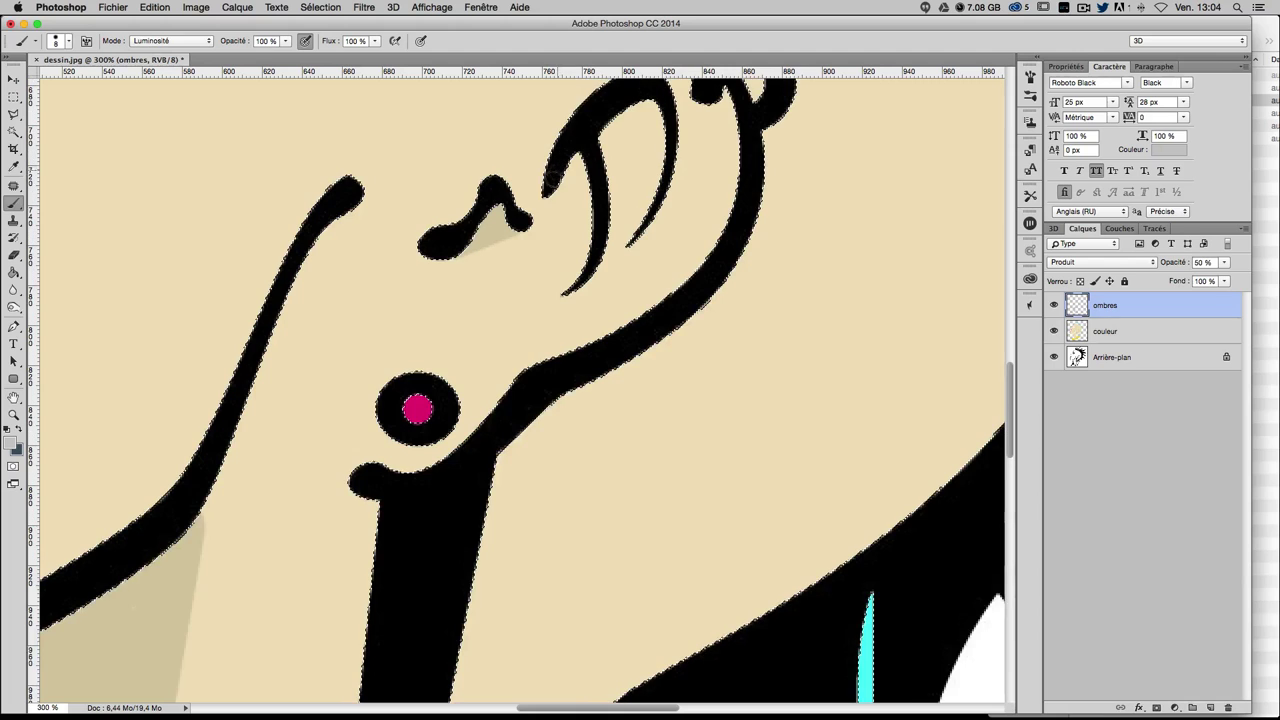
left_click_drag(550, 196, 567, 285)
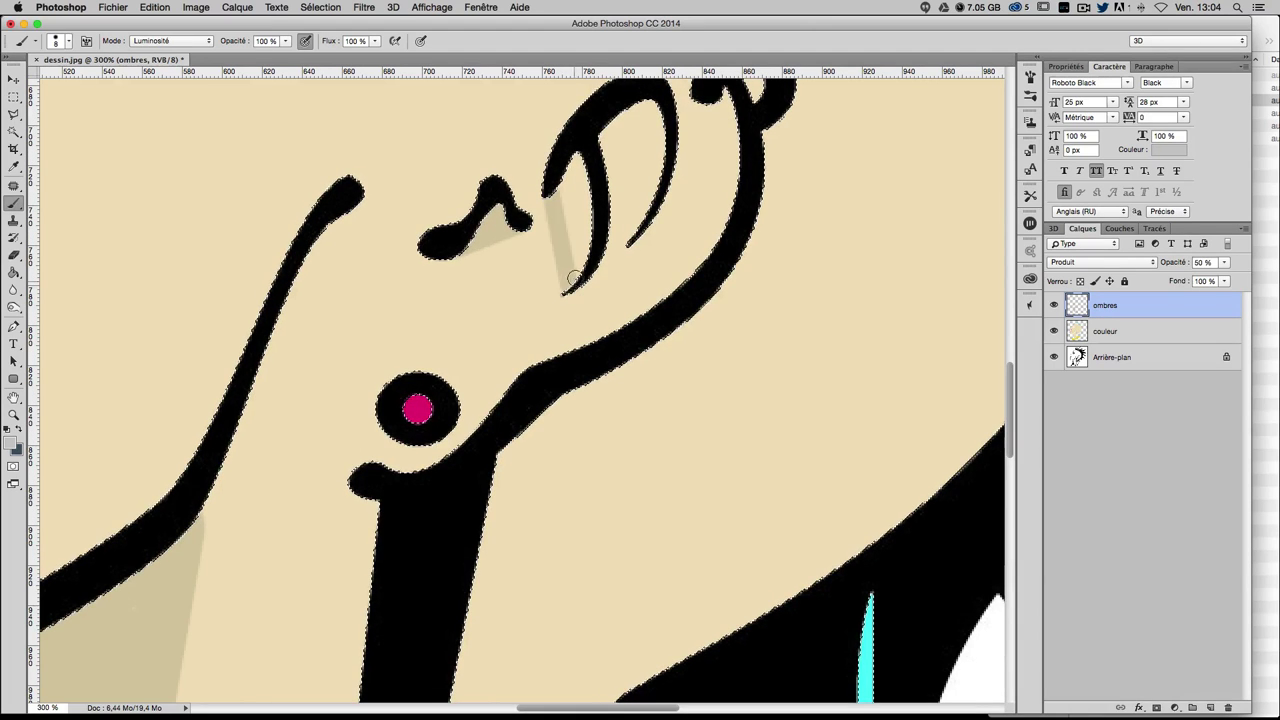
left_click_drag(575, 170, 558, 213)
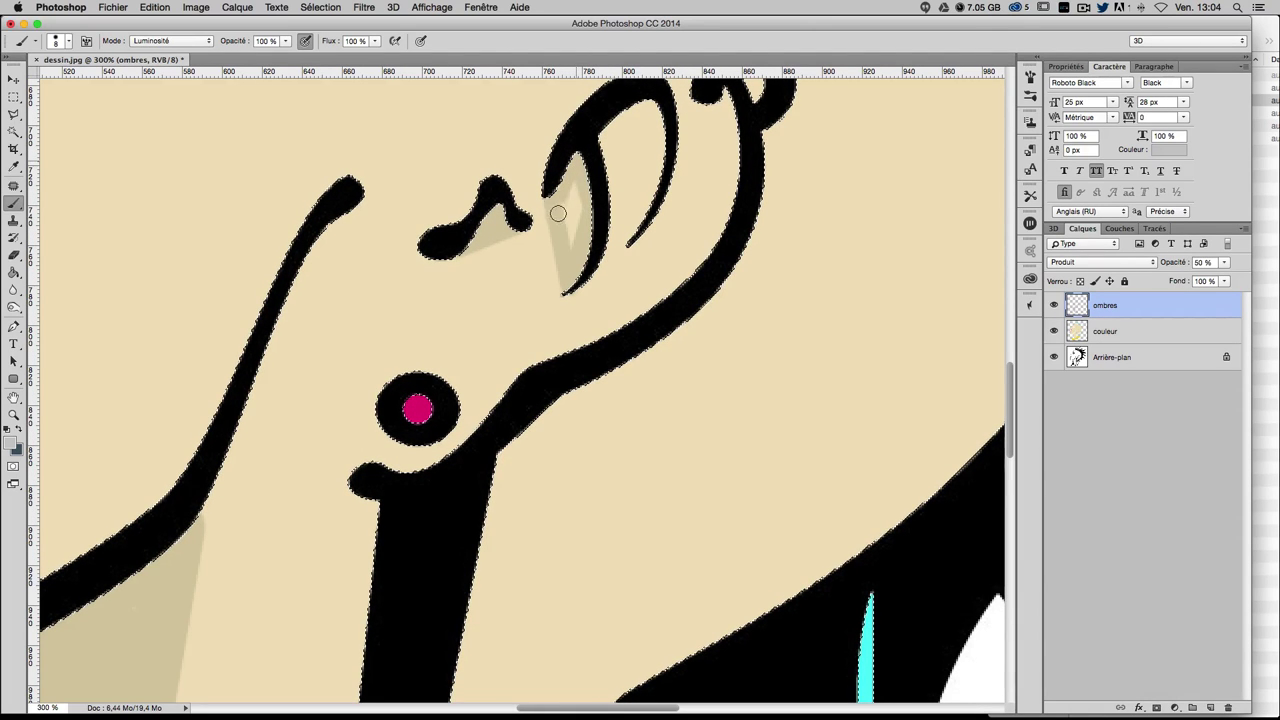
- Paint a V-shaped shadow inside the ear's right arm, then zoom back to 100%
scroll(618, 215, "up", 1)
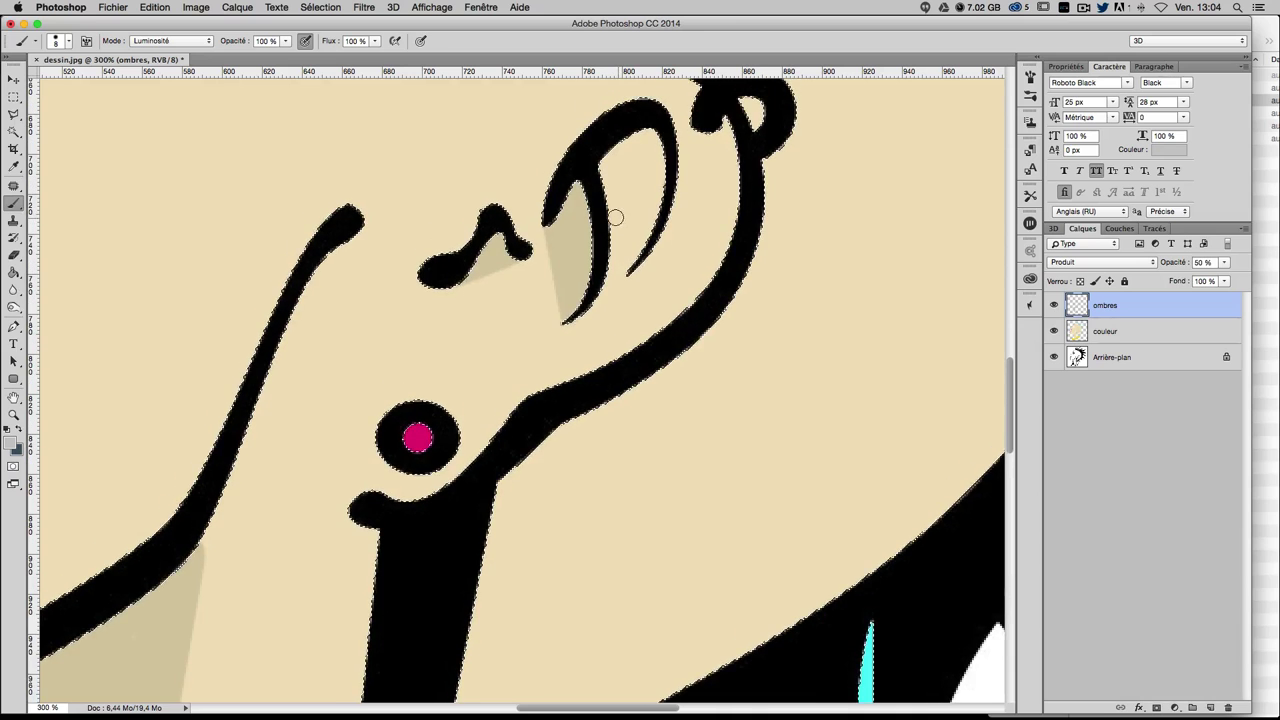
left_click(627, 267, "shift")
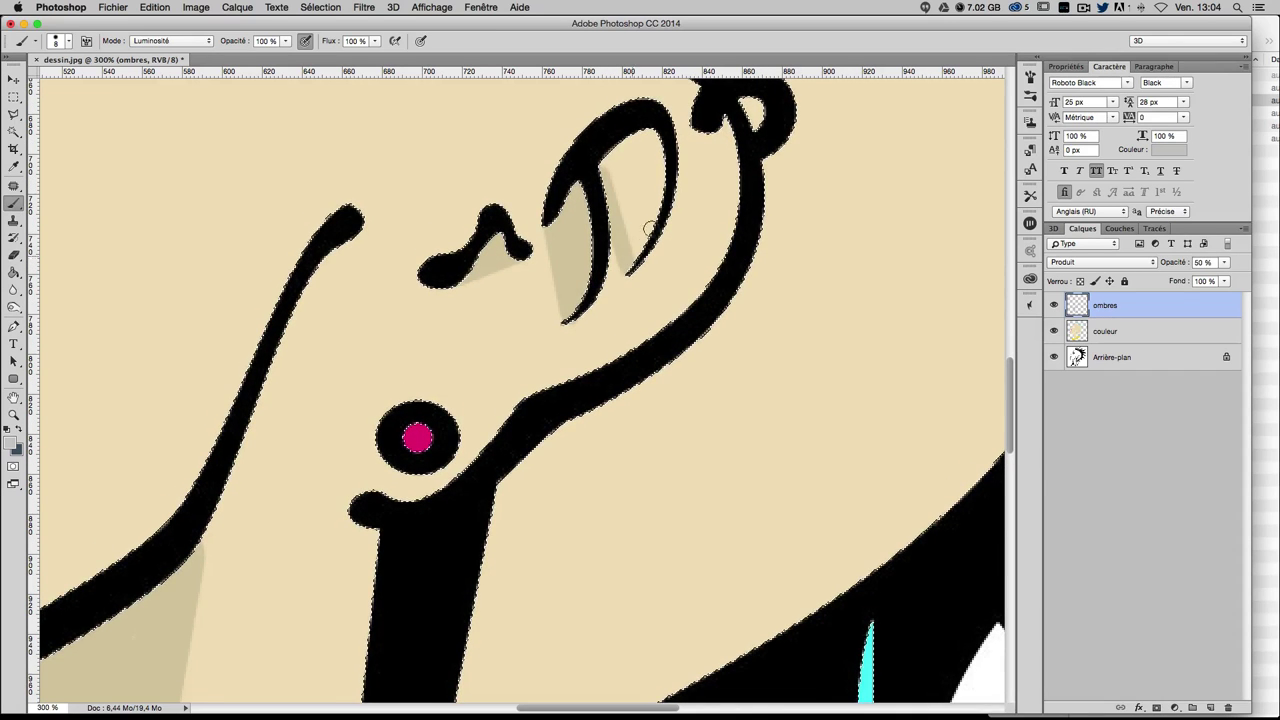
left_click(656, 161, "shift")
mouse_move(656, 161)
left_mouse_down()
mouse_move(651, 213)
mouse_move(621, 203)
left_mouse_up()
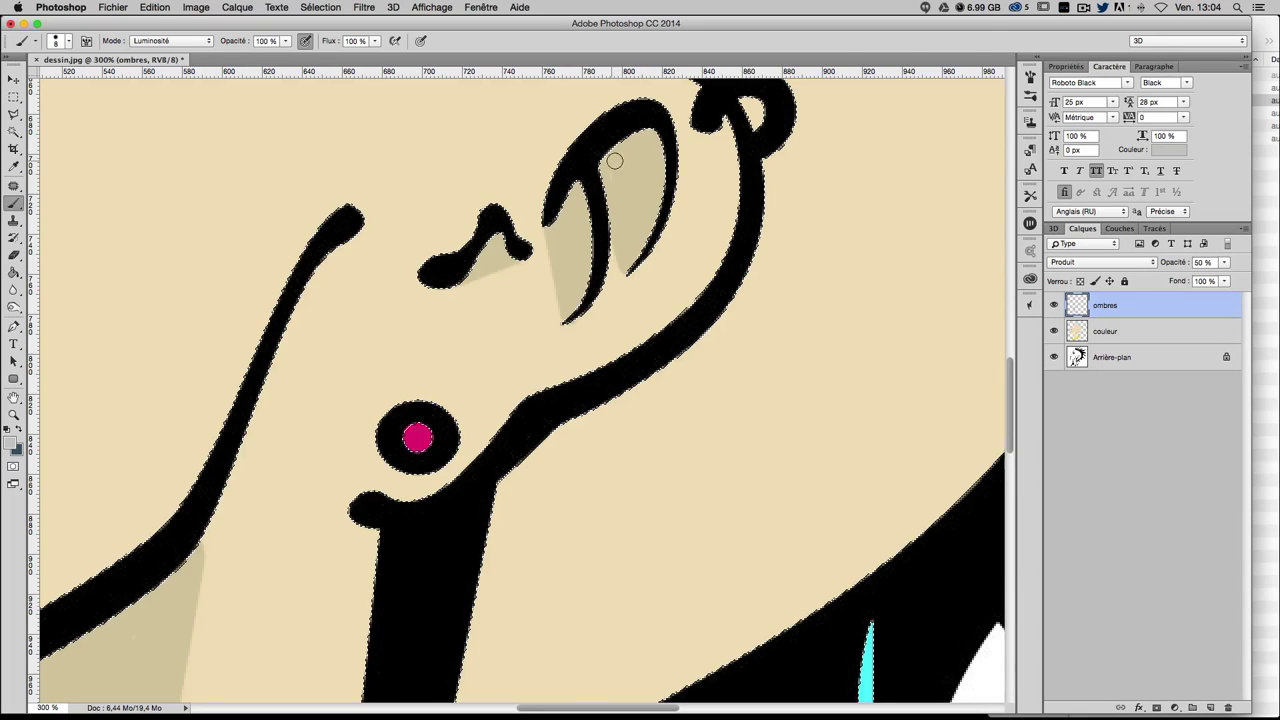
key("ctrl+minus")
key("ctrl+minus")
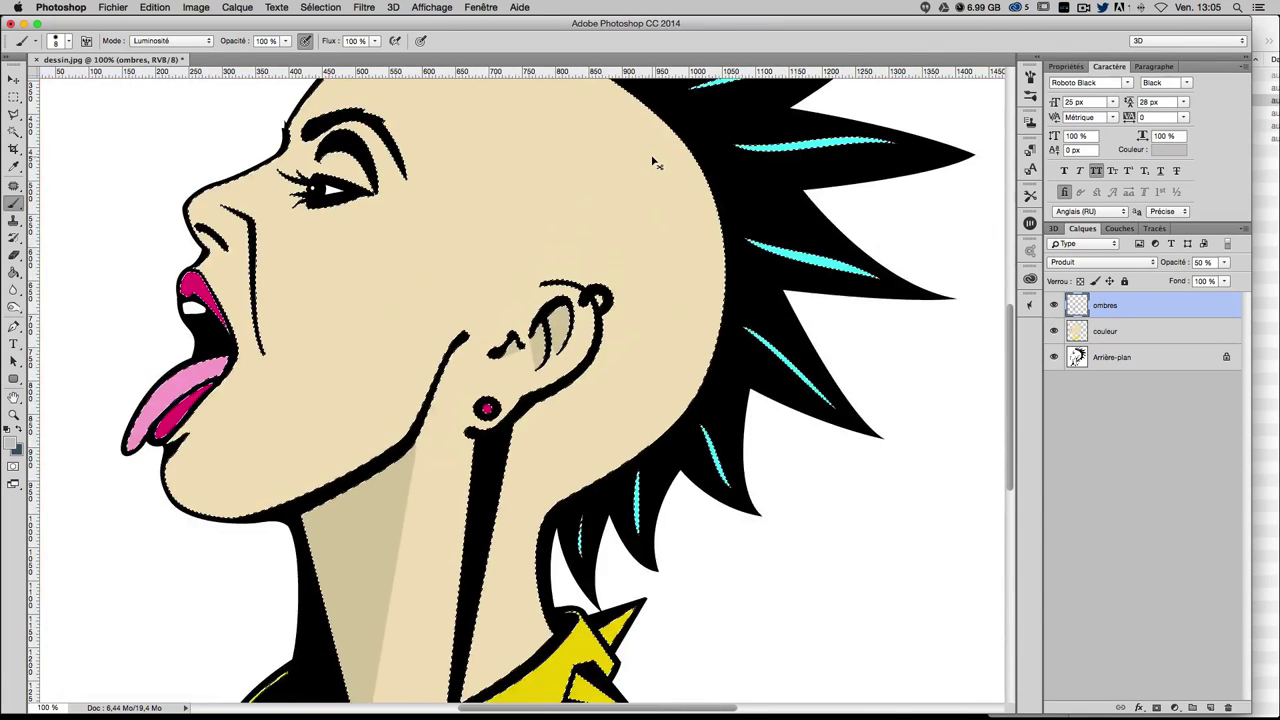
key("ctrl+minus")
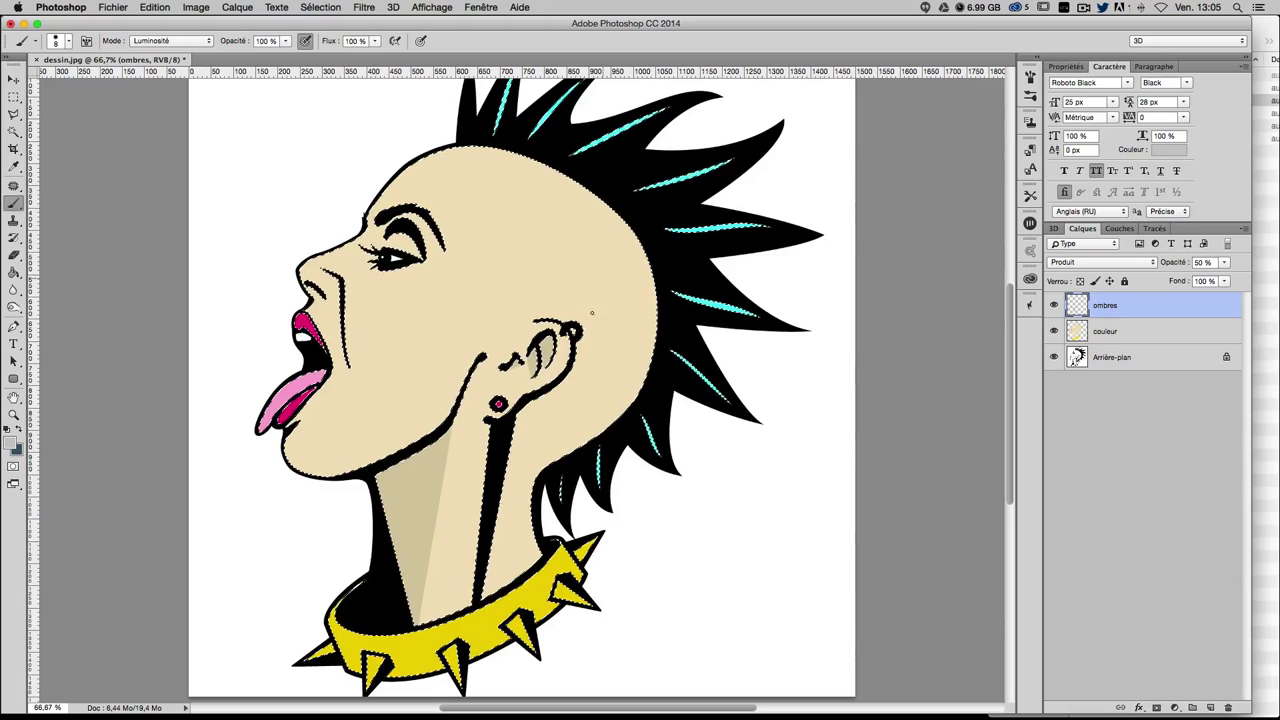
- At 200%, paint a straight darker shadow across the collar, ending with a 14 px brush
key("ctrl+plus")
key("ctrl+minus")
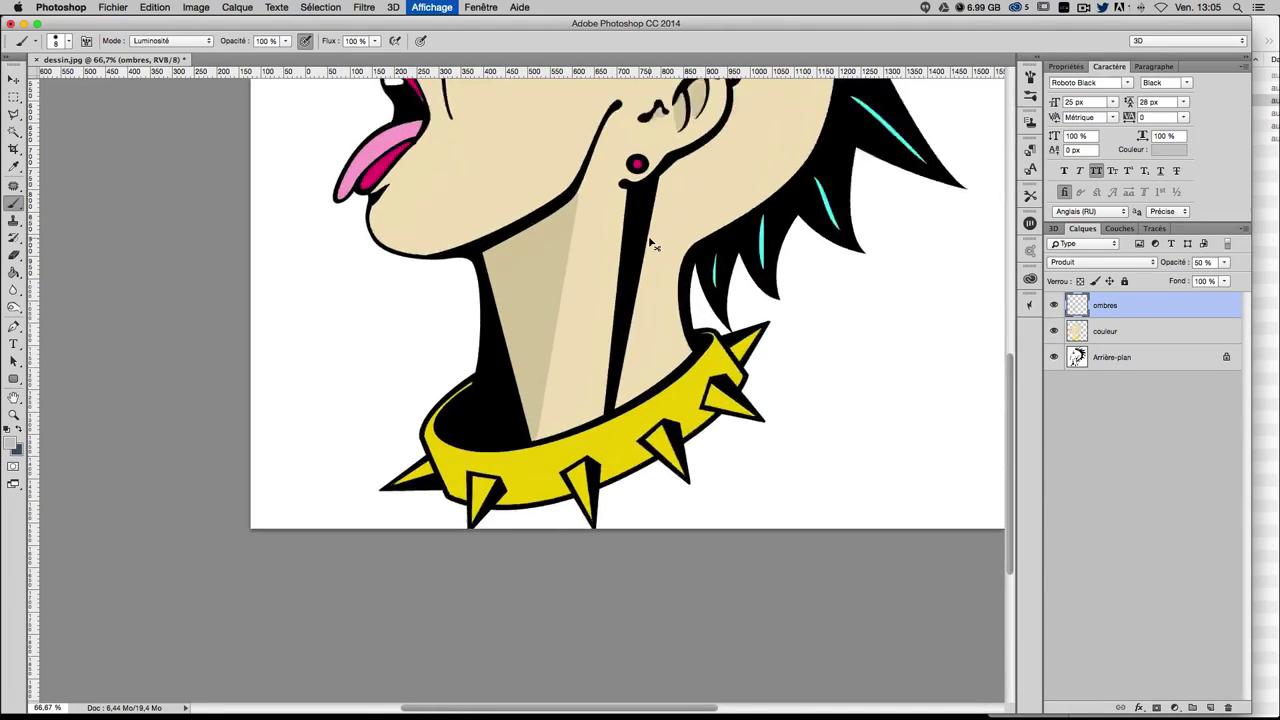
key("ctrl+plus")
key("ctrl+plus")
scroll(586, 371, "down", 5)
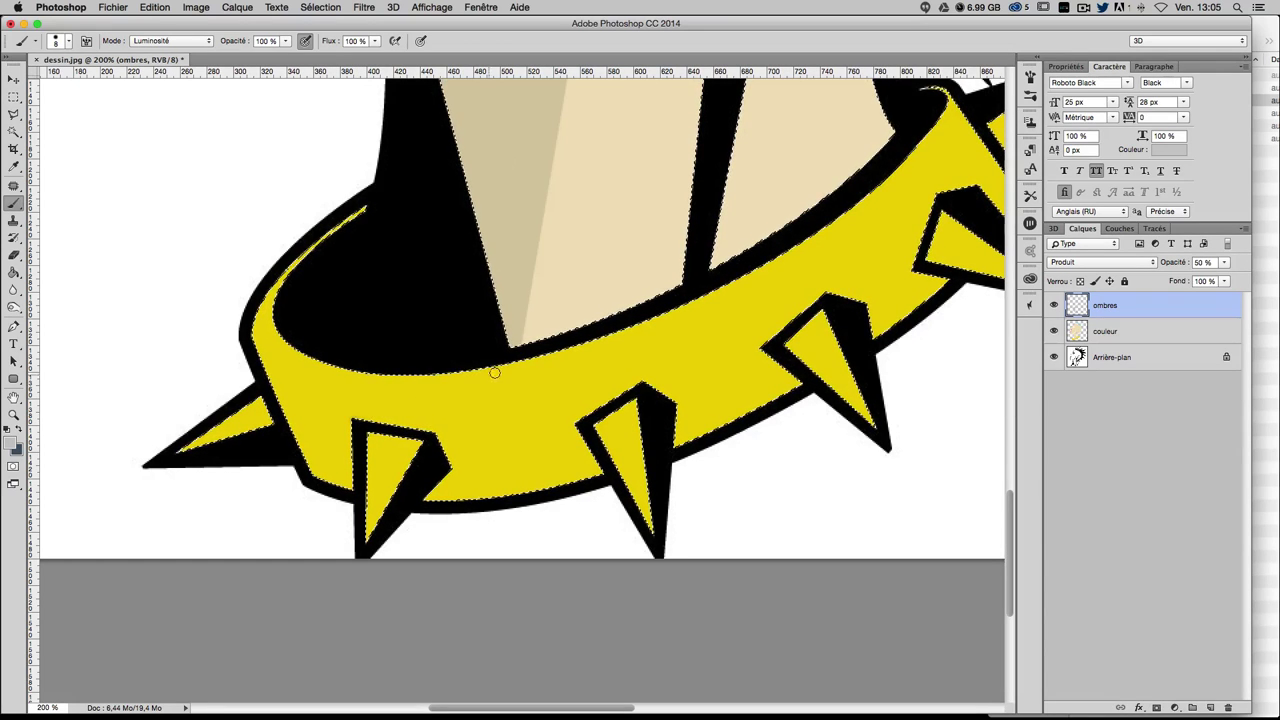
left_click(520, 358, "shift")
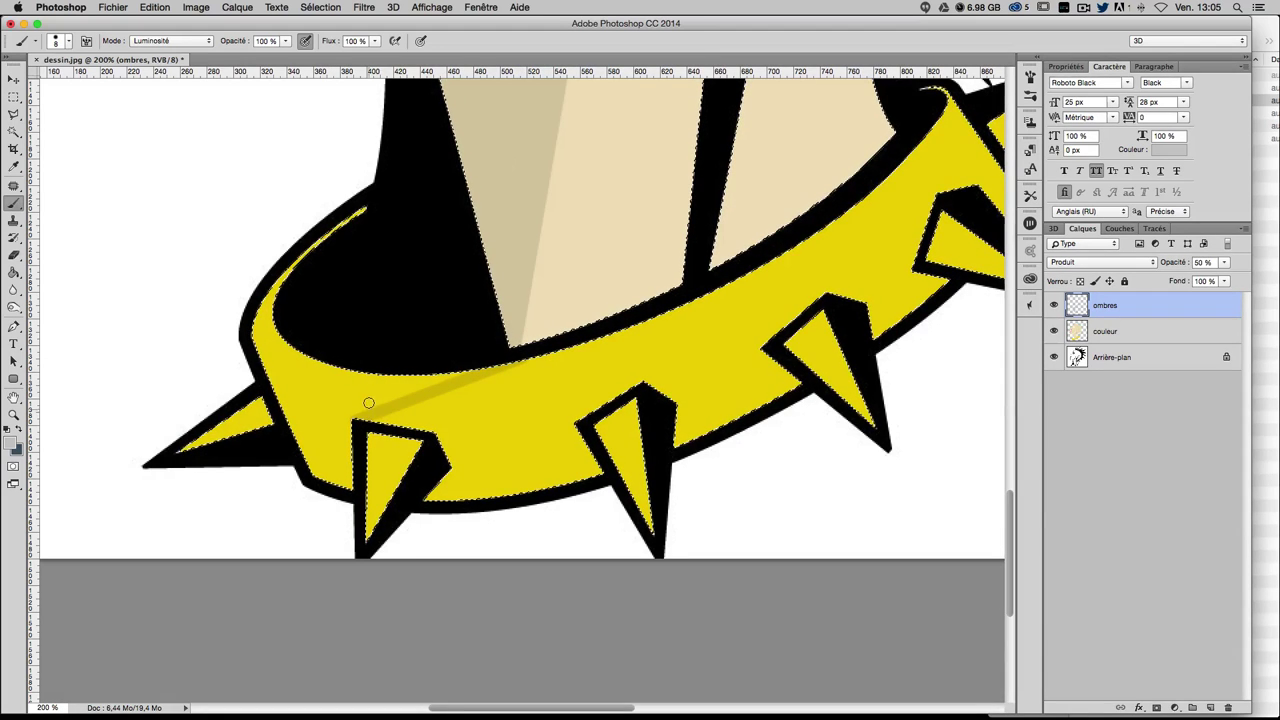
mouse_move(376, 393)
left_mouse_down()
mouse_move(443, 367)
mouse_move(345, 385)
mouse_move(289, 364)
left_mouse_up()
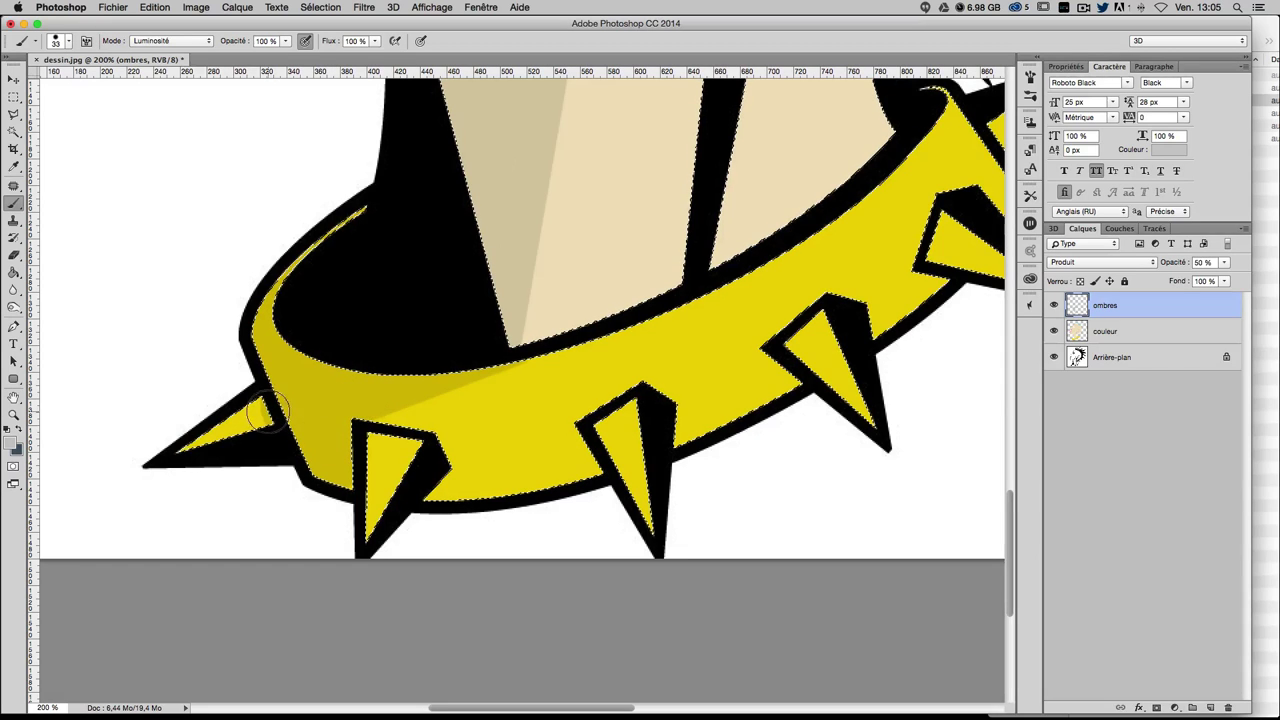
left_click_drag(253, 430, 244, 430)
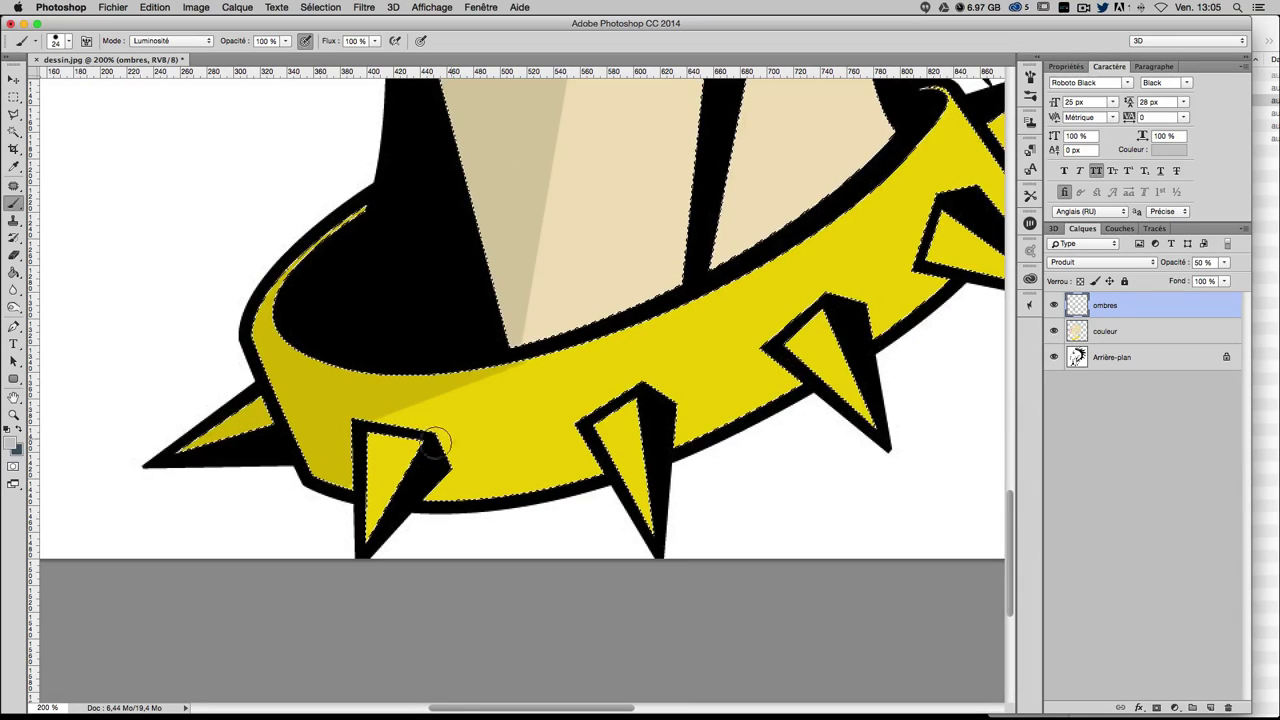
key("super+d")
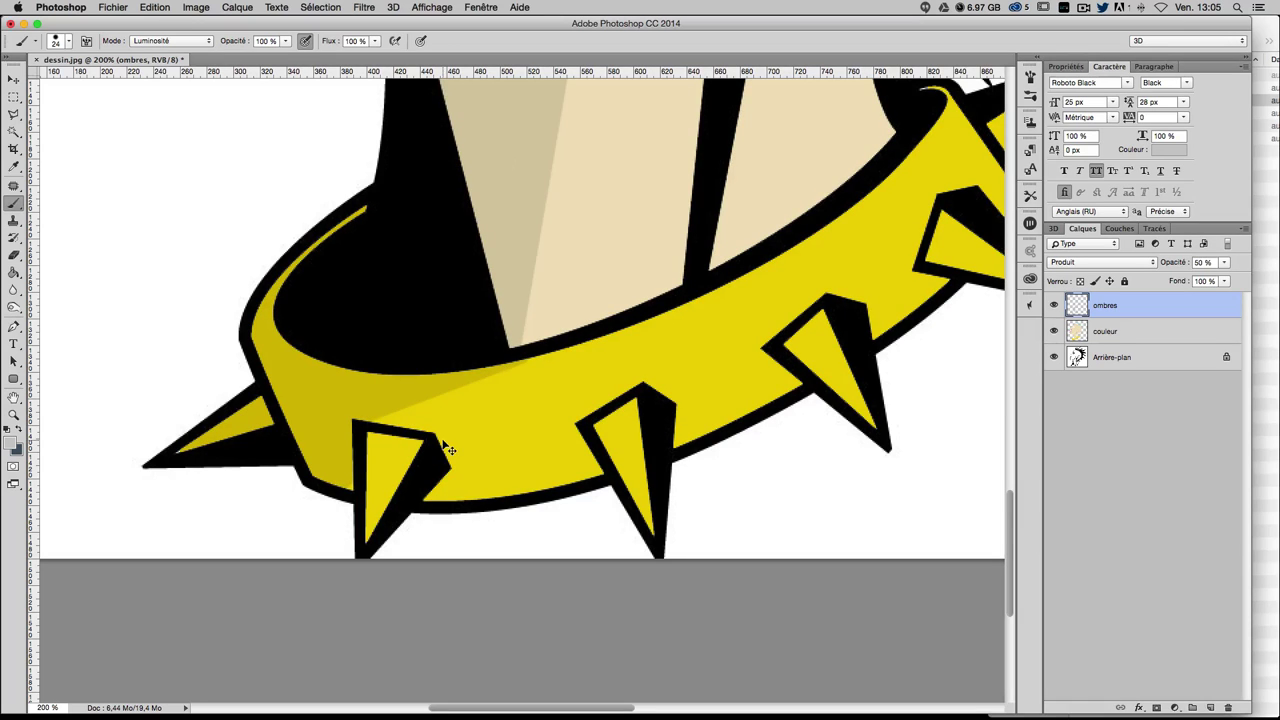
key("super+z")
left_click_drag(449, 450, 488, 450)
scroll(488, 450, "down", 1)
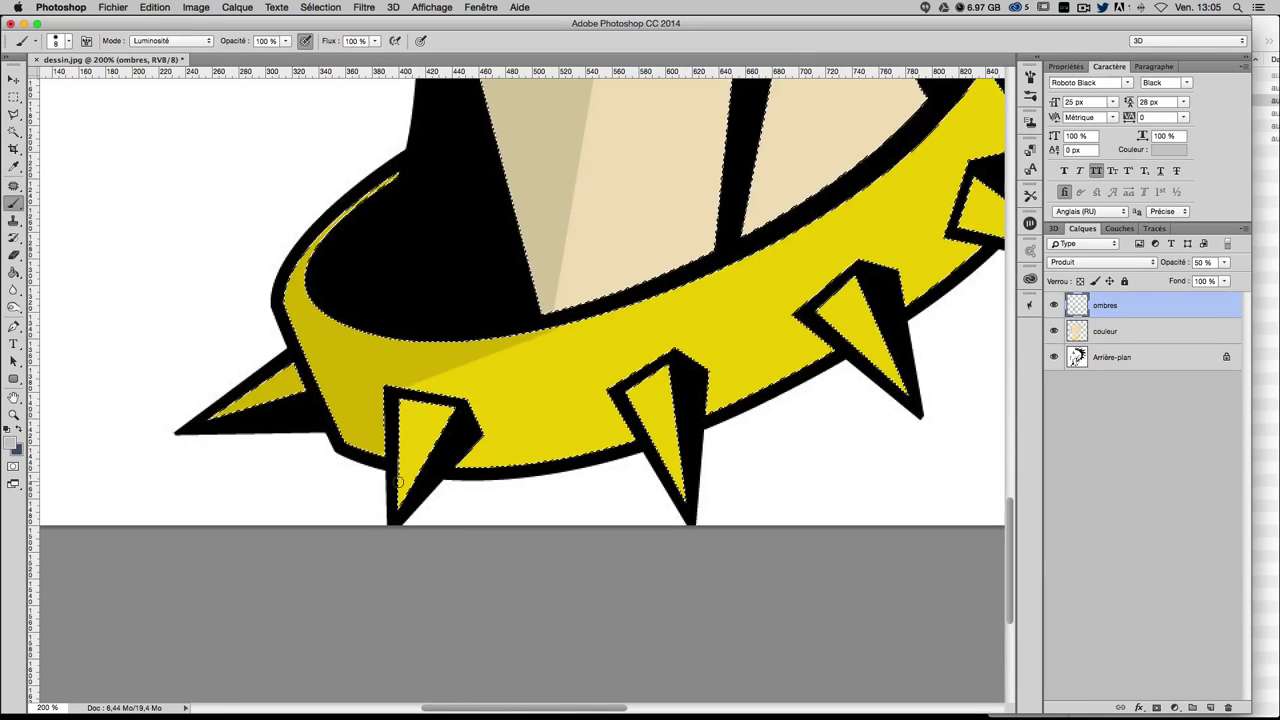
- Shade the edges of the left, middle and right collar spikes
mouse_move(400, 482)
left_mouse_down()
mouse_move(398, 399)
mouse_move(398, 495)
mouse_move(409, 404)
left_mouse_up()
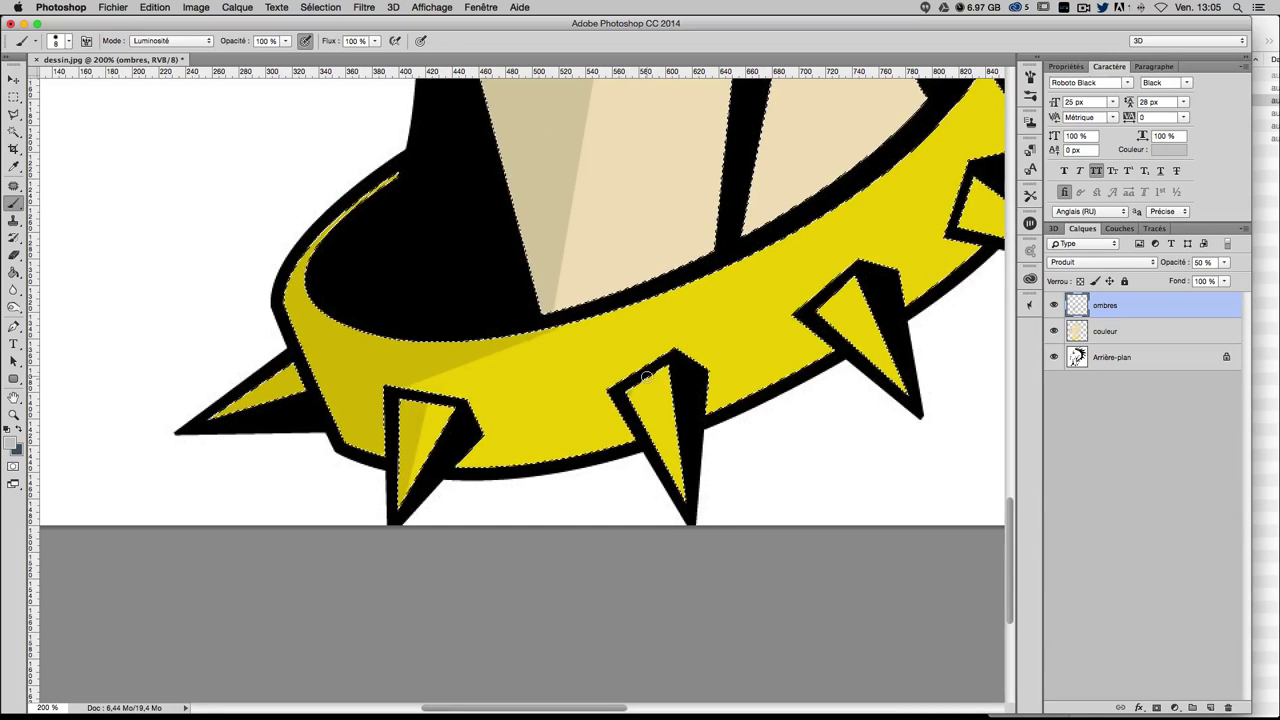
left_click_drag(615, 403, 680, 497)
left_click_drag(630, 386, 668, 474)
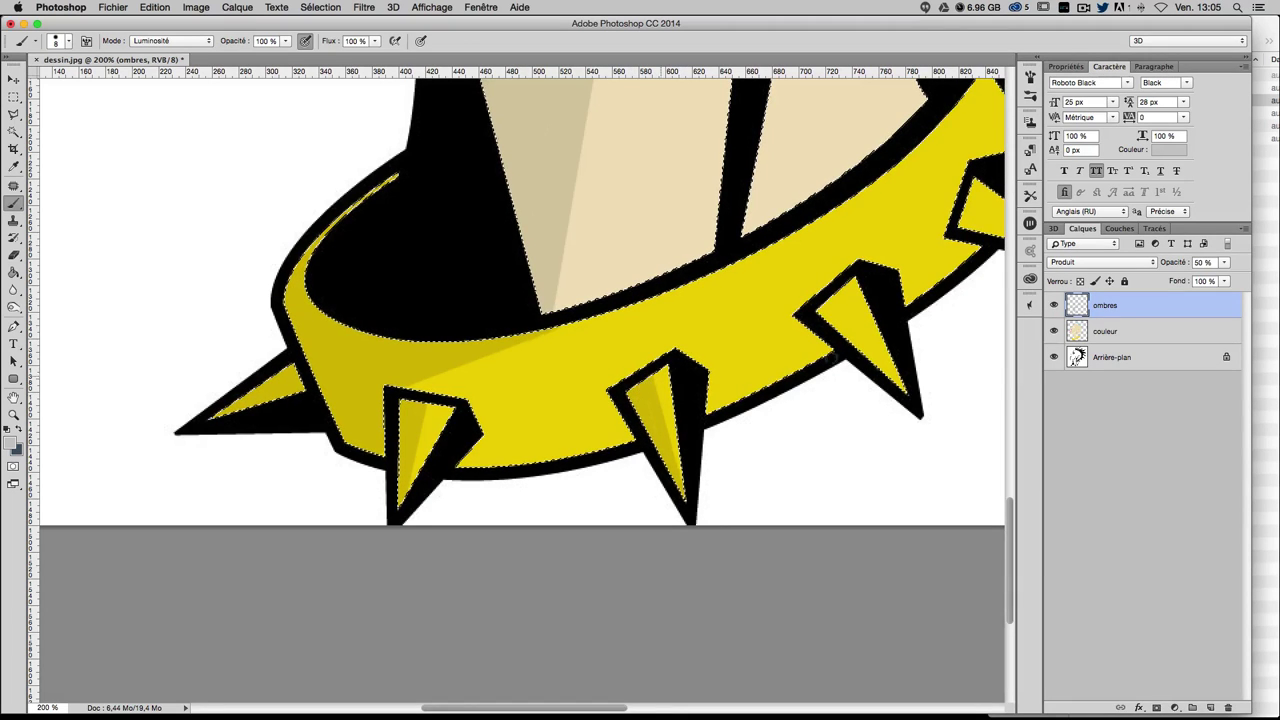
scroll(645, 397, "right", 5)
scroll(645, 397, "up", 2)
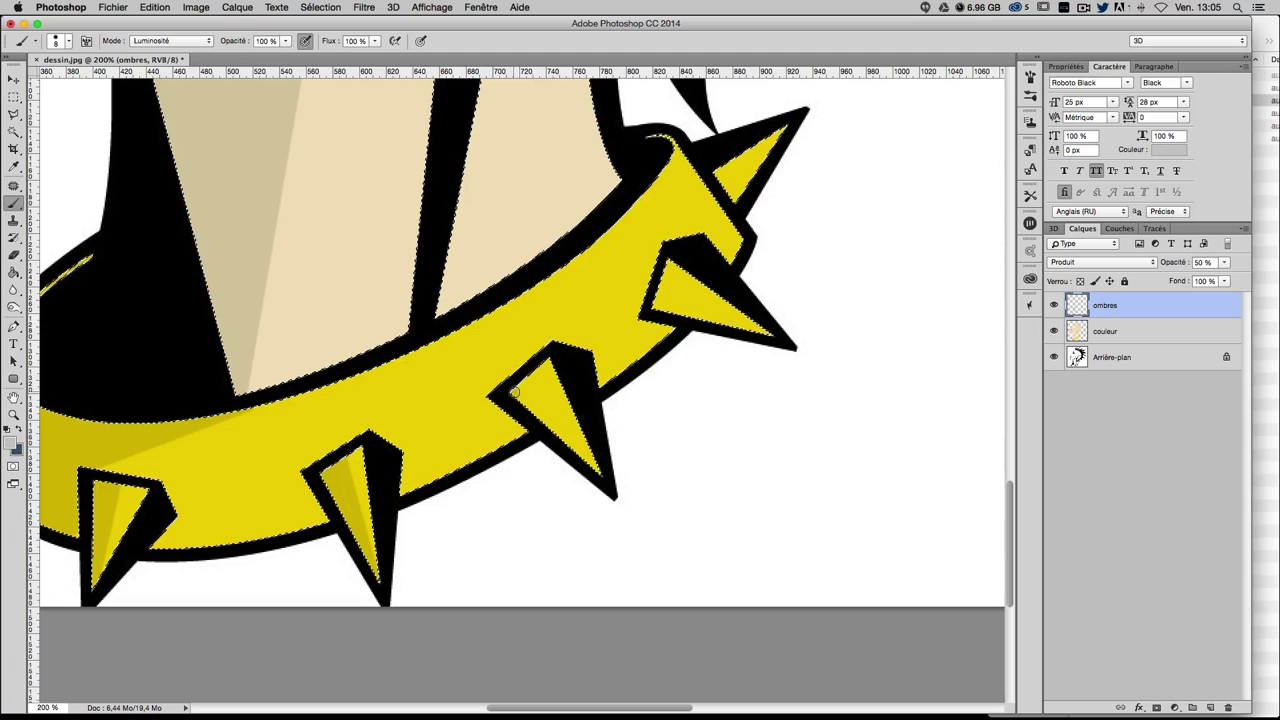
left_click_drag(518, 393, 582, 450)
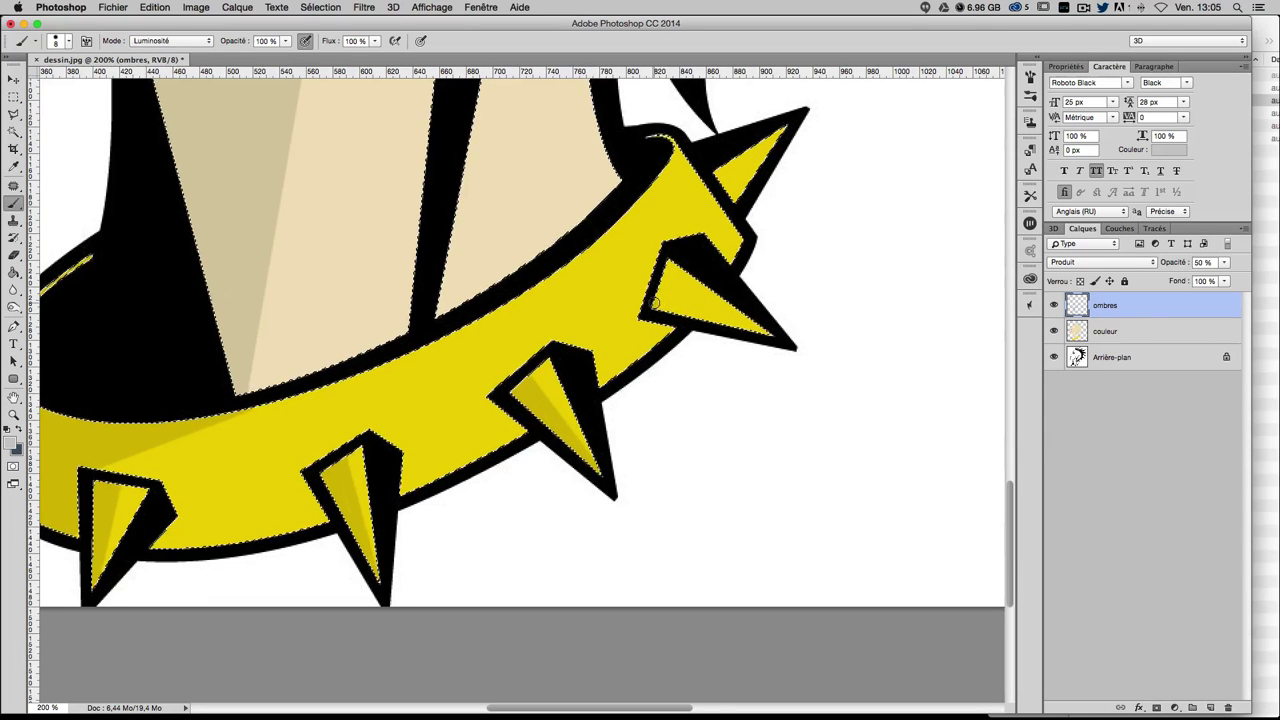
left_click_drag(761, 326, 656, 300)
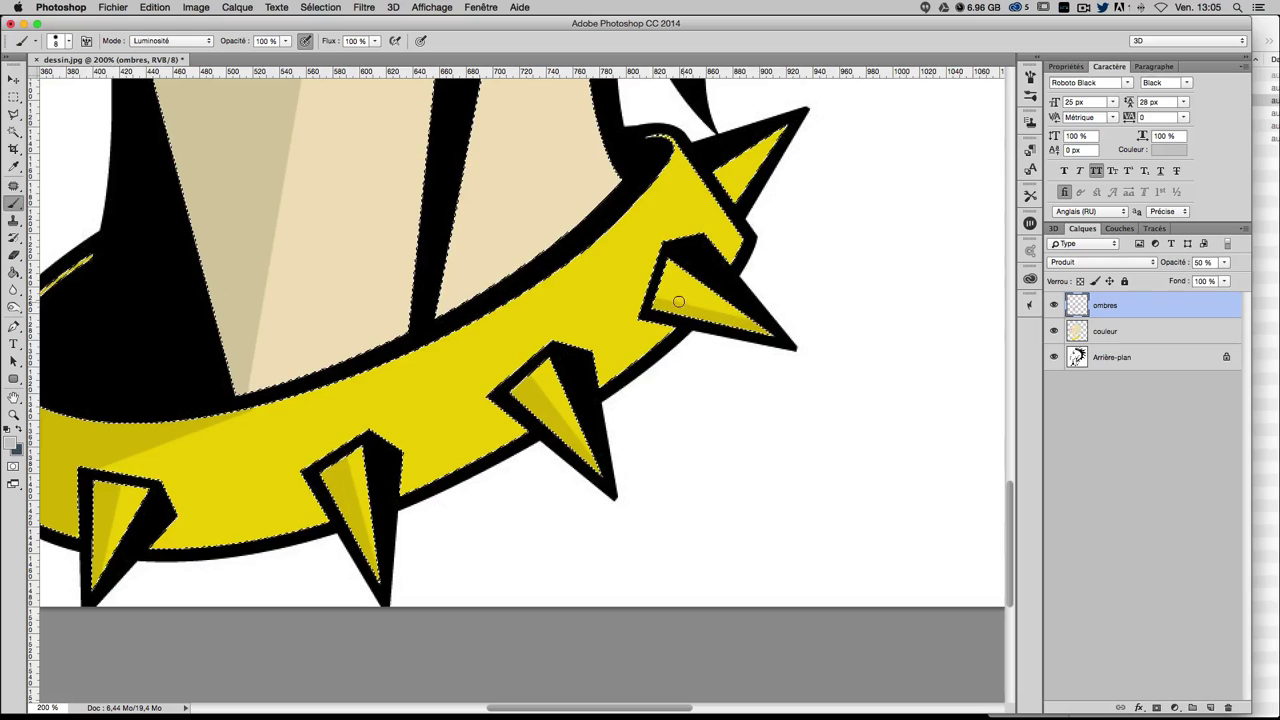
scroll(670, 305, "up", 3)
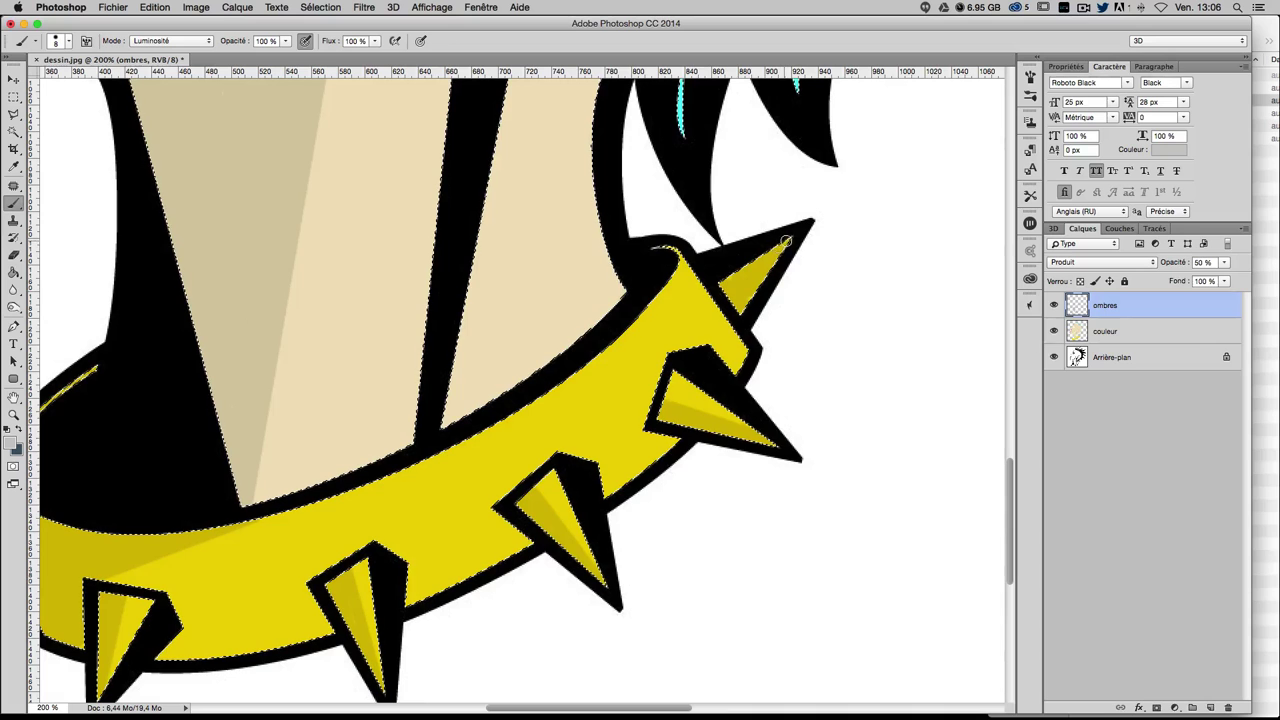
key("super+minus")
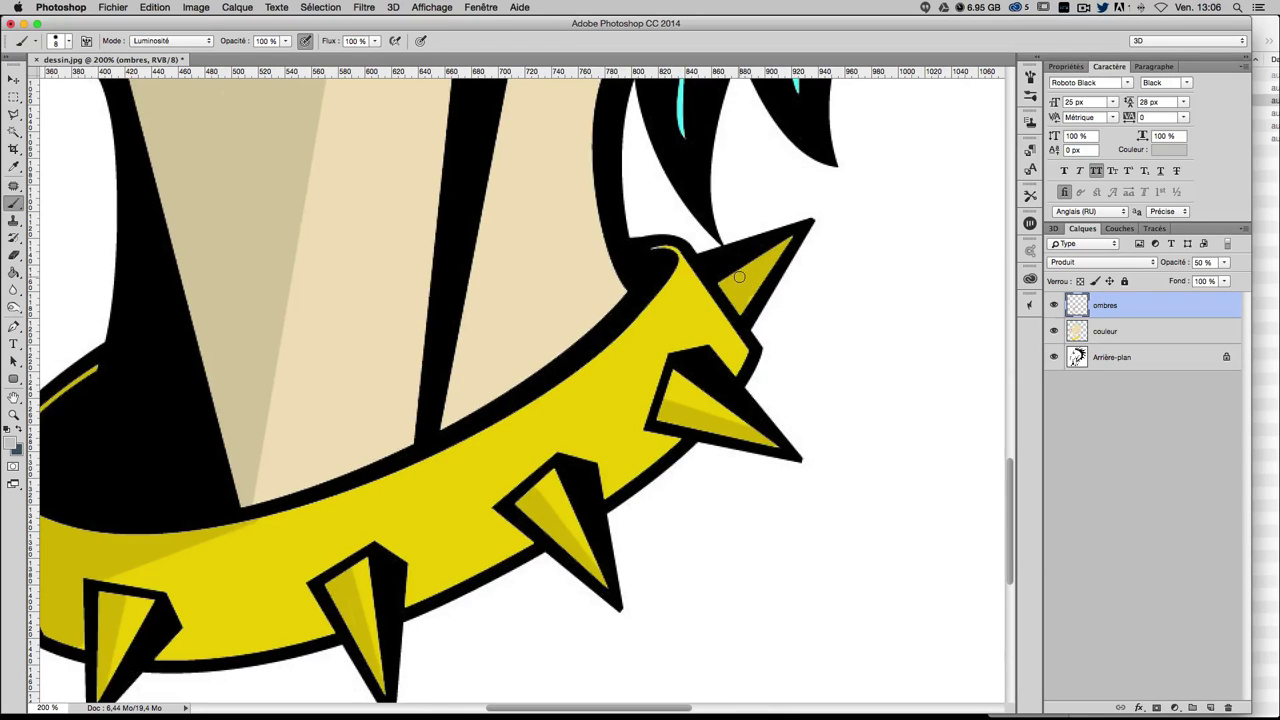
key("super+minus")
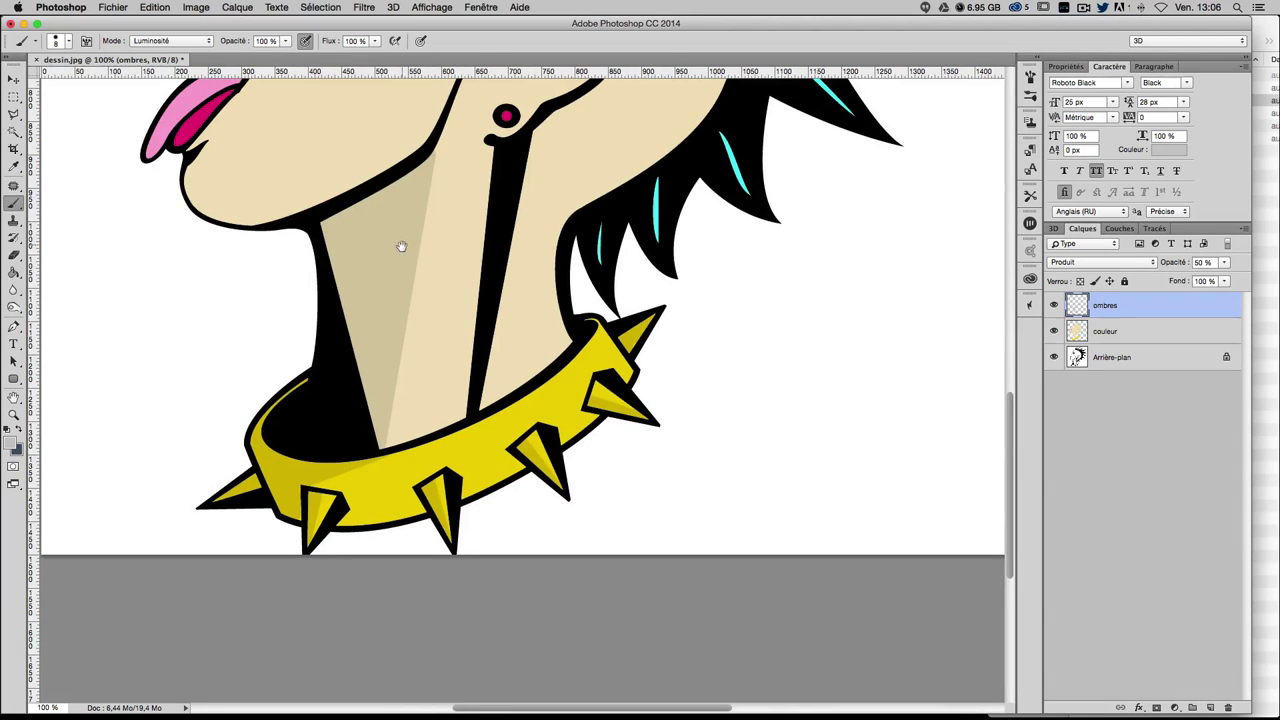
- Undo the last stroke and shade the top of the magenta upper lip at close zoom
mouse_move(401, 246)
left_mouse_down()
mouse_move(569, 297)
mouse_move(564, 354)
left_mouse_up()
left_click_drag(587, 238, 591, 436)
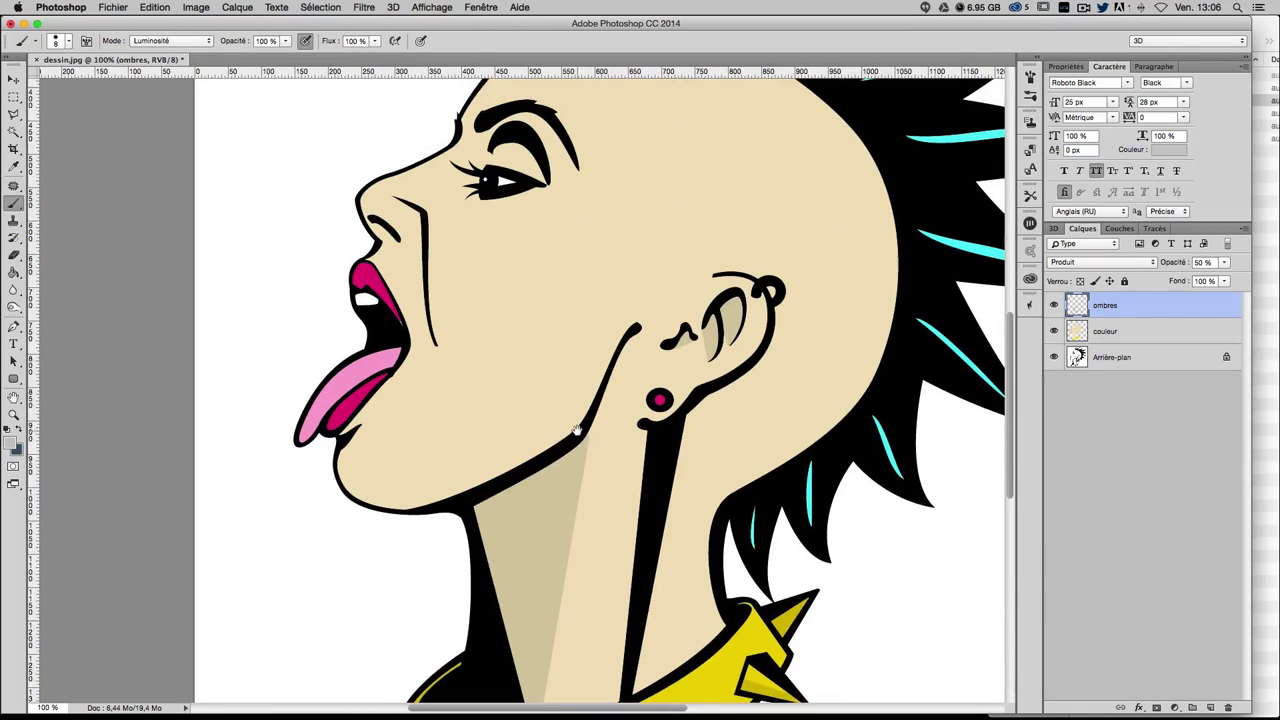
key("ctrl+plus")
key("ctrl+plus")
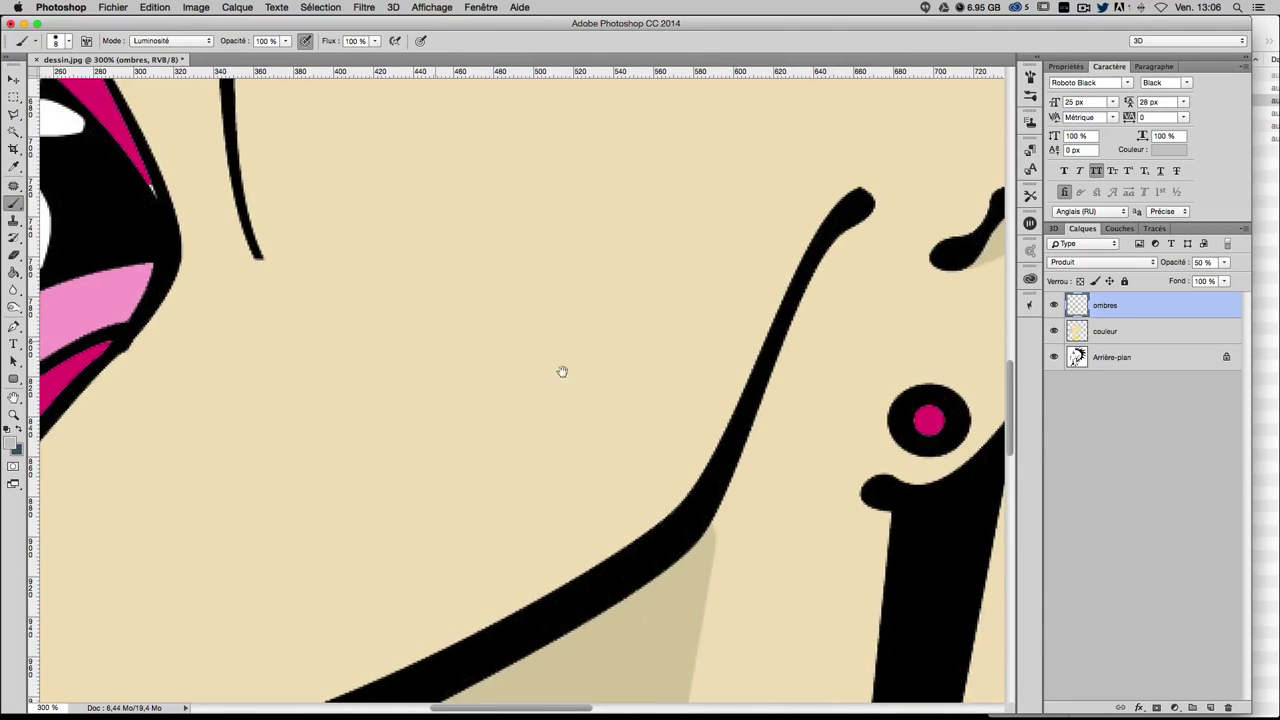
scroll(560, 371, "left", 5)
scroll(540, 400, "up", 3)
left_click_drag(516, 440, 516, 490)
scroll(466, 304, "down", 2)
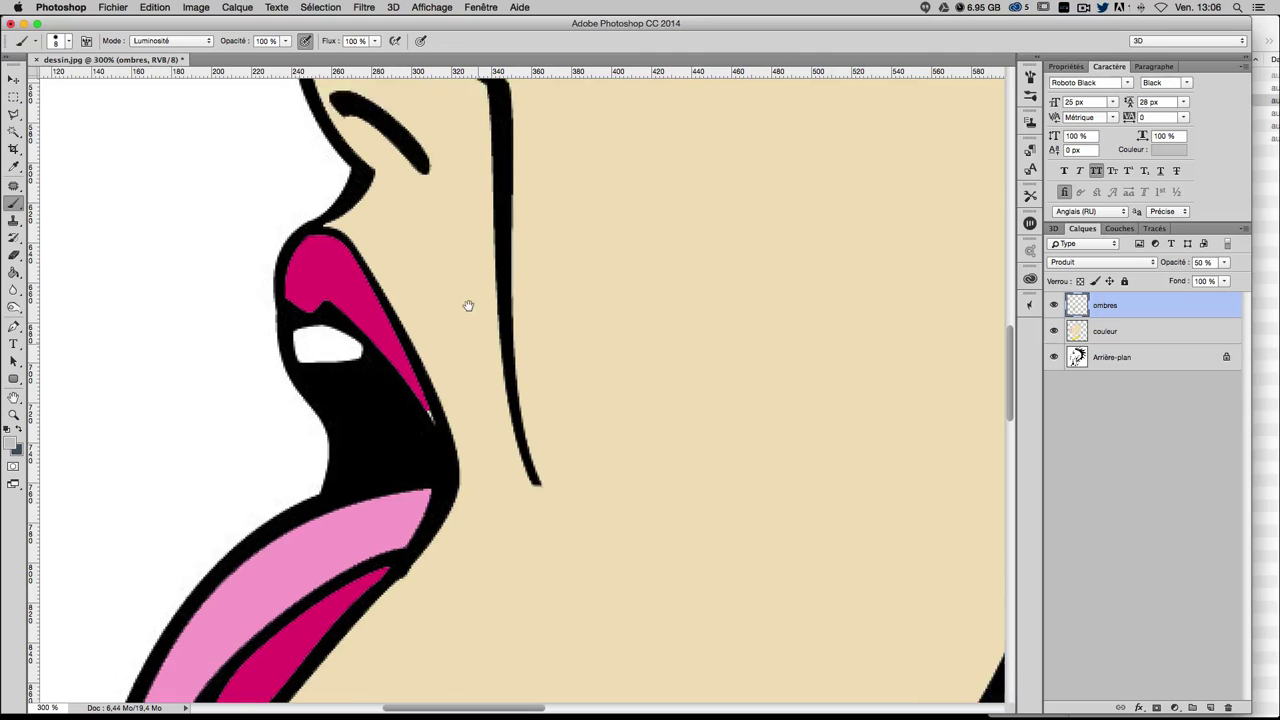
scroll(466, 304, "down", 3)
key("ctrl+z")
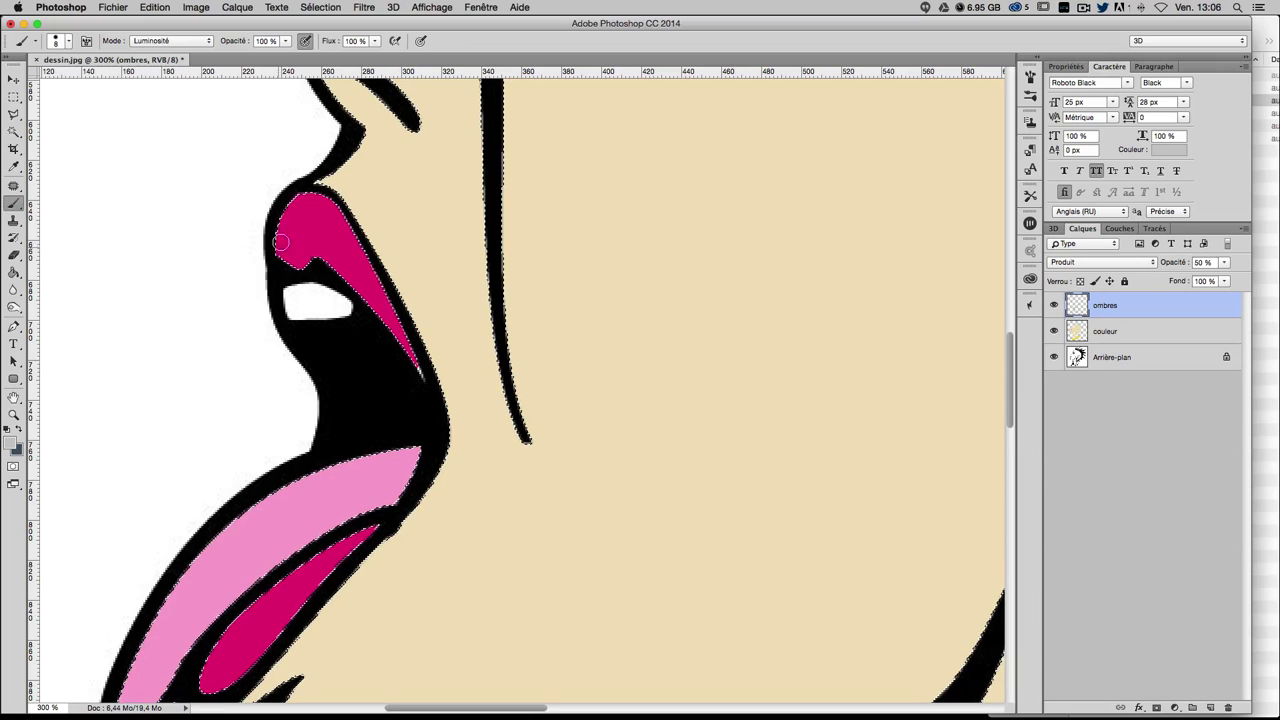
mouse_move(281, 240)
left_mouse_down()
mouse_move(316, 200)
mouse_move(424, 364)
left_mouse_up()
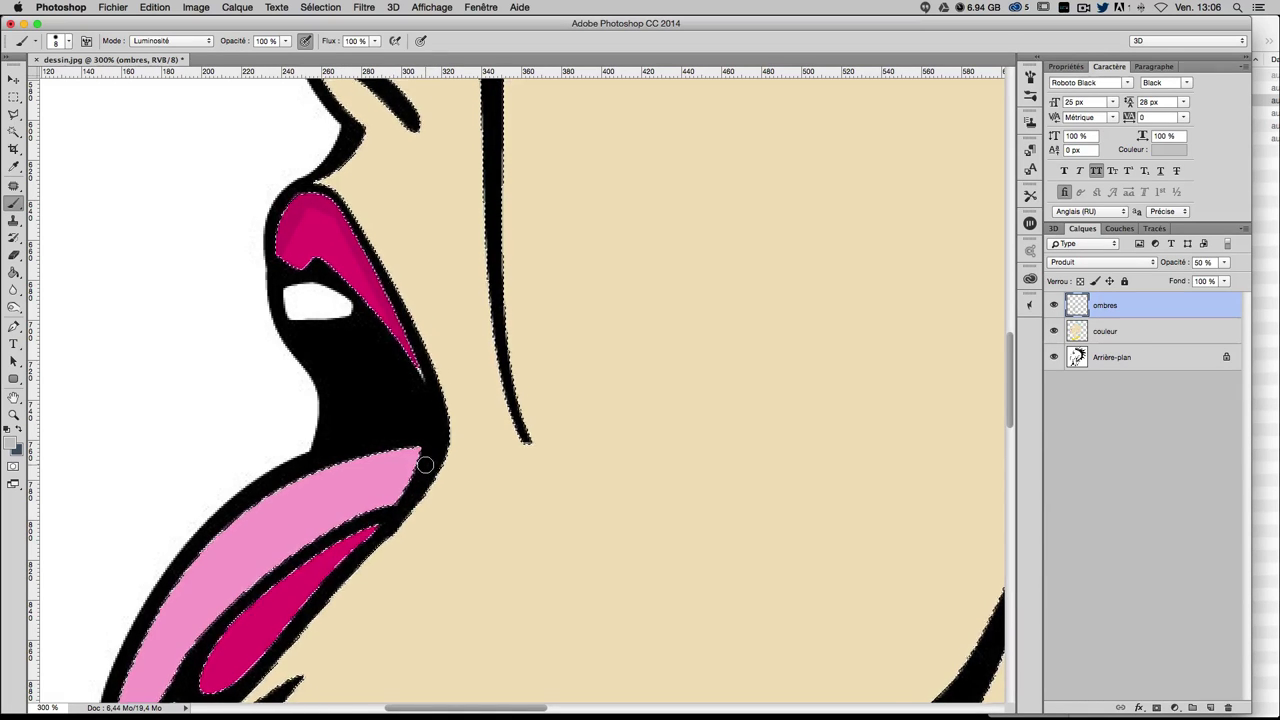
- Run darker shadow strokes along the tongue's edges and the lower lip's outer edge
scroll(340, 510, "down", 4)
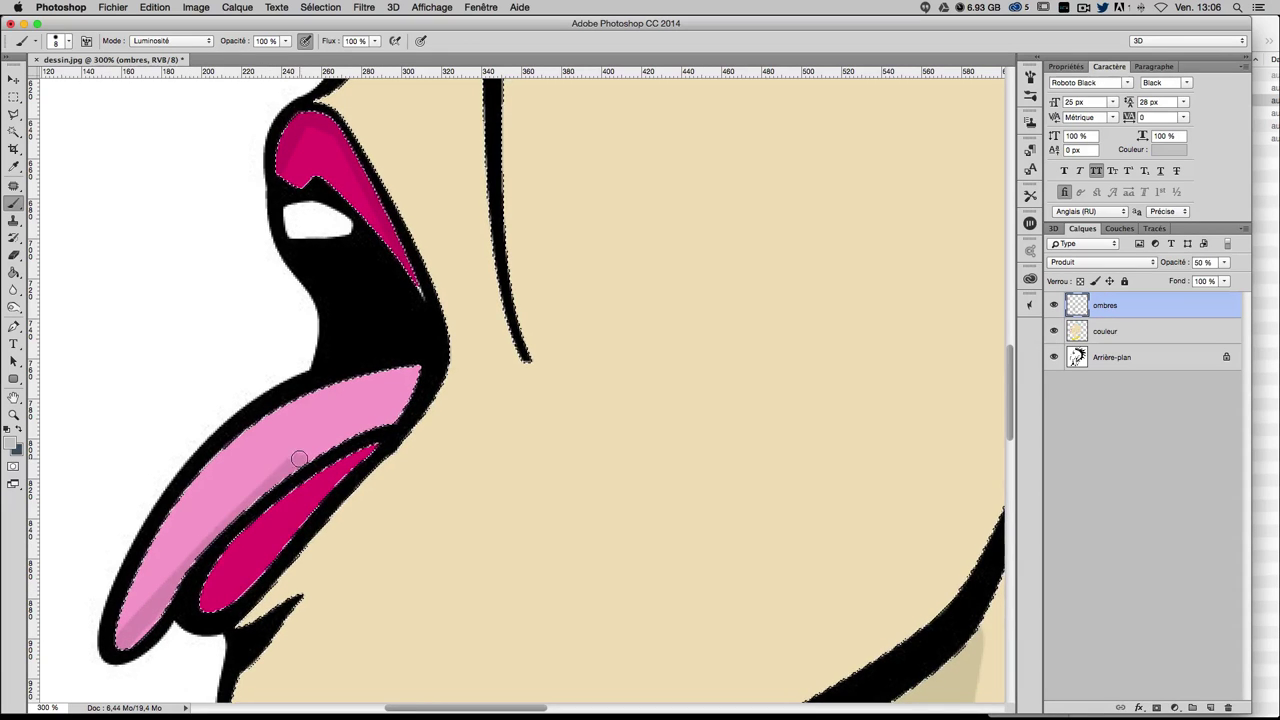
left_click_drag(299, 458, 389, 426)
left_click_drag(289, 453, 412, 372)
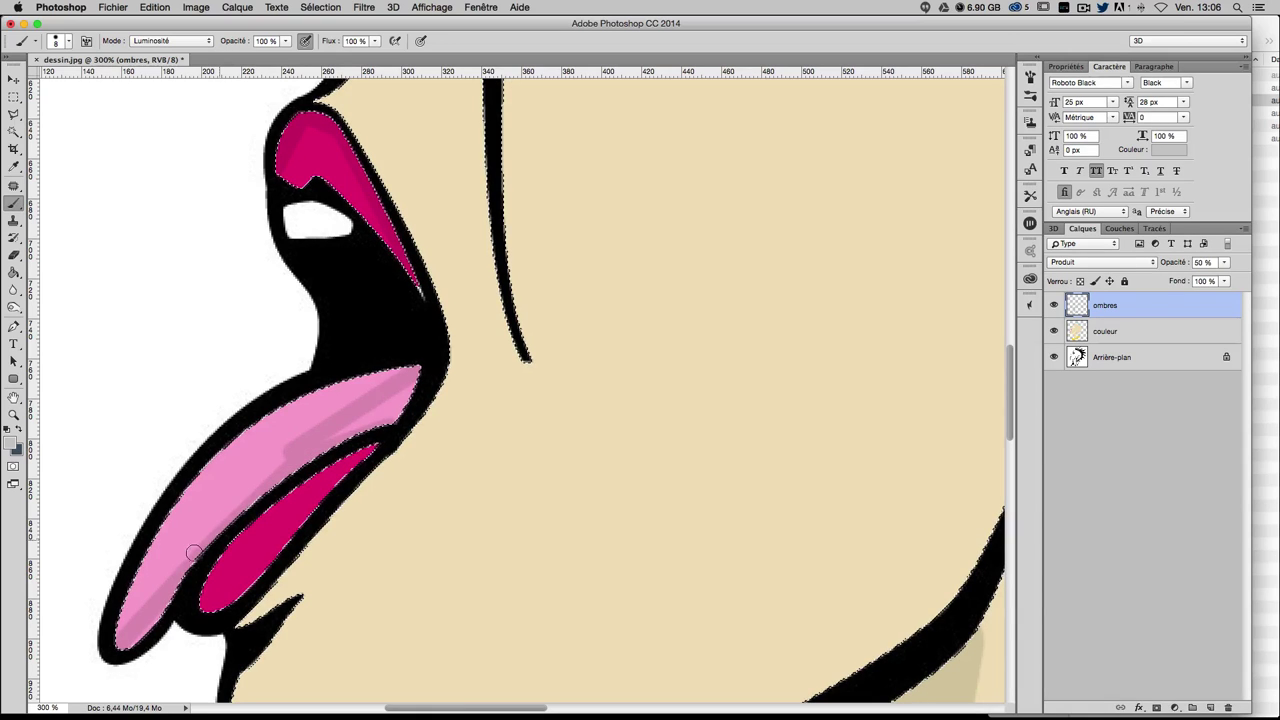
left_click_drag(255, 455, 138, 636)
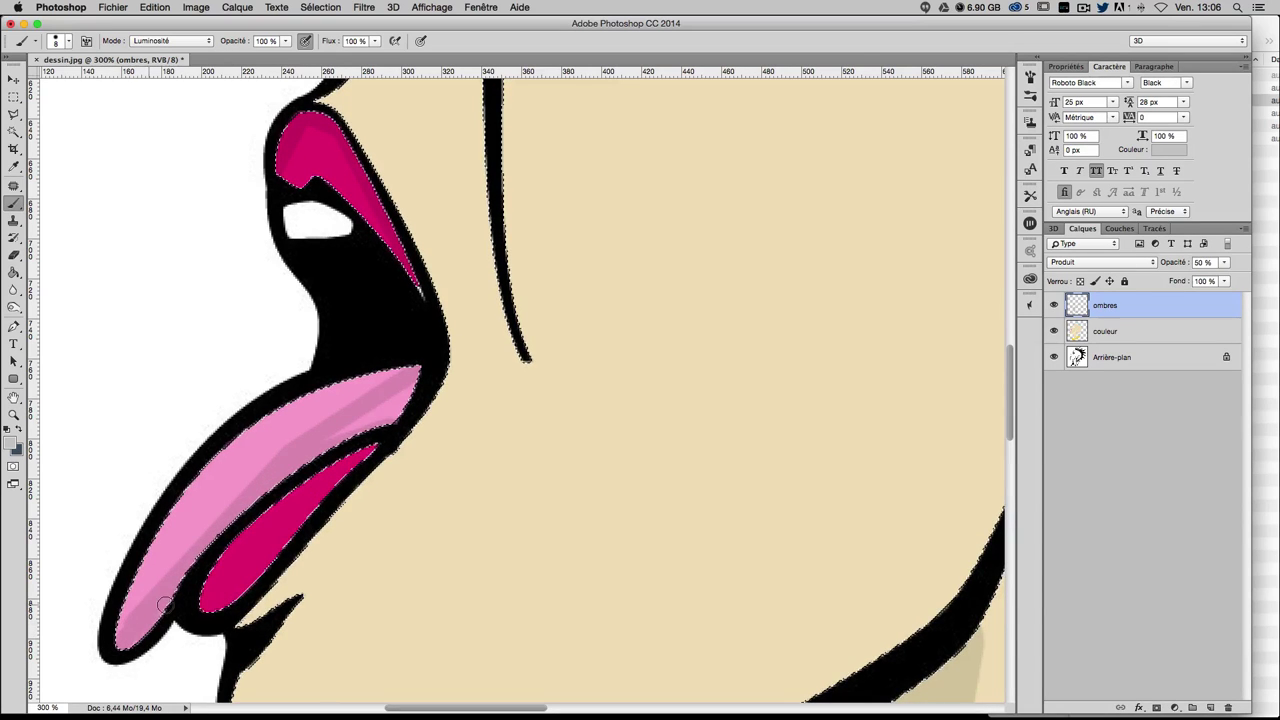
left_click_drag(355, 430, 390, 409)
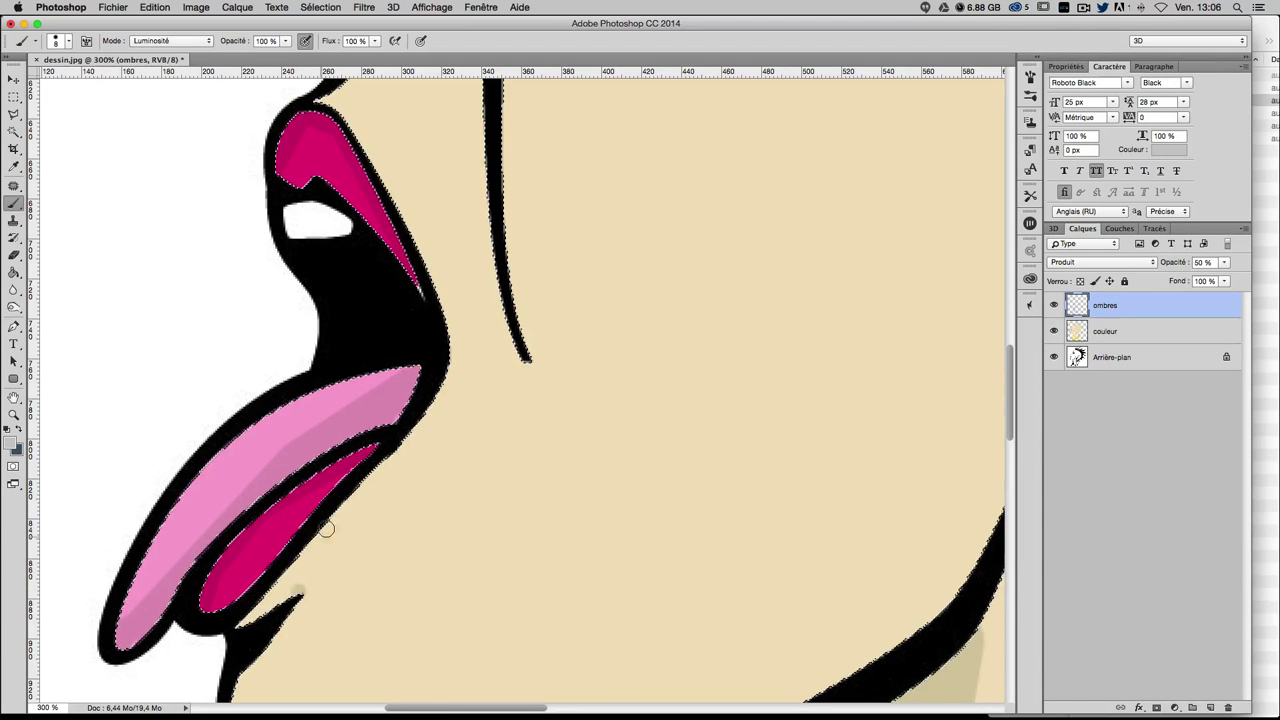
left_click_drag(345, 500, 290, 592)
scroll(380, 598, "down", 5)
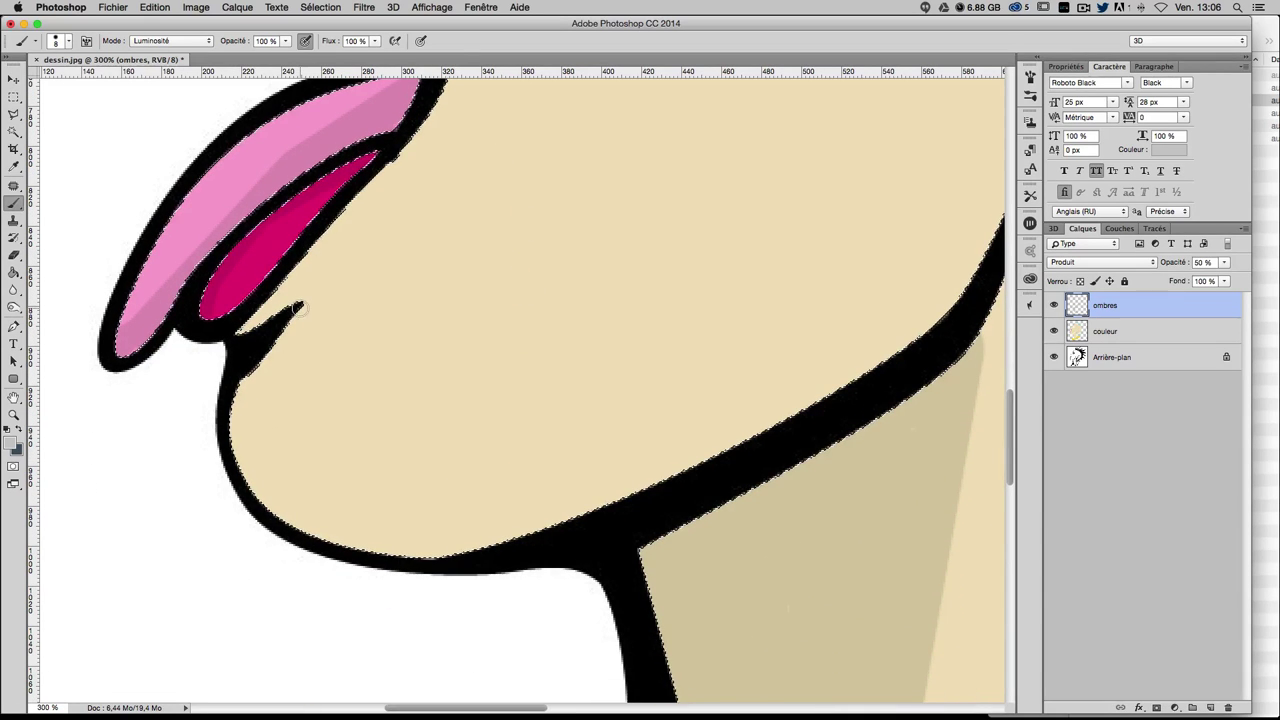
- Shade the chin under the lower lip, enlarging the brush to 17 px
left_click_drag(277, 432, 300, 308)
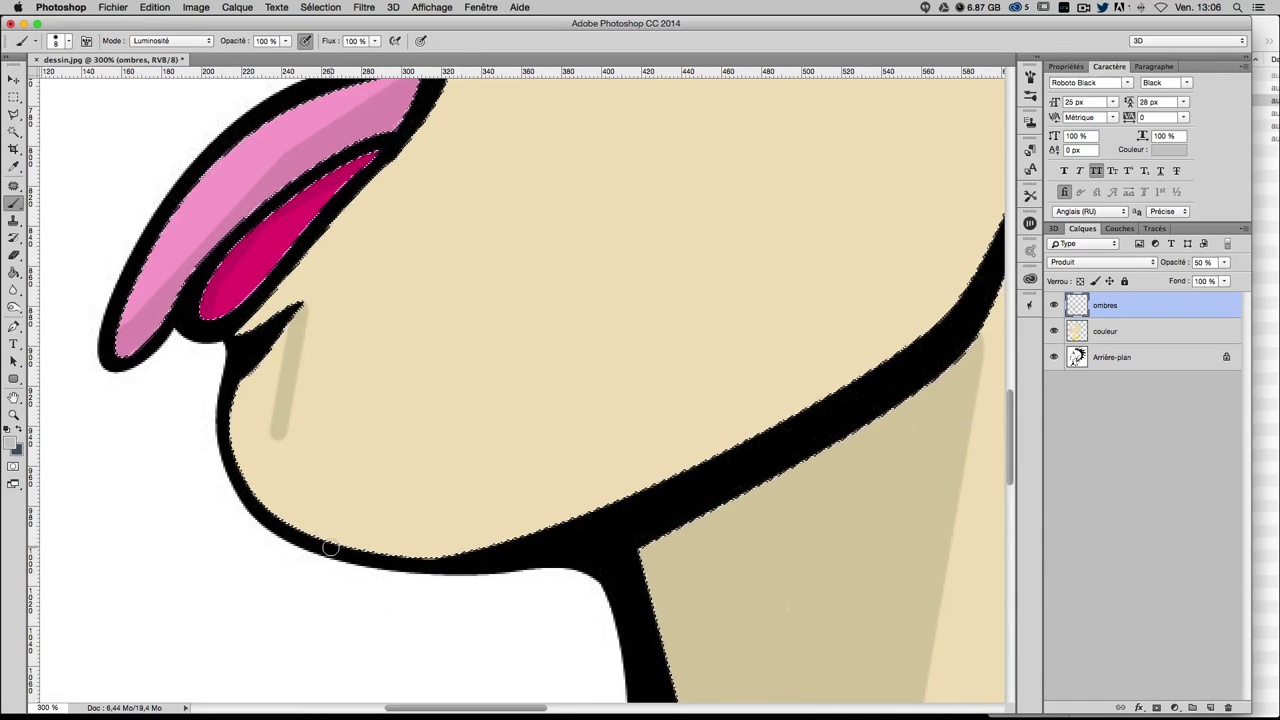
left_click_drag(272, 432, 319, 541)
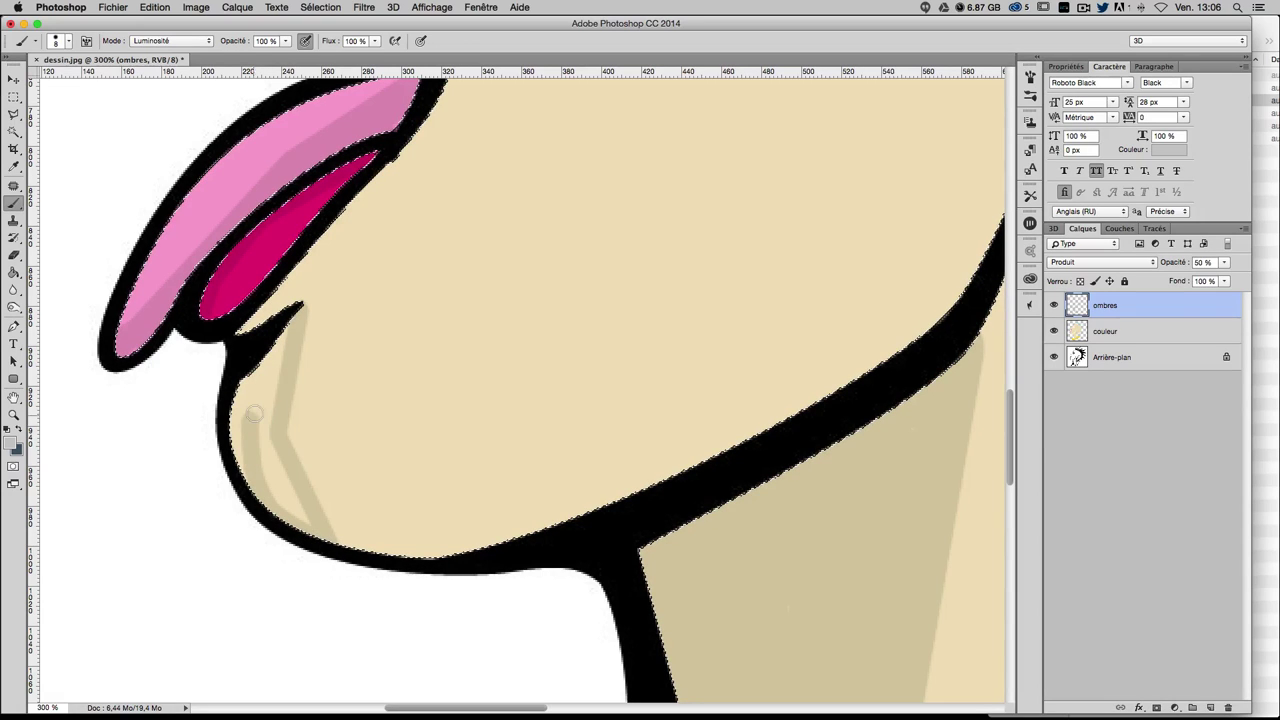
left_click_drag(254, 413, 294, 515)
mouse_move(256, 421)
left_mouse_down()
mouse_move(251, 394)
mouse_move(274, 337)
mouse_move(260, 391)
left_mouse_up()
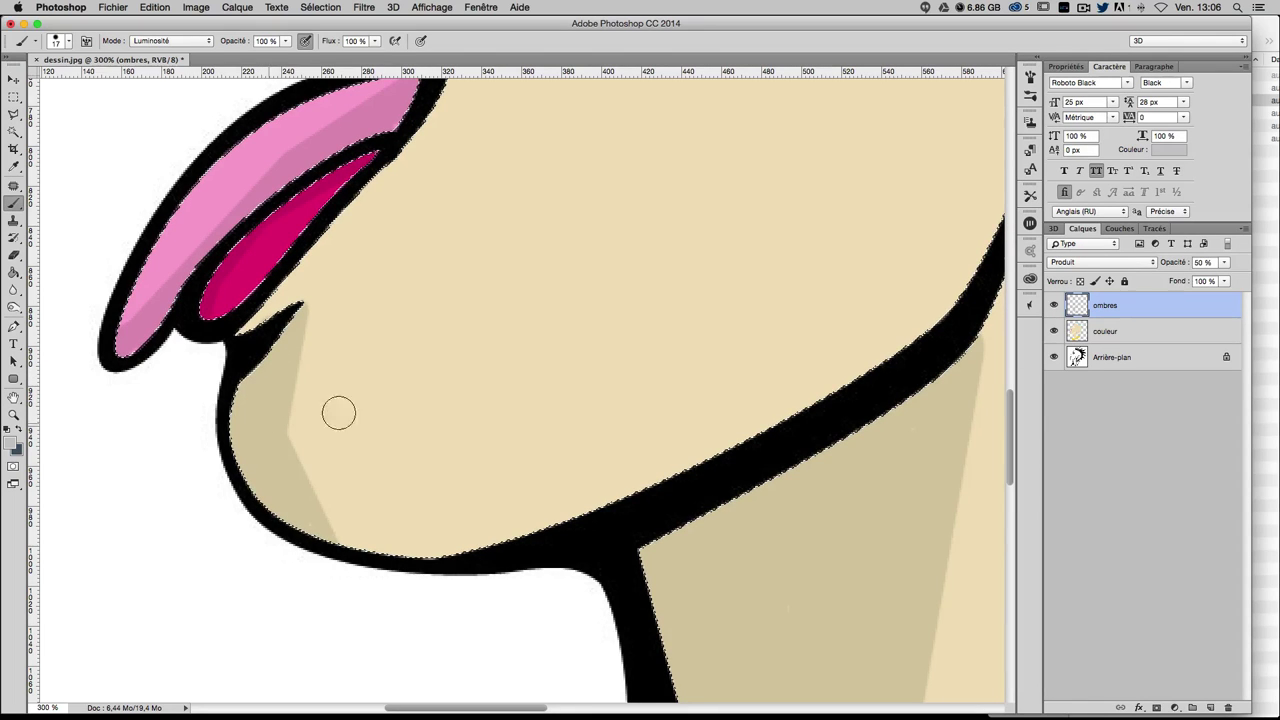
scroll(383, 410, "up", 5)
scroll(383, 418, "up", 3)
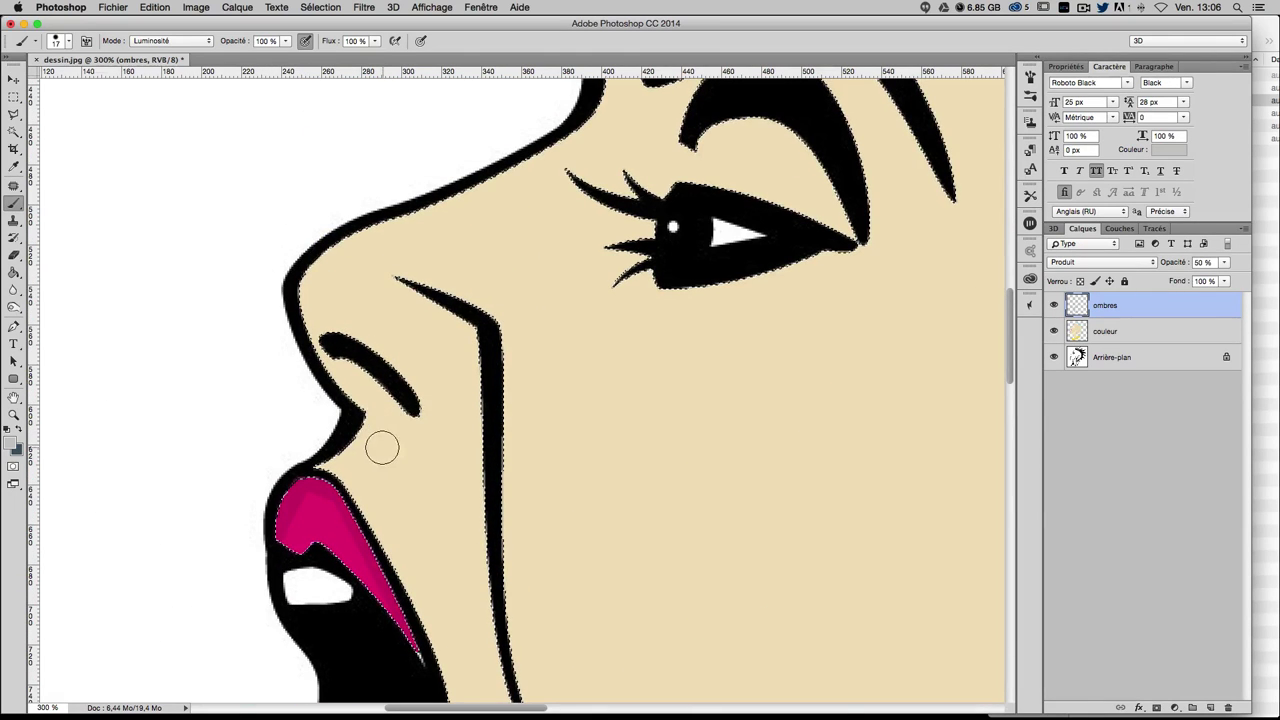
- With an 8 px brush, shade beside the upper lip under the nose
key("bracketleft")
key("bracketleft")
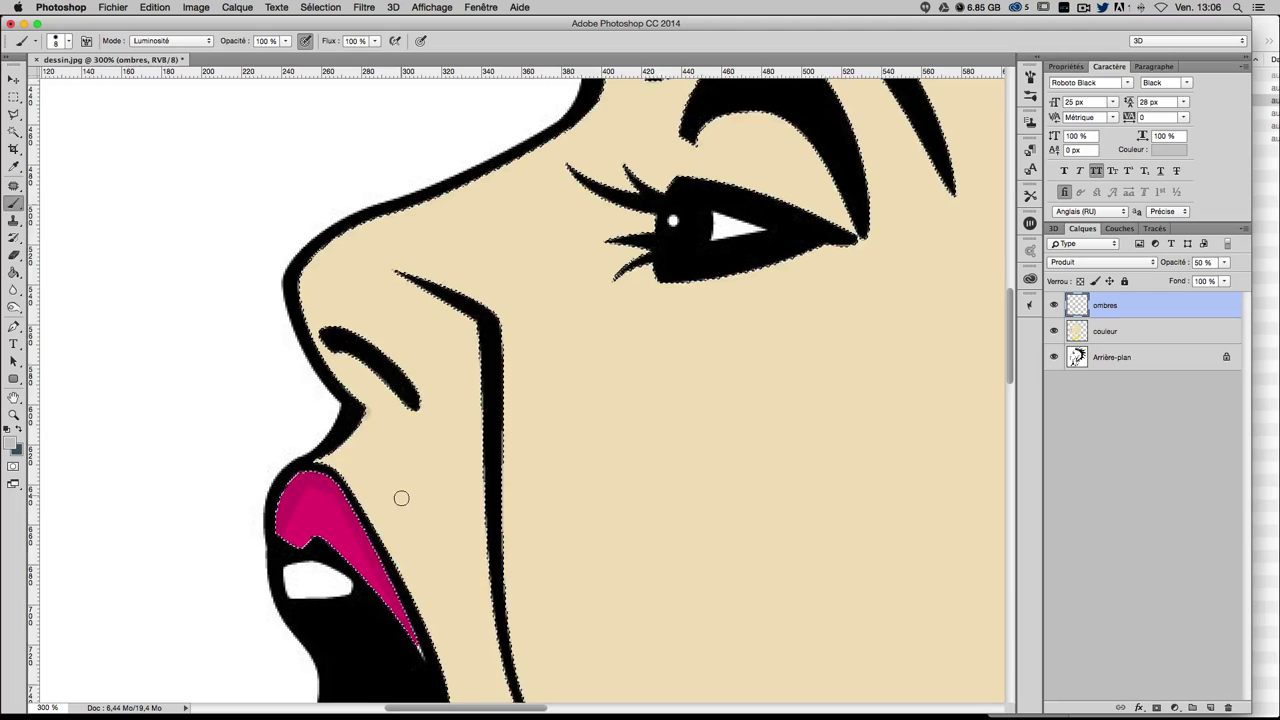
scroll(410, 540, "down", 3)
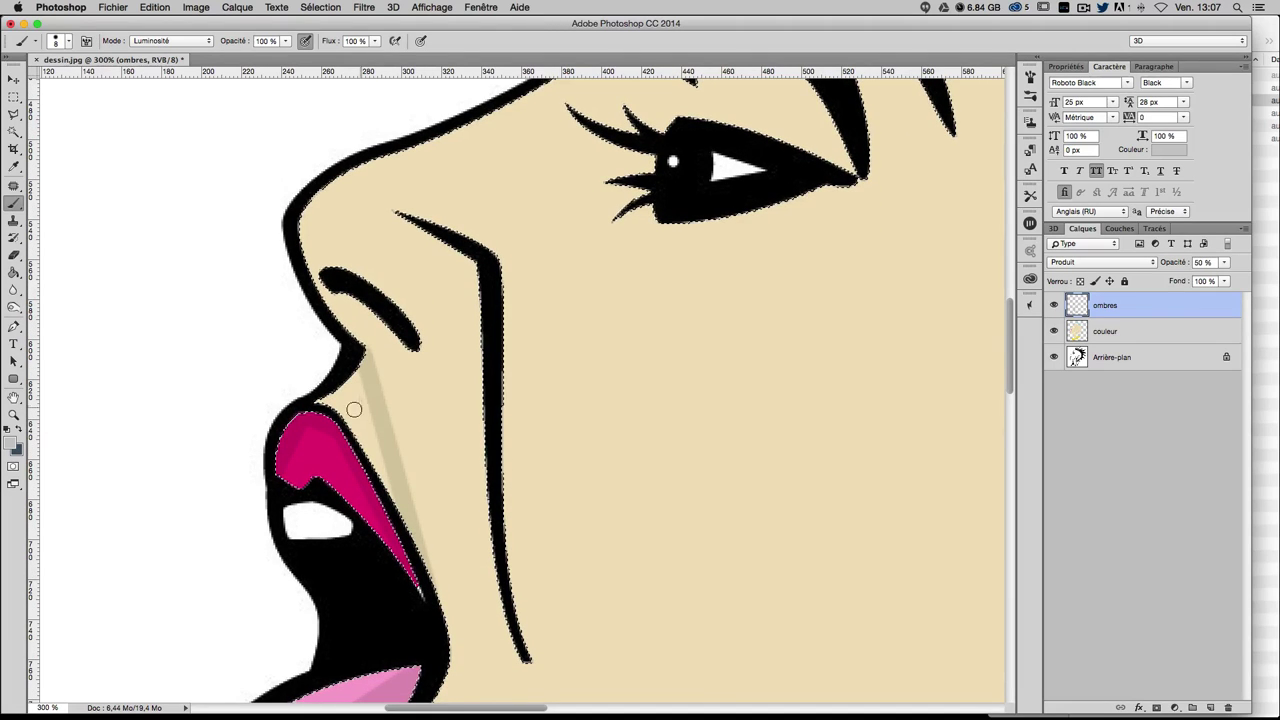
left_click_drag(322, 401, 357, 435)
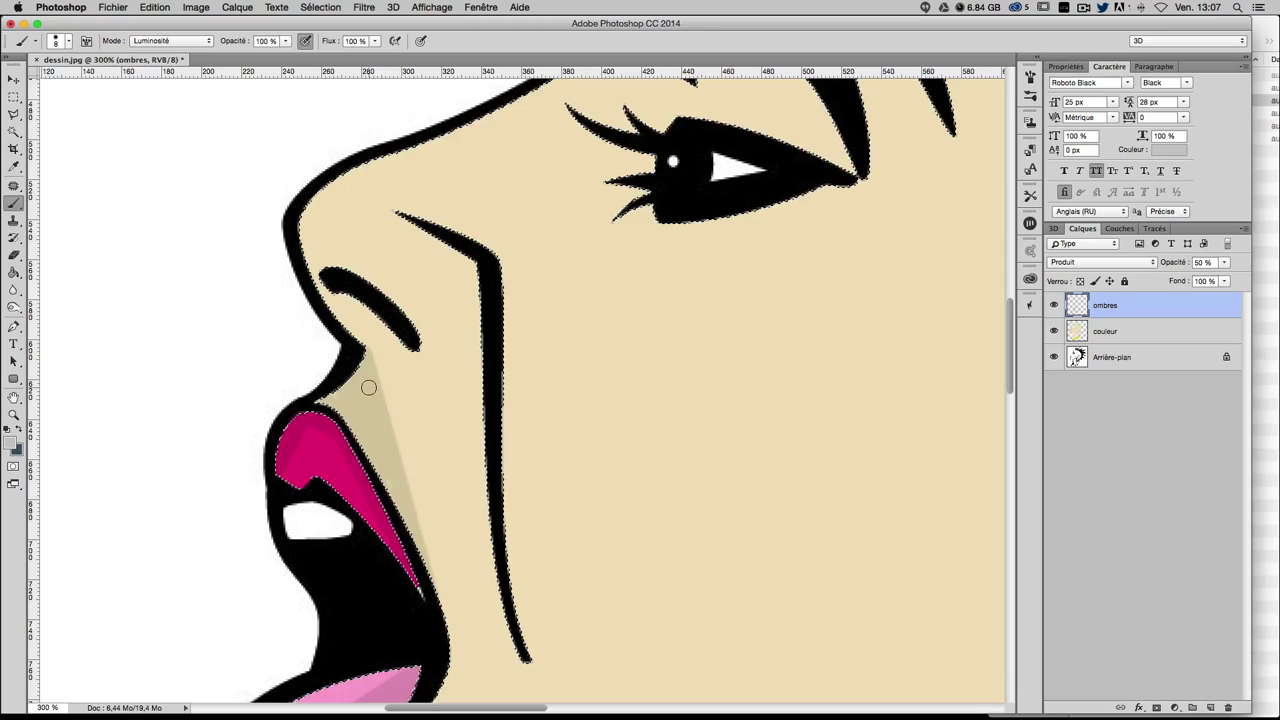
key("ctrl+minus")
key("ctrl+minus")
key("ctrl+minus")
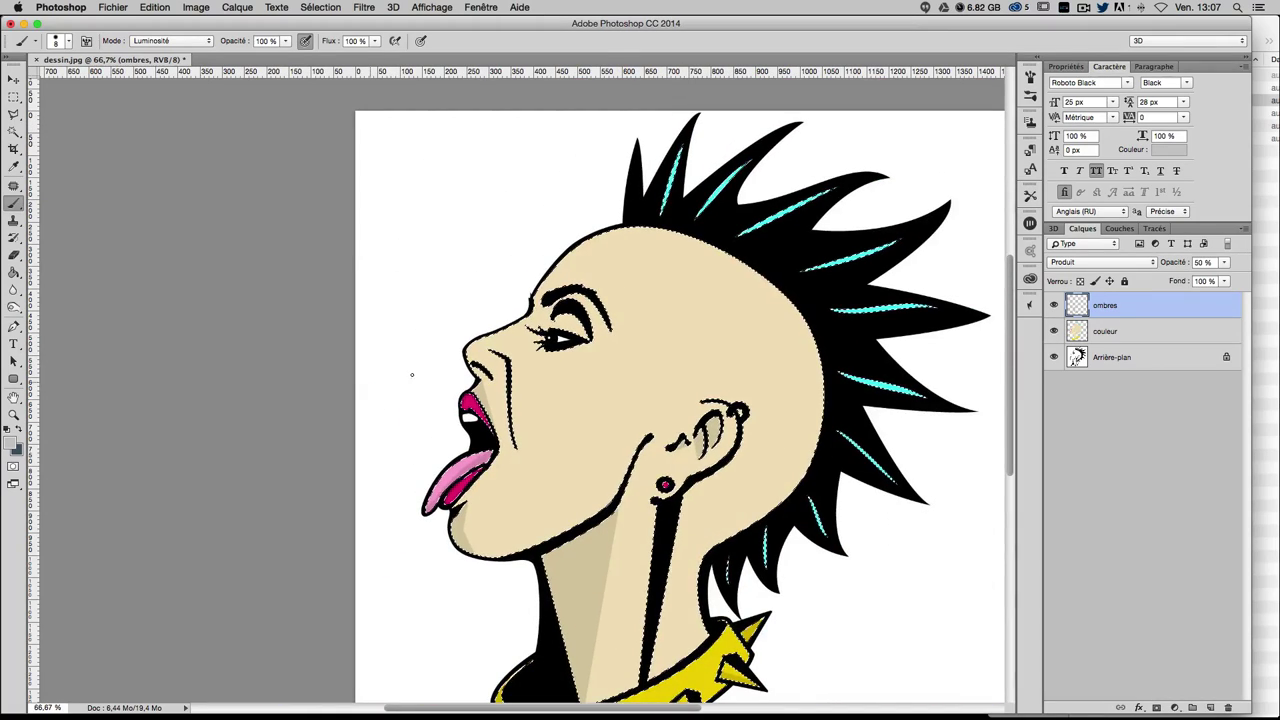
- Brush a tan shadow from under the eyebrow to the eye line, then review the whole head
key("ctrl+plus")
key("ctrl+plus")
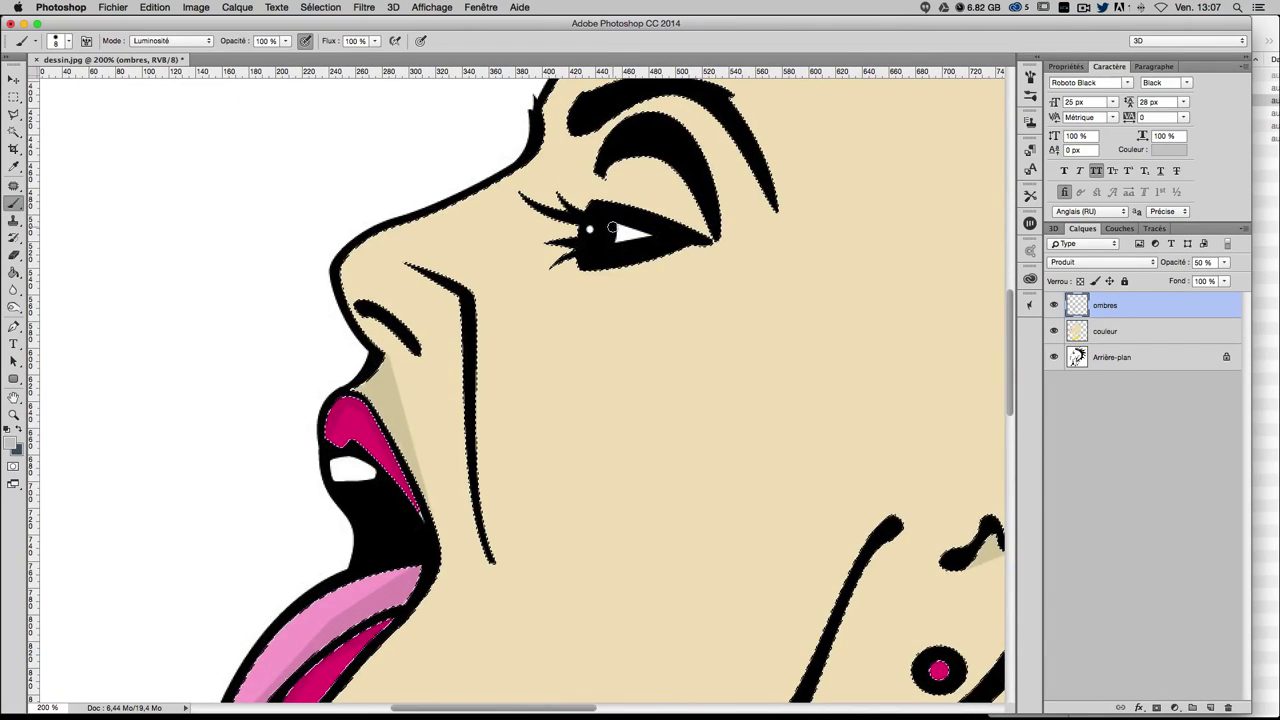
mouse_move(599, 171)
left_mouse_down()
mouse_move(704, 222)
mouse_move(628, 160)
mouse_move(629, 180)
left_mouse_up()
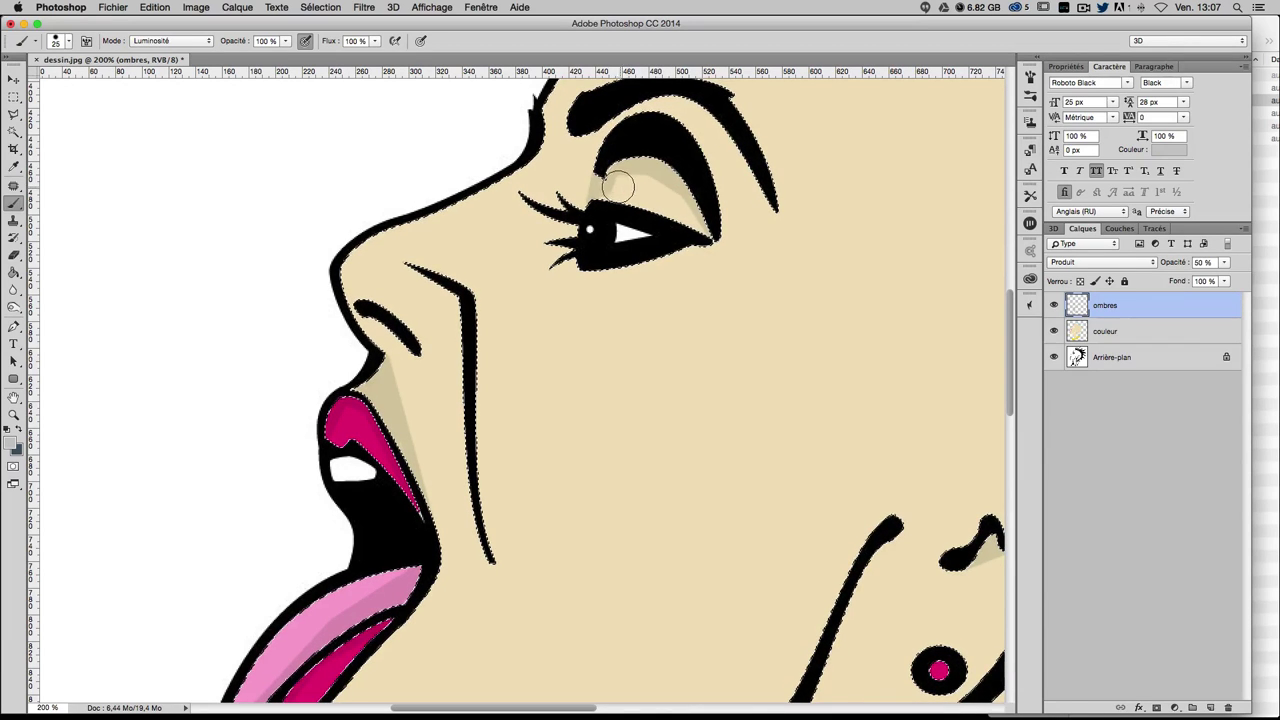
mouse_move(692, 210)
left_mouse_down()
mouse_move(646, 206)
mouse_move(637, 170)
mouse_move(678, 198)
left_mouse_up()
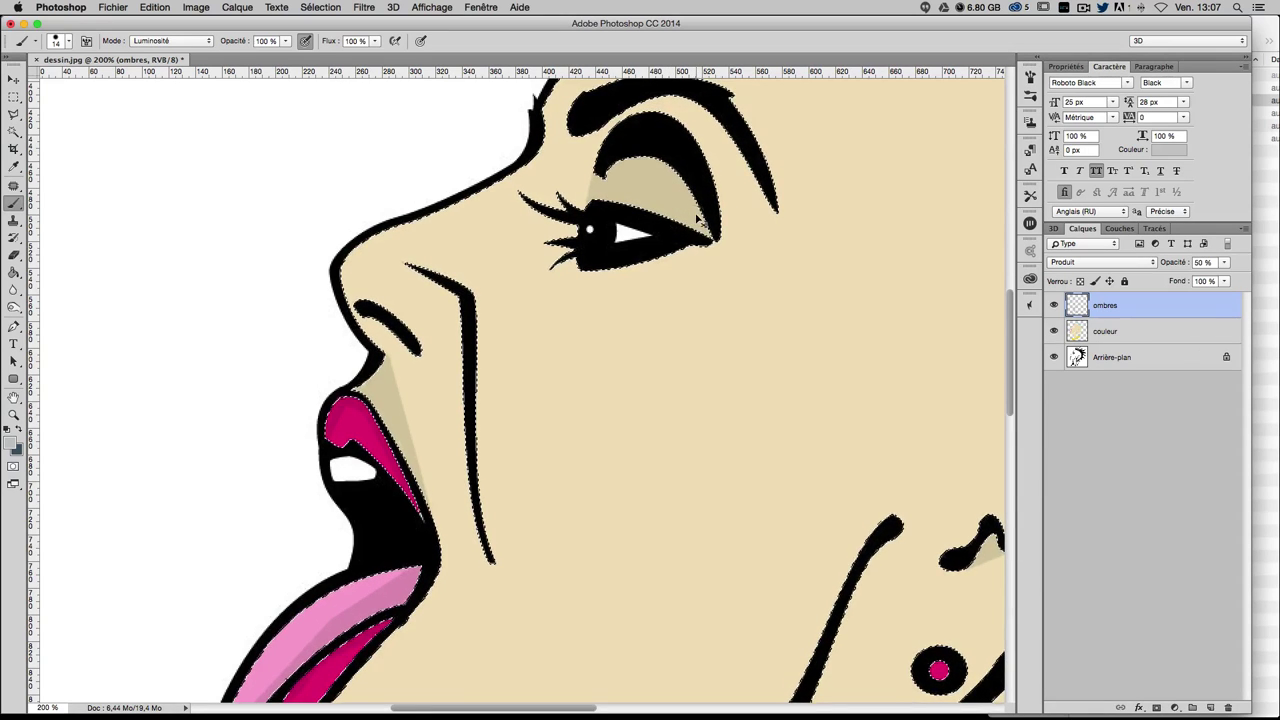
key("super+h")
key("super+minus")
key("super+minus")
key("super+h")
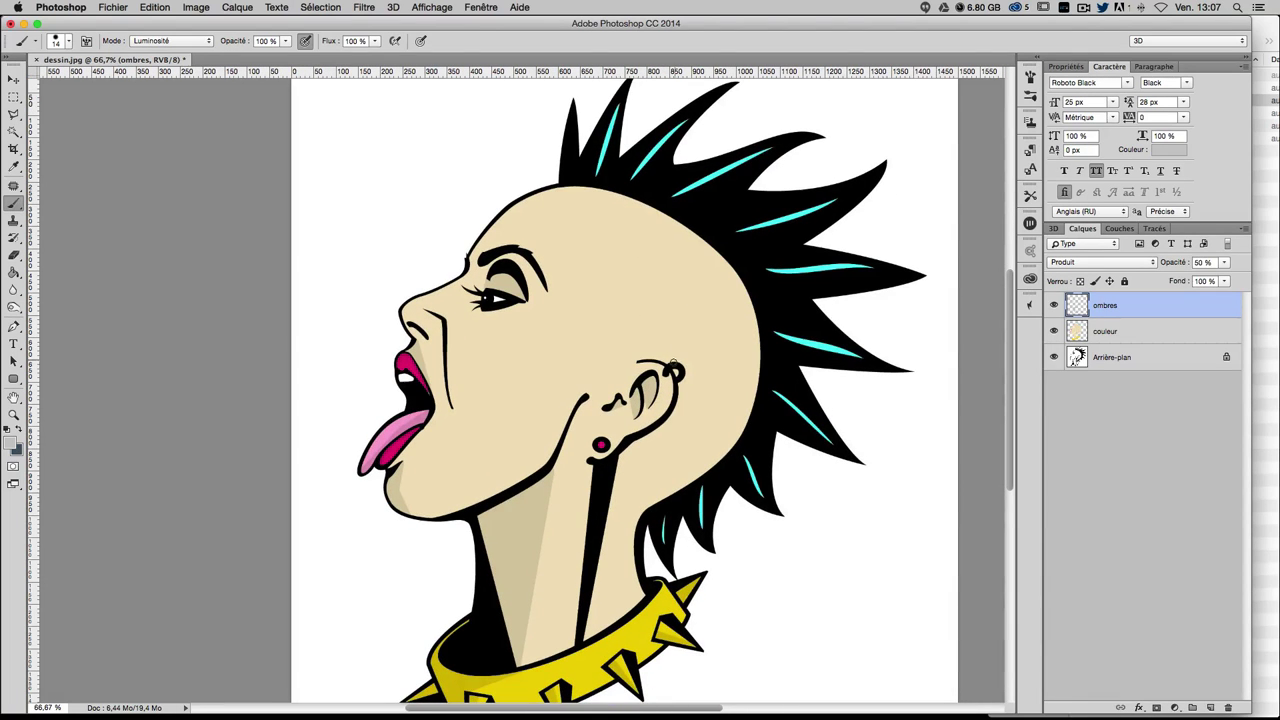
scroll(675, 349, "down", 2)
scroll(673, 362, "up", 1)
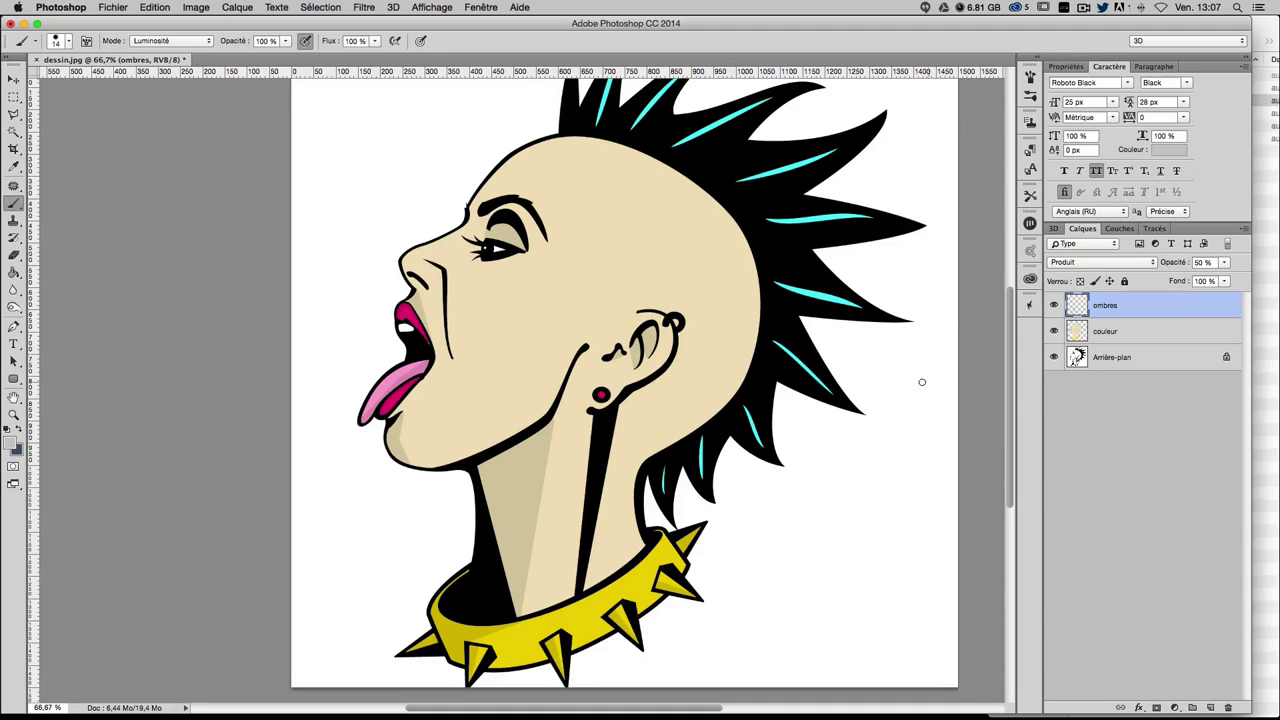
scroll(891, 390, "up", 2)
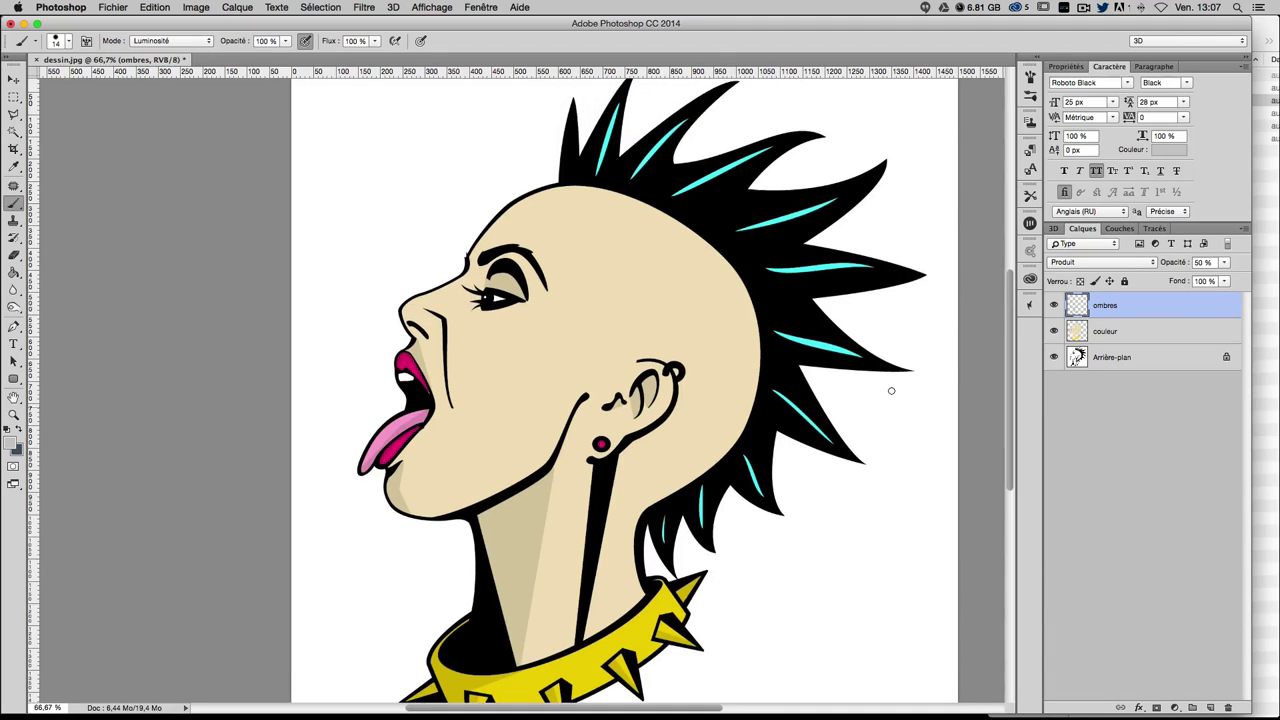
- Add a new layer named lumière
left_click(1218, 699, "alt")
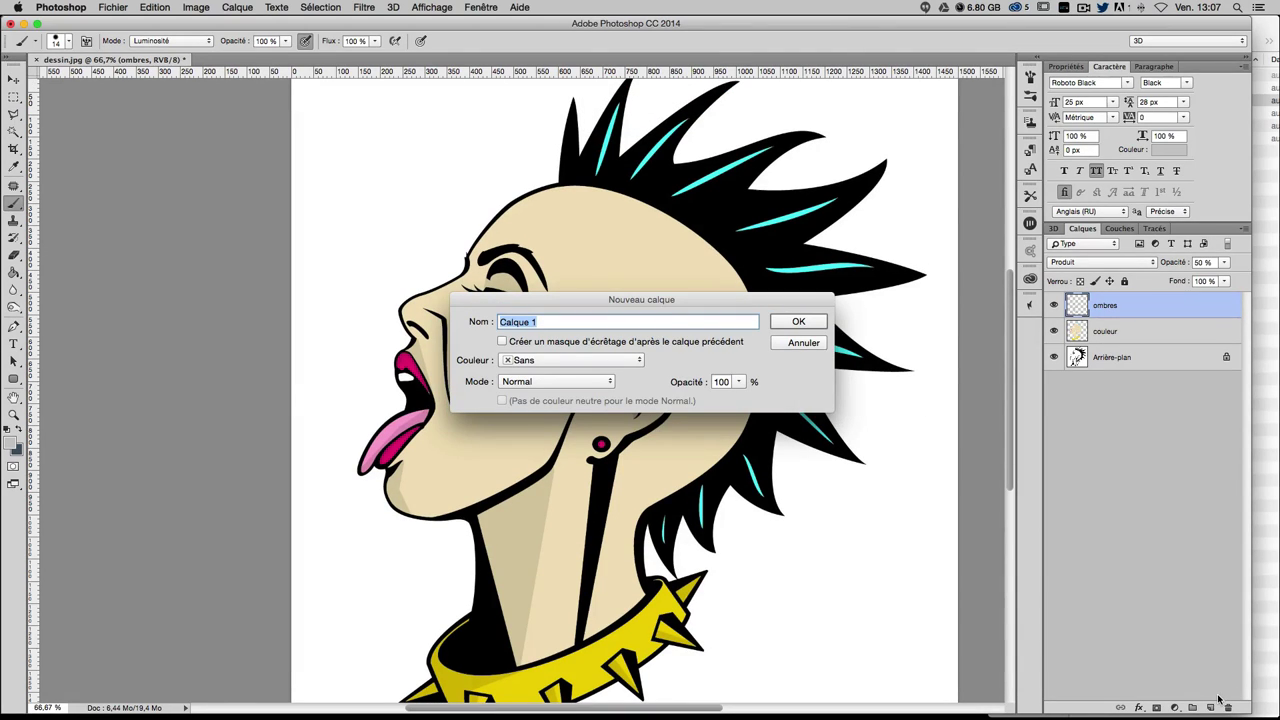
type("lumière")
key("Return")
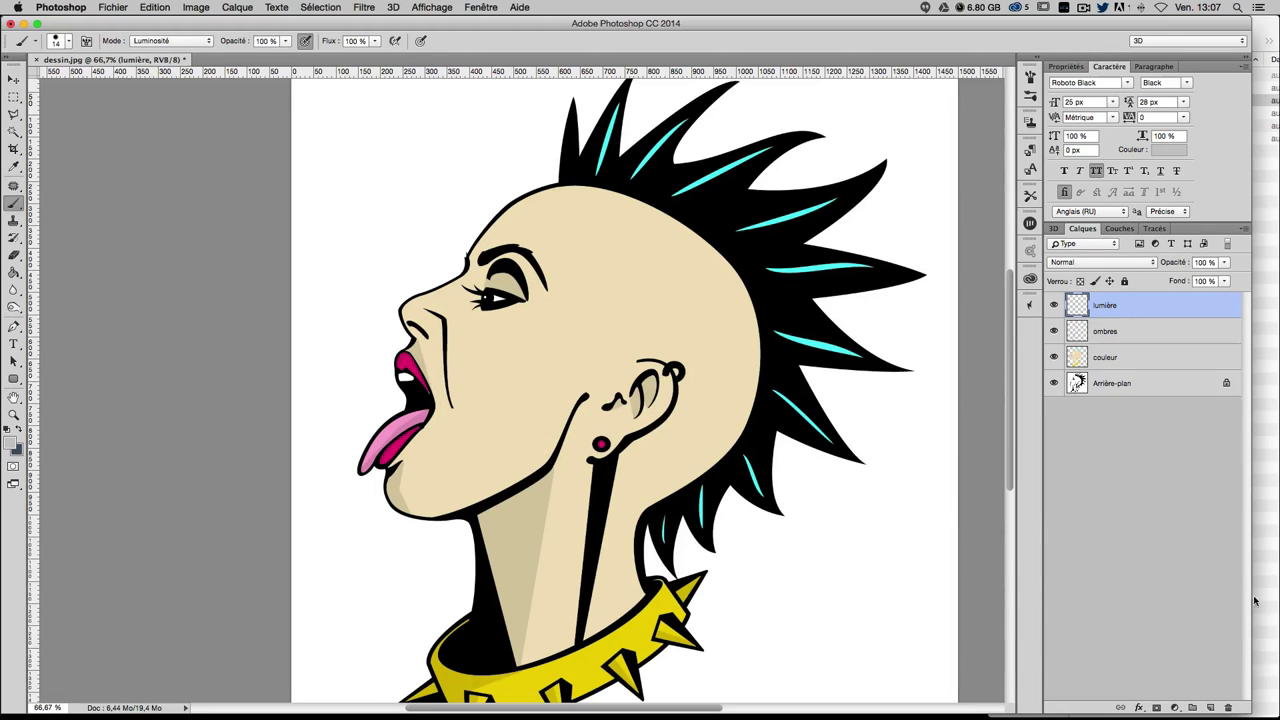
- Load the couleur layer's transparency as a selection and make lumière active
left_click(1126, 357)
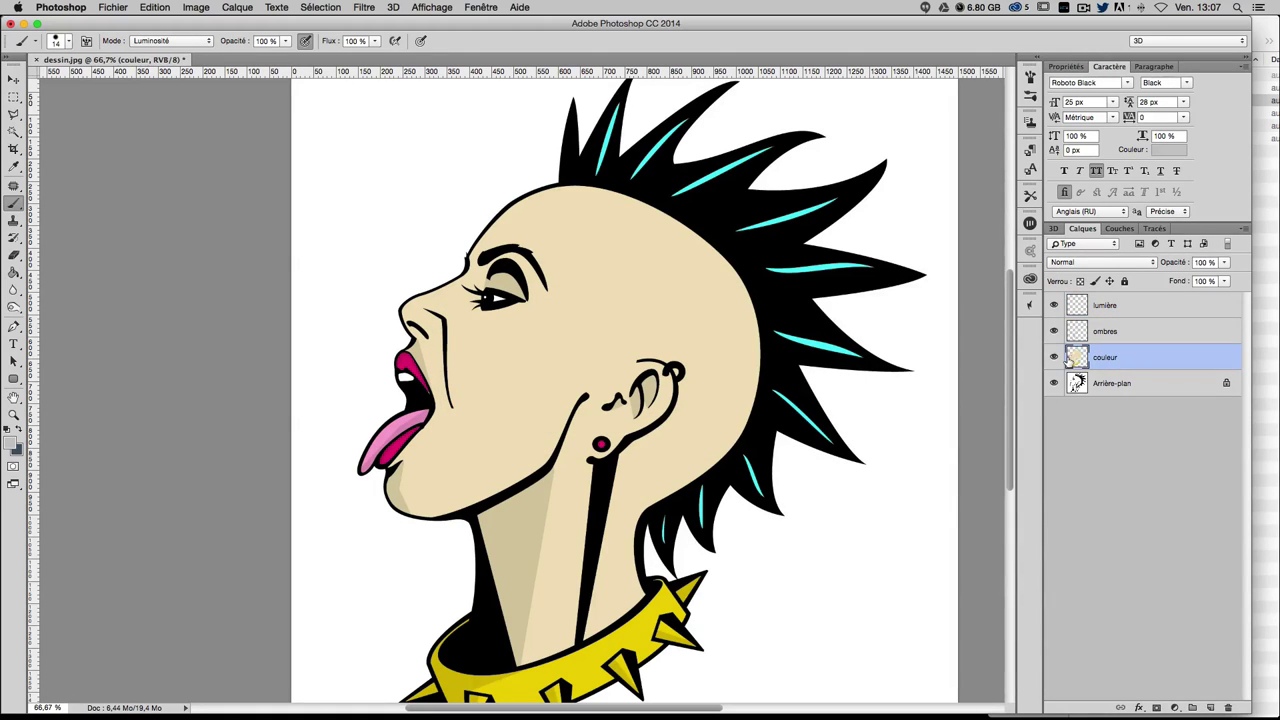
left_click(318, 7)
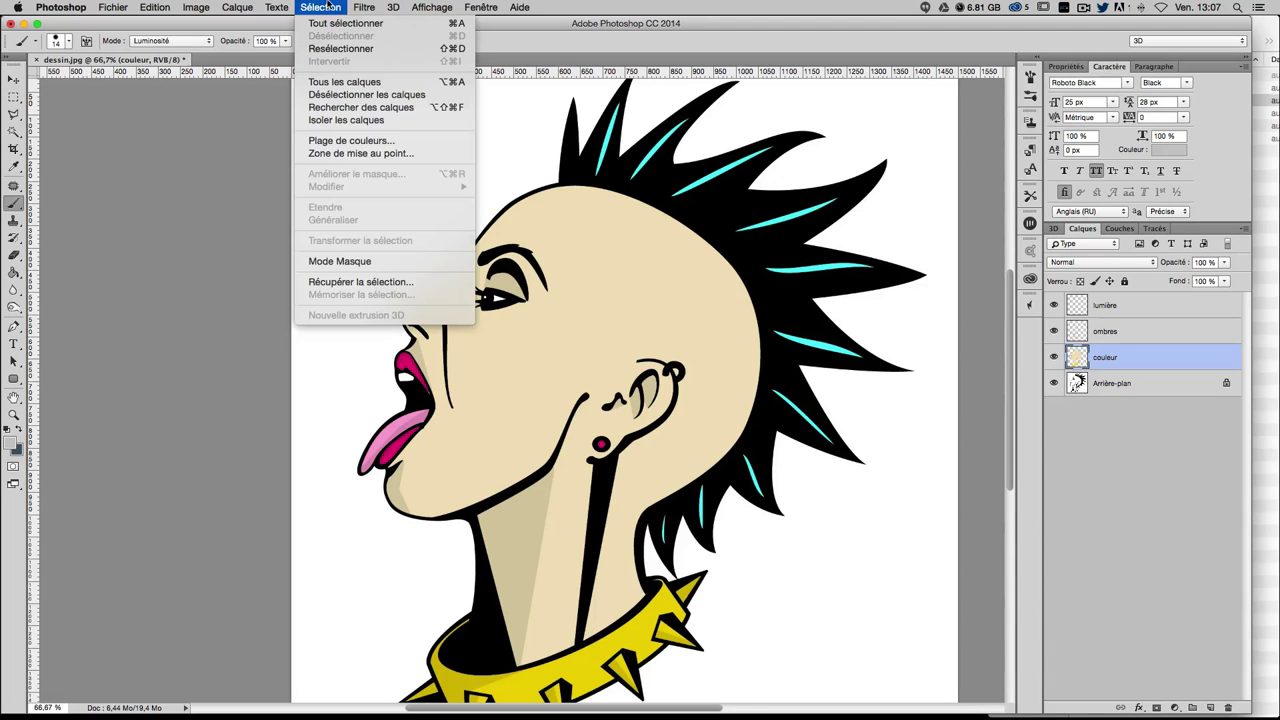
left_click(362, 283)
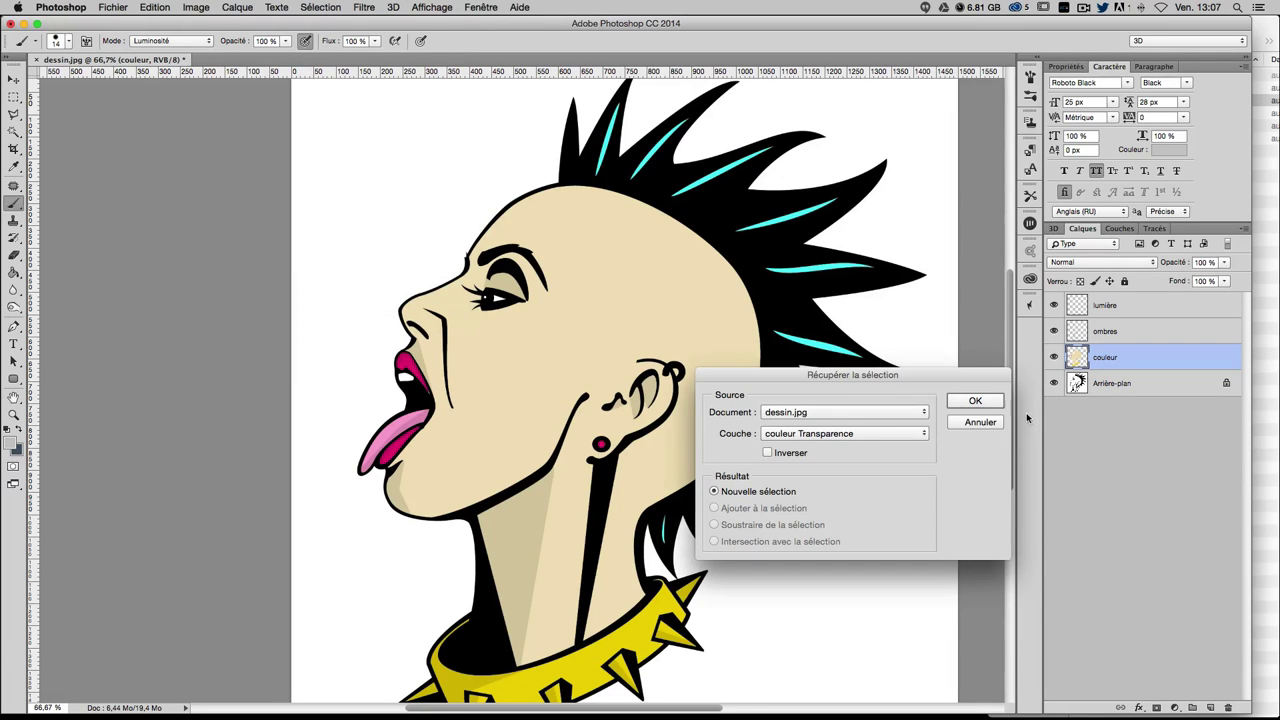
left_click(975, 402)
left_click(1106, 308)
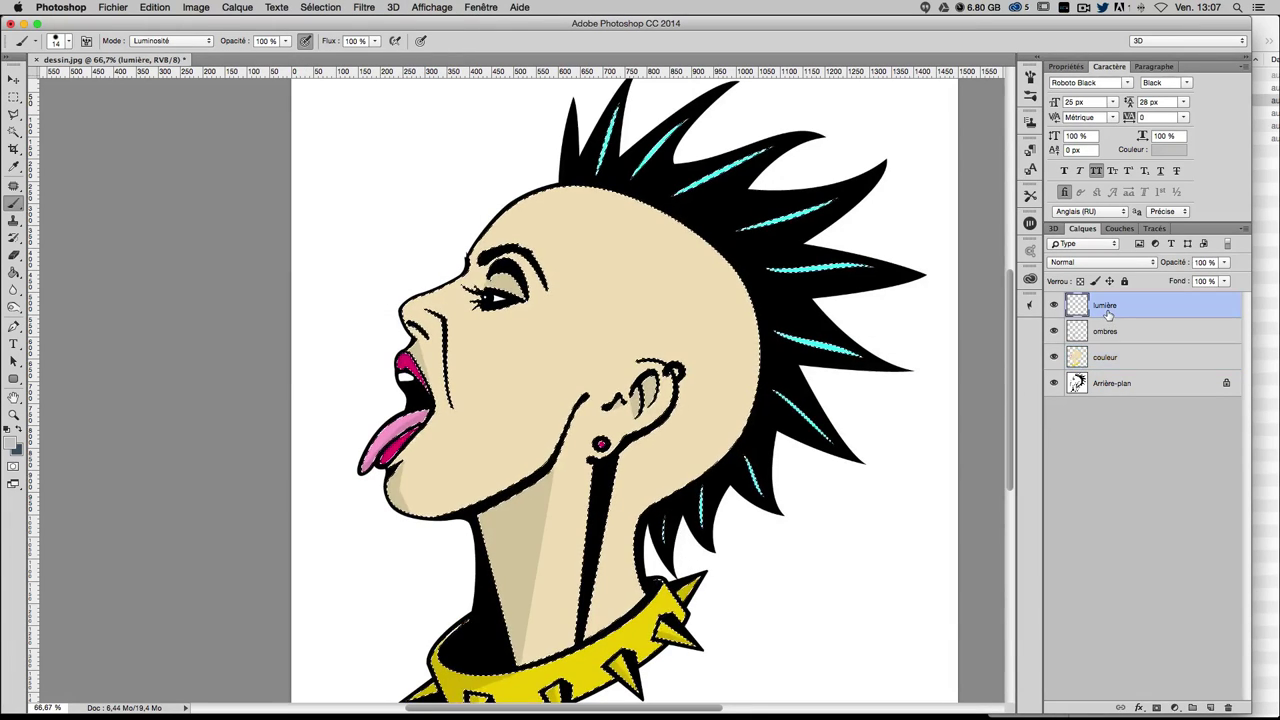
- Sample the beige skin colour and lighten it to pale cream fcf4e3 as the foreground colour
key("ctrl+plus")
key("ctrl+plus")
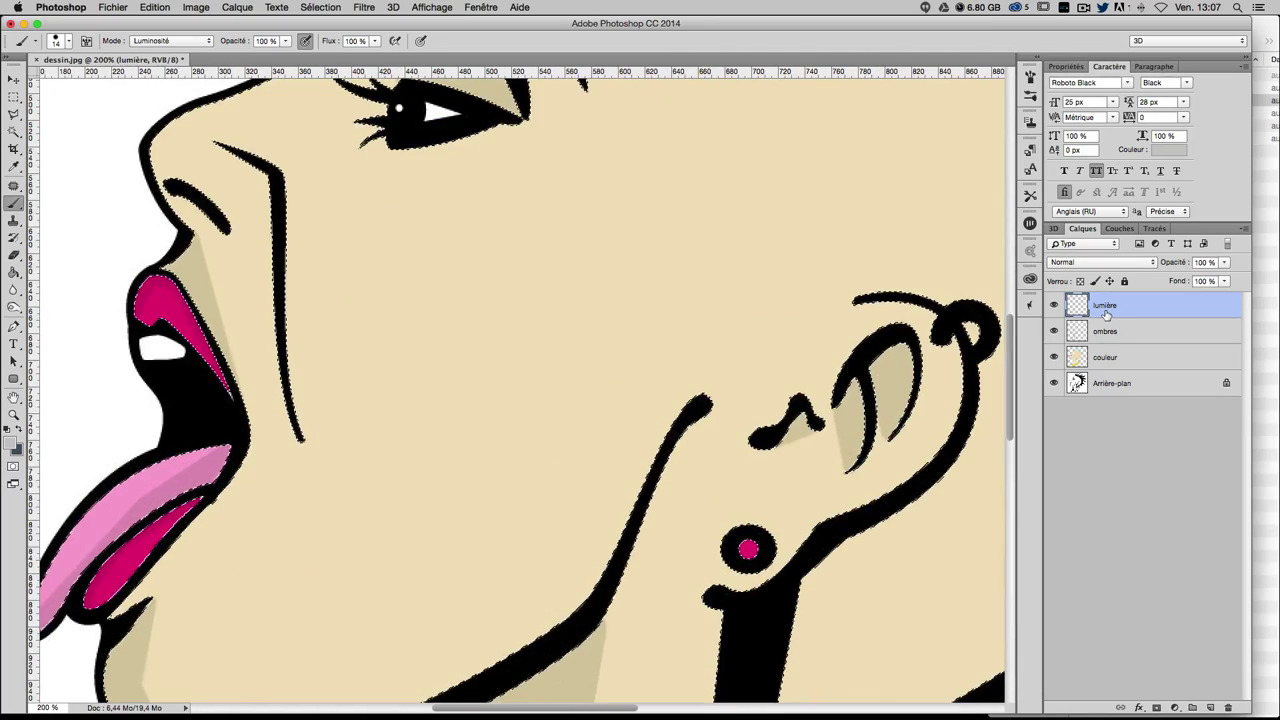
mouse_move(654, 317)
left_mouse_down()
mouse_move(680, 508)
mouse_move(663, 523)
left_mouse_up()
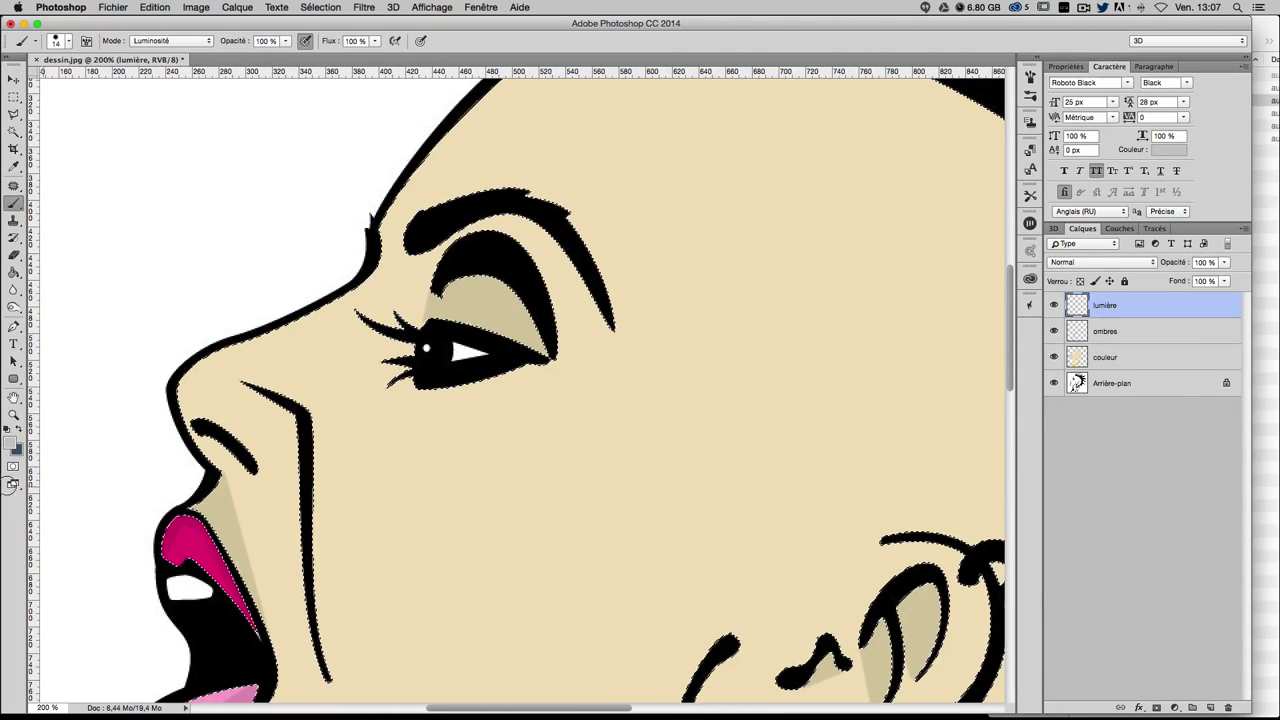
left_click(12, 443)
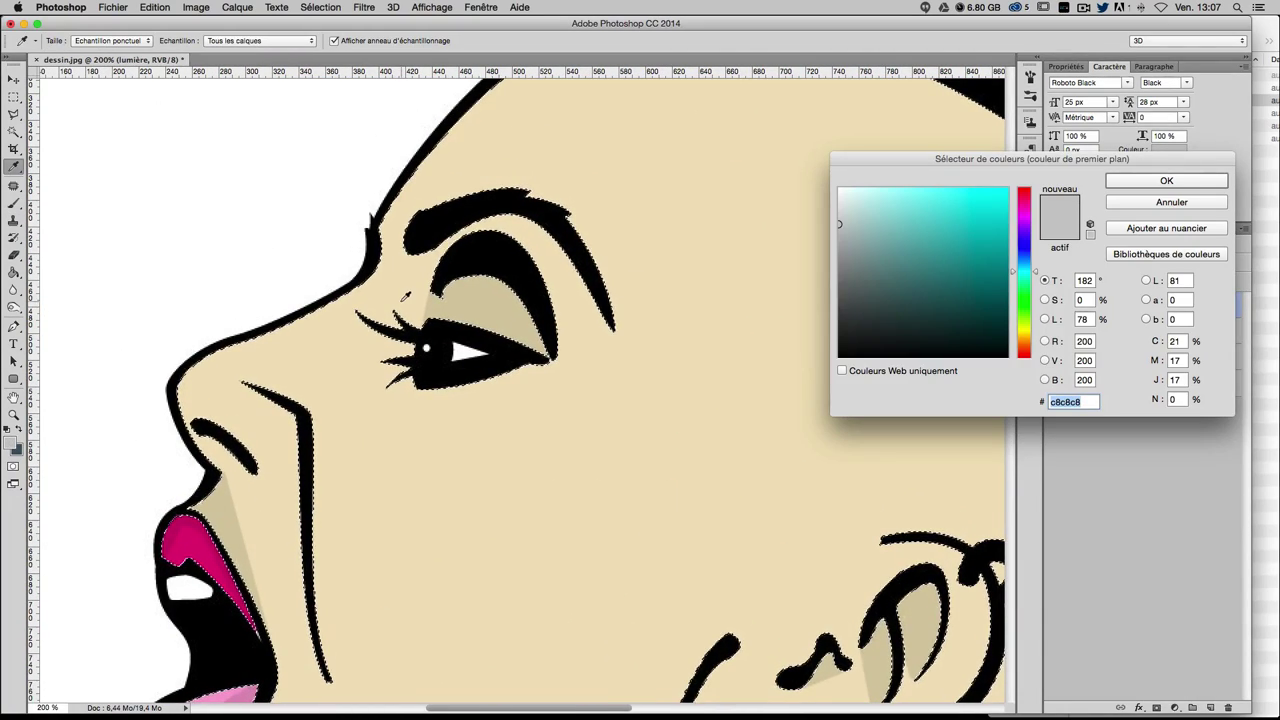
left_click(399, 292)
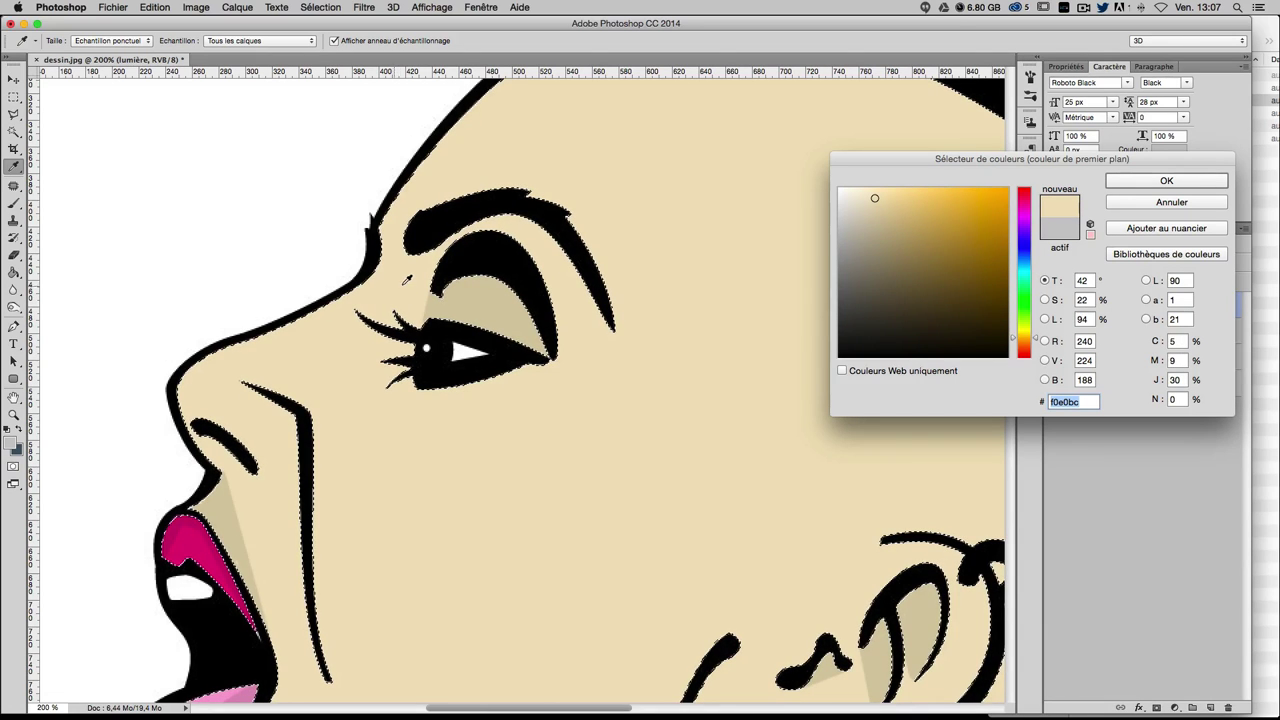
left_click_drag(870, 202, 859, 192)
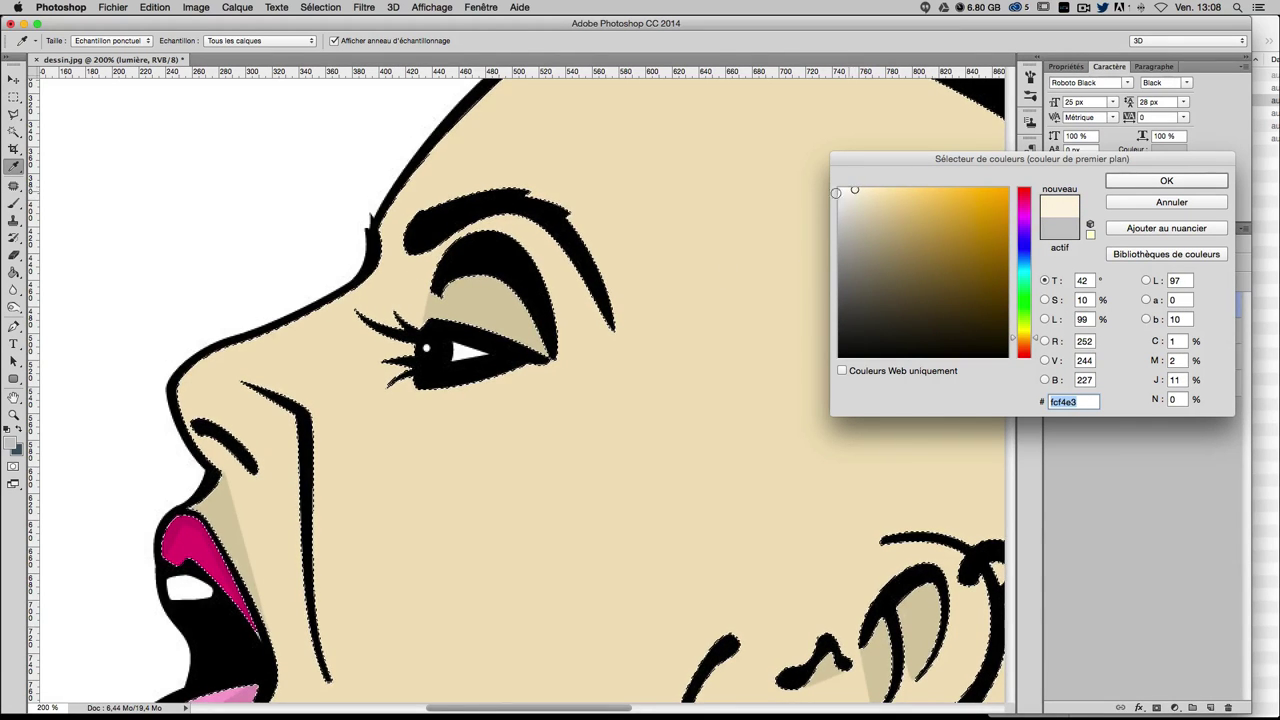
key("Return")
- Brush cream highlights on the nose tip and up the nose bridge with a 6 px brush
key("b")
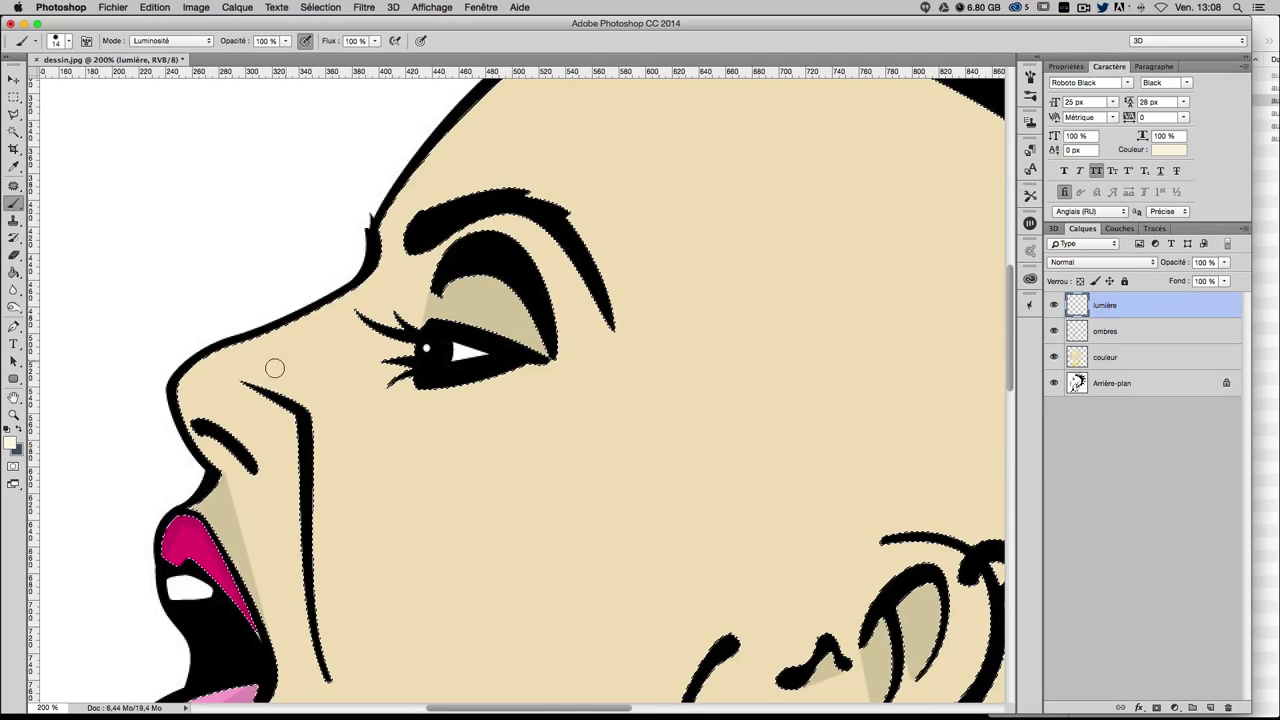
left_click_drag(182, 405, 188, 383)
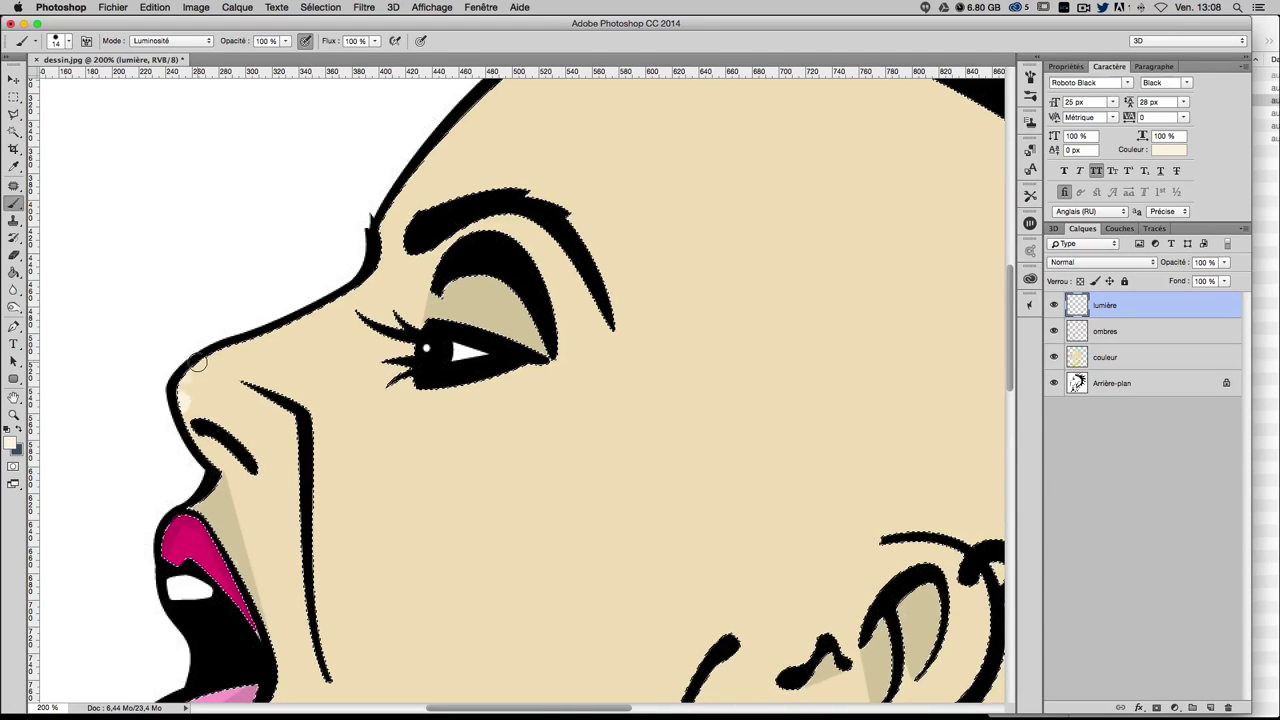
left_click_drag(302, 325, 295, 332)
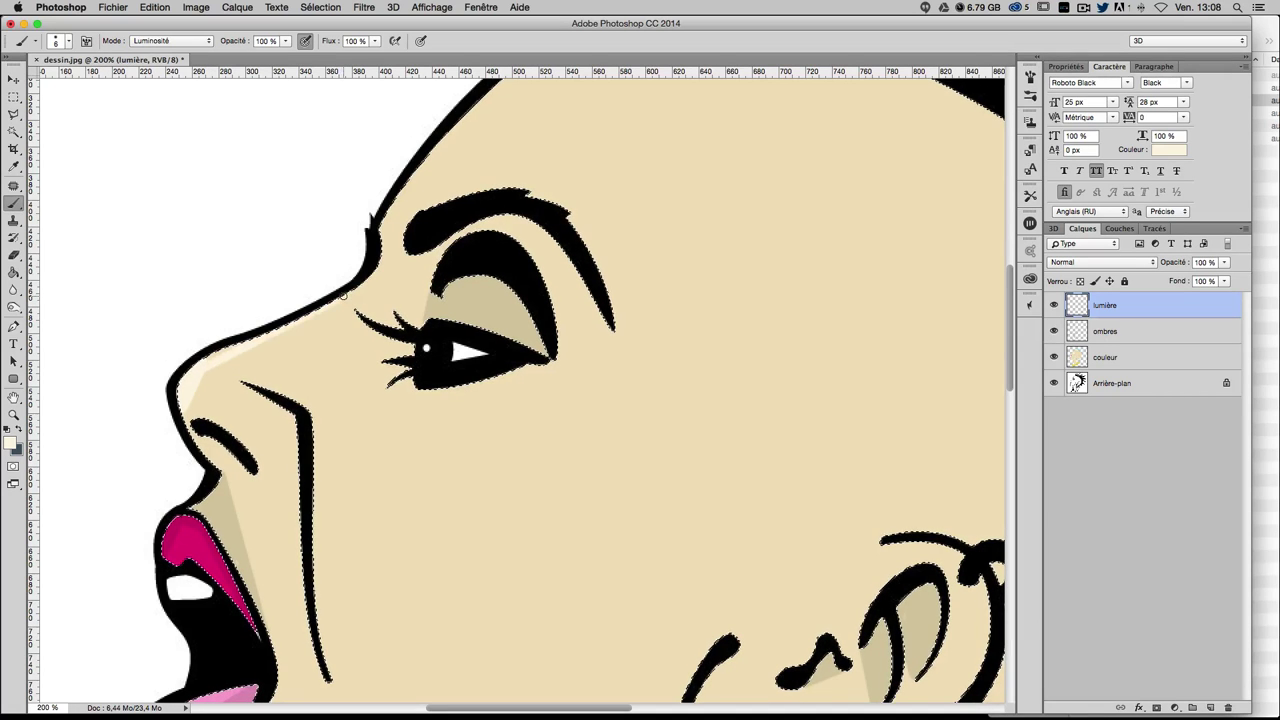
left_click_drag(255, 337, 330, 300)
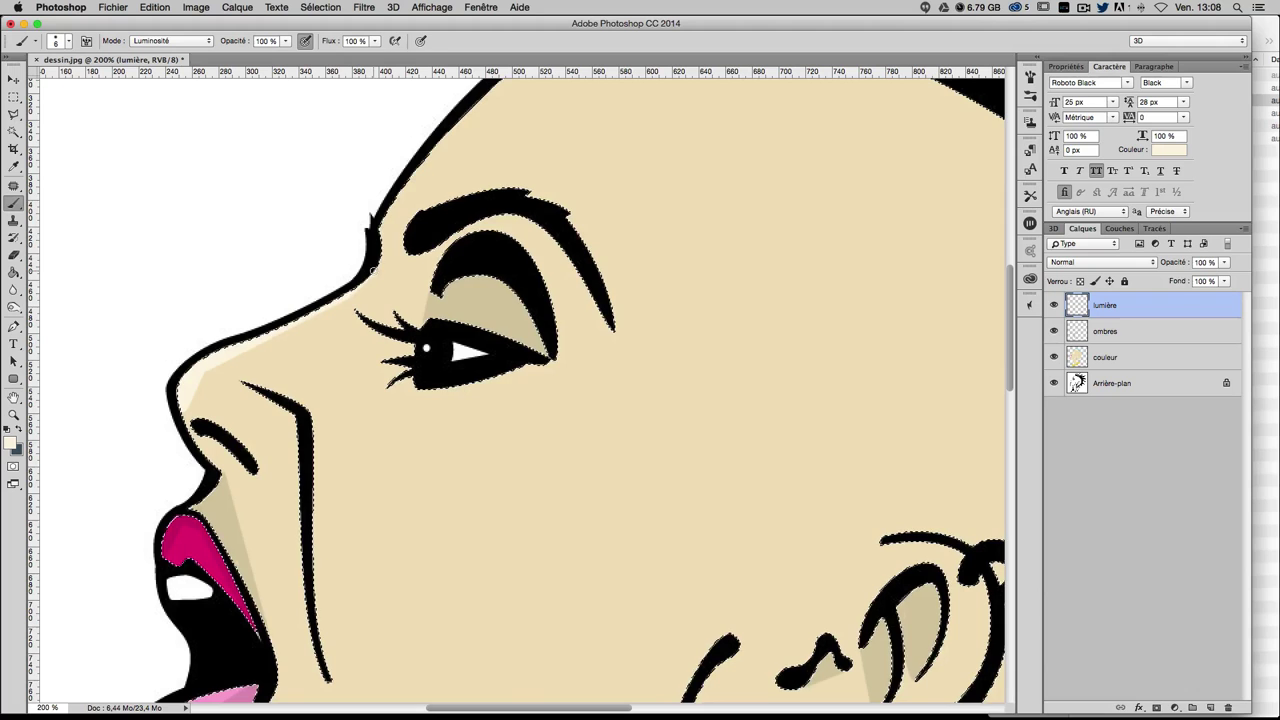
key("super+minus")
key("super+minus")
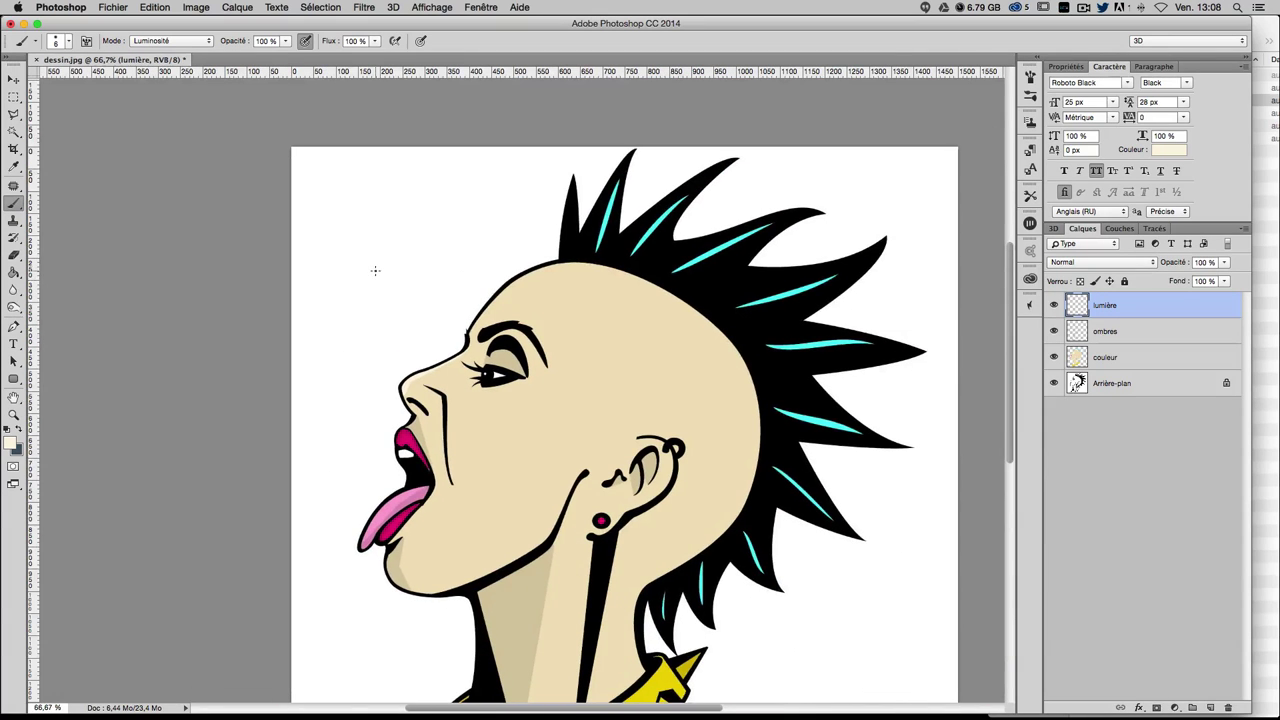
- Highlight the top edge of the ear in pale cream, undoing a stray mark at its tip
key("super+plus")
key("super+plus")
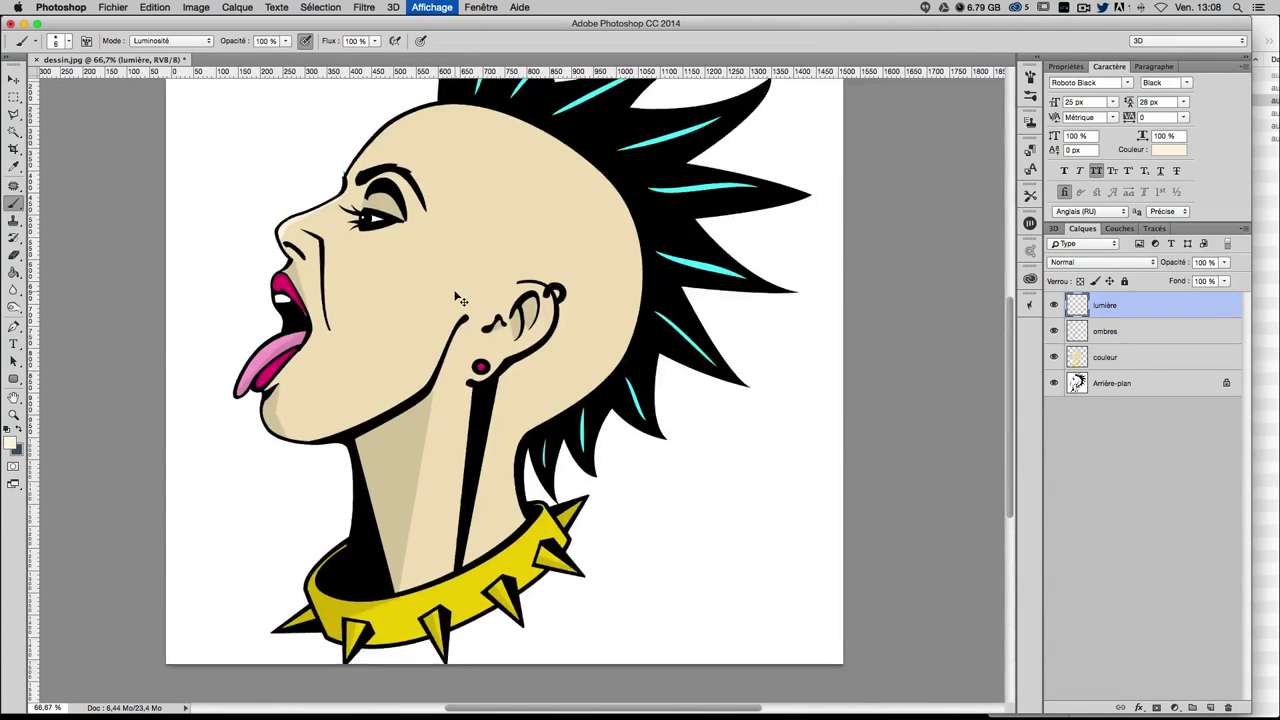
key("super+plus")
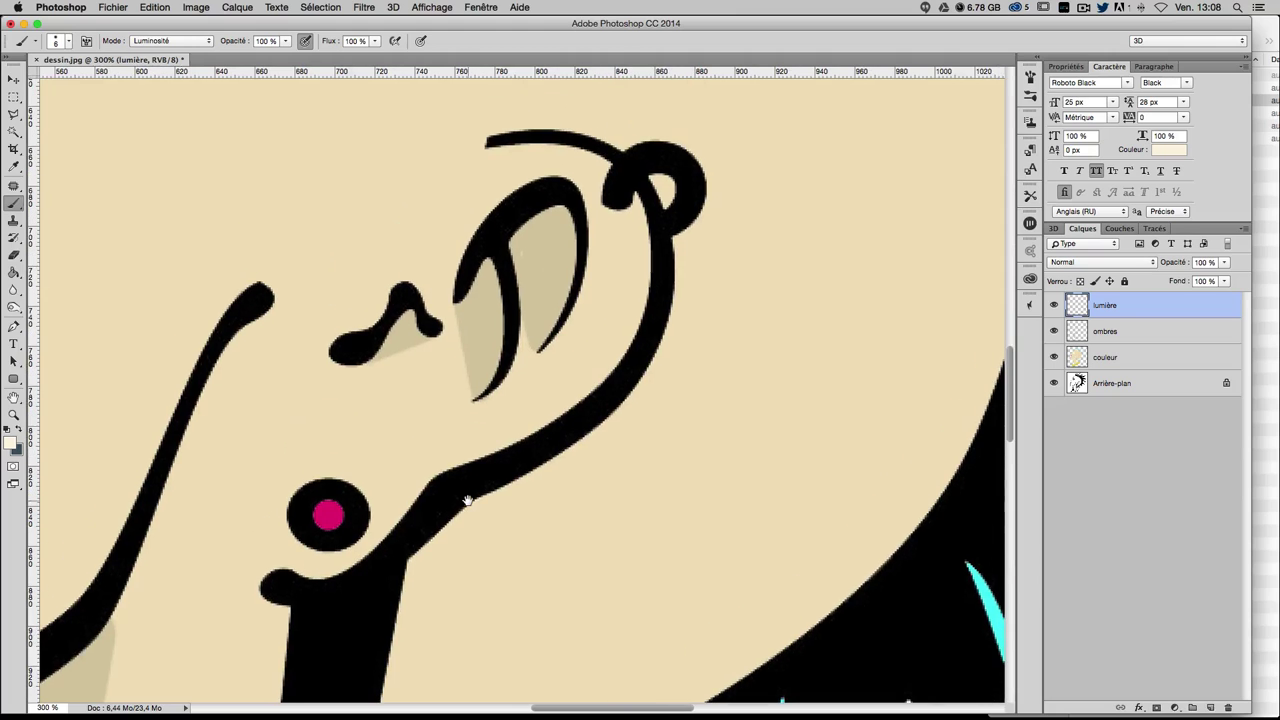
left_click_drag(493, 149, 520, 146)
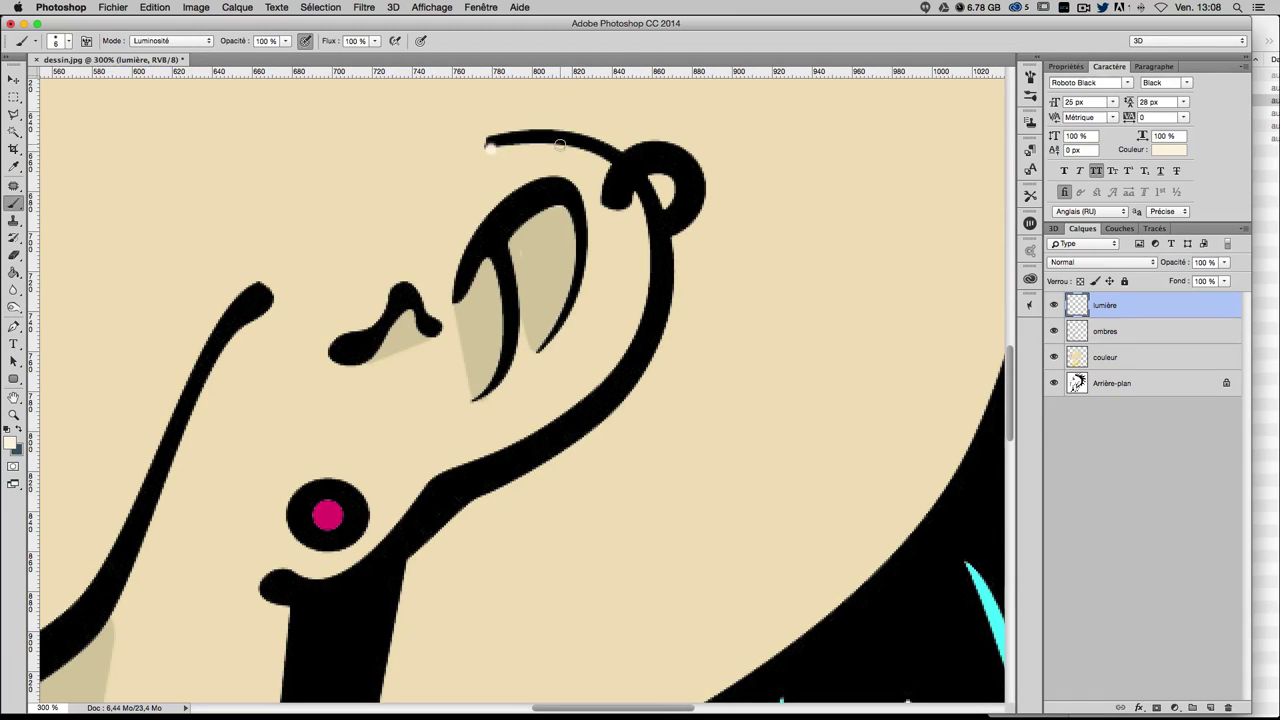
key("super+alt+z")
key("super+alt+z")
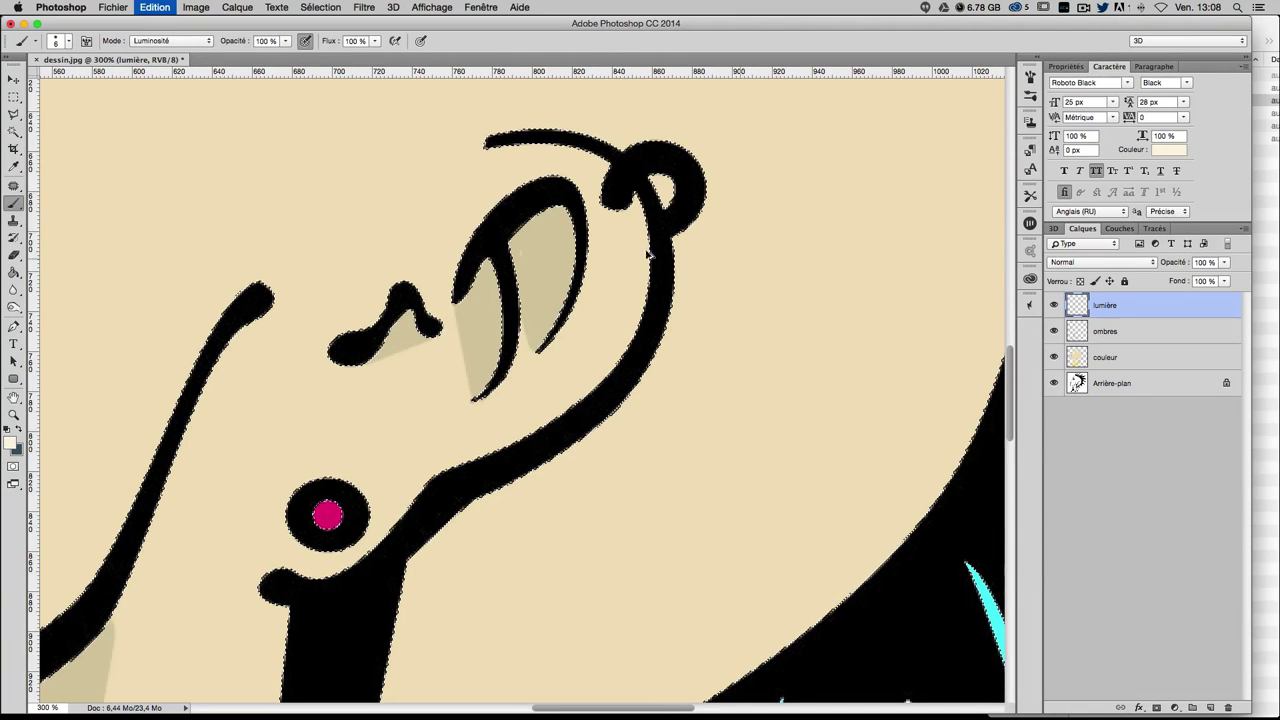
mouse_move(486, 150)
left_mouse_down()
mouse_move(580, 151)
mouse_move(605, 182)
left_mouse_up()
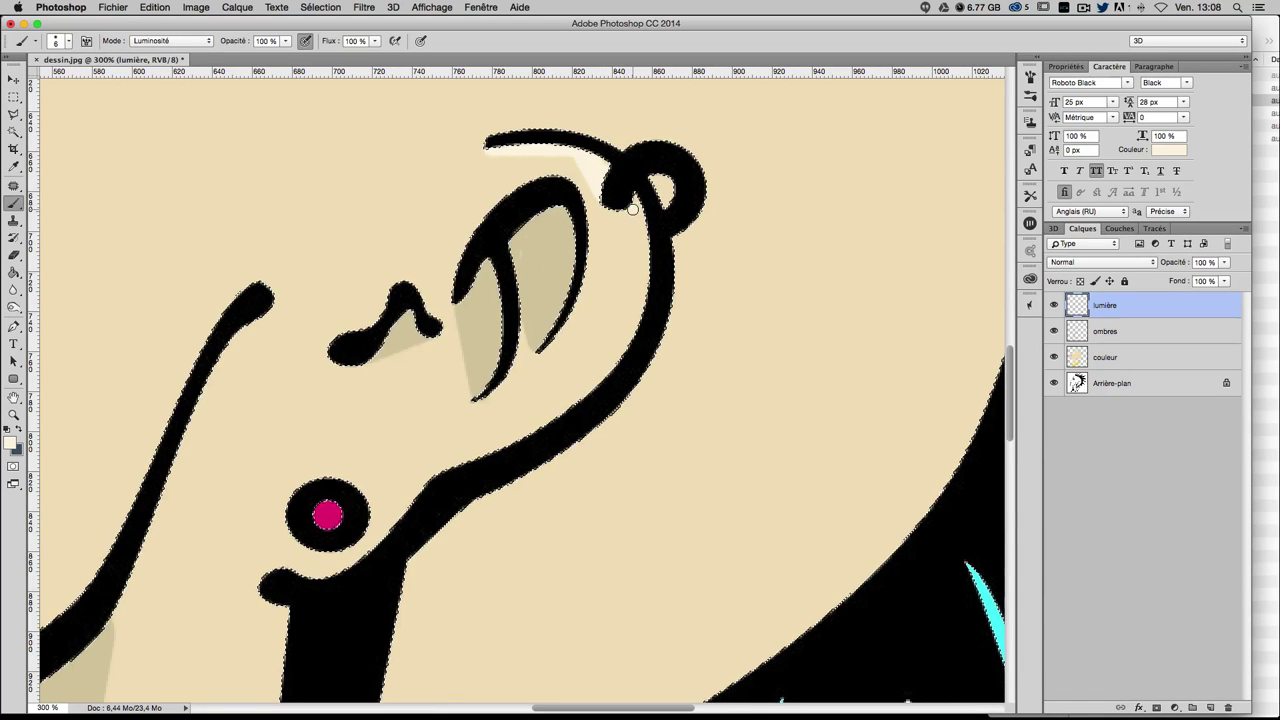
- Extend the cream highlight down the ear's inner edge
left_click_drag(632, 210, 642, 252)
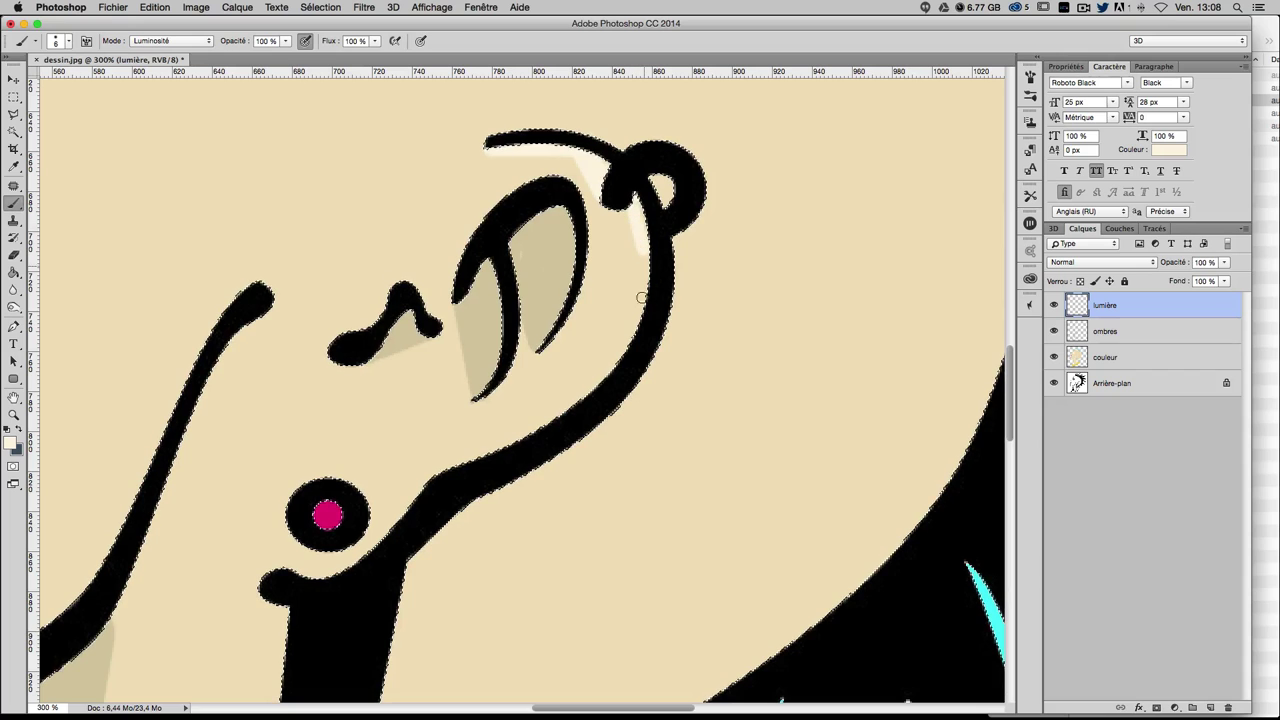
left_click_drag(626, 350, 642, 208)
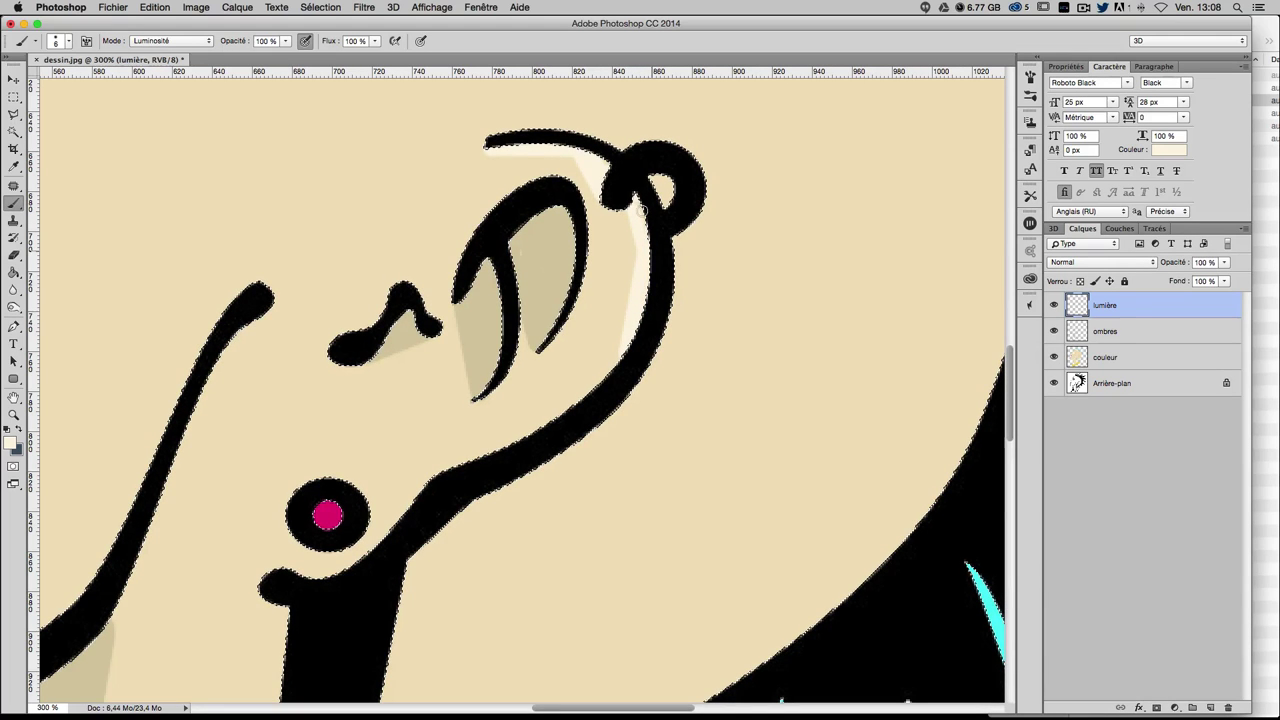
key("ctrl+1")
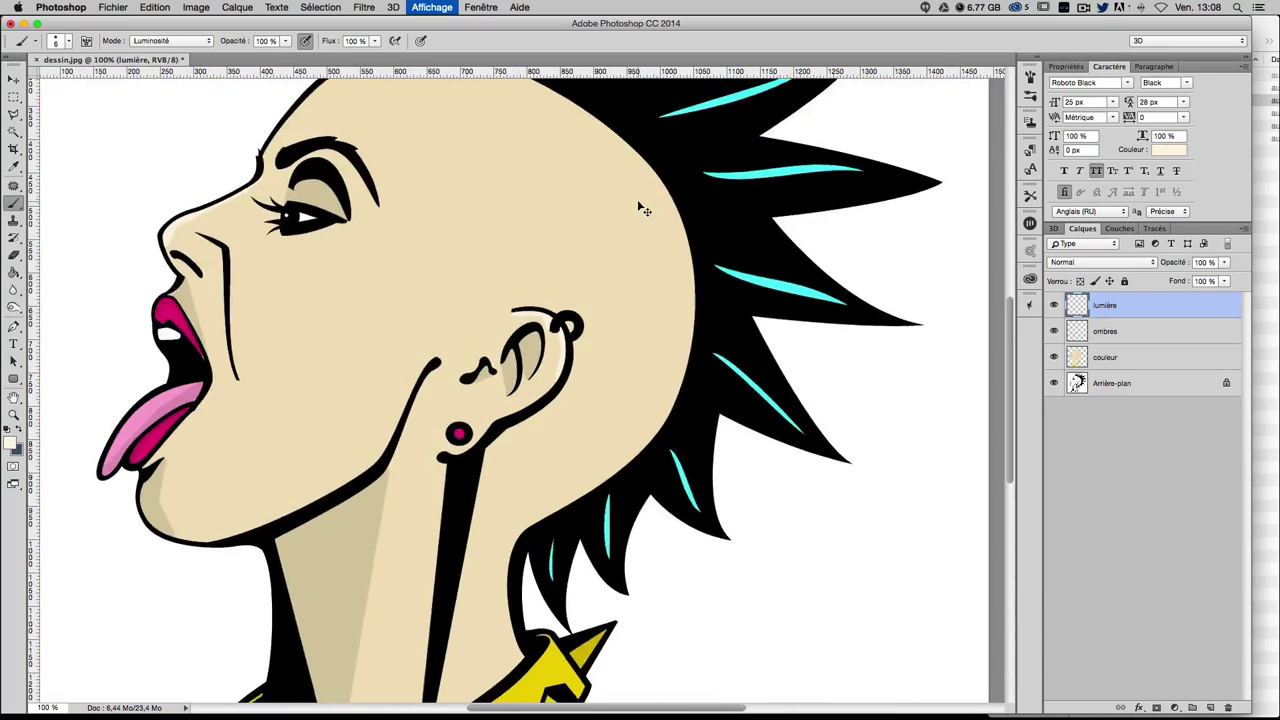
key("ctrl+minus")
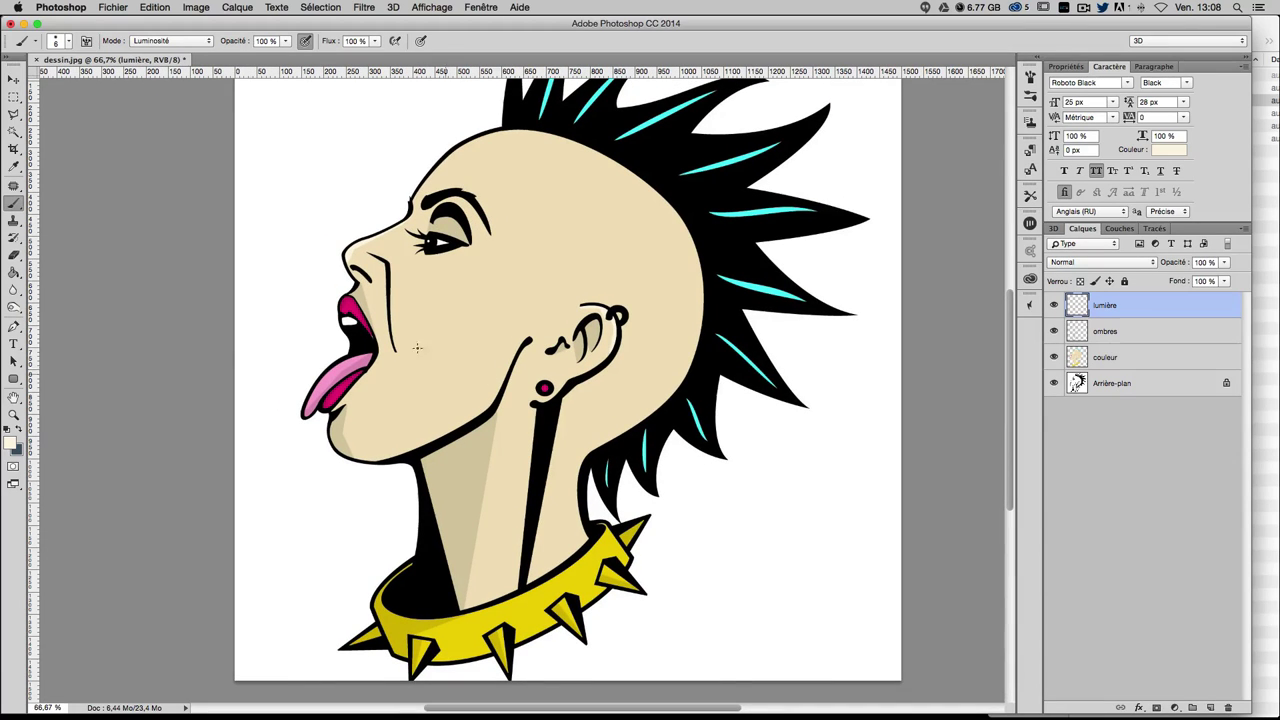
scroll(575, 350, "down", 2)
scroll(575, 350, "up", 3)
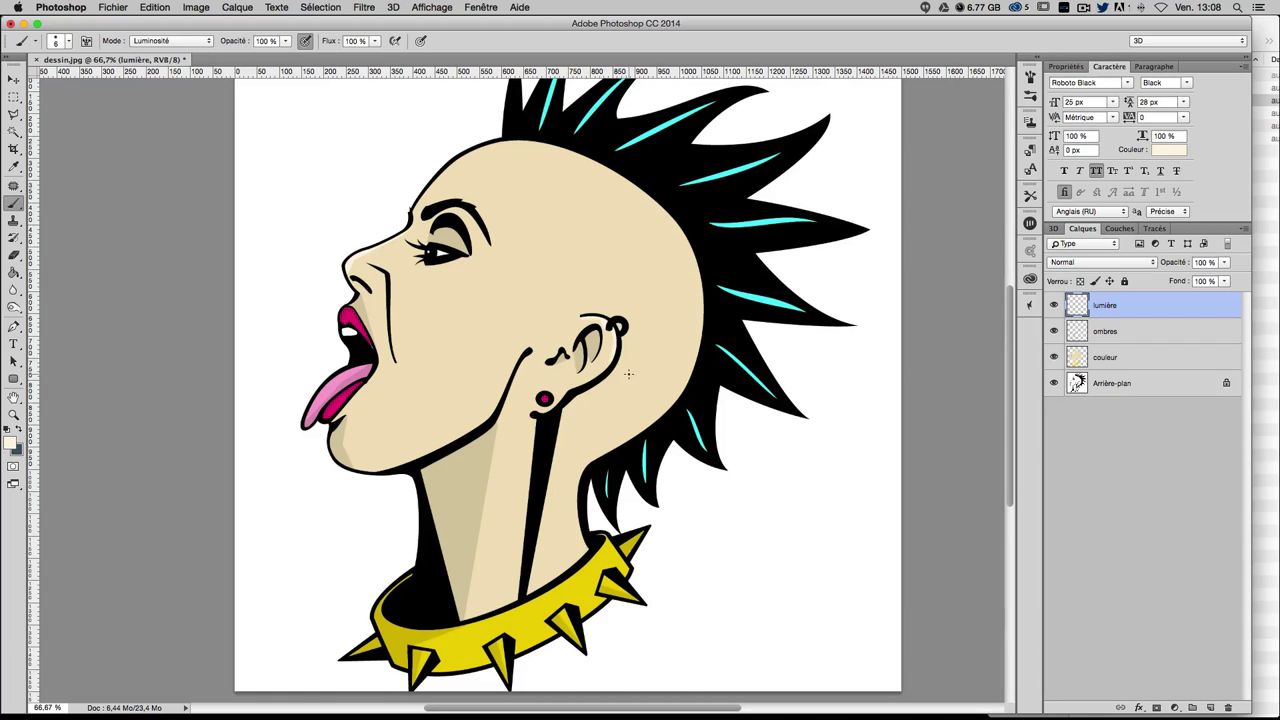
scroll(668, 622, "down", 1)
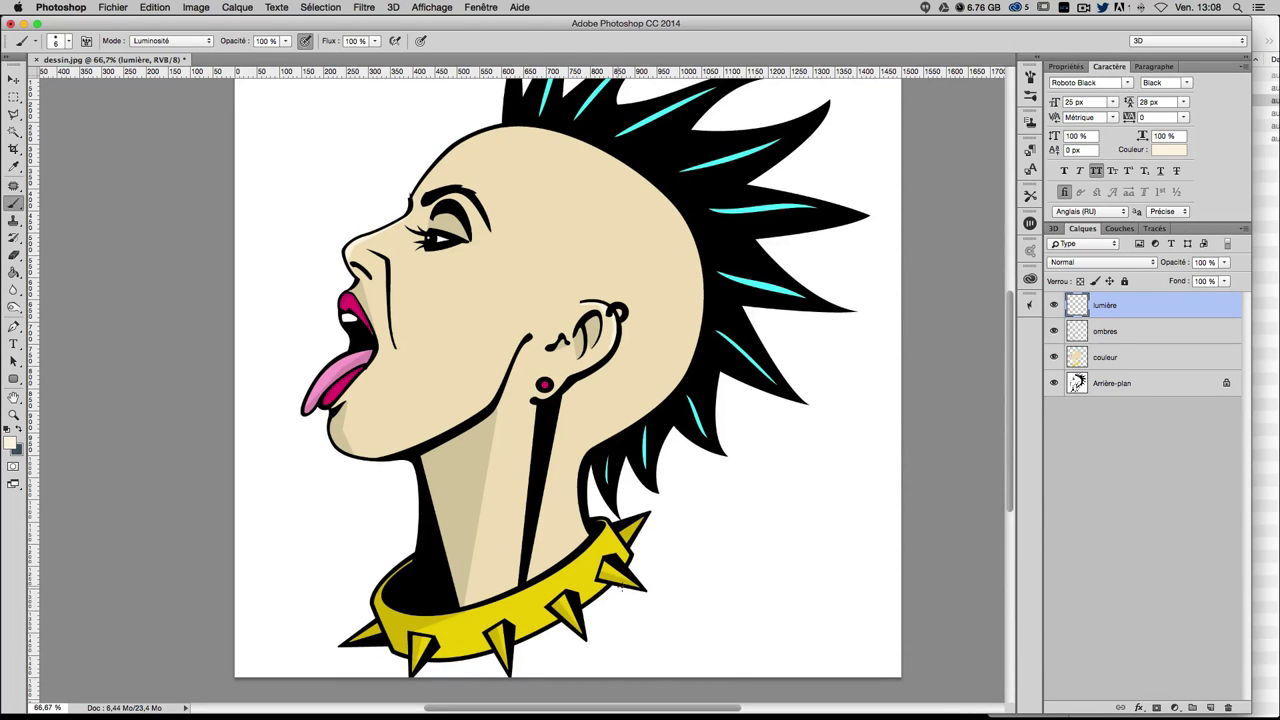
scroll(628, 578, "up", 5)
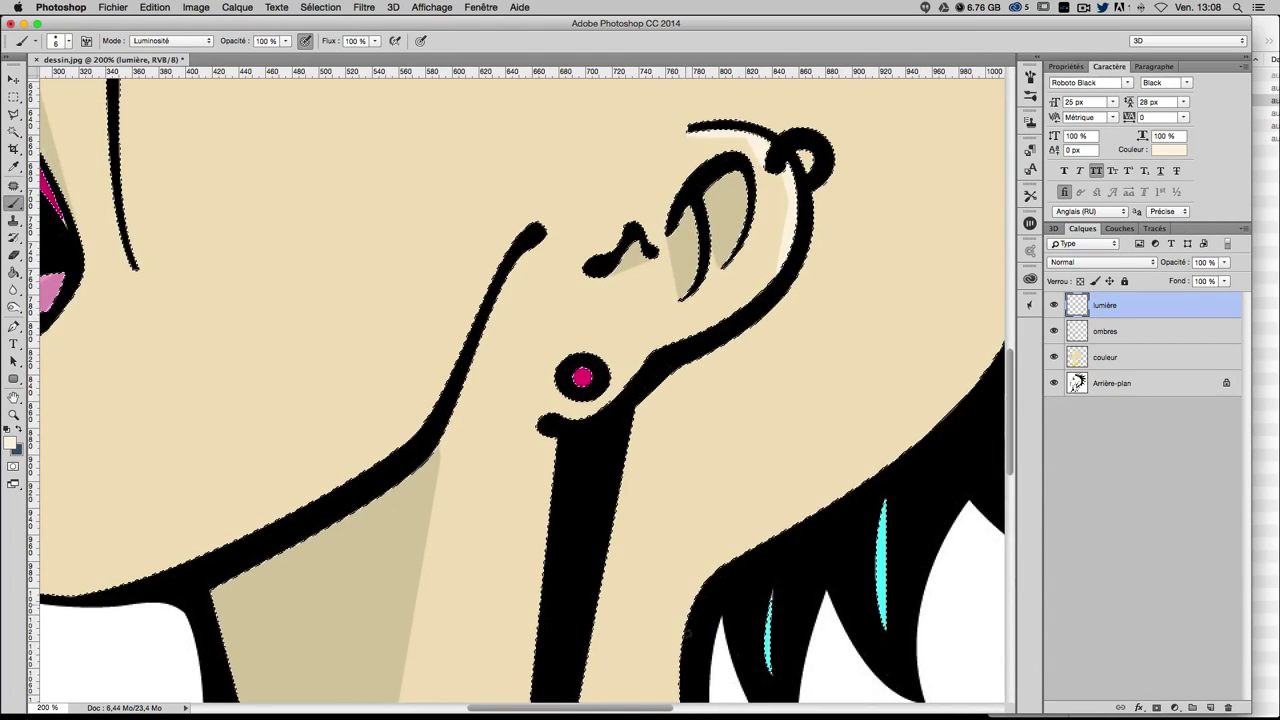
- Paint pale cream highlight streaks along the upper, middle and left collar spikes
scroll(606, 420, "down", 5)
scroll(663, 516, "down", 5)
scroll(663, 516, "down", 1)
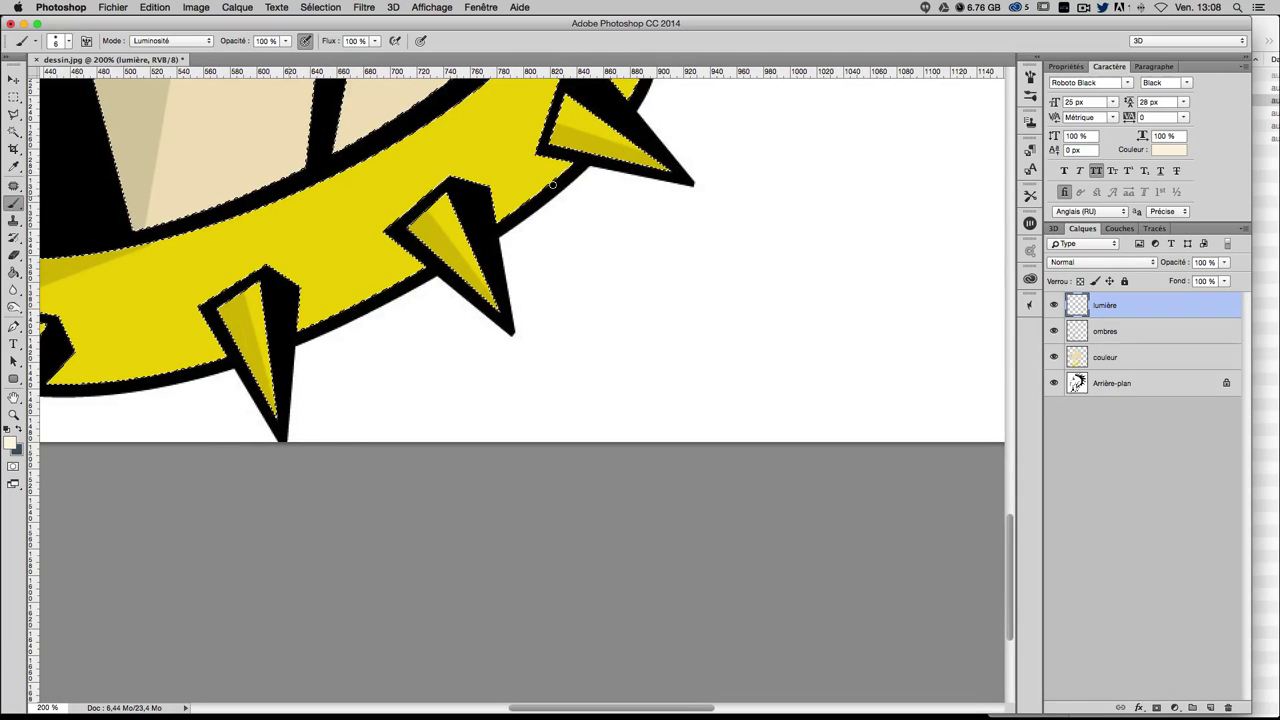
key("ctrl+shift+d")
left_click_drag(566, 99, 668, 170)
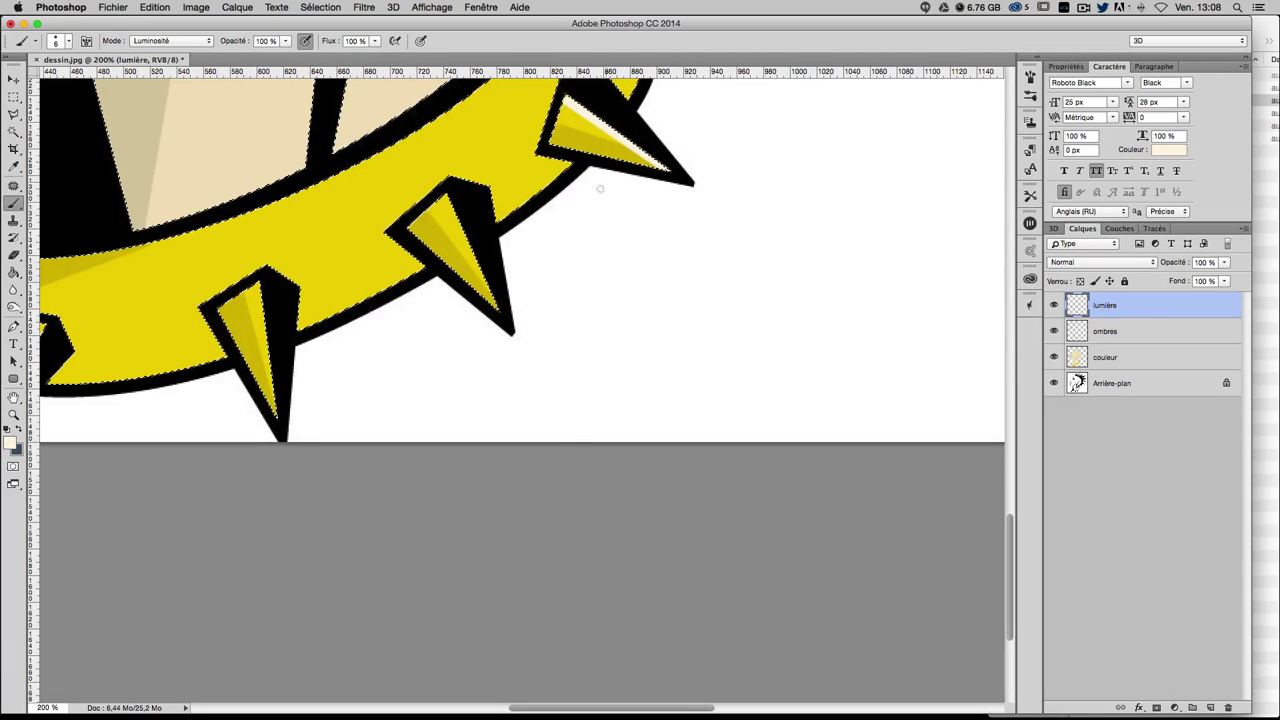
left_click_drag(449, 196, 496, 308)
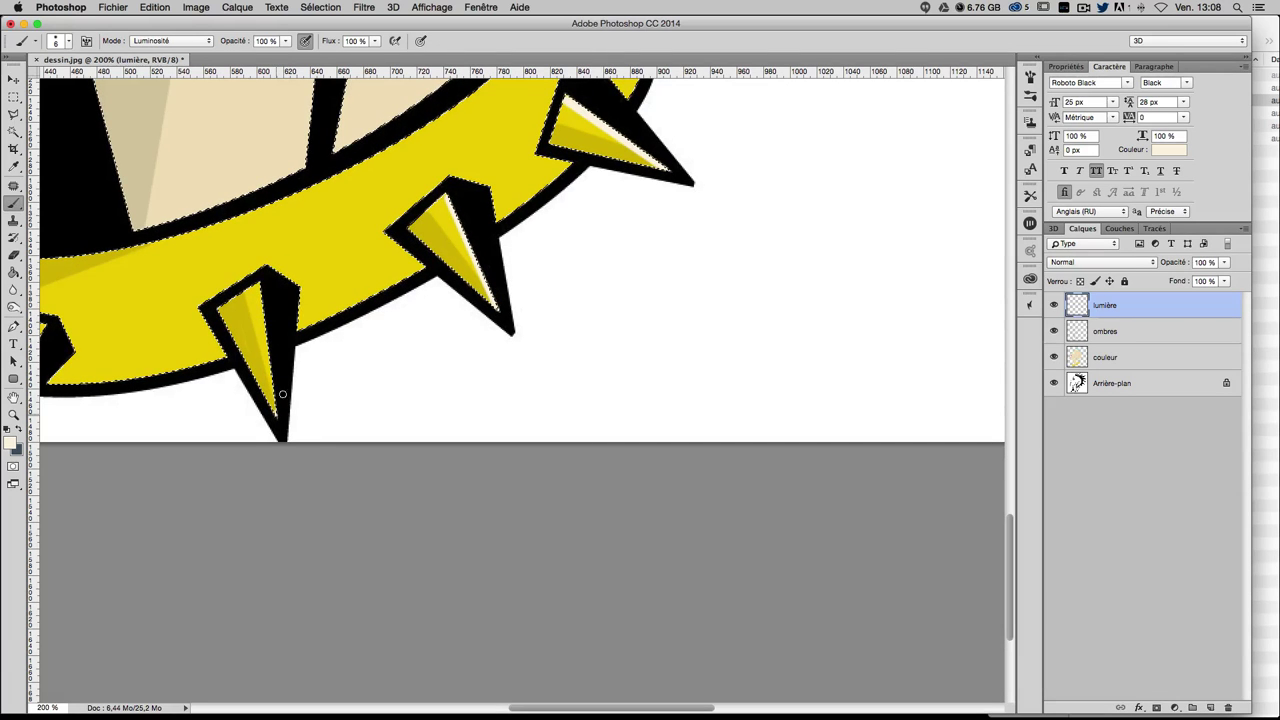
left_click_drag(274, 412, 259, 285)
scroll(663, 349, "left", 8)
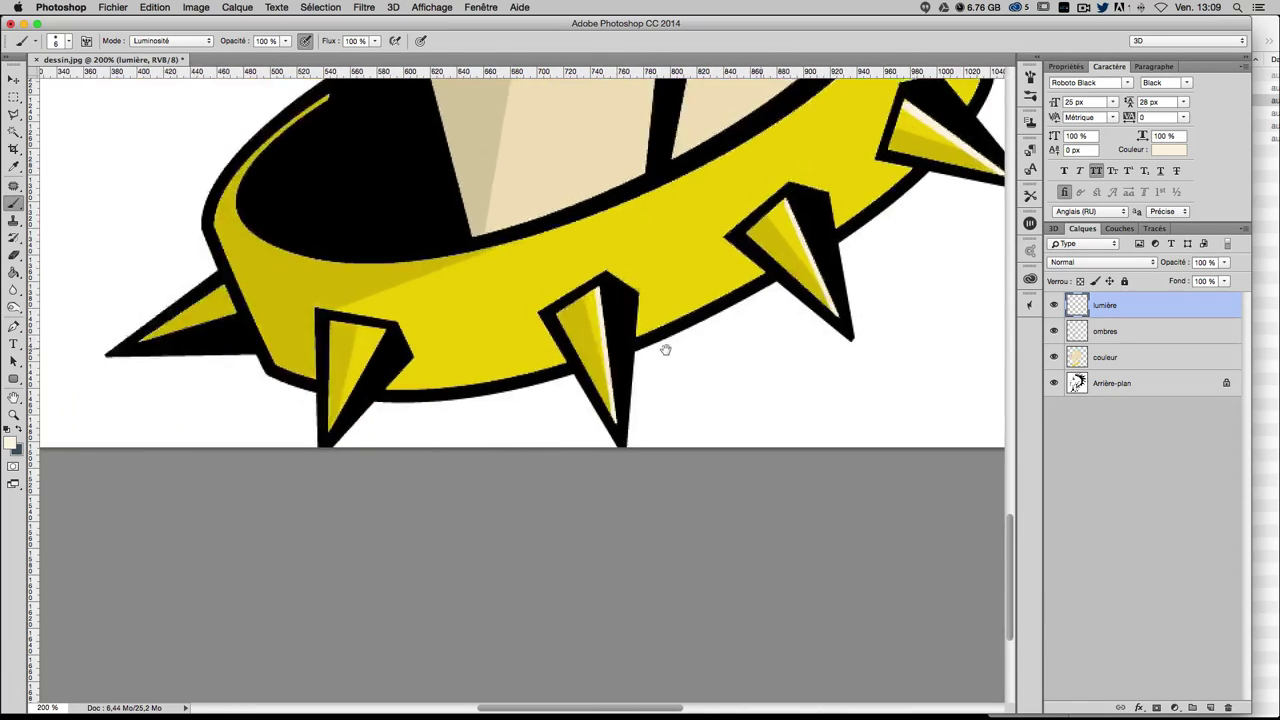
scroll(600, 390, "left", 2)
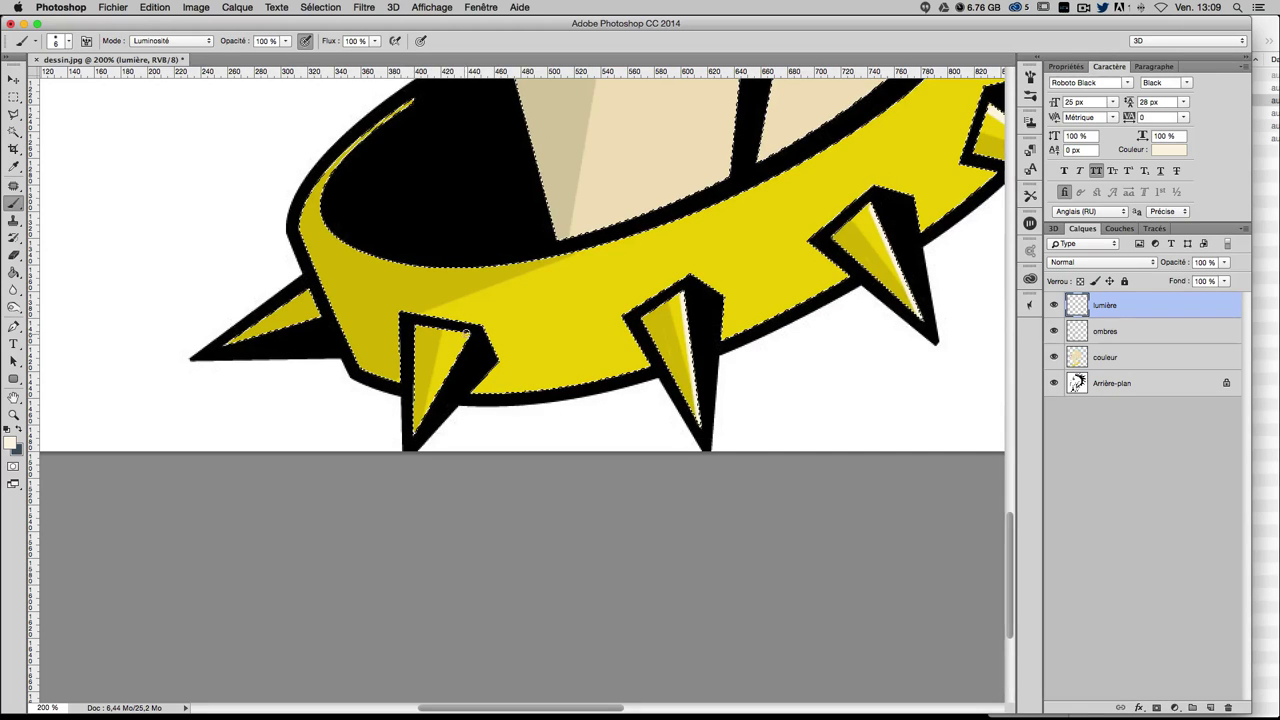
- Open texture.jpg from the images folder in Finder with Adobe Photoshop CC 2014
key("ctrl+minus")
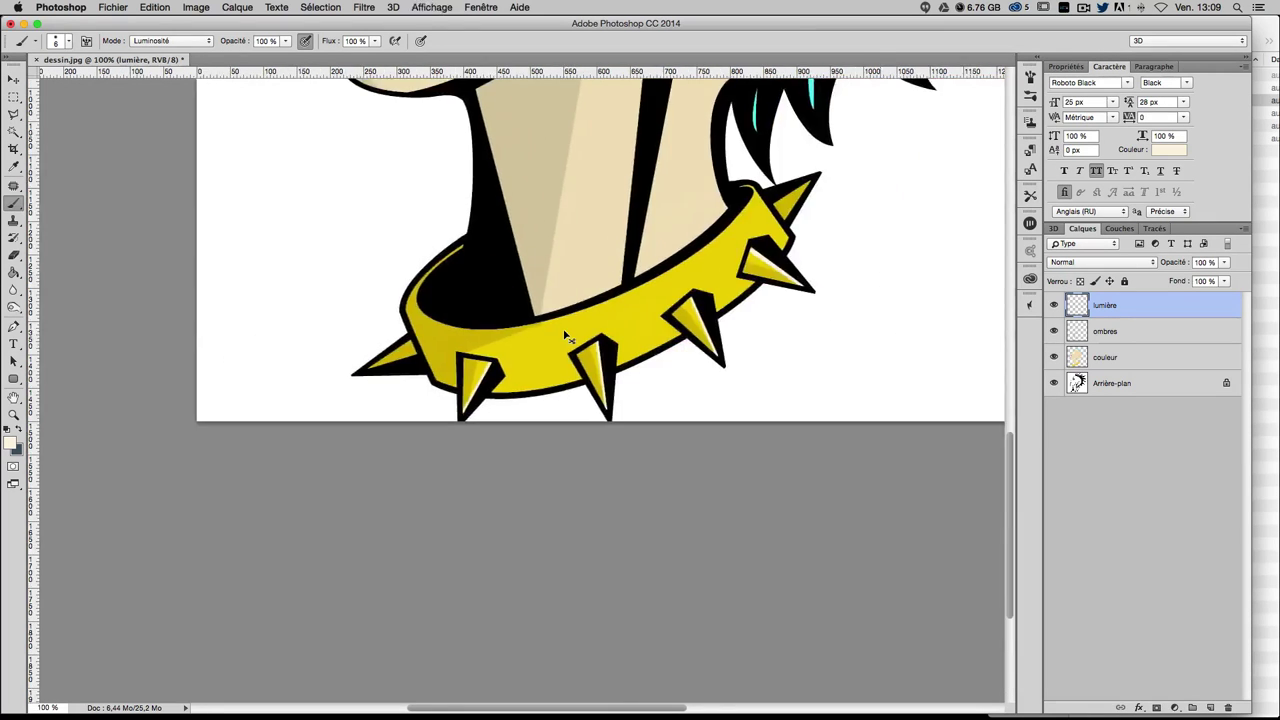
key("ctrl+minus")
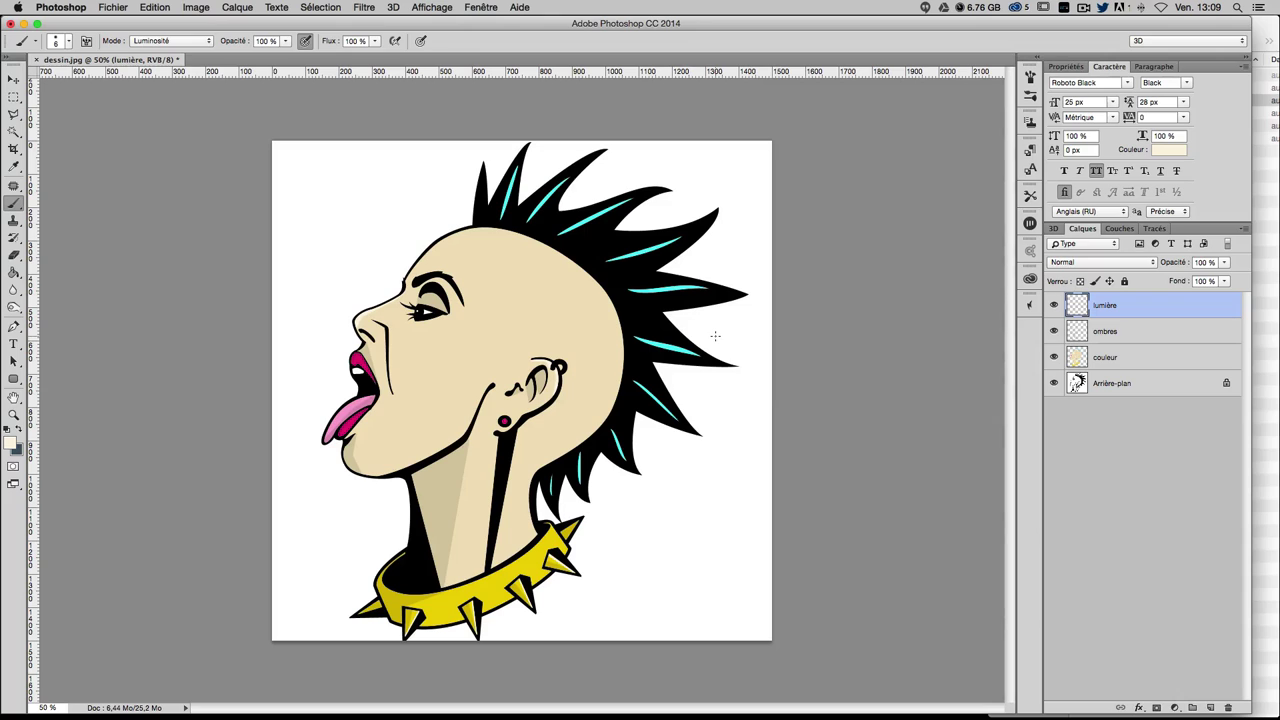
left_click(1262, 198)
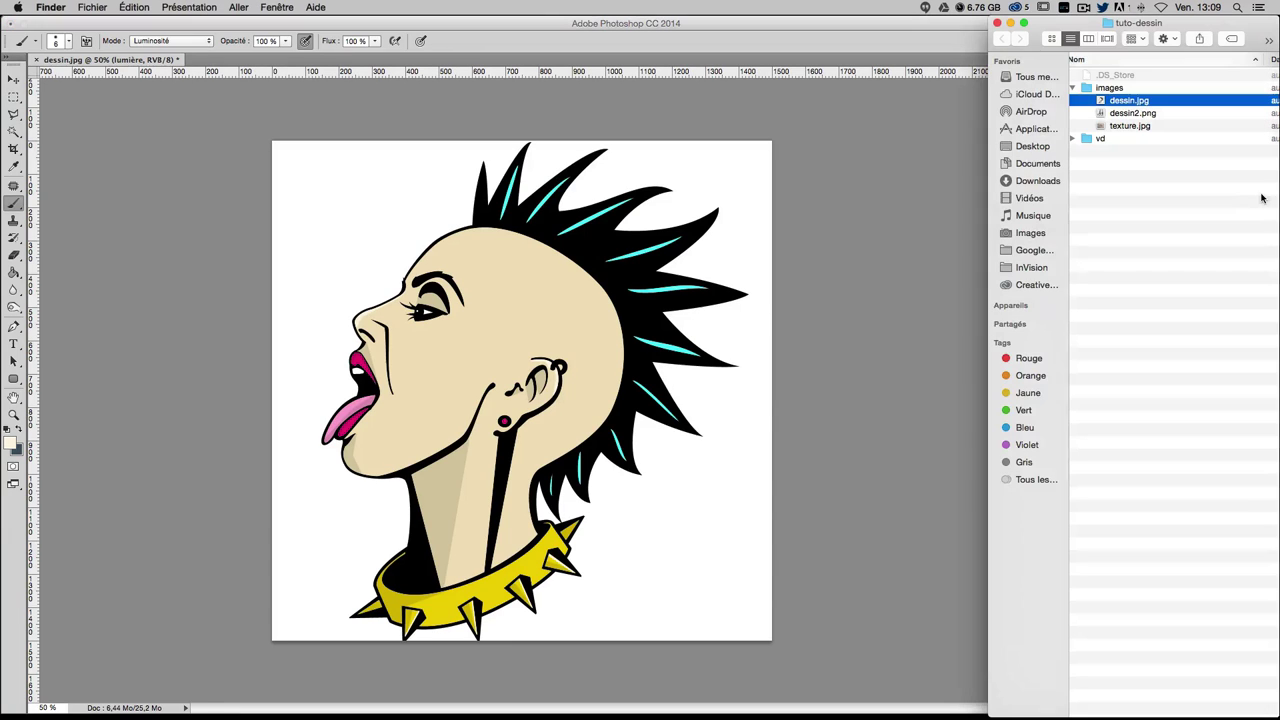
left_click(1122, 127)
right_click(1130, 128)
mouse_move(1030, 146)
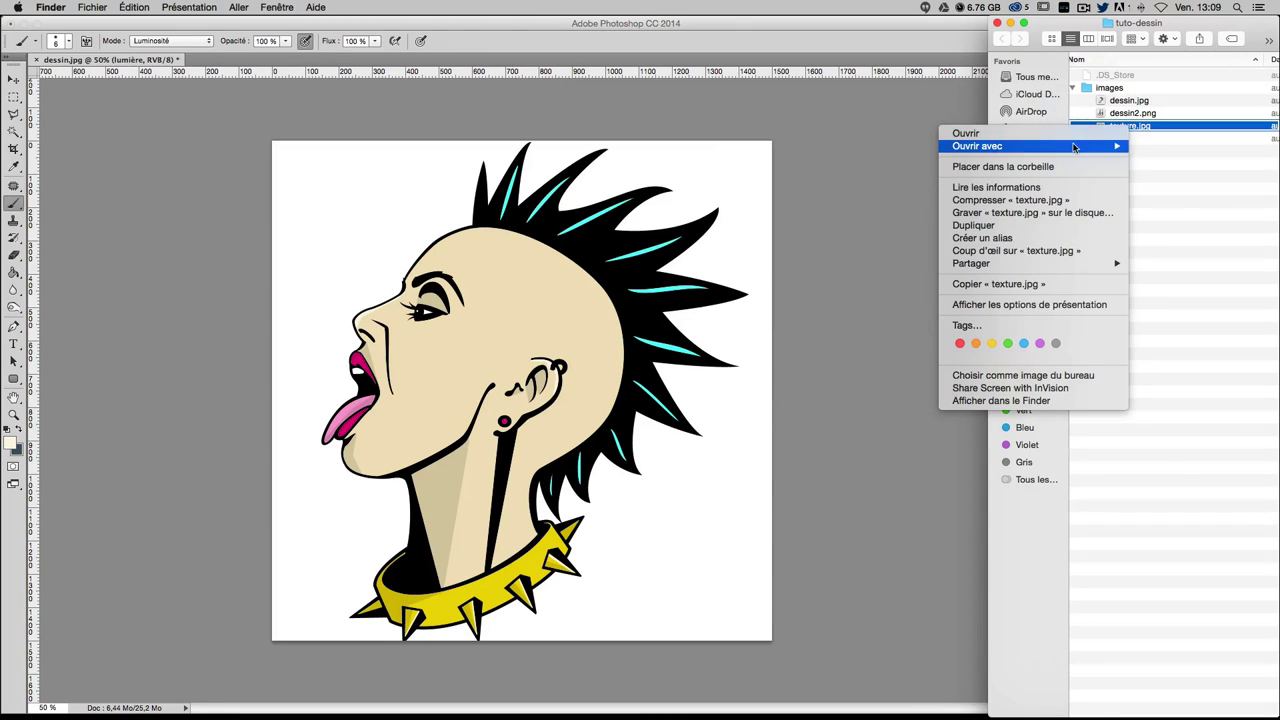
left_click(863, 198)
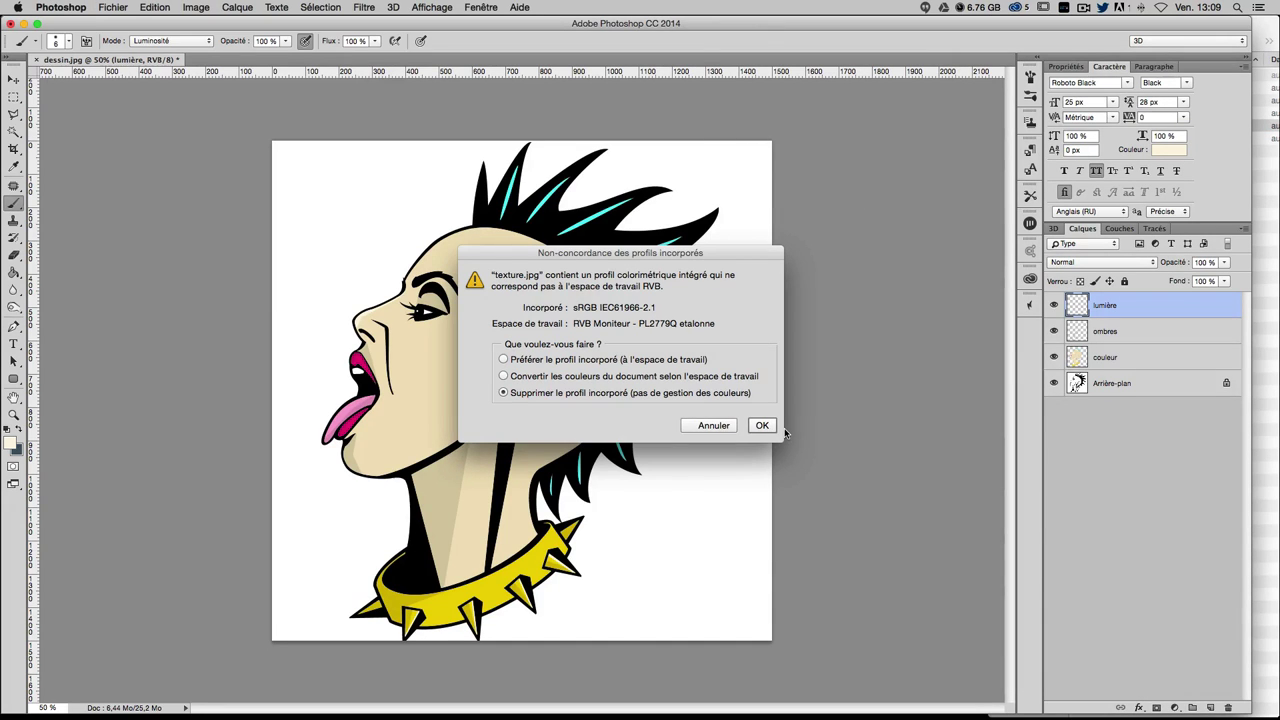
- Open texture.jpg with its embedded sRGB profile discarded, then return to dessin.jpg
left_click(764, 427)
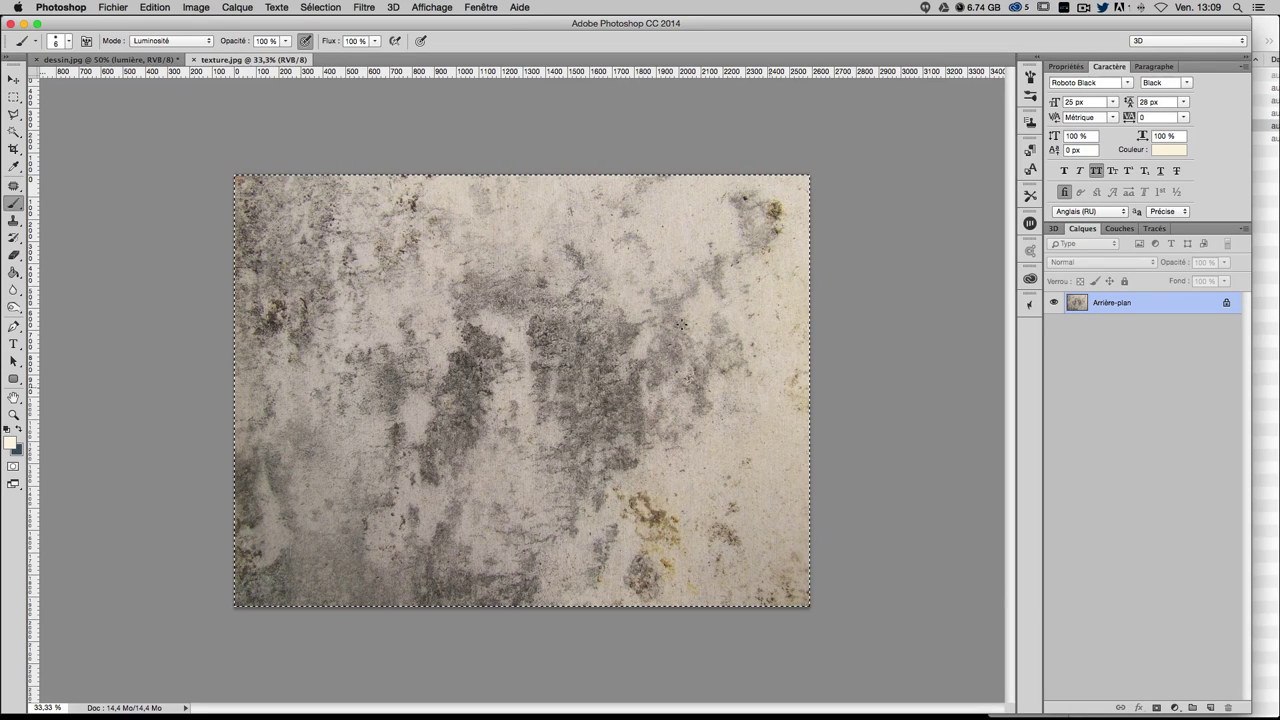
left_click(105, 59)
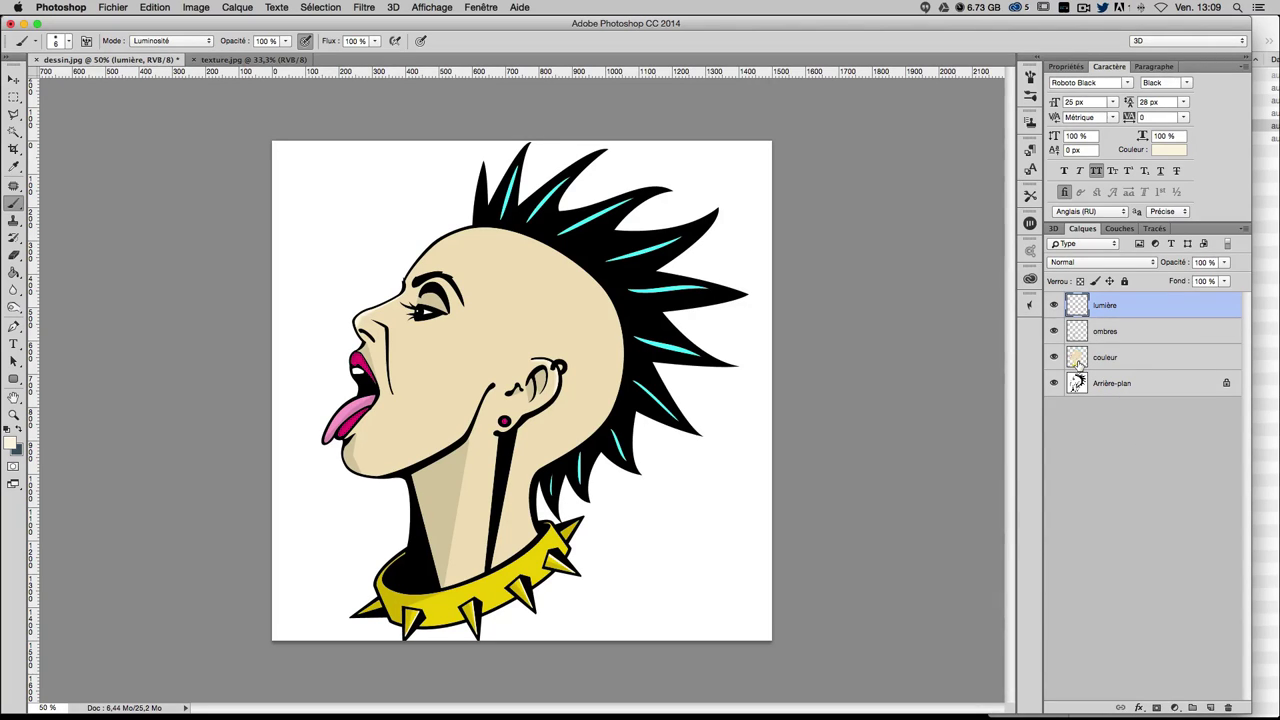
- Load couleur's pixels as a selection and Paste Into the texture as masked Calque 1
left_click(1078, 360, "super")
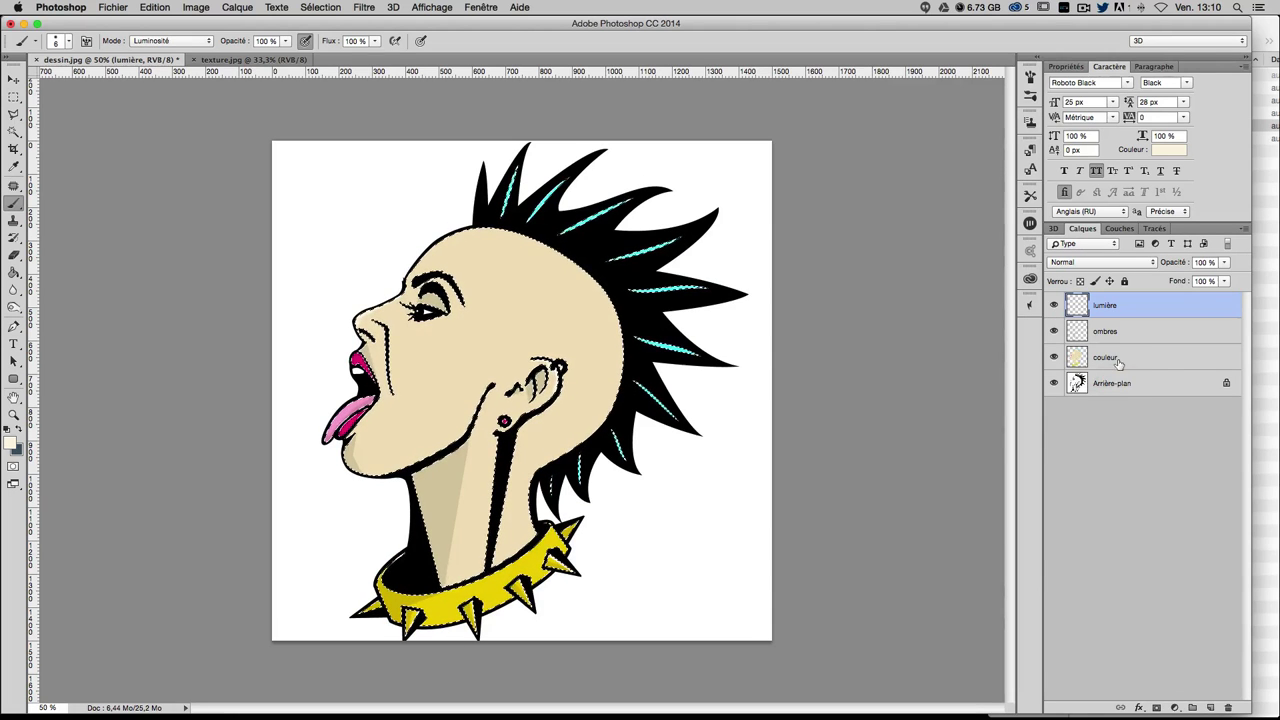
left_click(1117, 359)
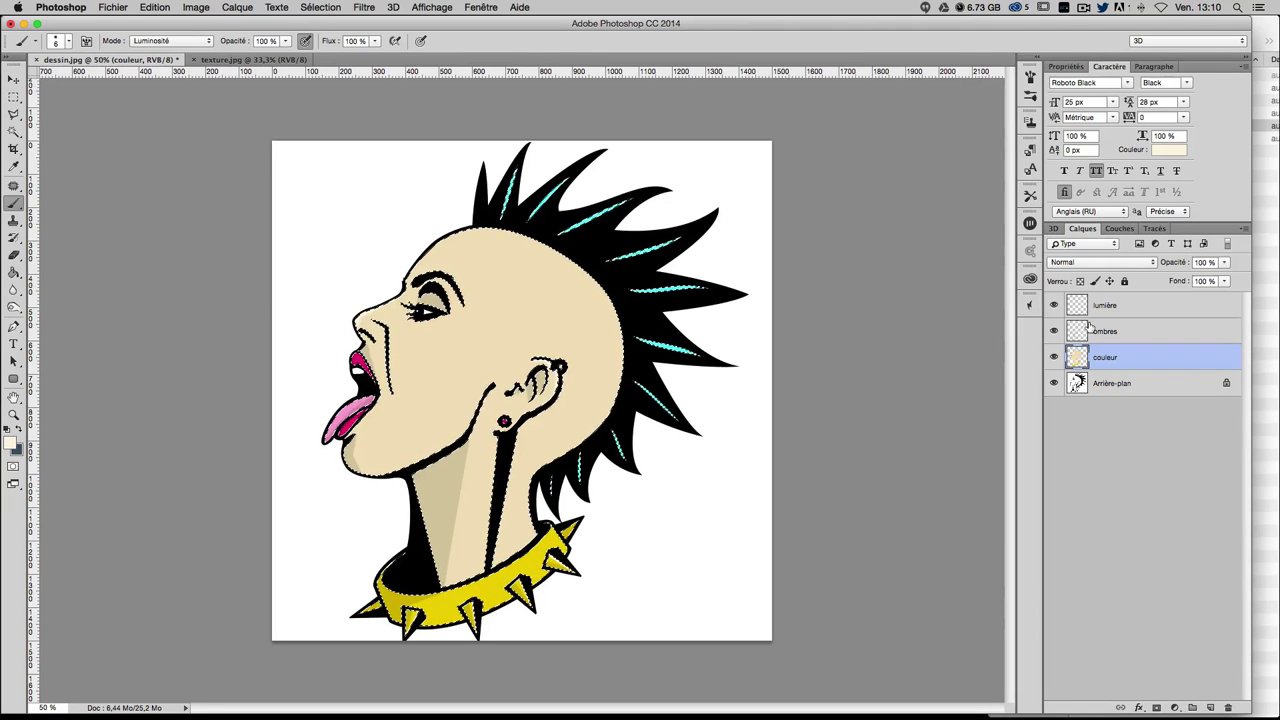
key("ctrl+alt+shift+v")
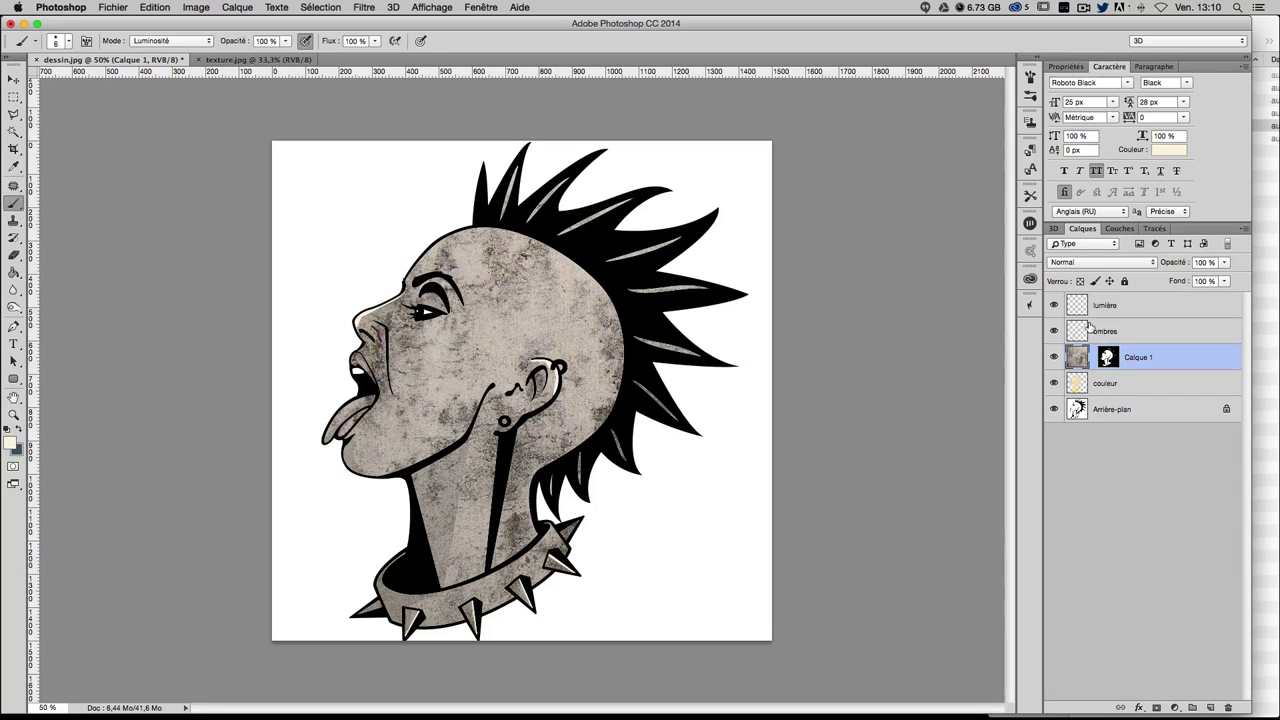
- Set Calque 1's blend mode to Incrustation and target its layer mask
left_click(1072, 263)
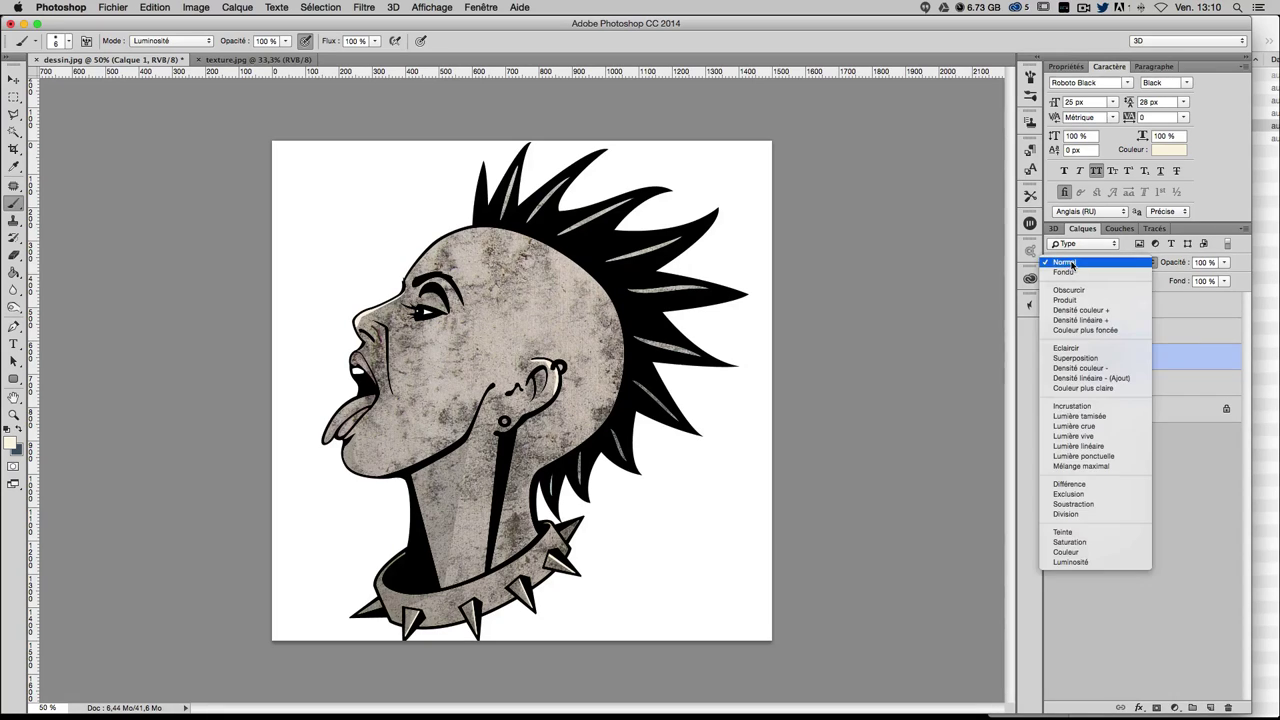
left_click(1092, 407)
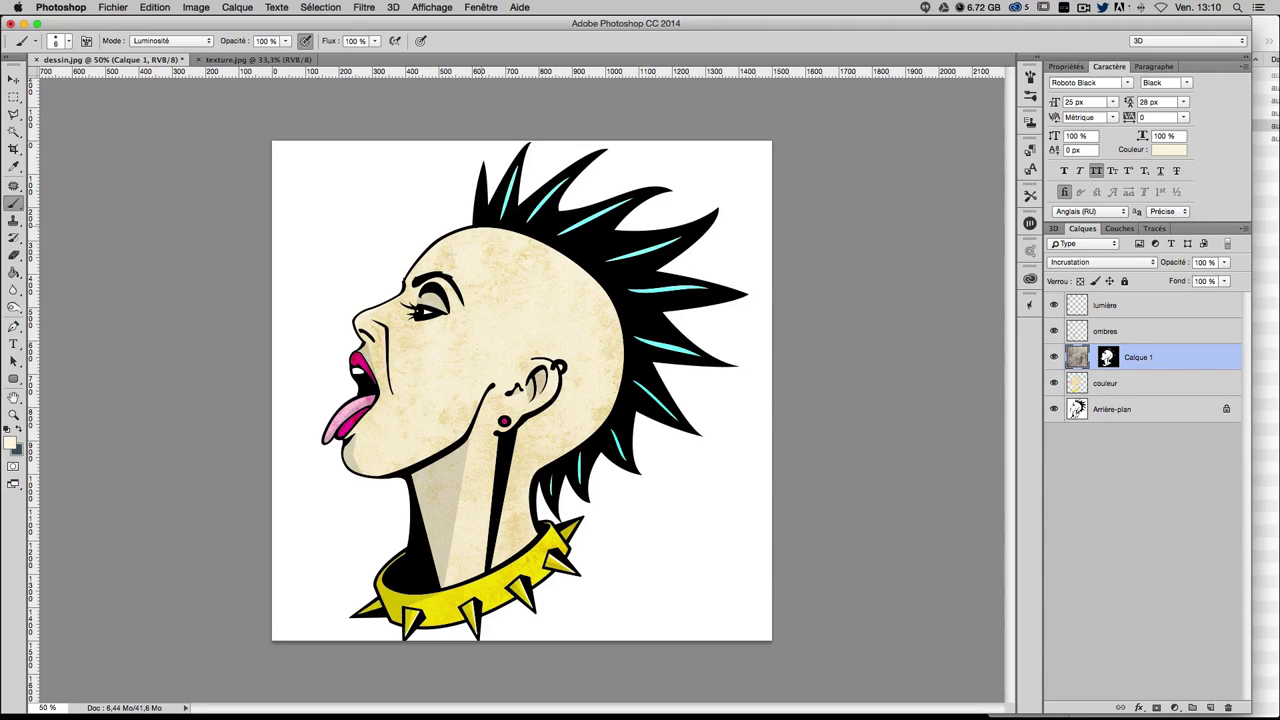
left_click(1107, 357)
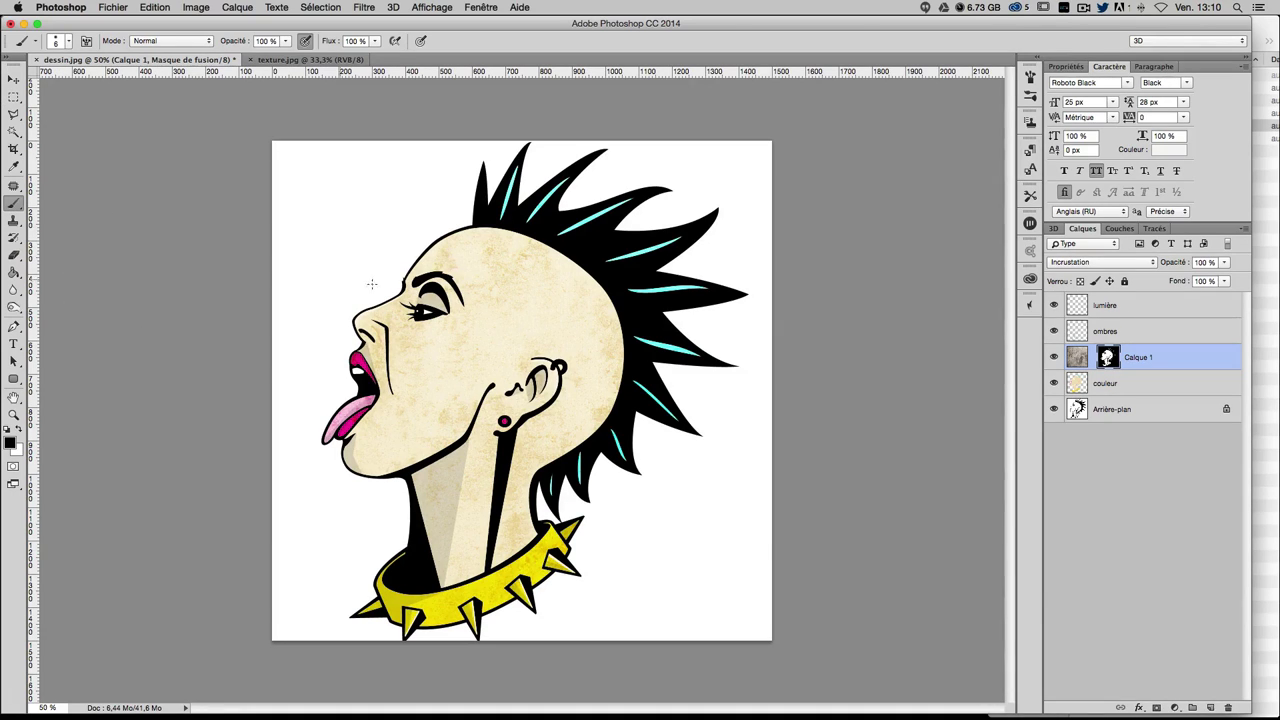
- Mask the texture off the head and face with a soft ~360 px black brush at 35% opacity
left_click_drag(371, 284, 450, 284)
left_click_drag(286, 41, 245, 58)
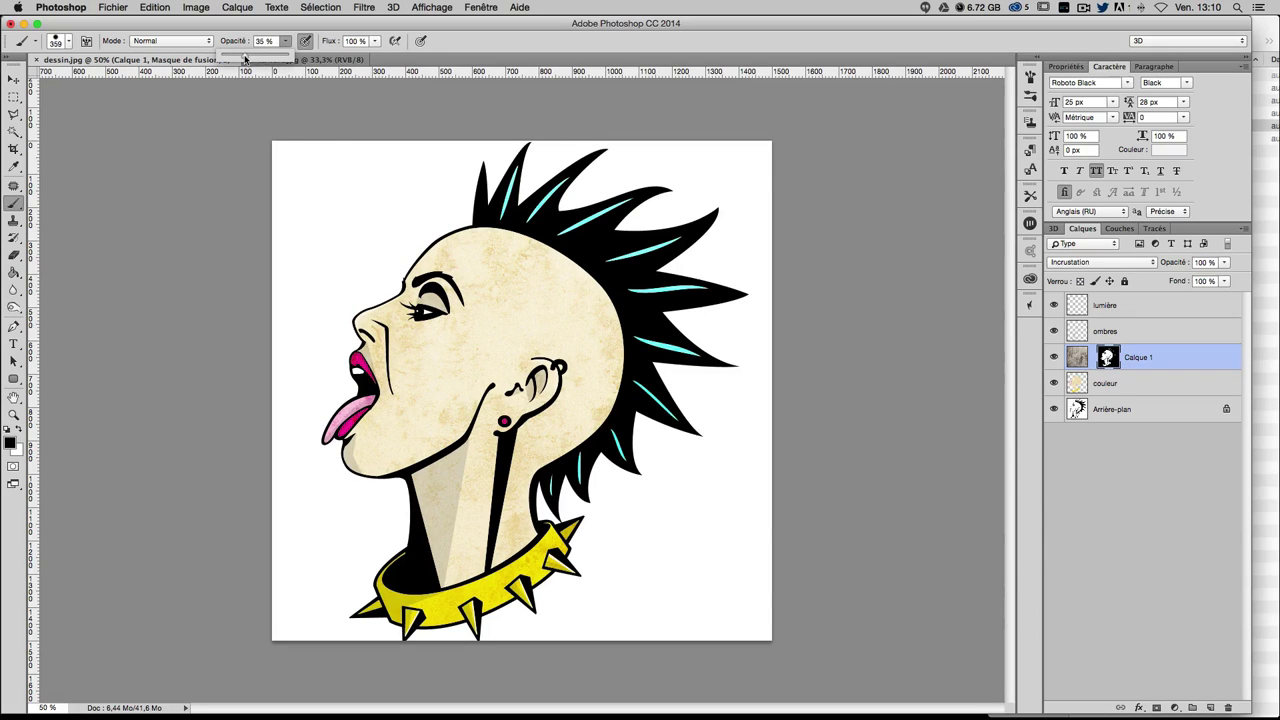
left_click(473, 267, "ctrl+alt")
left_click_drag(476, 311, 476, 240)
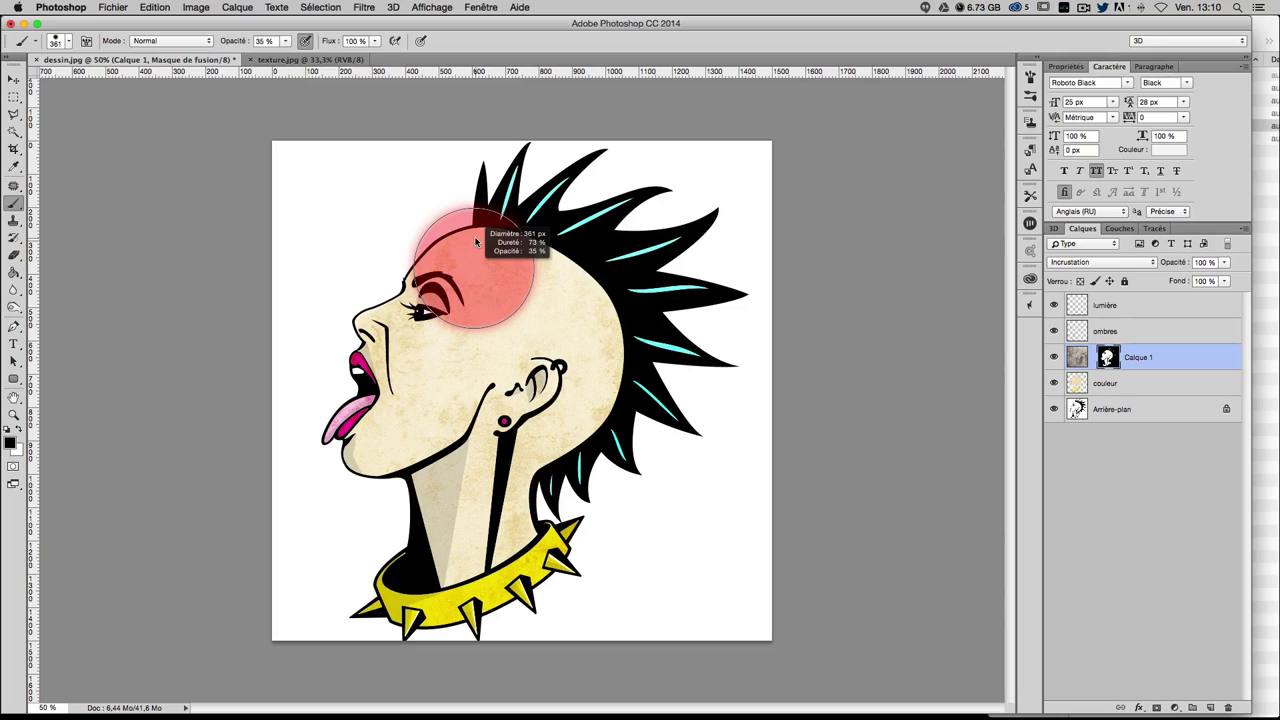
mouse_move(474, 237)
left_mouse_down()
mouse_move(460, 225)
mouse_move(456, 125)
left_mouse_up()
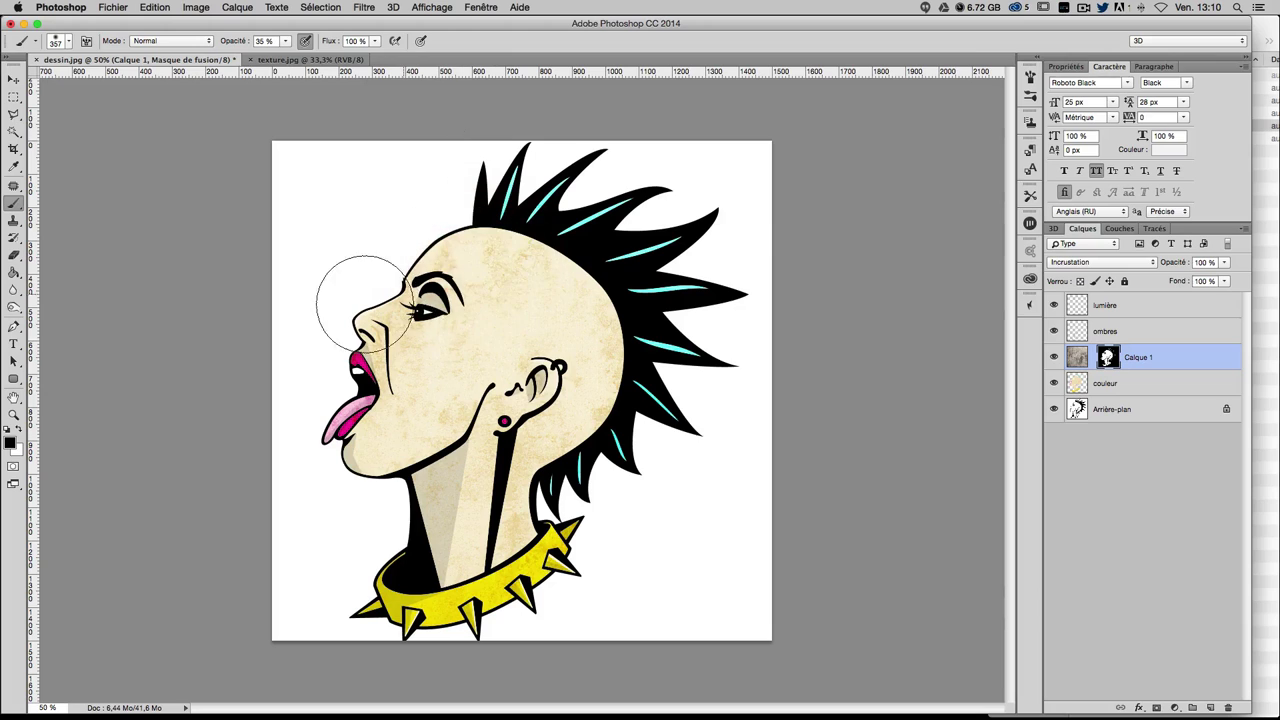
mouse_move(509, 284)
left_mouse_down()
mouse_move(411, 412)
mouse_move(388, 319)
mouse_move(521, 354)
mouse_move(497, 412)
mouse_move(506, 450)
mouse_move(457, 471)
mouse_move(471, 429)
mouse_move(558, 323)
mouse_move(530, 325)
left_mouse_up()
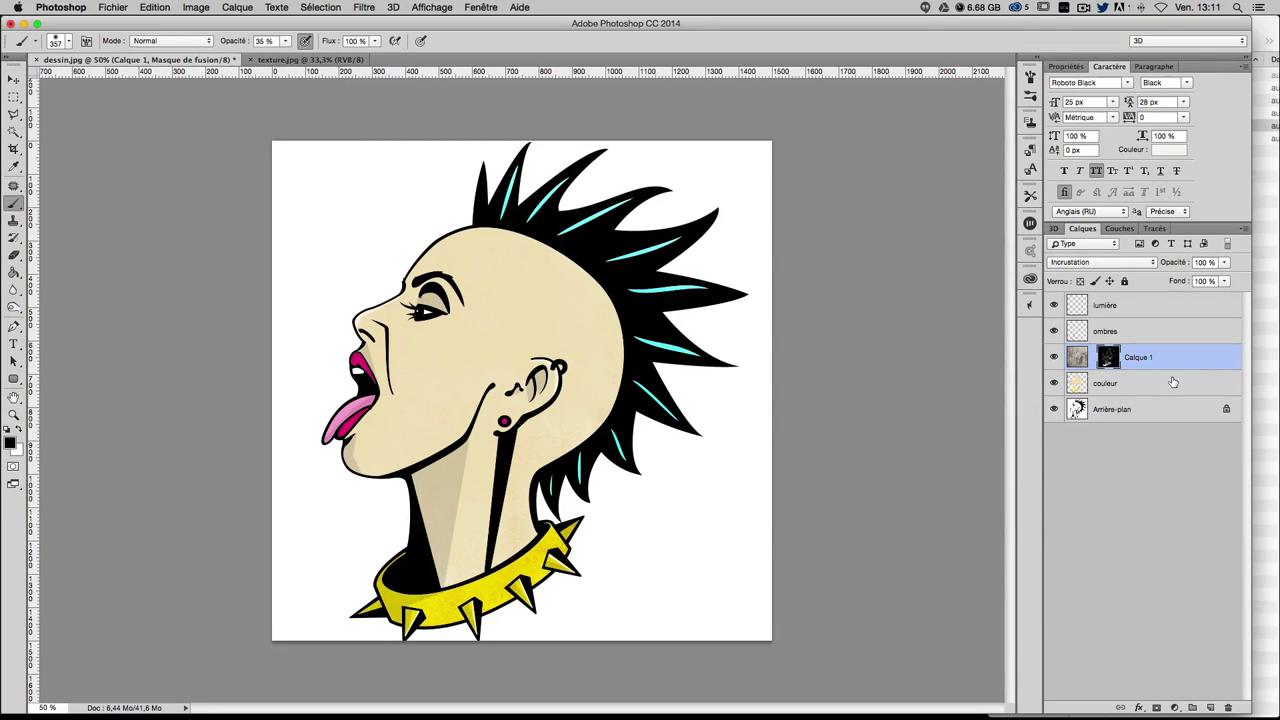
- Create a new empty layer named fond
key("ctrl+shift+n")
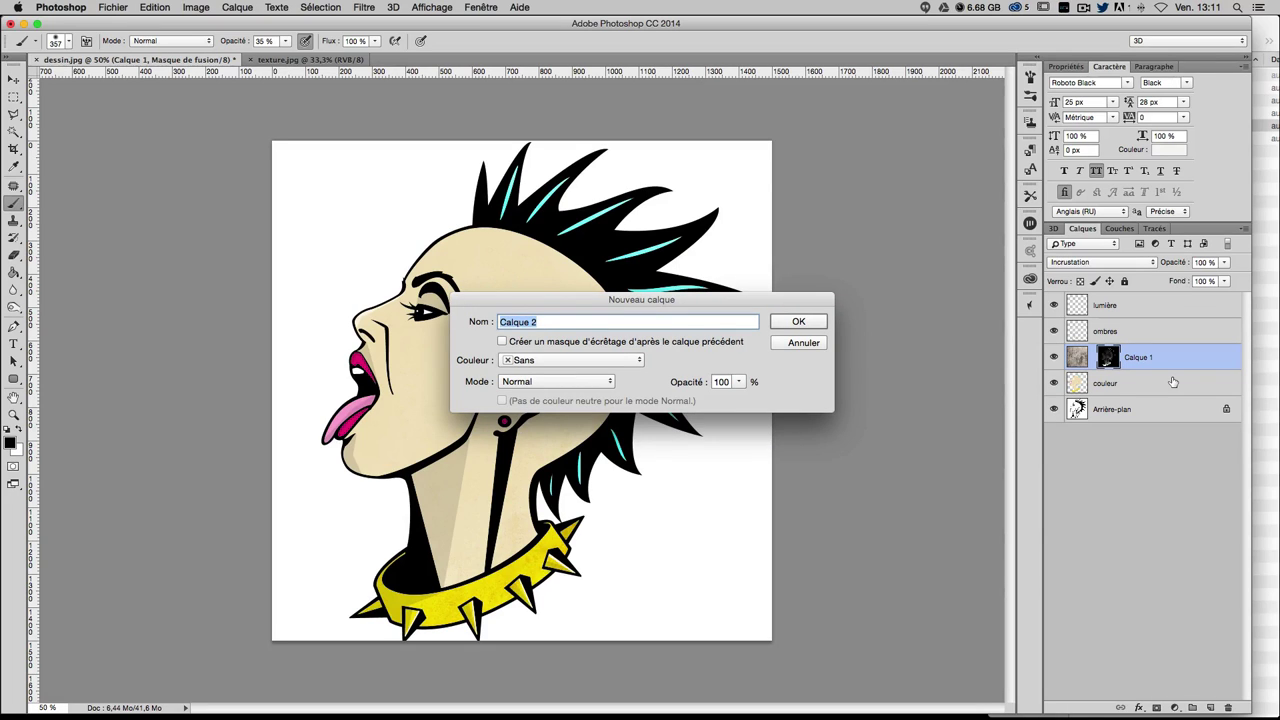
type("fond")
key("Return")
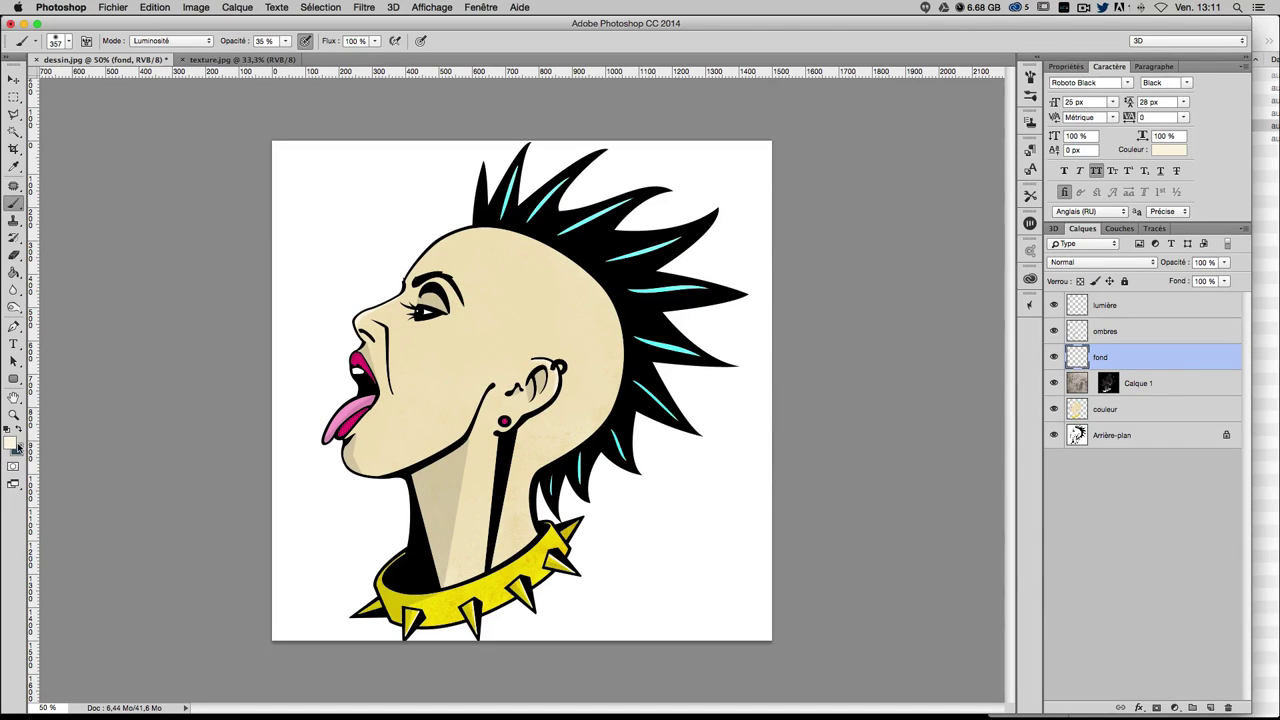
- Set the foreground colour to dark blue-grey 1f2d36 and switch to the Paint Bucket
left_click(17, 430)
left_click(10, 446)
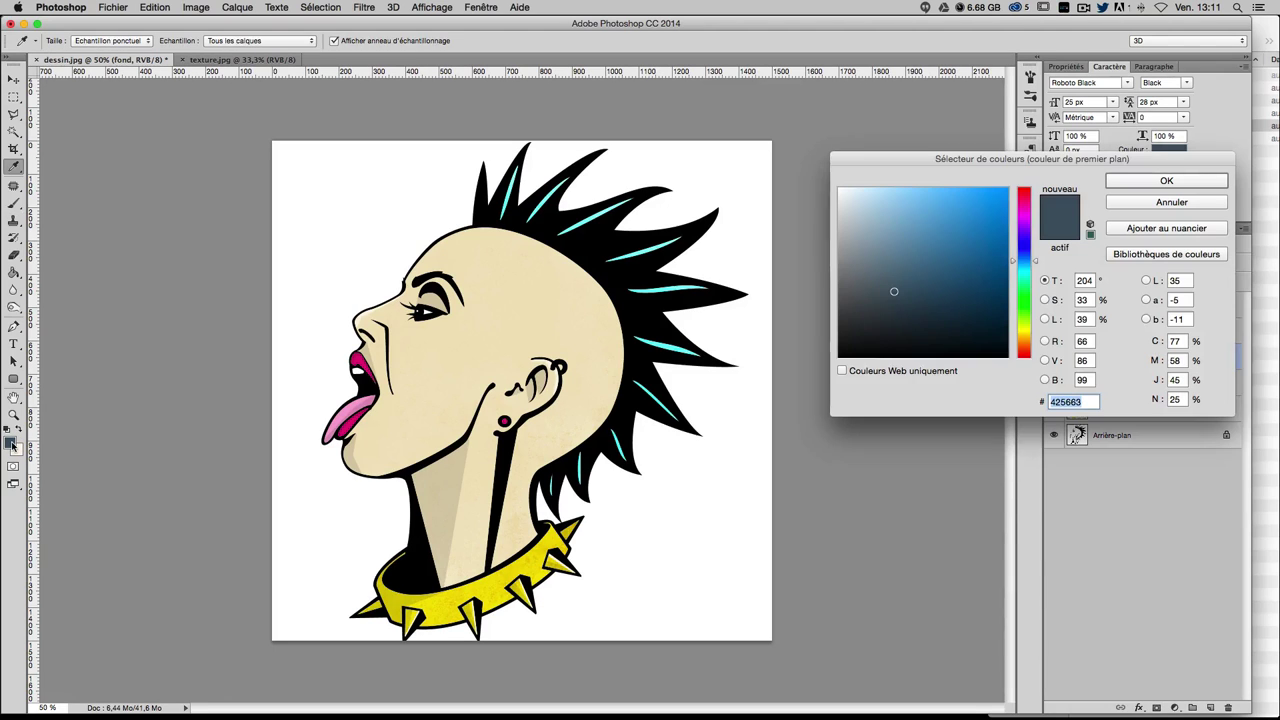
left_click_drag(899, 305, 910, 321)
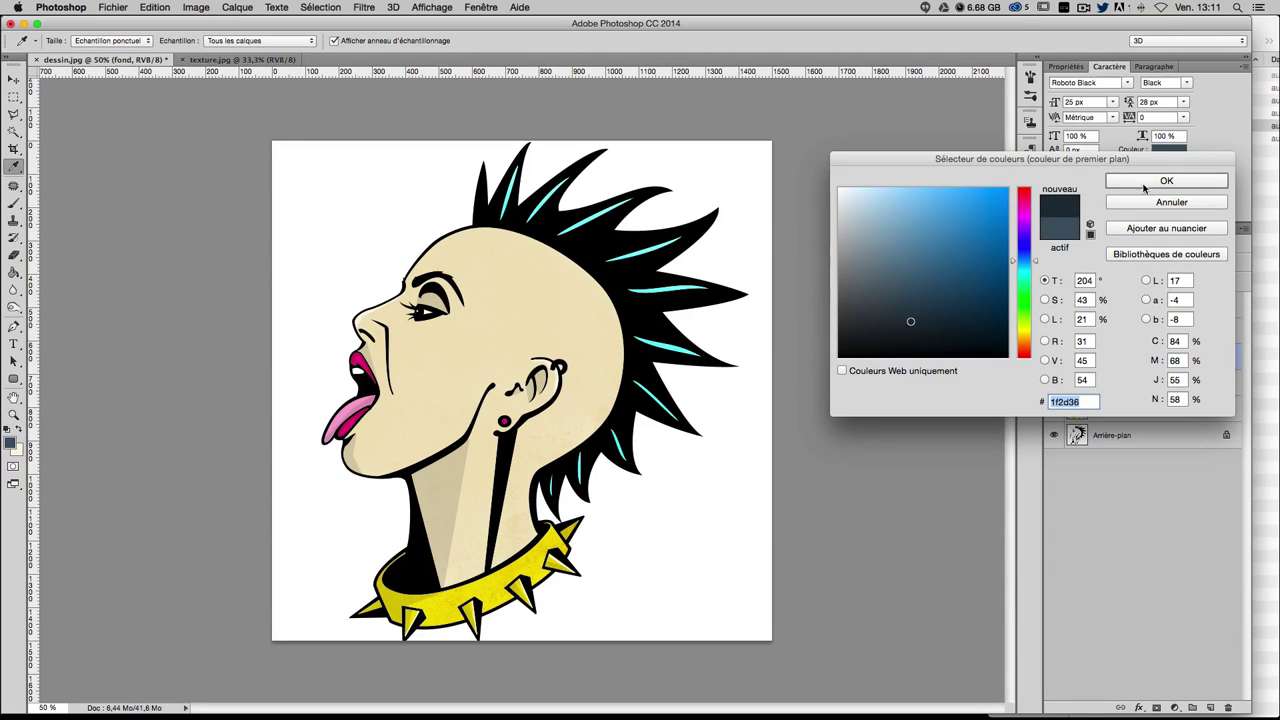
left_click(1150, 182)
key("b")
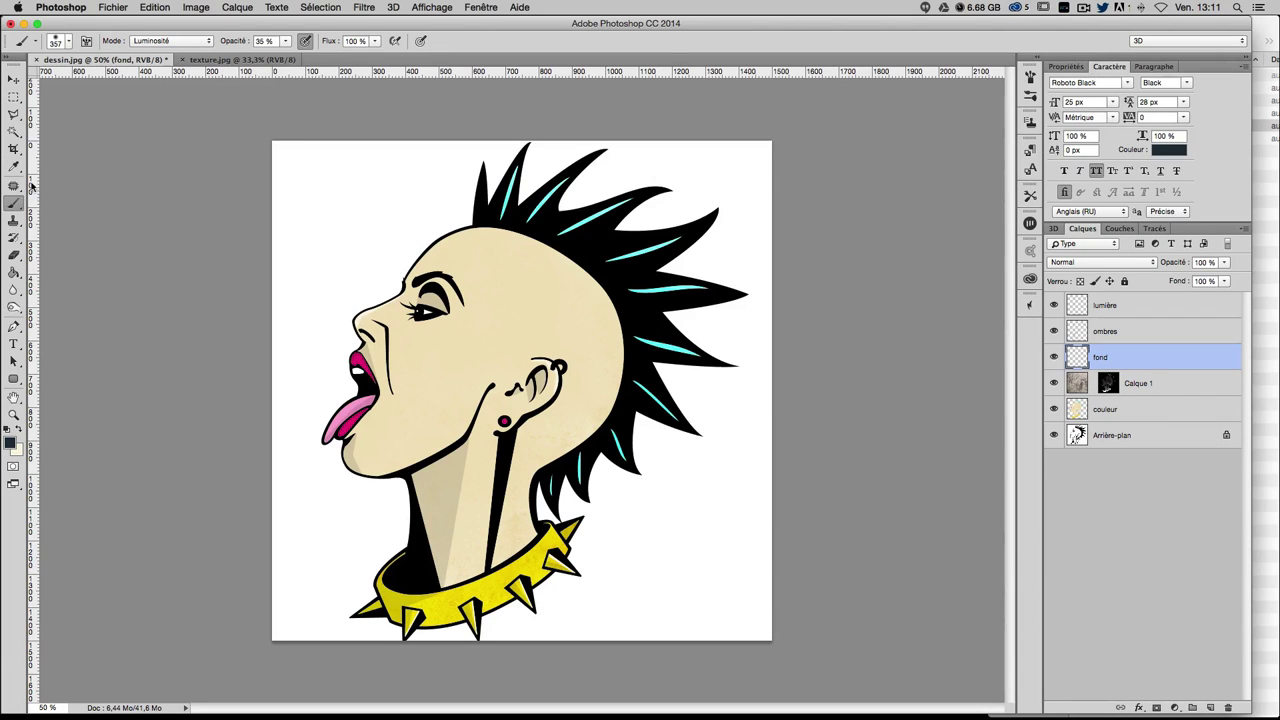
left_click(13, 220)
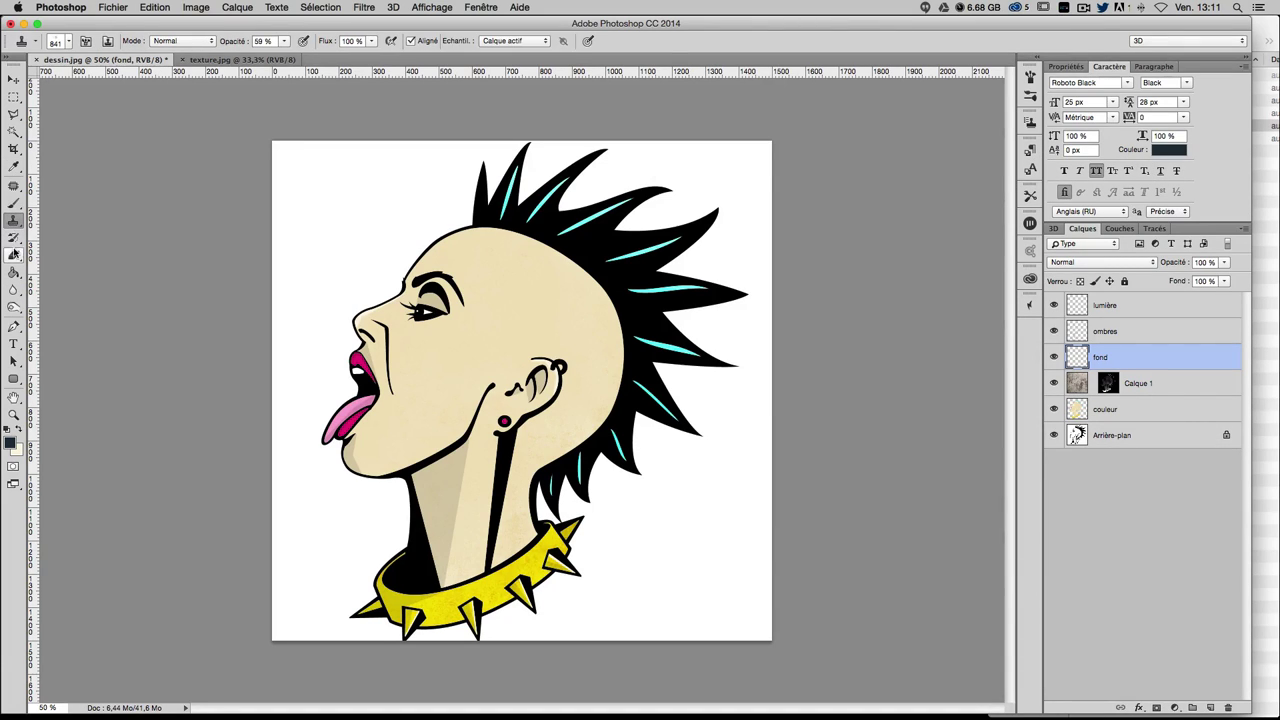
left_click(13, 271)
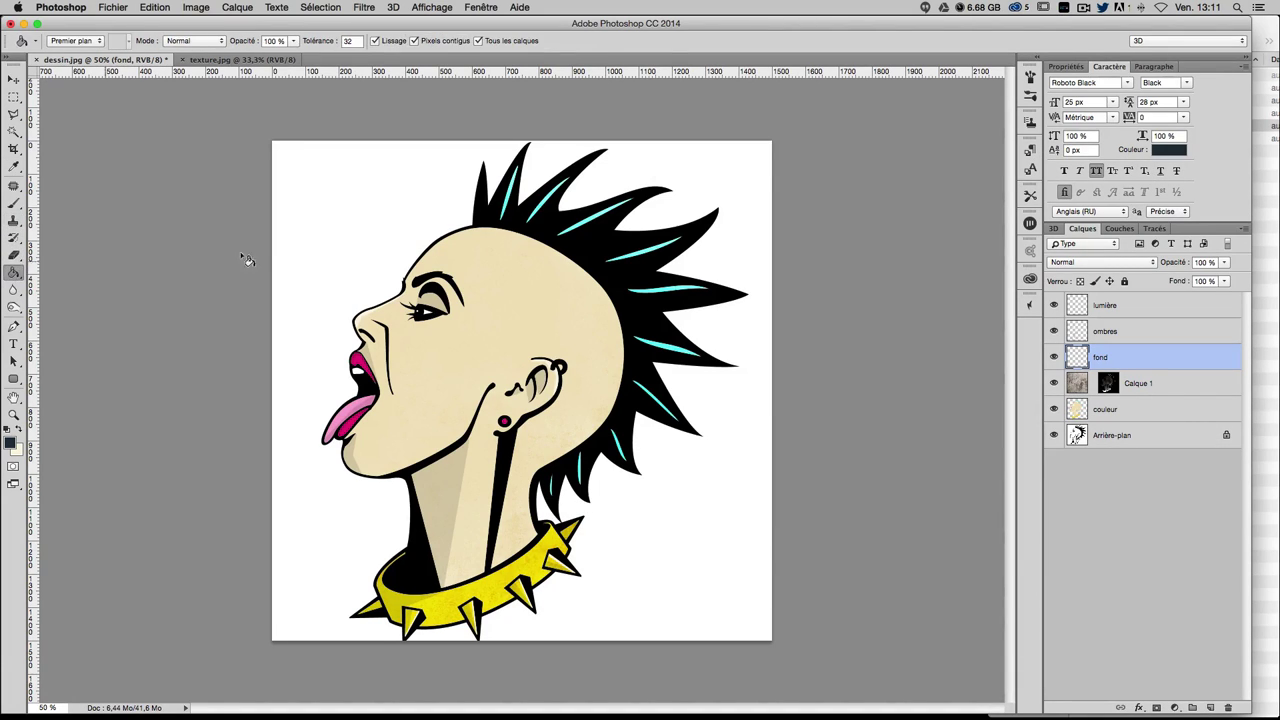
- Fill the white background with dark navy, then pick lighter blue-grey 2c4658
left_click(352, 225)
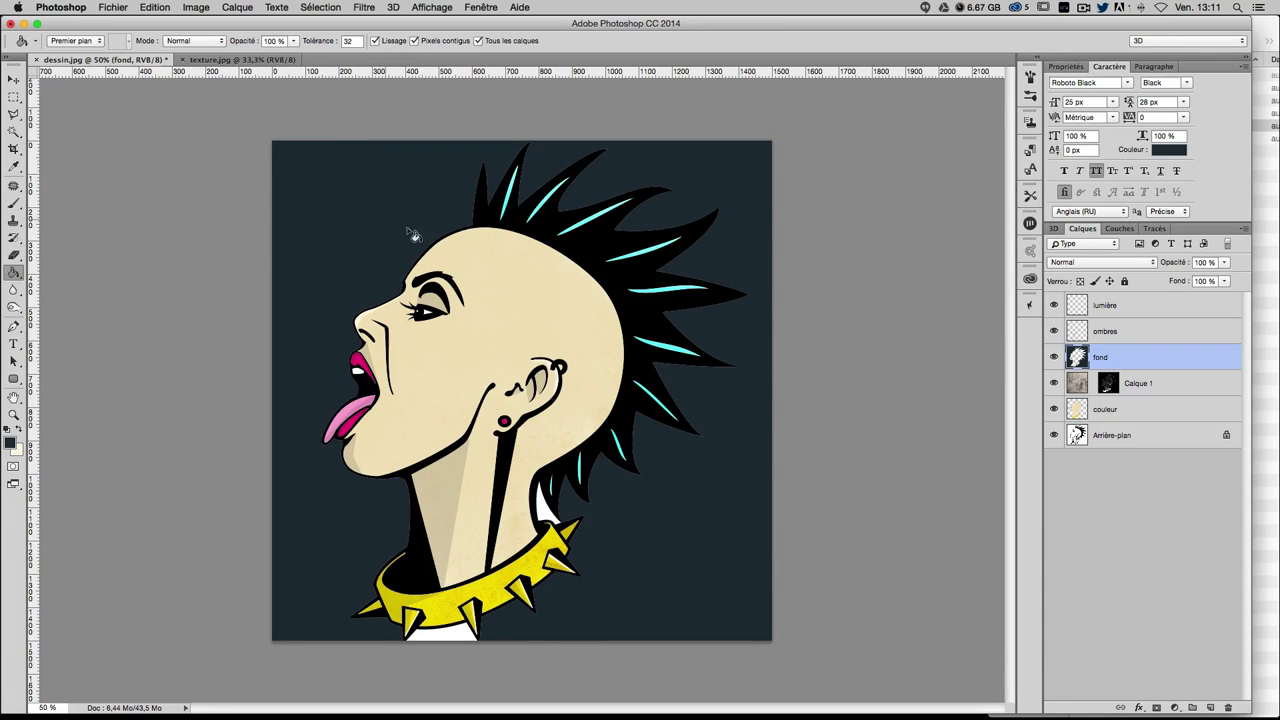
left_click(440, 634)
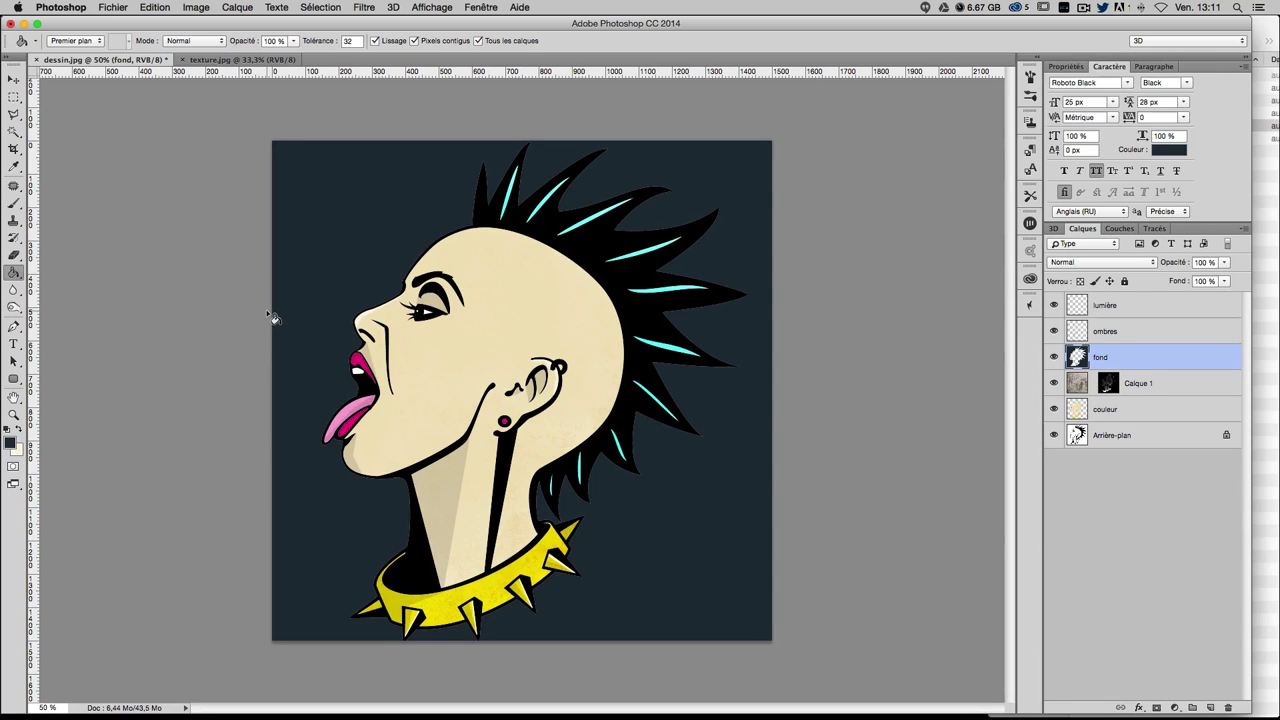
left_click(10, 441)
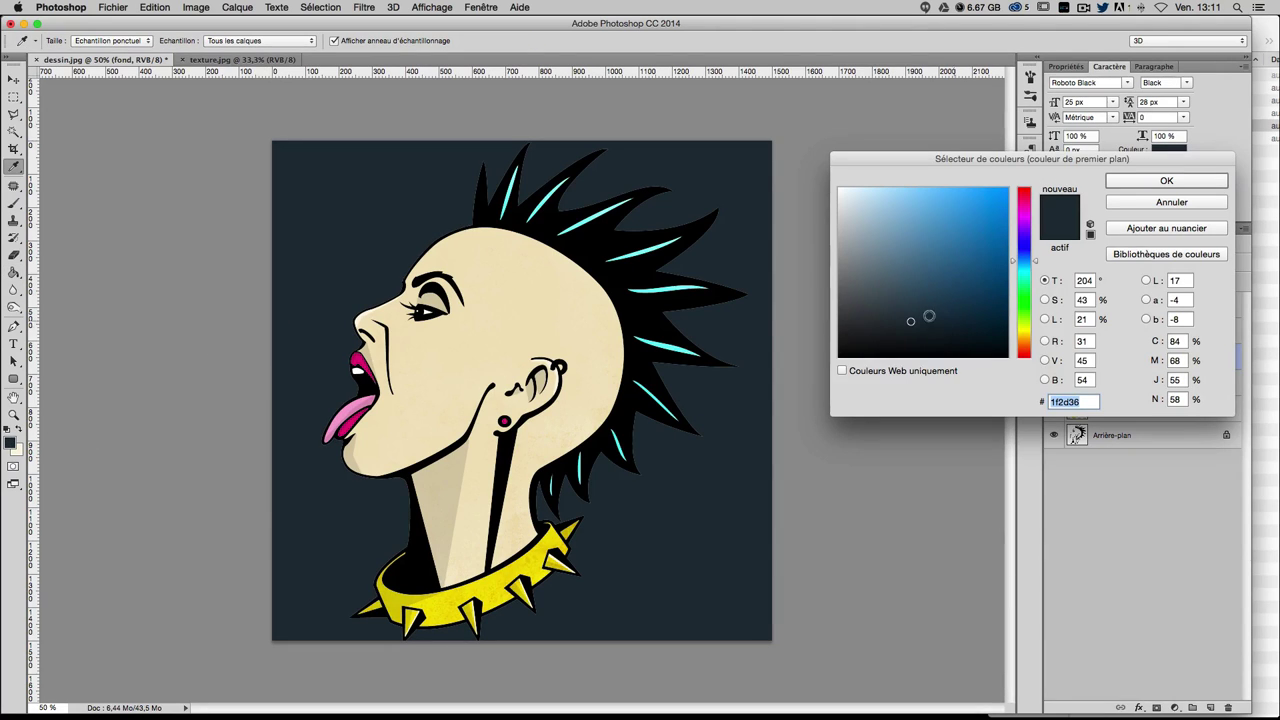
left_click_drag(912, 310, 924, 298)
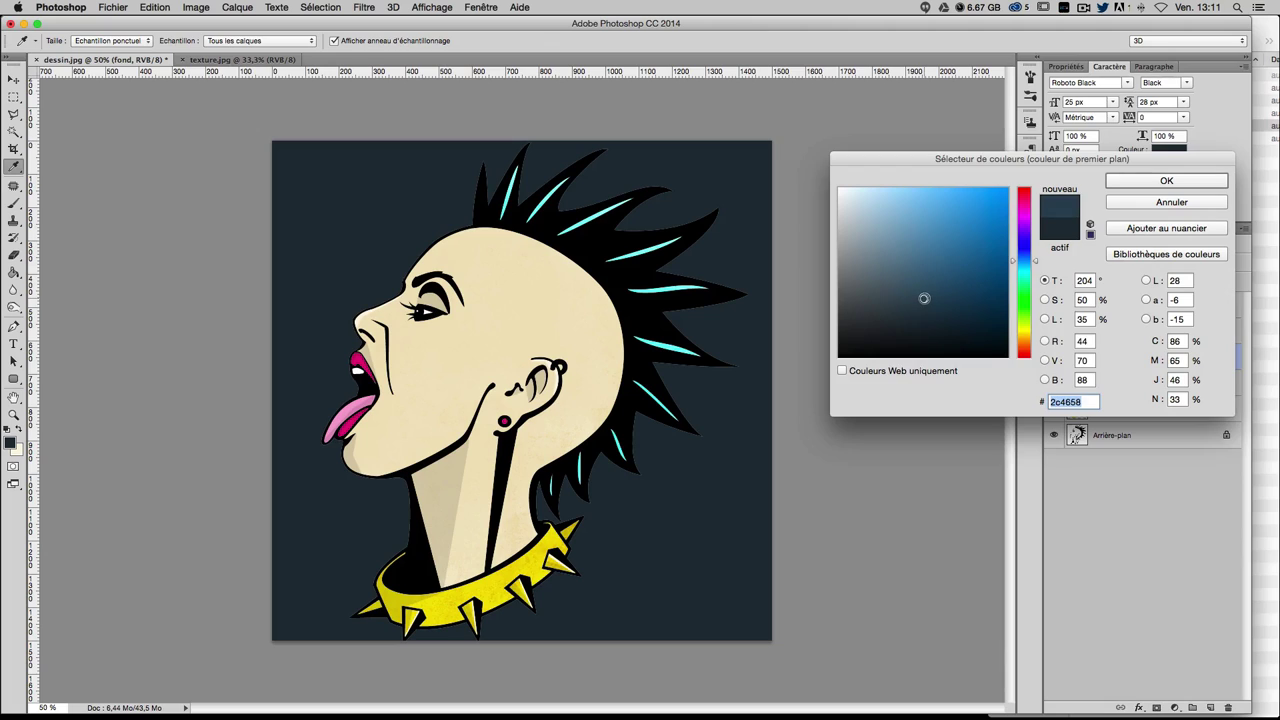
key("Return")
- Refill the background and neck and collar gaps with 2c4658, then load fond as a selection
left_click(345, 180)
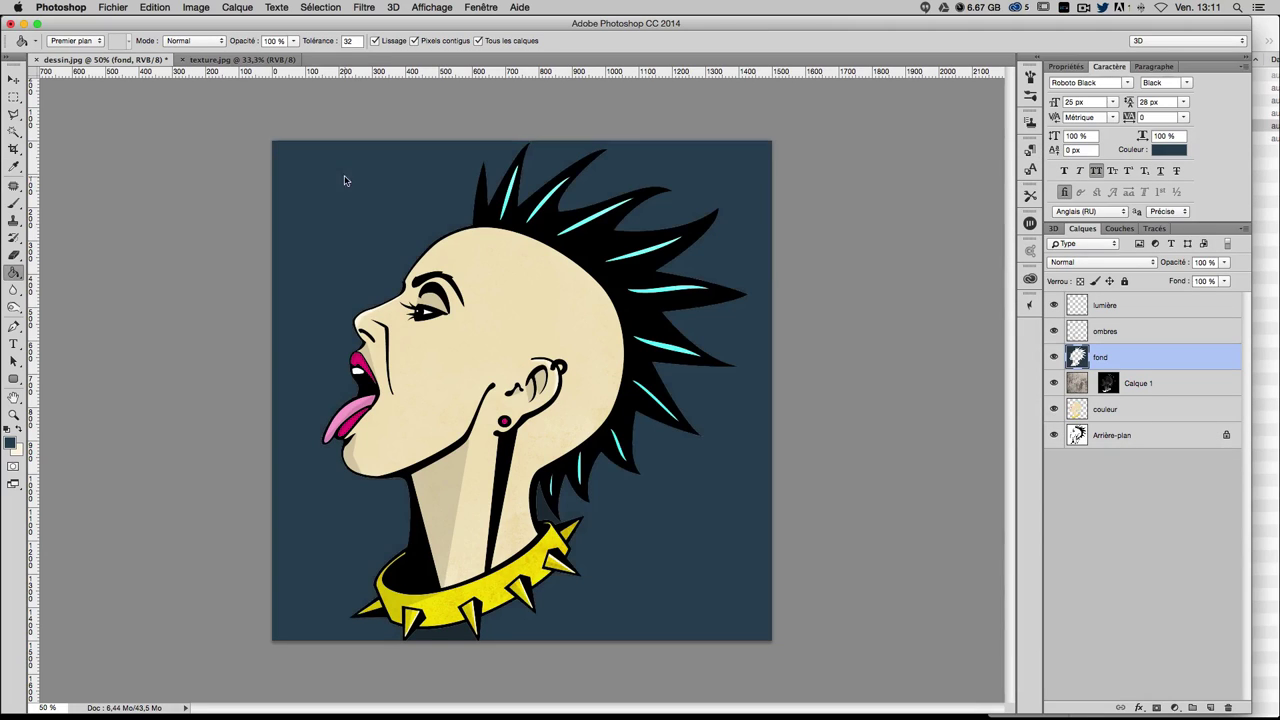
left_click(544, 515)
left_click(445, 635)
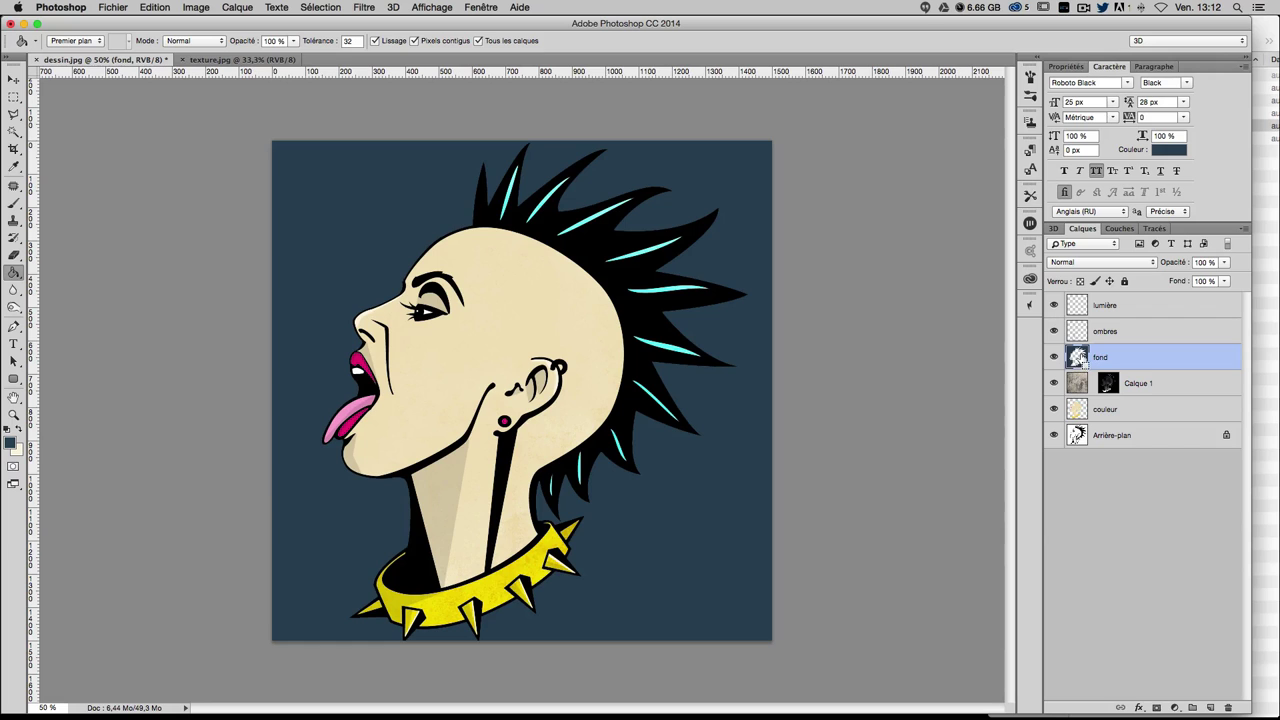
left_click(1079, 358, "super")
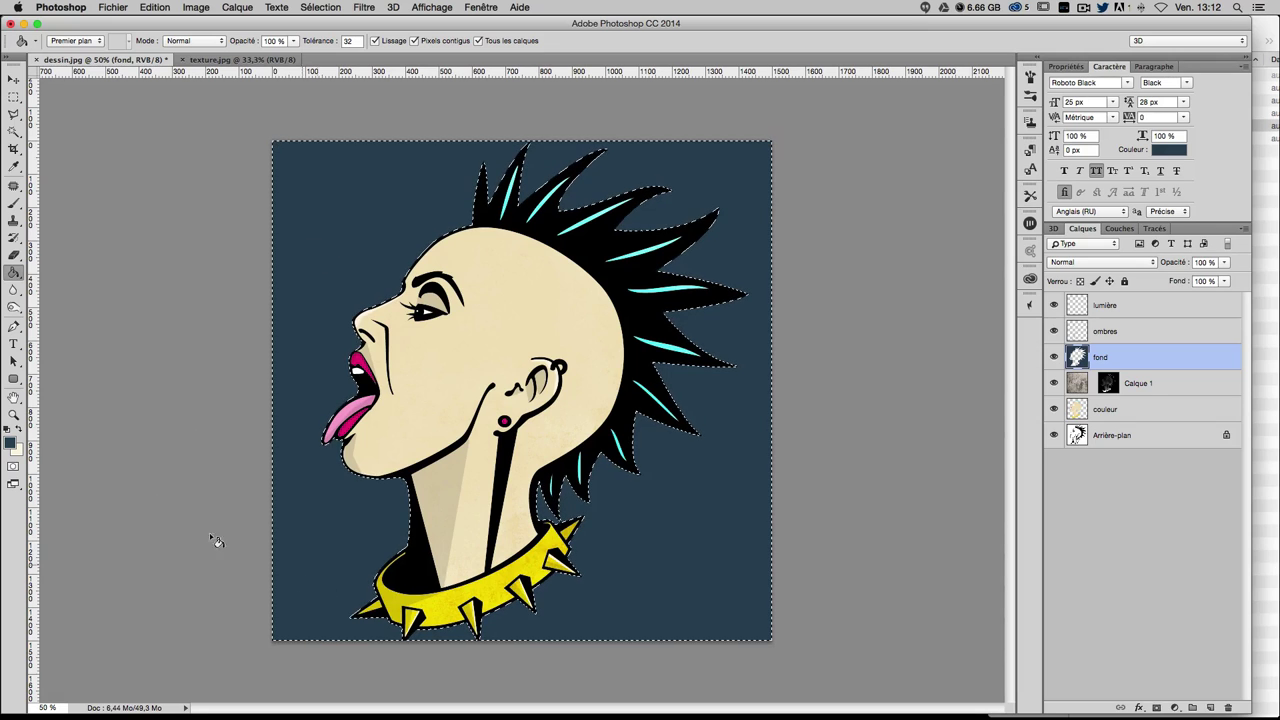
- Set the background colour to a darker blue sampled from the canvas
left_click(16, 452)
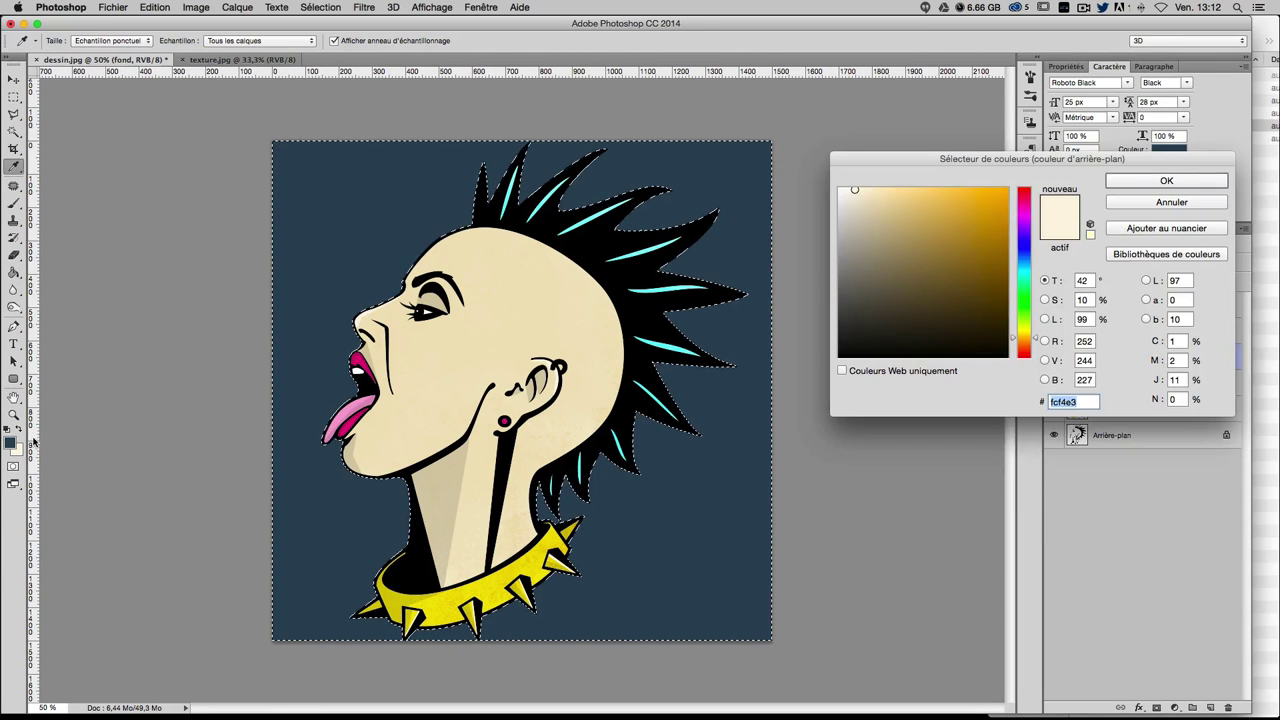
left_click(339, 217)
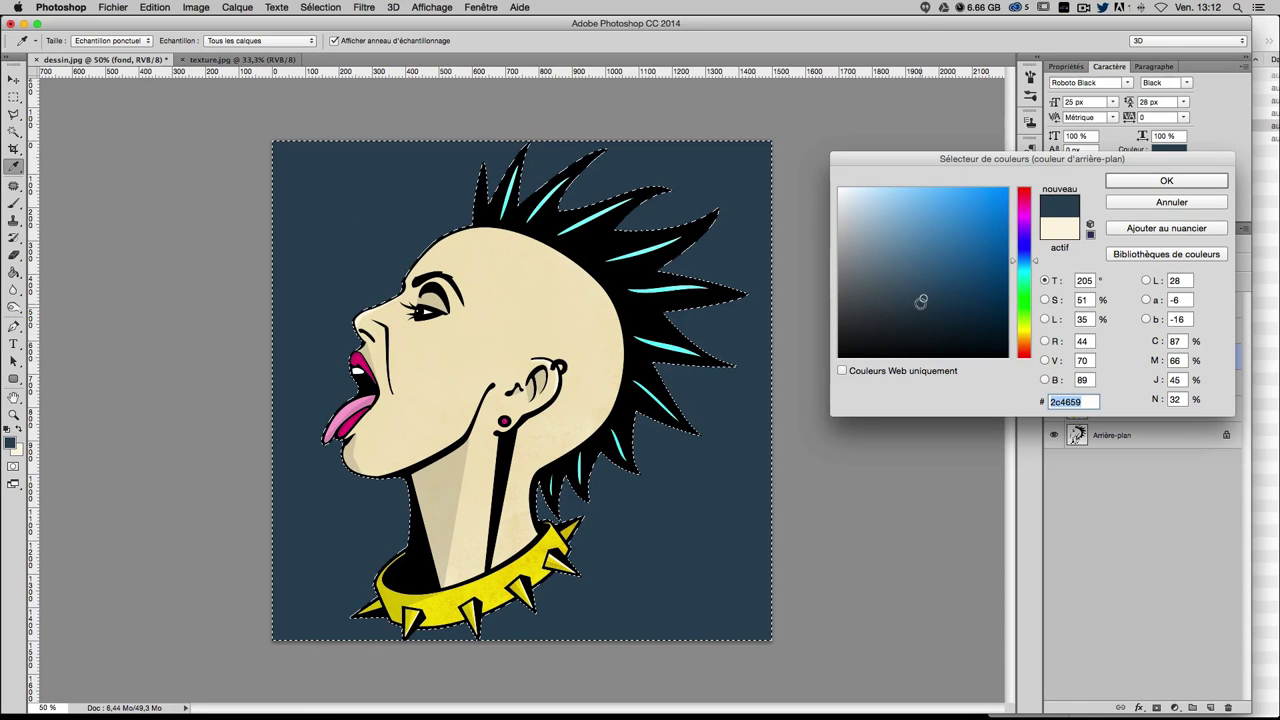
left_click_drag(923, 299, 921, 320)
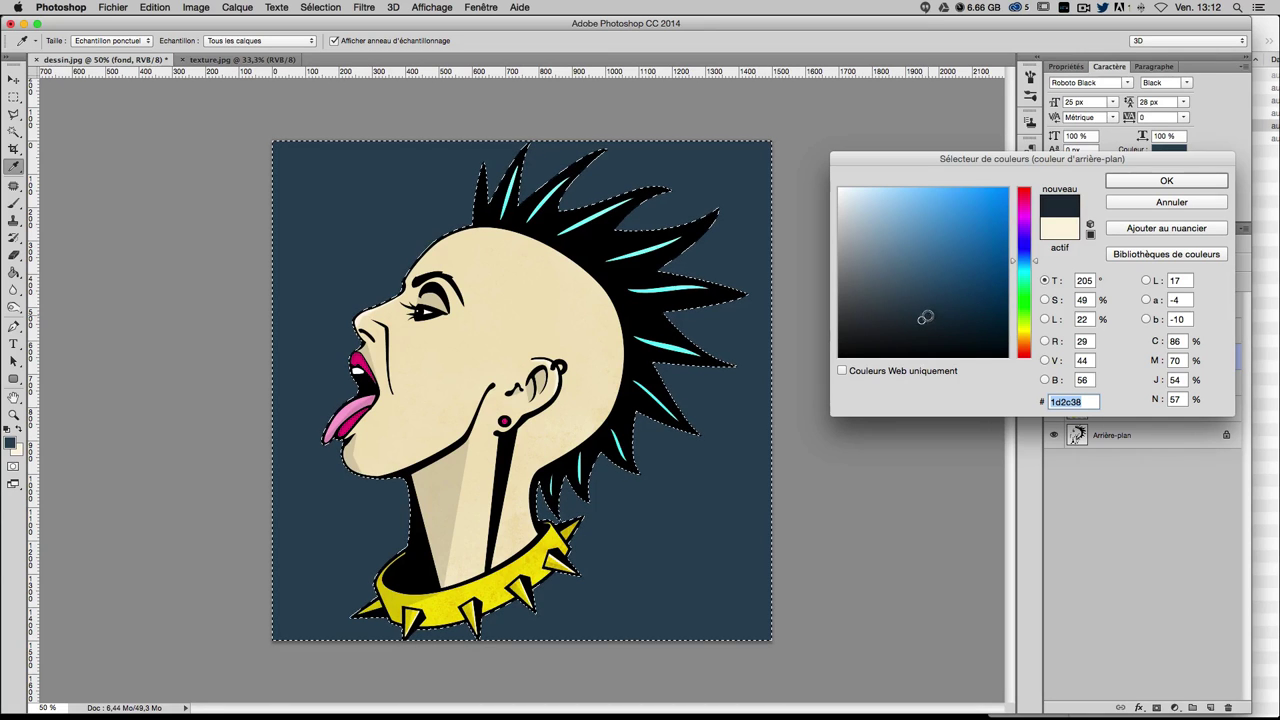
key("Return")
key("g")
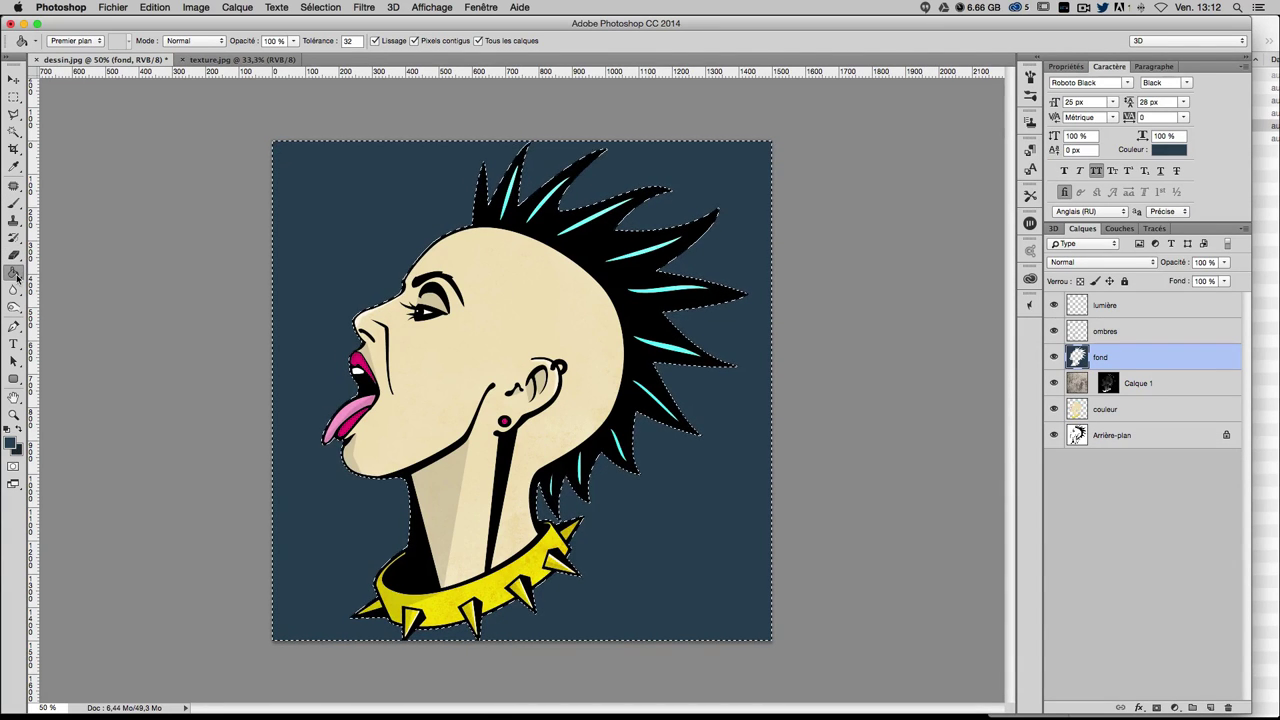
- Fill the background selection with a top-to-bottom gradient, then deselect
right_click(16, 274)
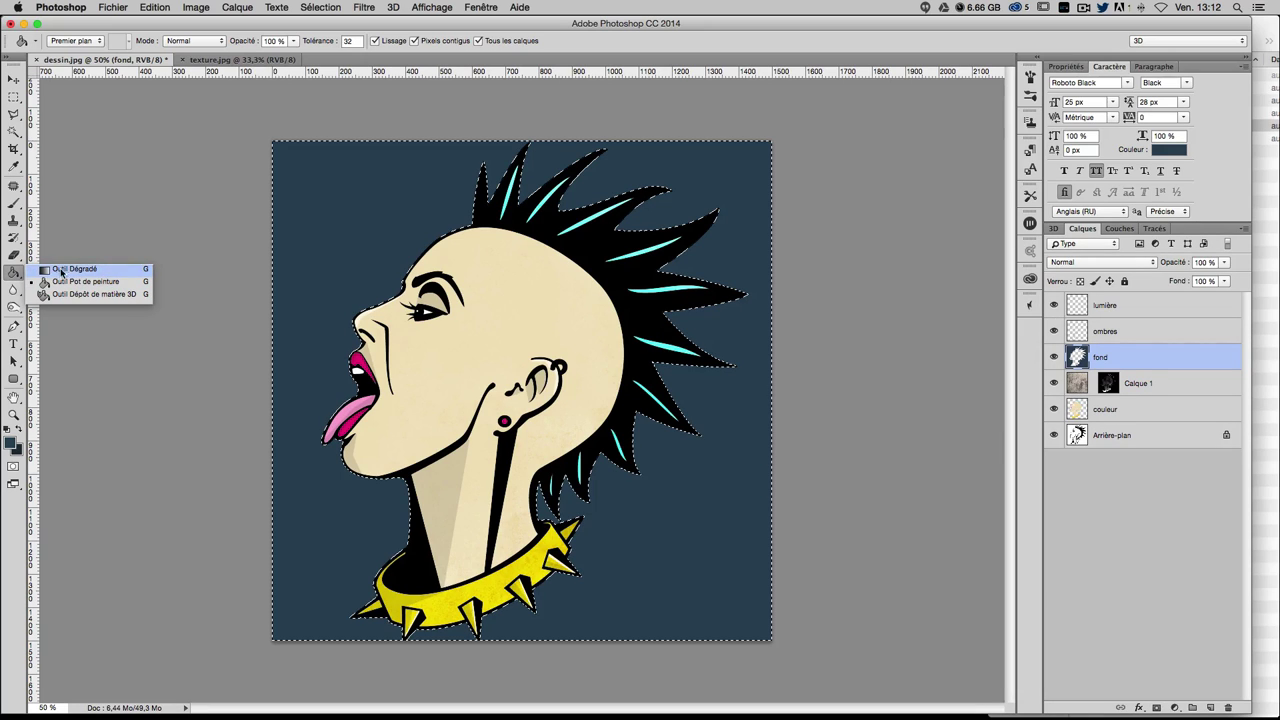
left_click(62, 270)
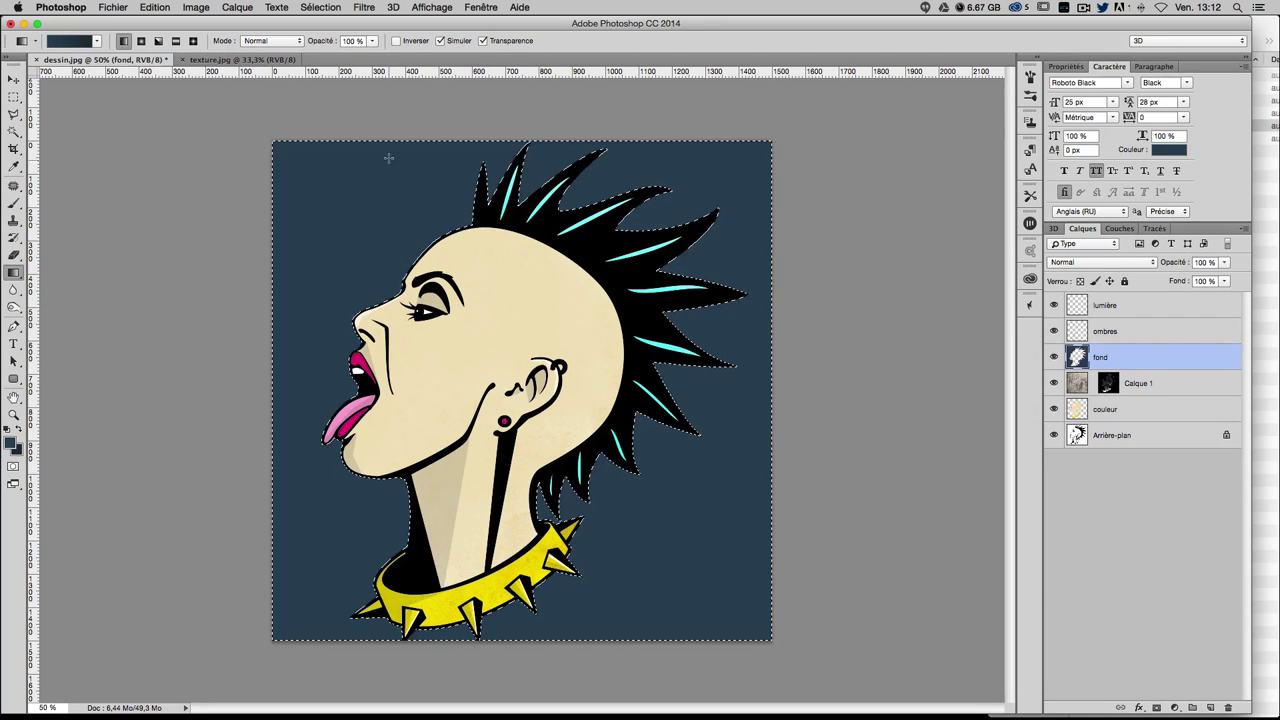
mouse_move(389, 157)
left_mouse_down()
mouse_move(369, 207)
mouse_move(390, 586)
left_mouse_up()
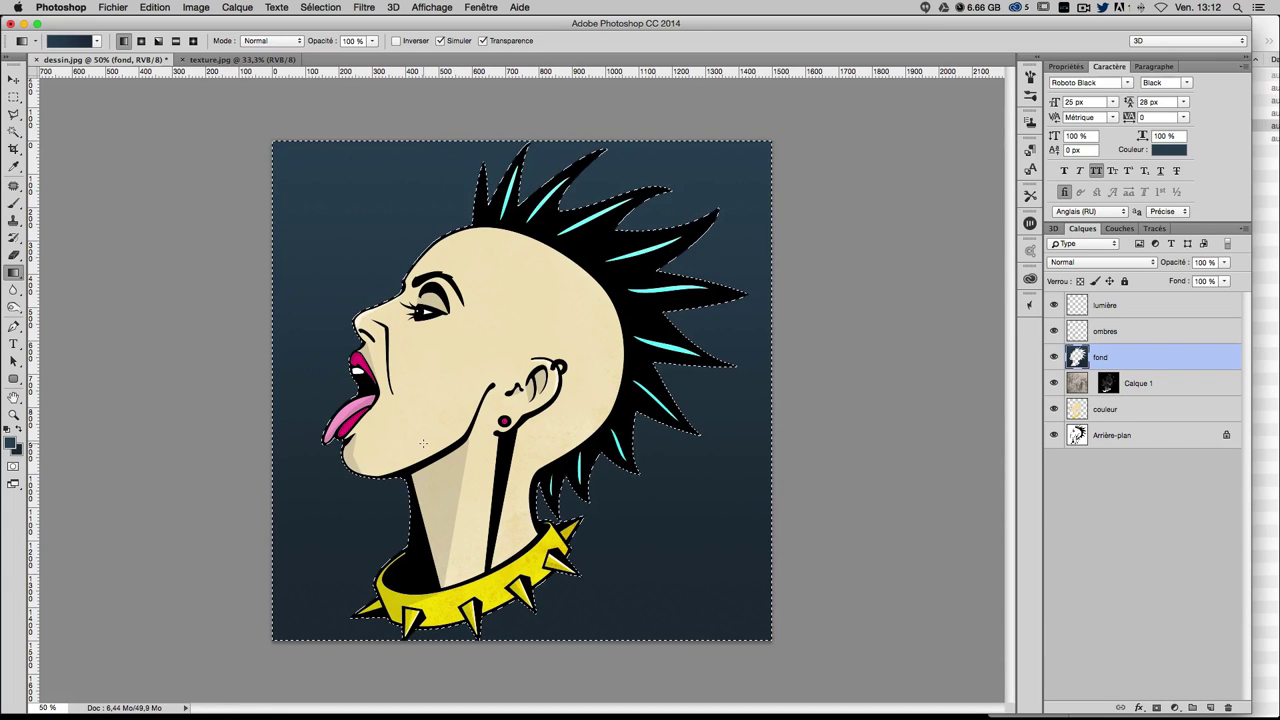
key("ctrl+d")
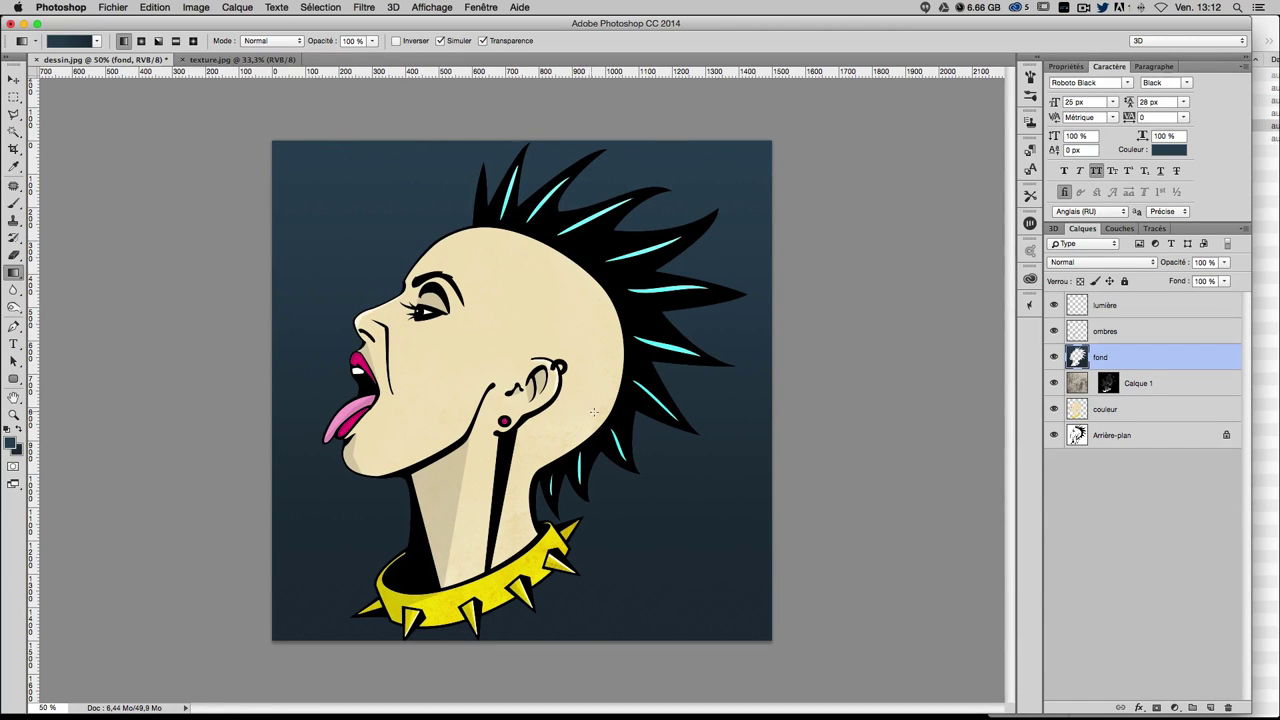
- Copy texture.jpg and paste it into the reloaded fond selection in dessin.jpg
left_click(225, 60)
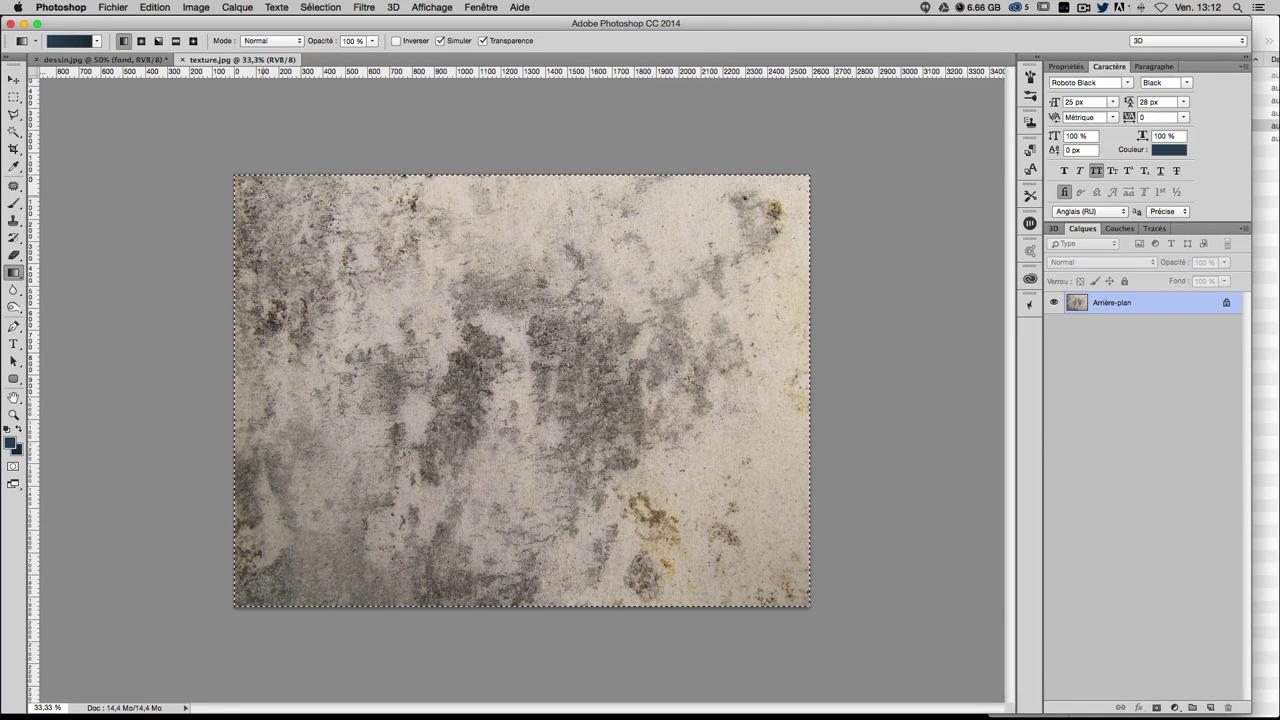
key("ctrl+c")
left_click(144, 60)
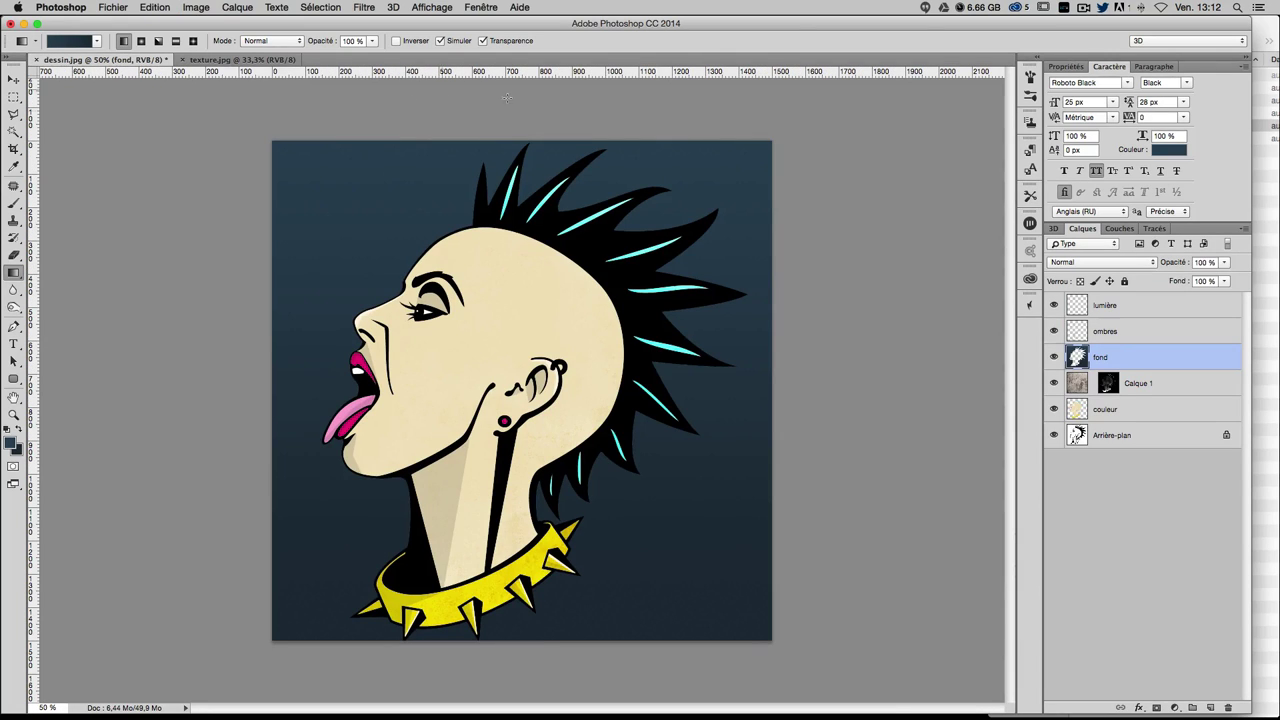
left_click(1078, 357, "ctrl")
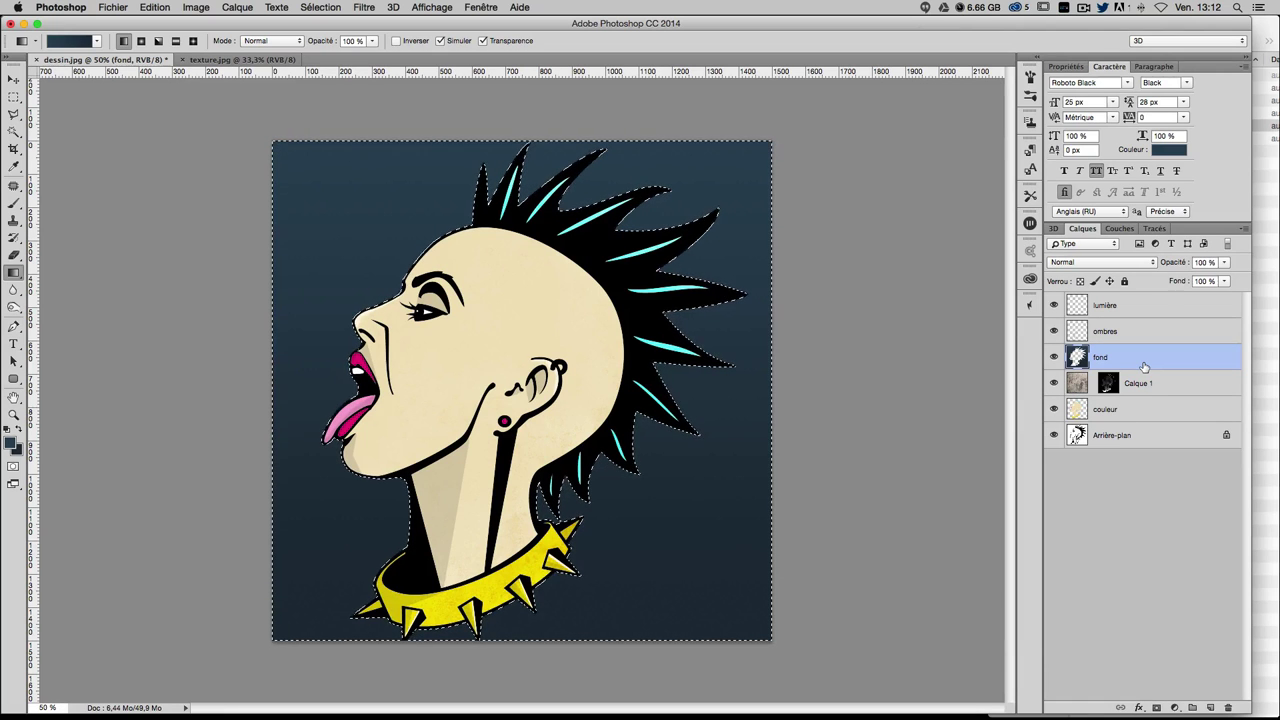
key("ctrl+c")
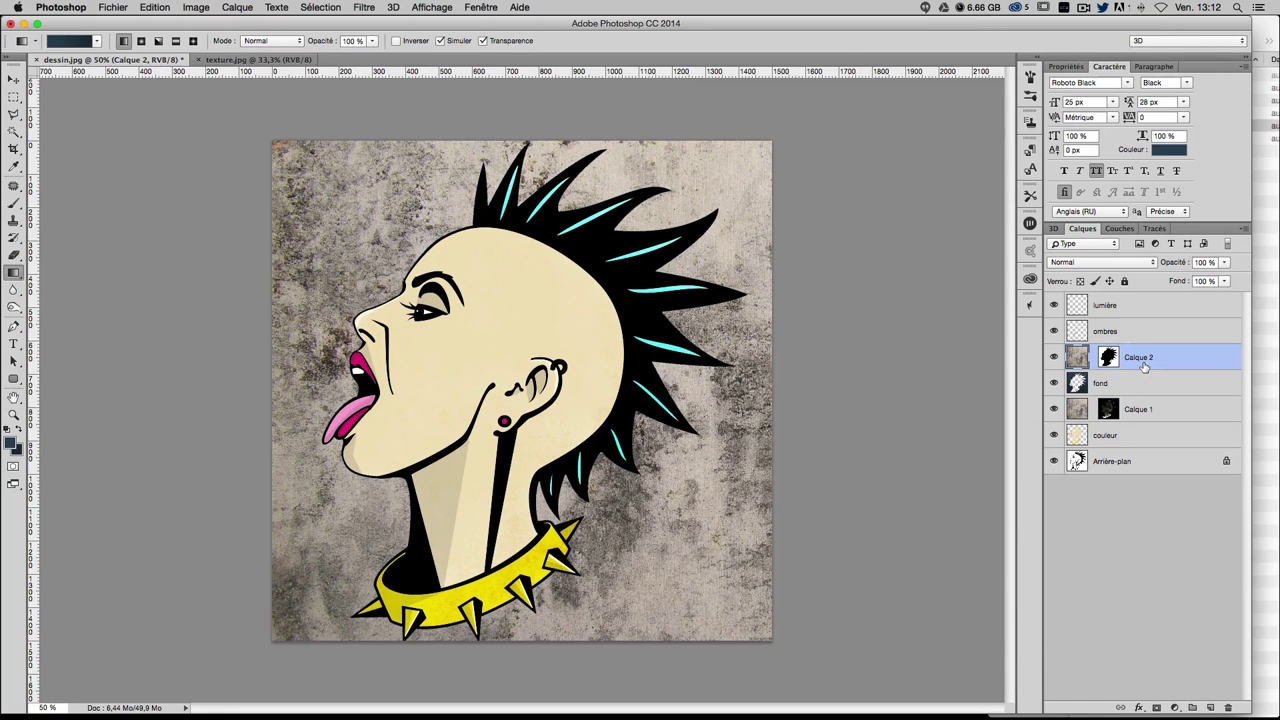
- Free-transform the pasted texture to cover the whole canvas and commit it
key("ctrl+t")
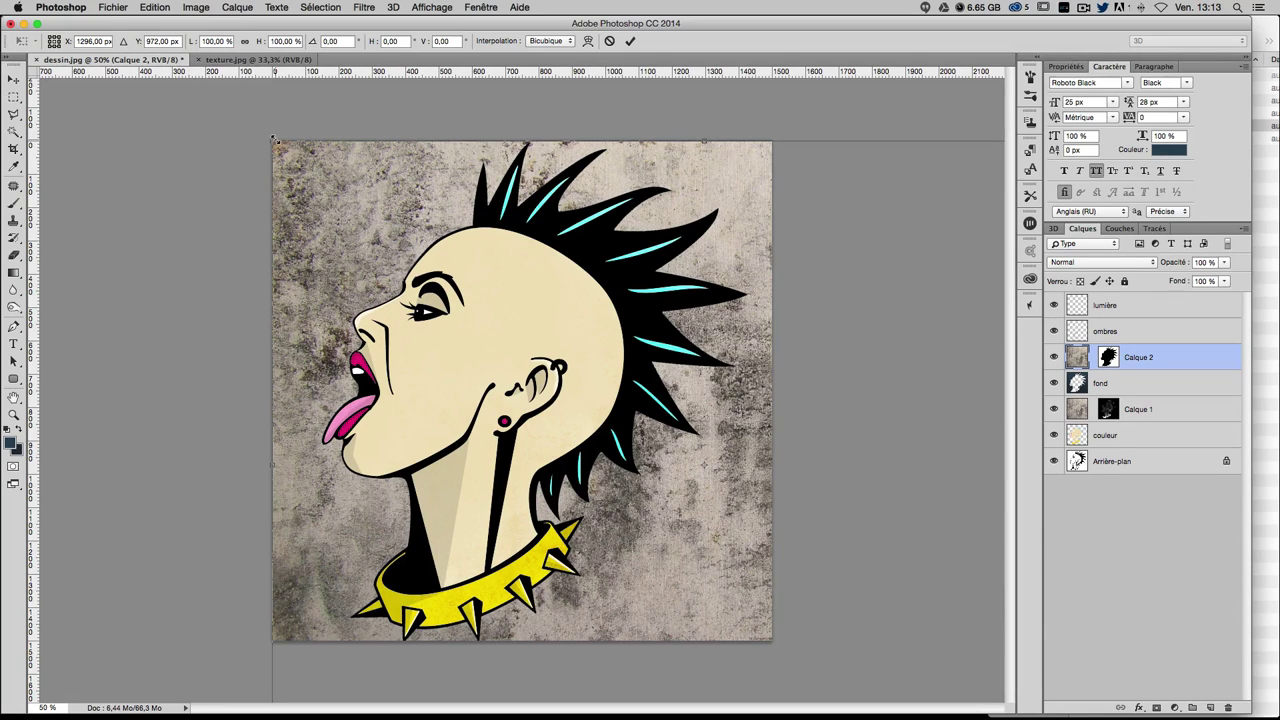
left_click_drag(274, 139, 397, 287)
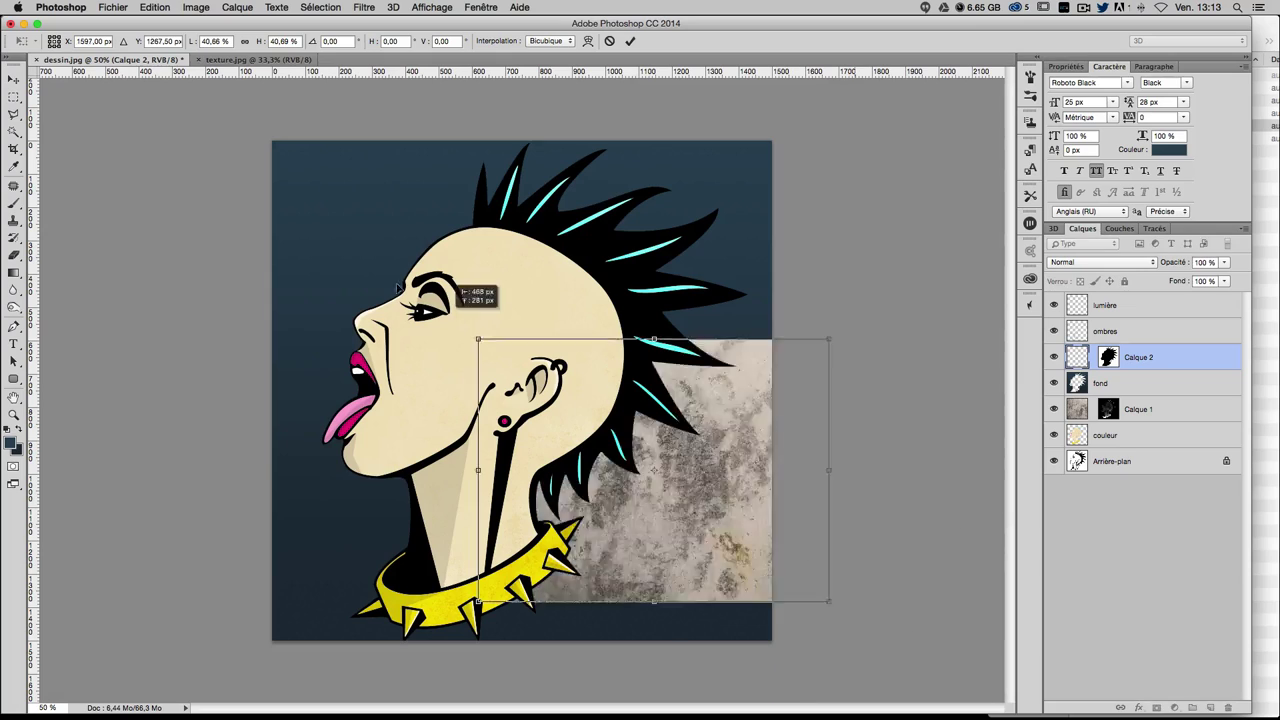
left_click_drag(398, 286, 290, 172)
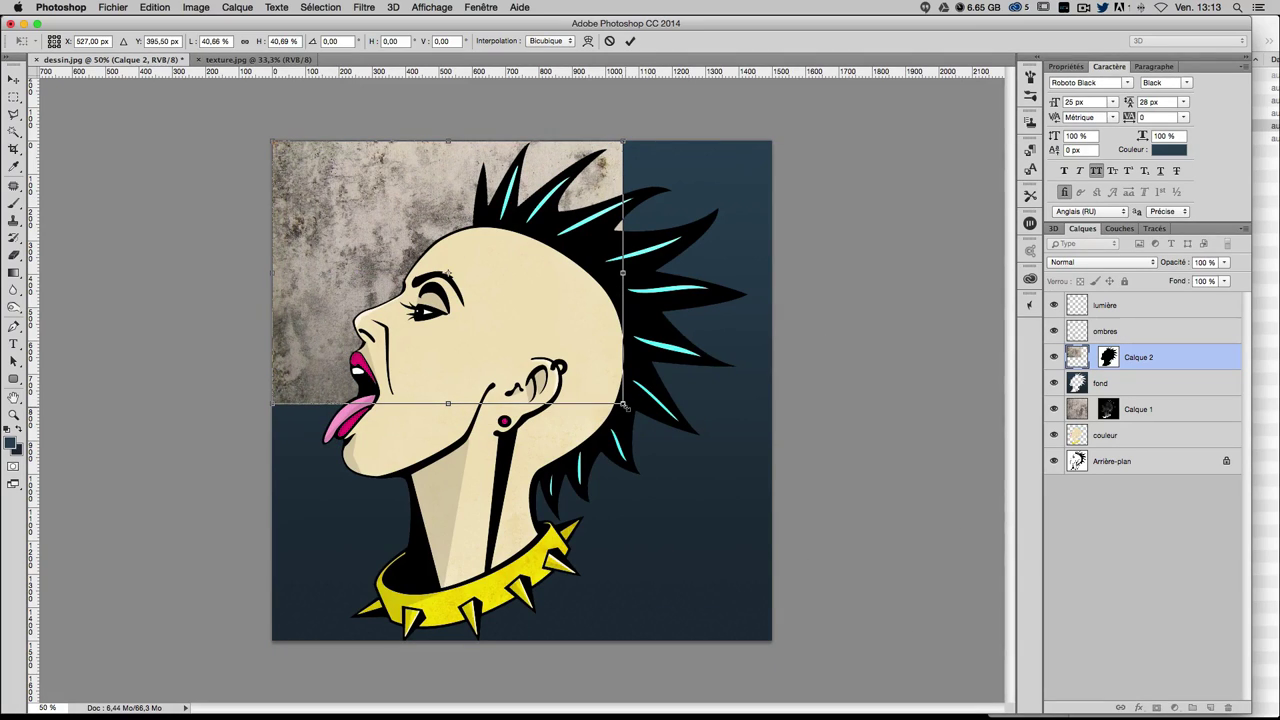
left_click_drag(624, 405, 899, 707)
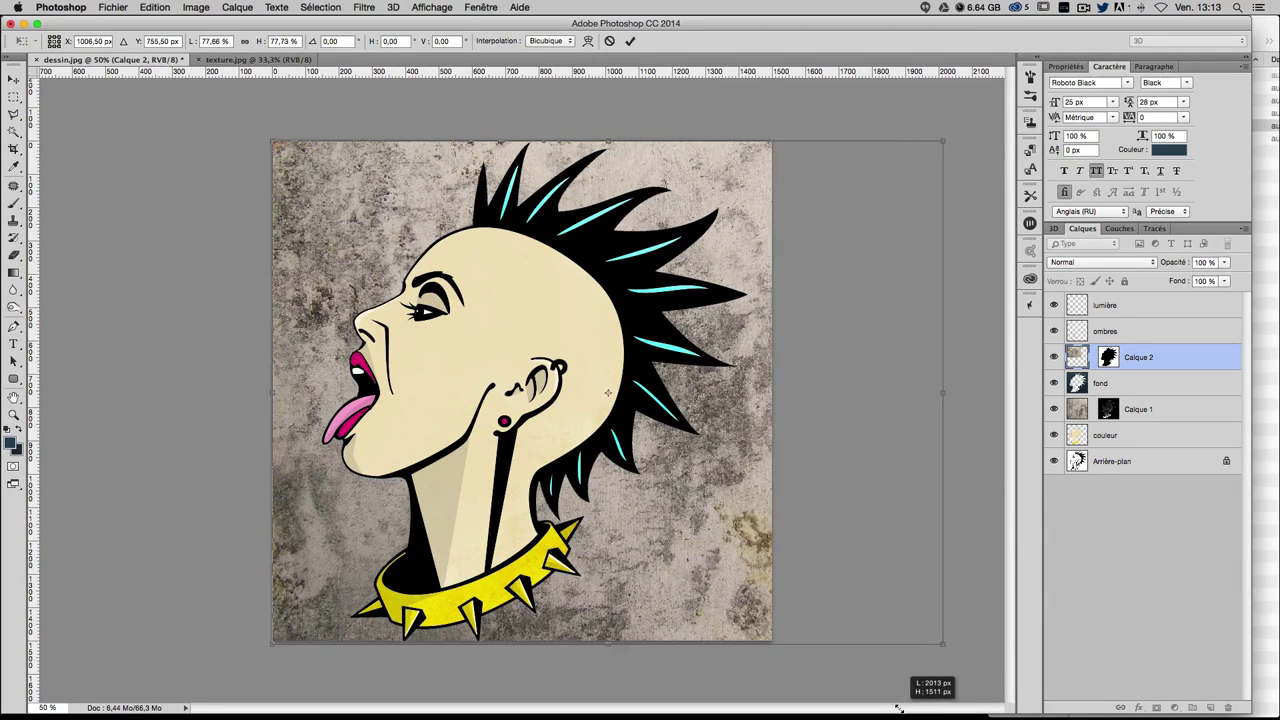
left_click_drag(758, 479, 594, 478)
key("g")
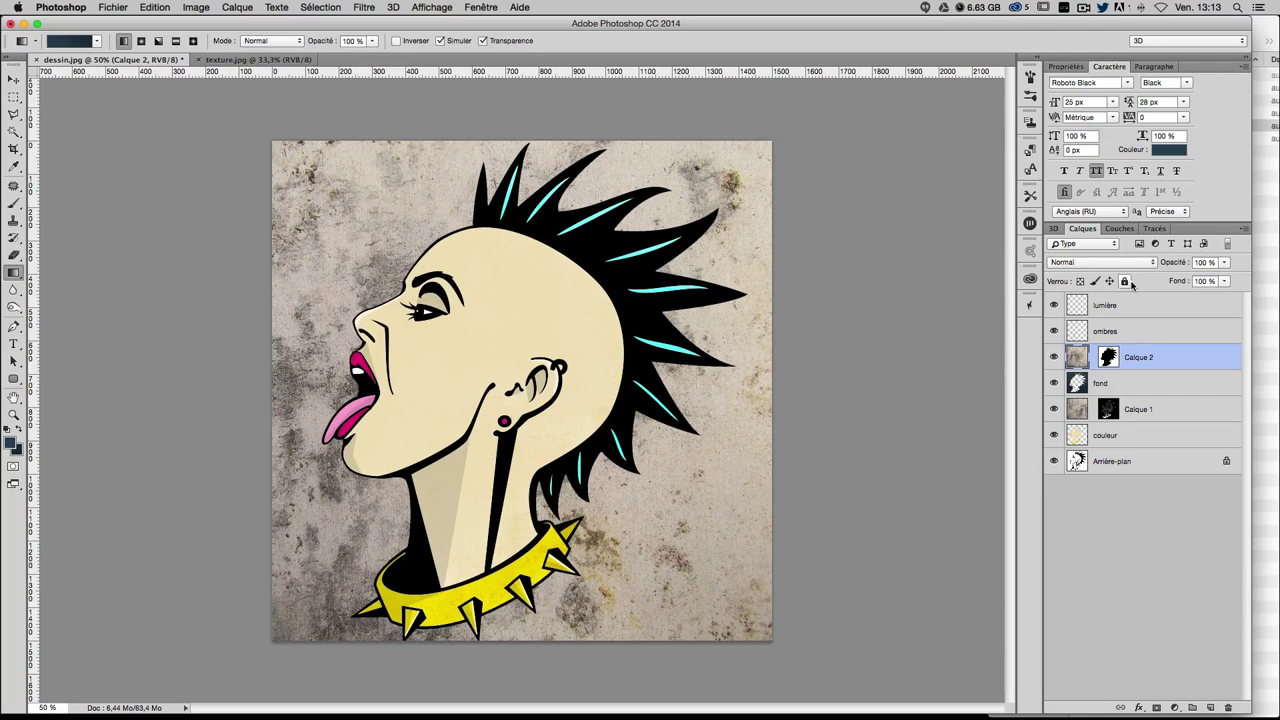
- Switch Calque 2 from Incrustation to Lumière tamisée blending and set its opacity to 30%
left_click(1067, 262)
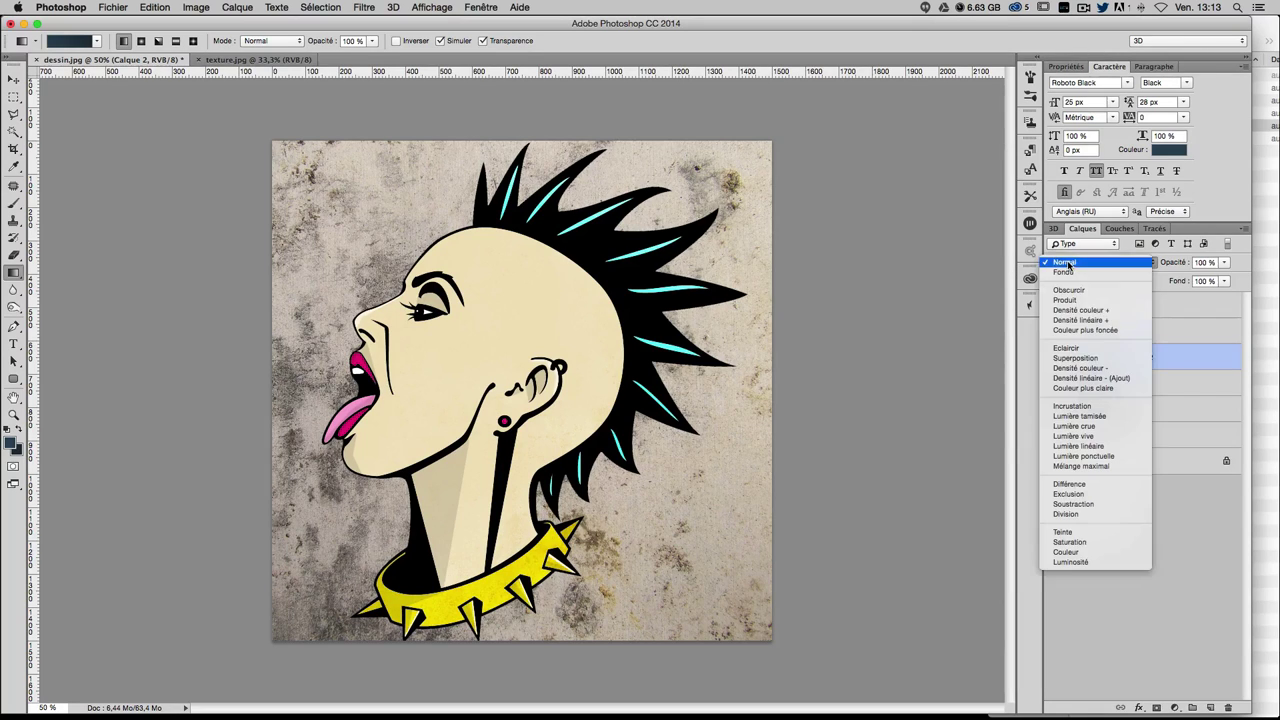
left_click(1080, 405)
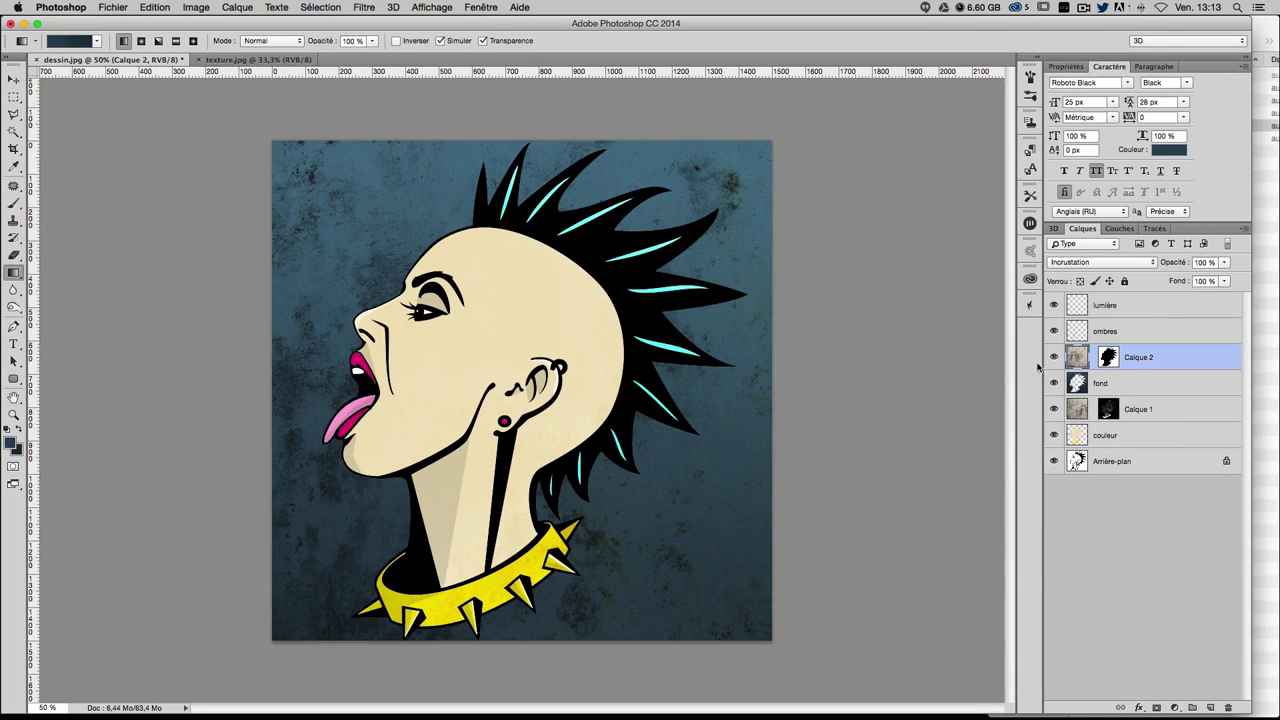
left_click(1072, 263)
left_click(1076, 276)
left_click_drag(1226, 262, 1184, 278)
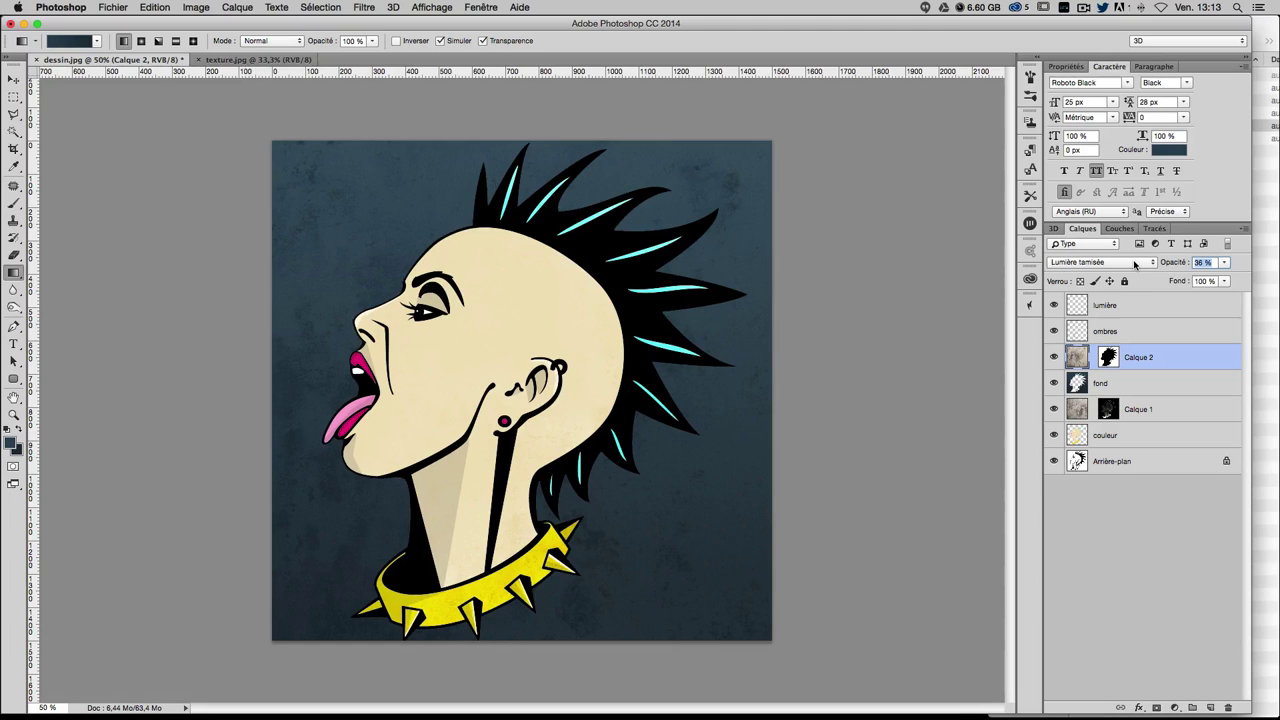
type("30")
key("Return")
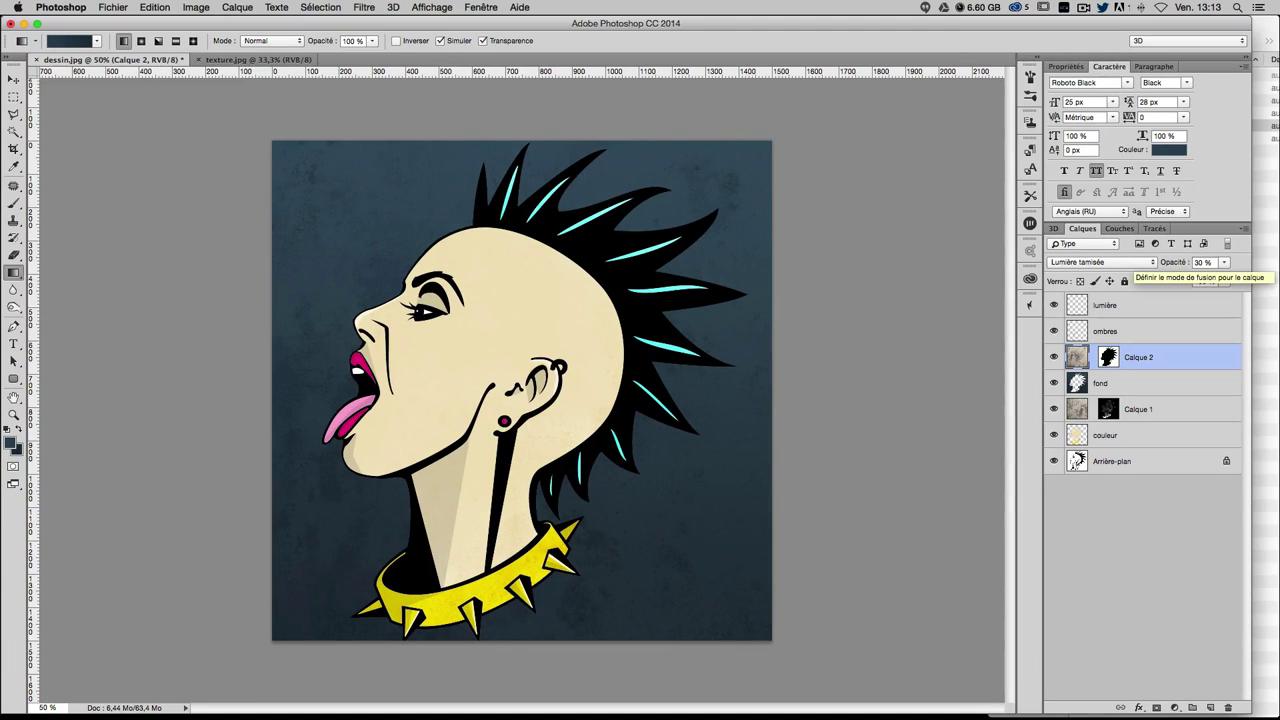